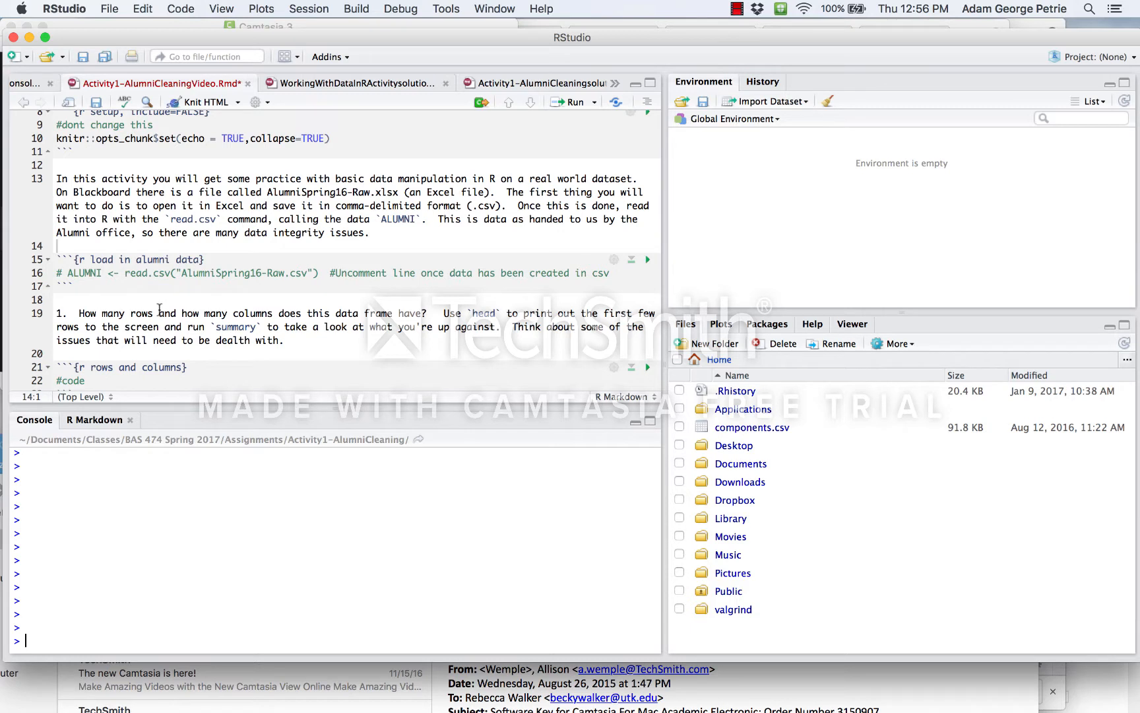
Set the working directory to the Activity1-AlumniCleaning folder inside Assignments of BAS 474 Spring 2017.
left_click_drag(177, 270, 314, 265)
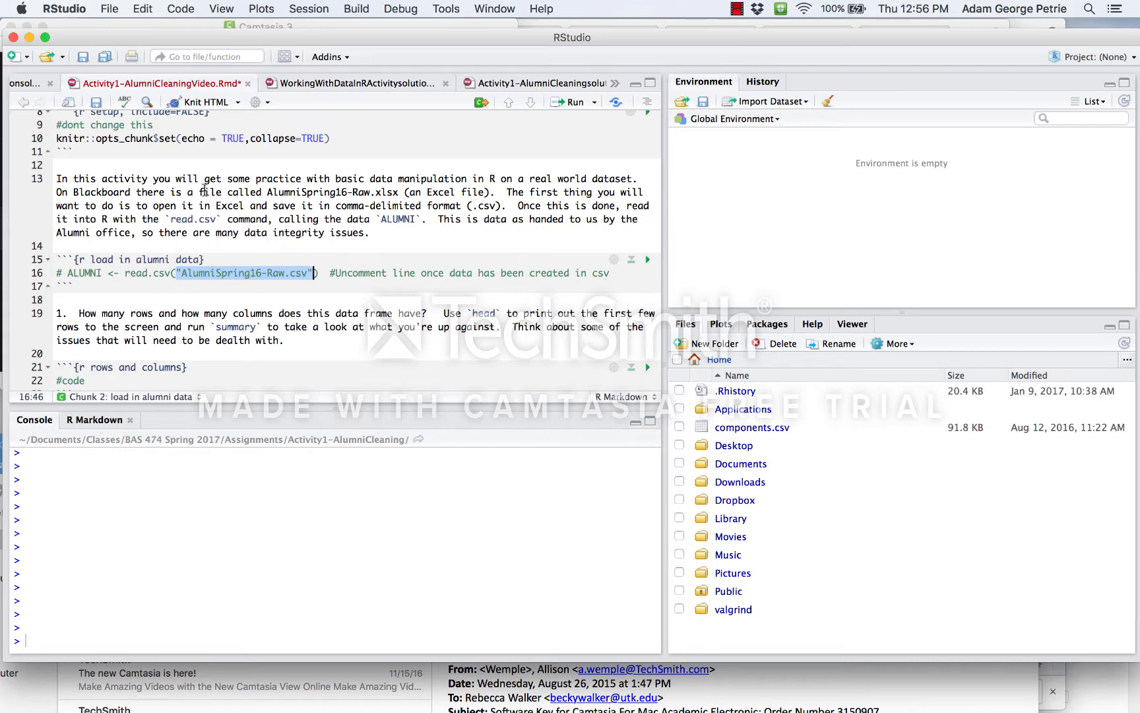
left_click(244, 178)
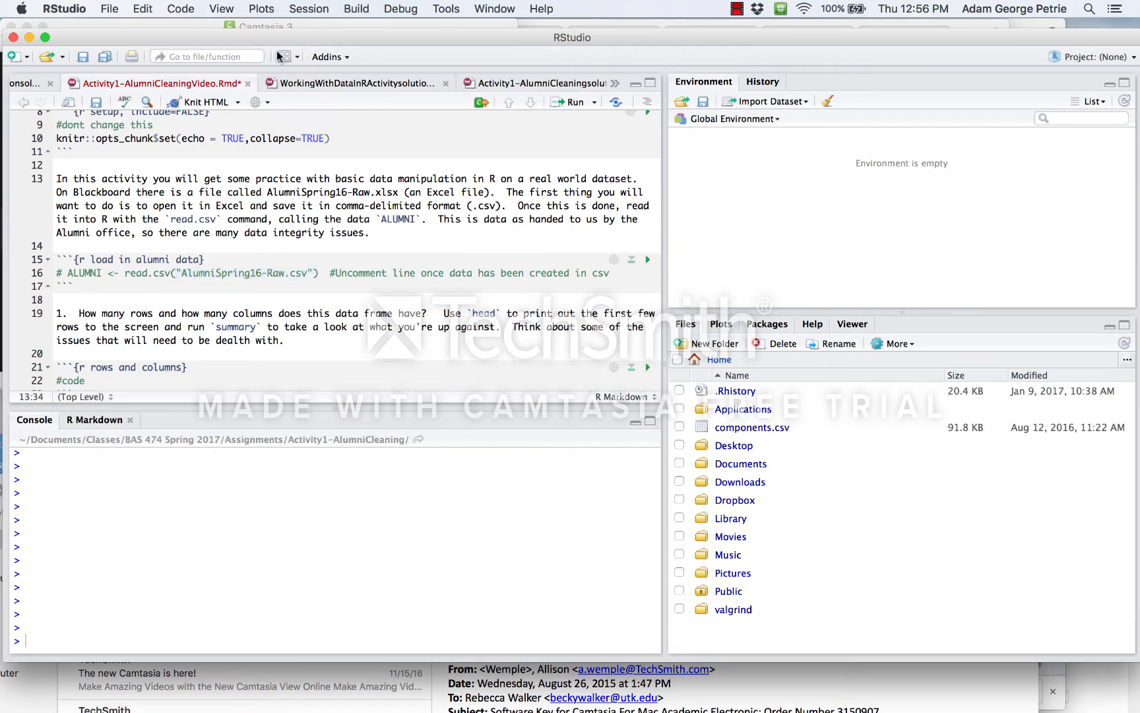
left_click(307, 8)
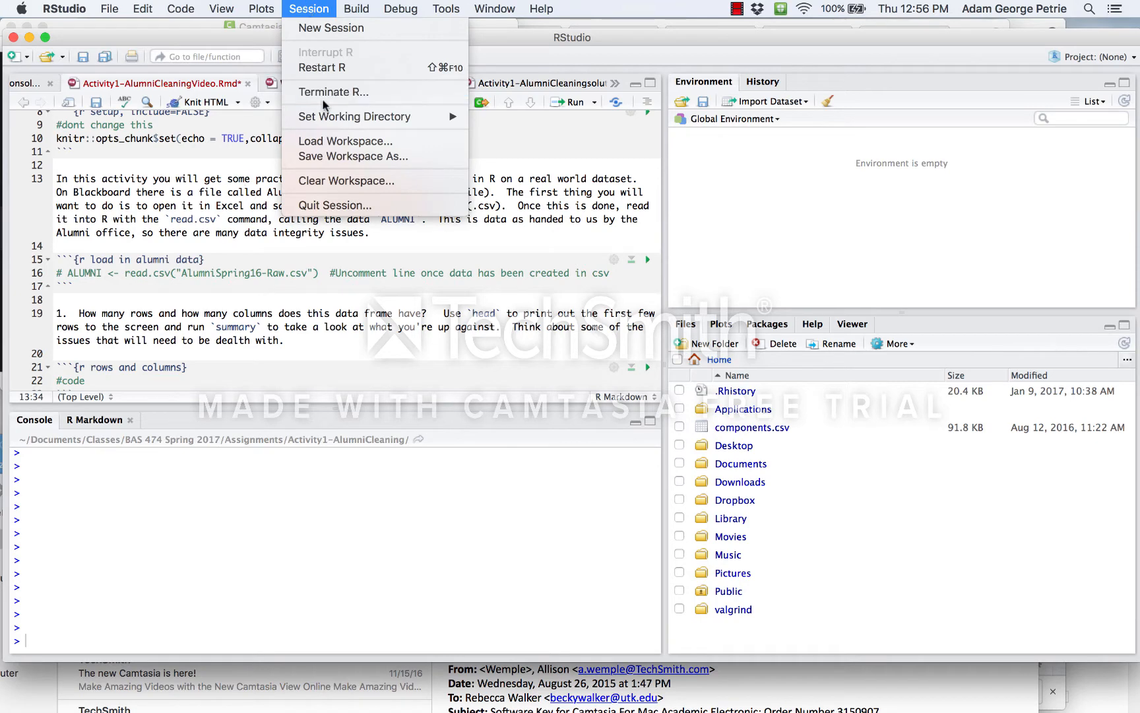
mouse_move(323, 116)
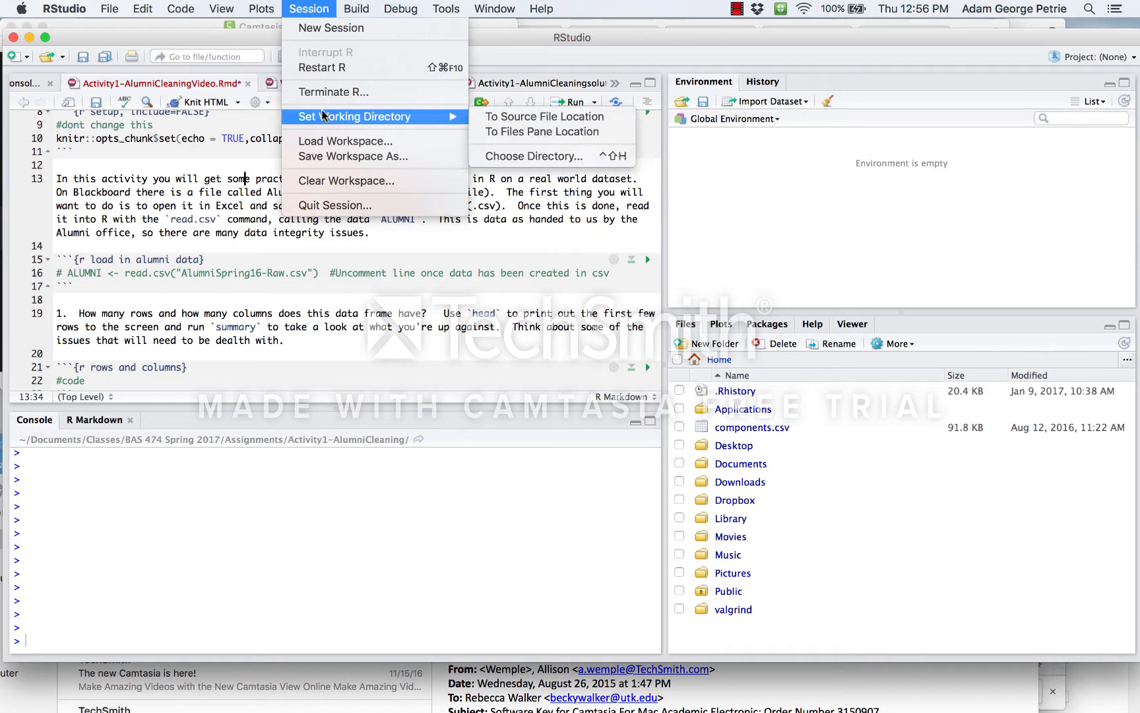
left_click(513, 156)
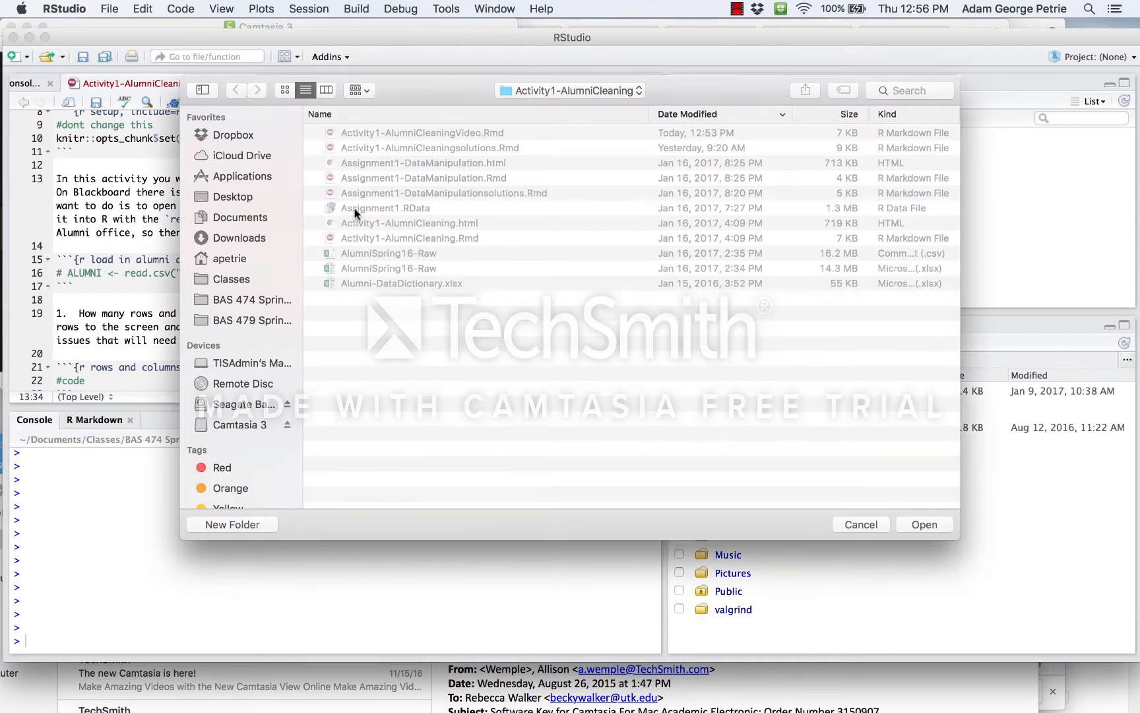
left_click(253, 301)
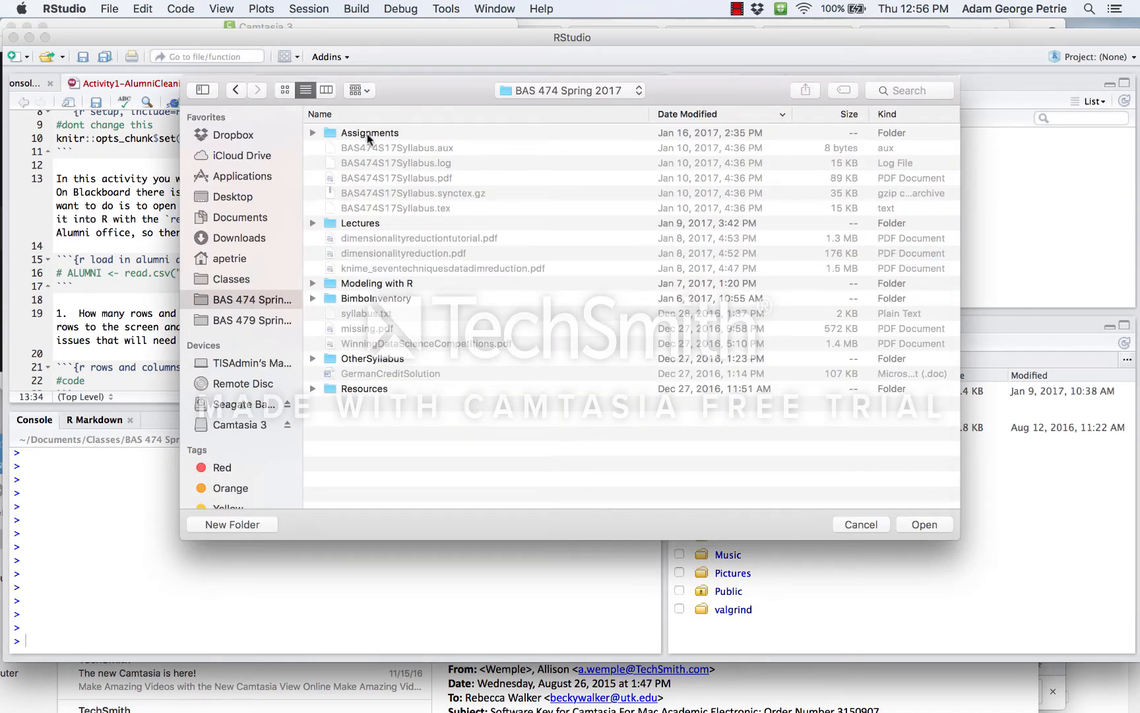
double_click(368, 134)
double_click(380, 133)
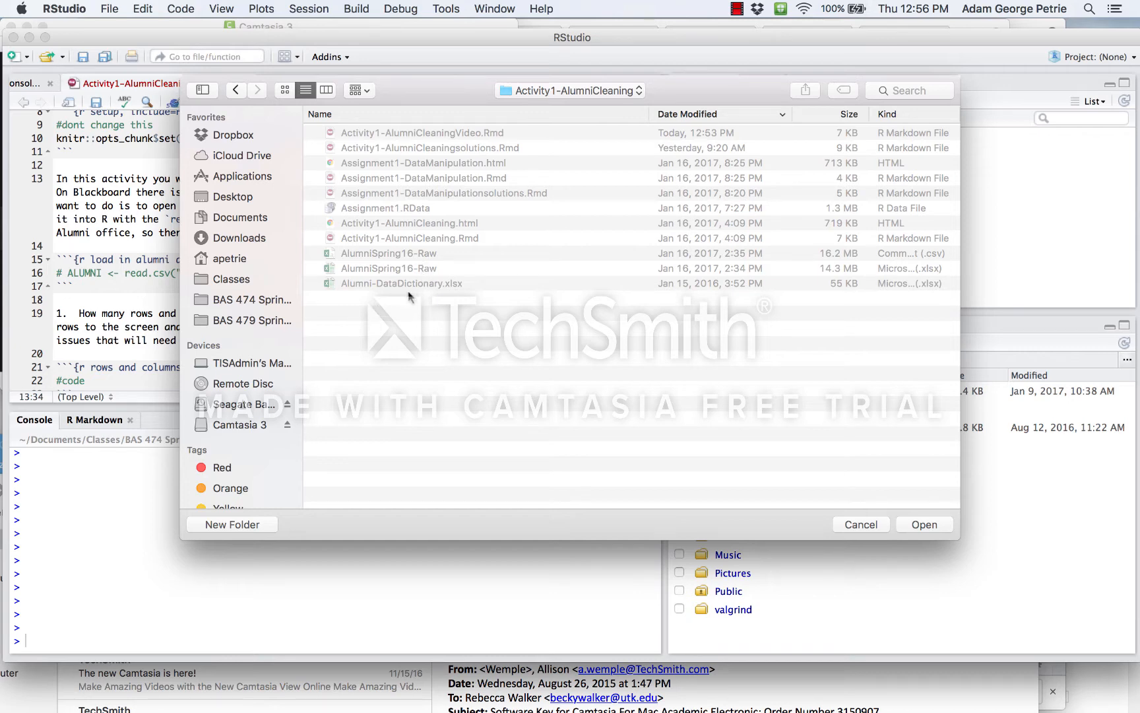
left_click(913, 523)
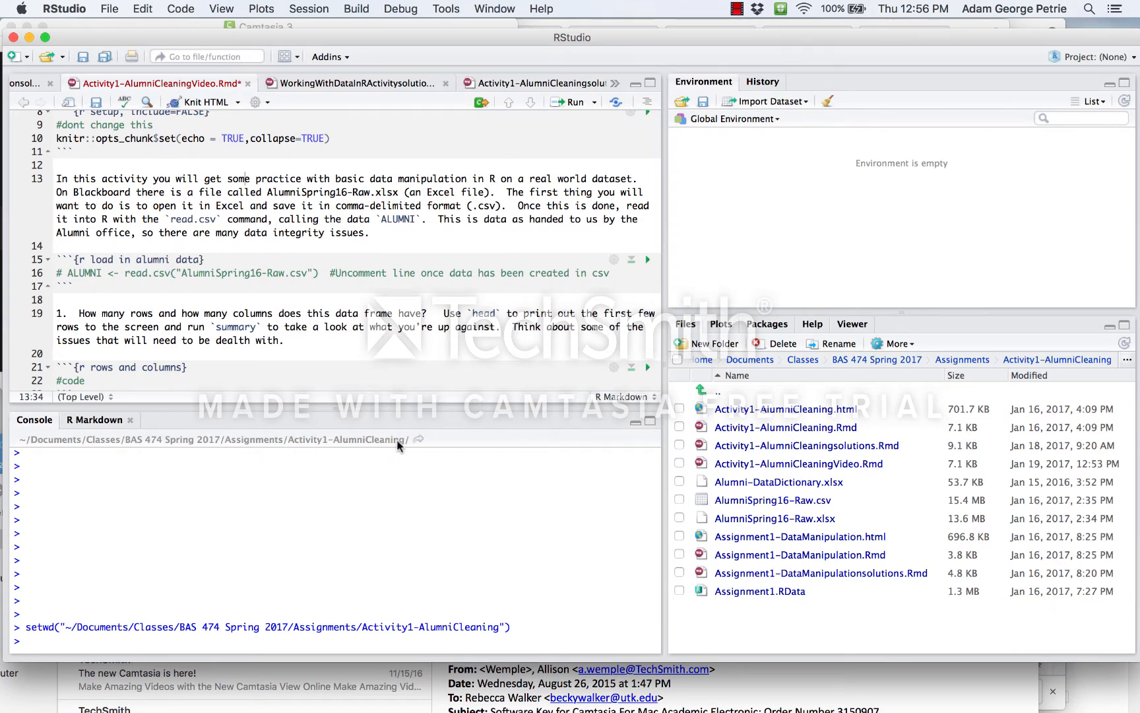
Uncomment and run the read.csv line that loads AlumniSpring16-Raw.csv into ALUMNI, and expand ALUMNI's variable list in the environment.
left_click(71, 272)
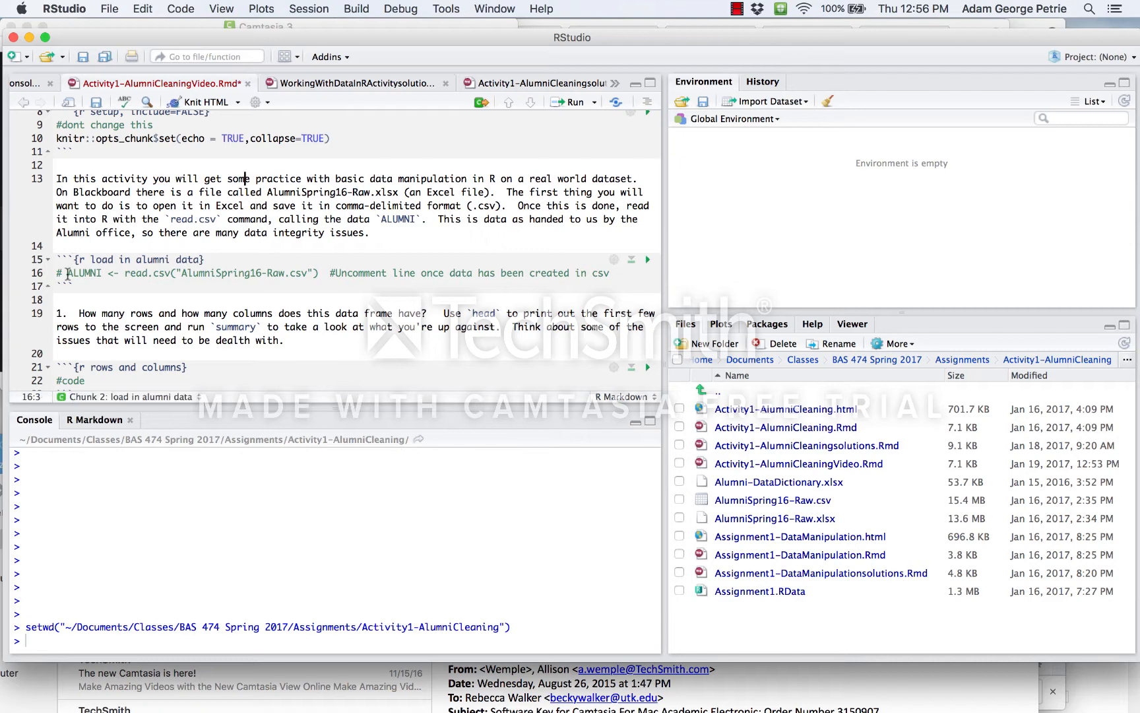
key("super+shift+c")
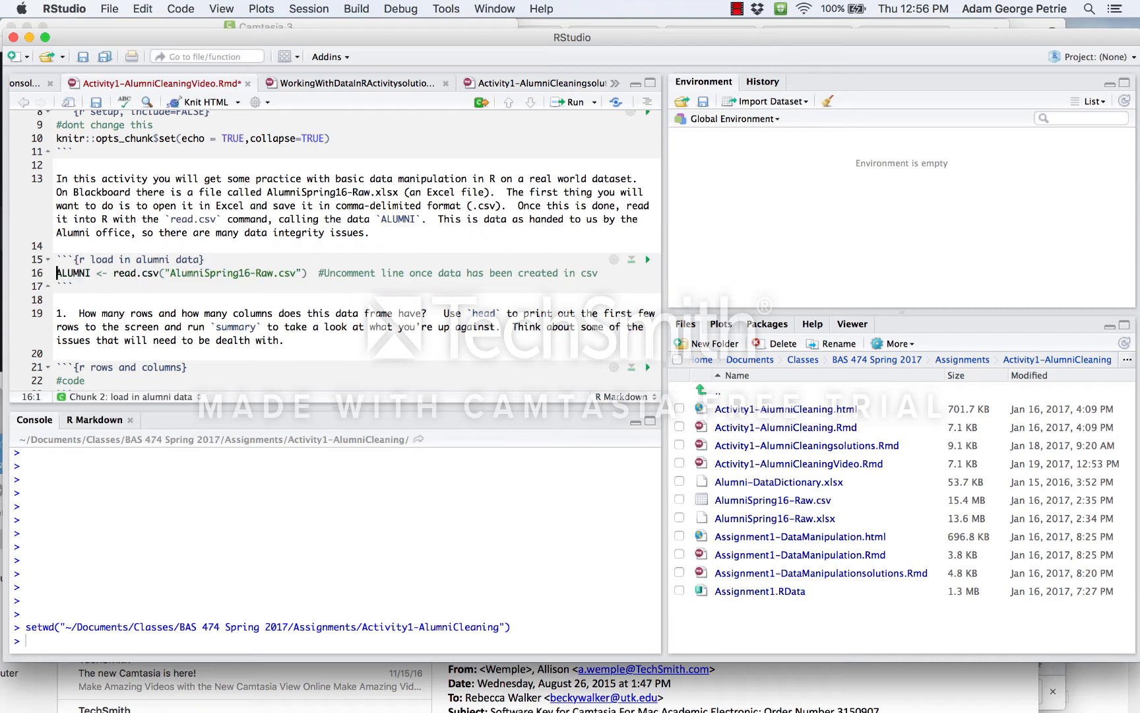
left_click(97, 272)
key("super+Return")
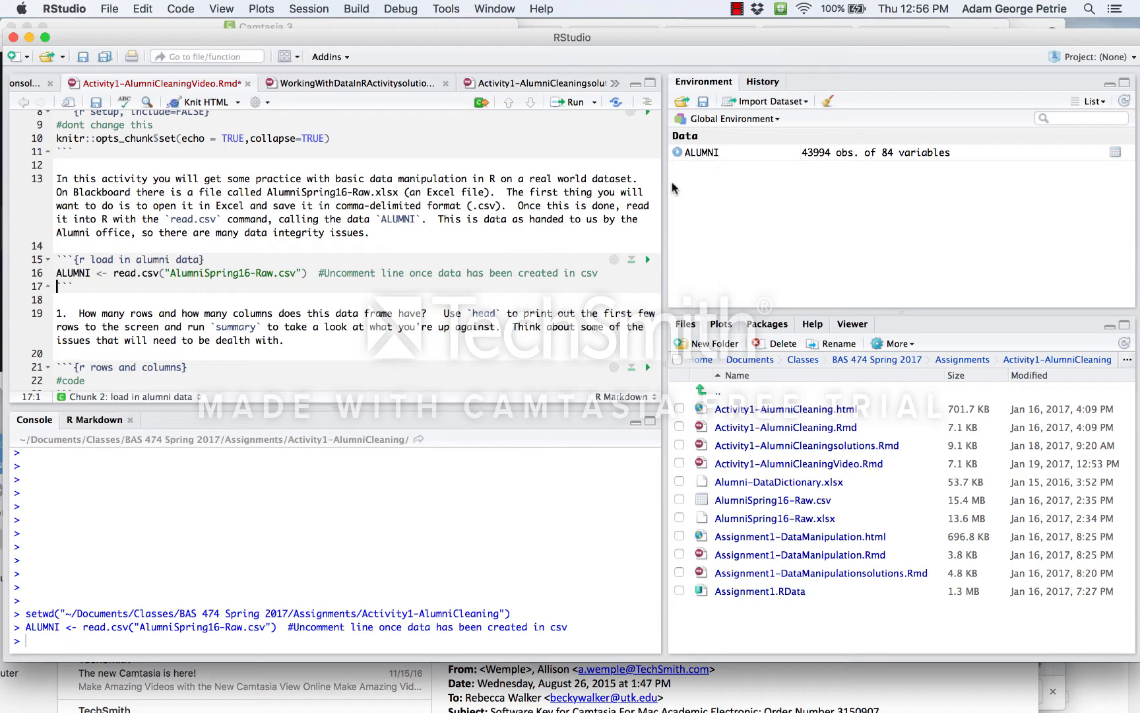
left_click(677, 153)
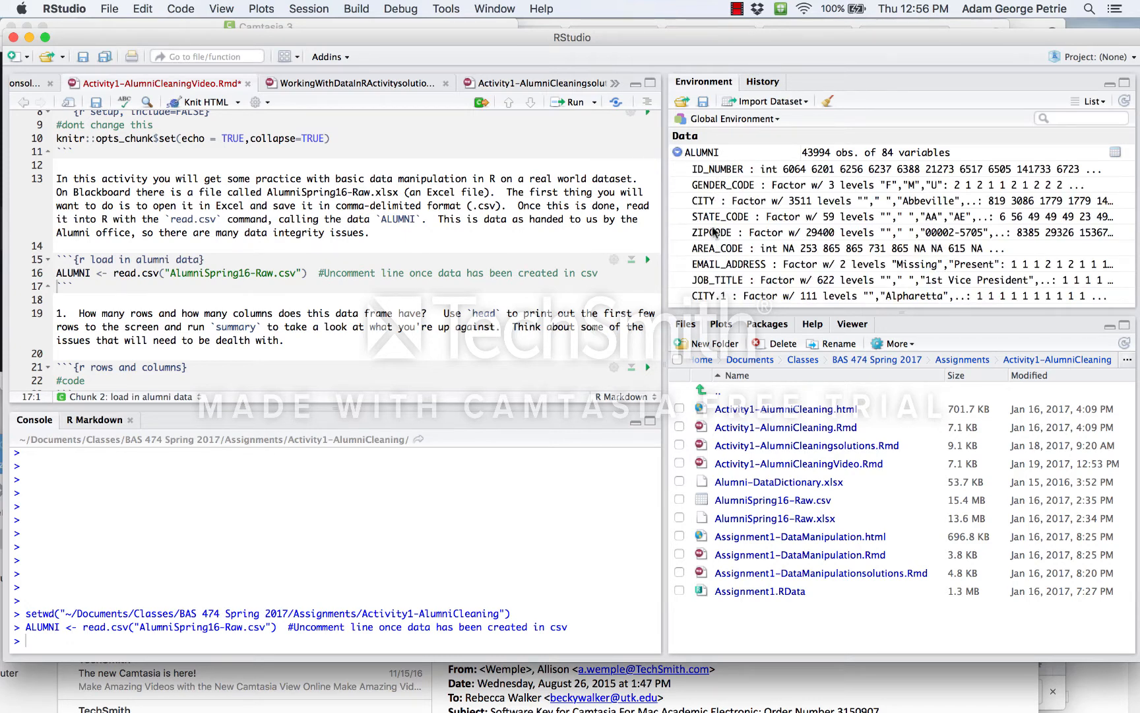
Replace the #code placeholder in the "rows and columns" chunk with dim(ALUMNI) and run it.
left_click(193, 259)
scroll(193, 259, "down", 1)
scroll(193, 259, "down", 4)
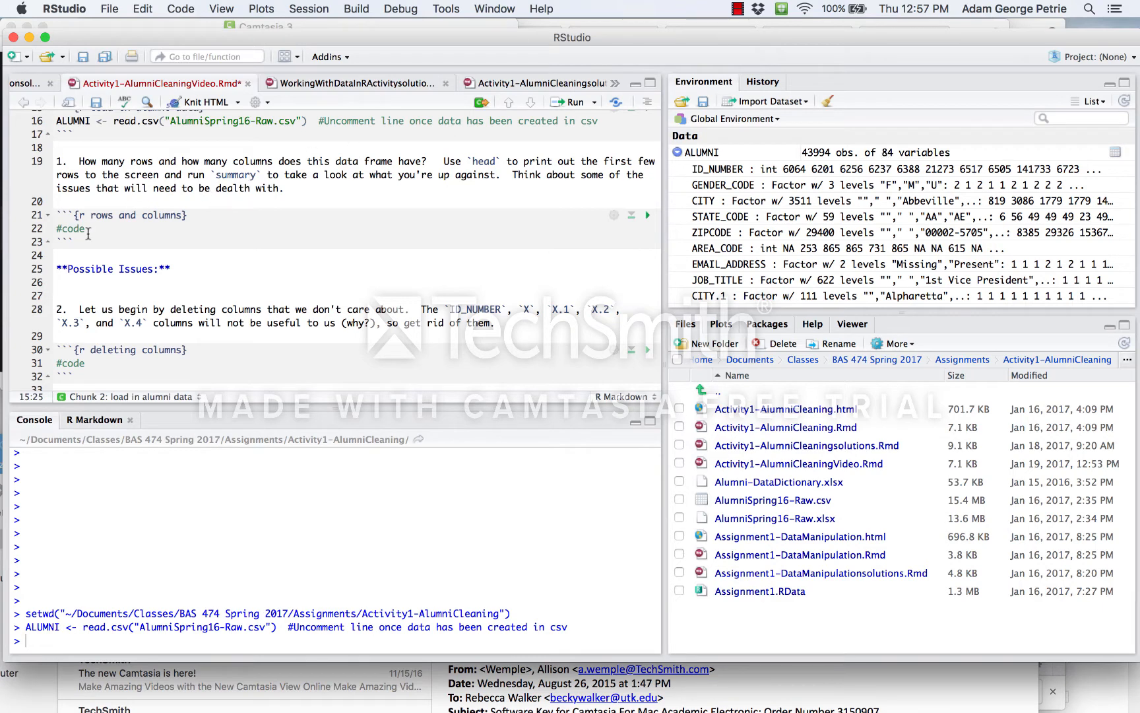
left_click_drag(89, 229, 55, 228)
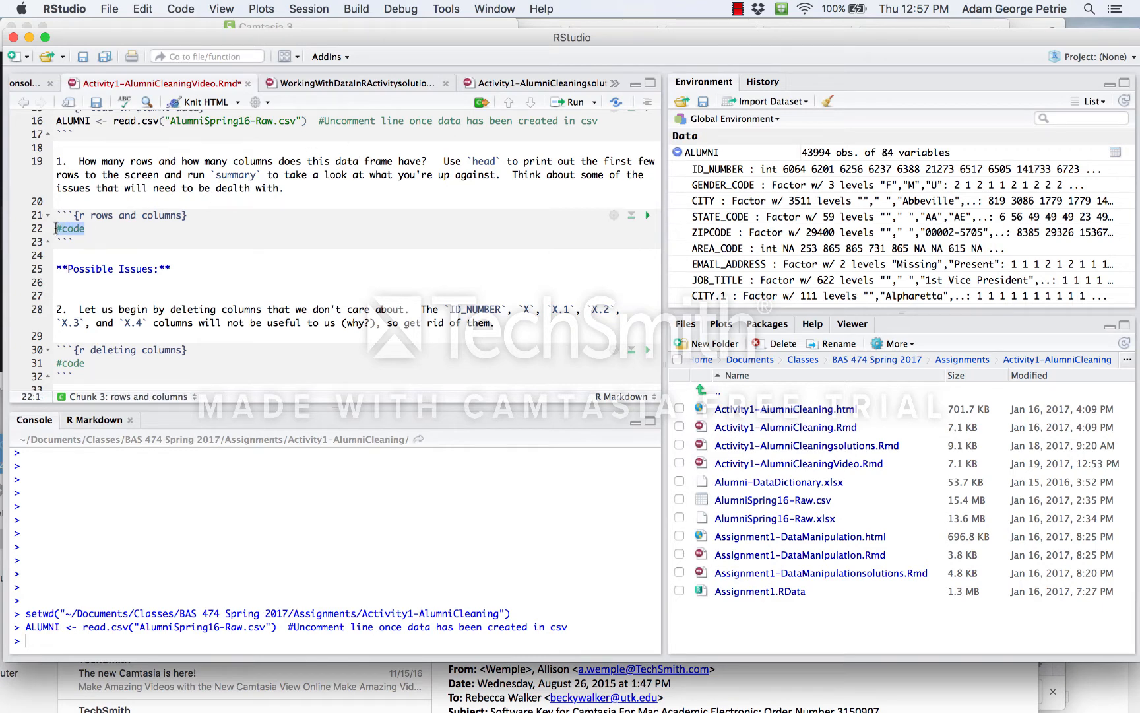
key("BackSpace")
type("dim(ALUMNI)")
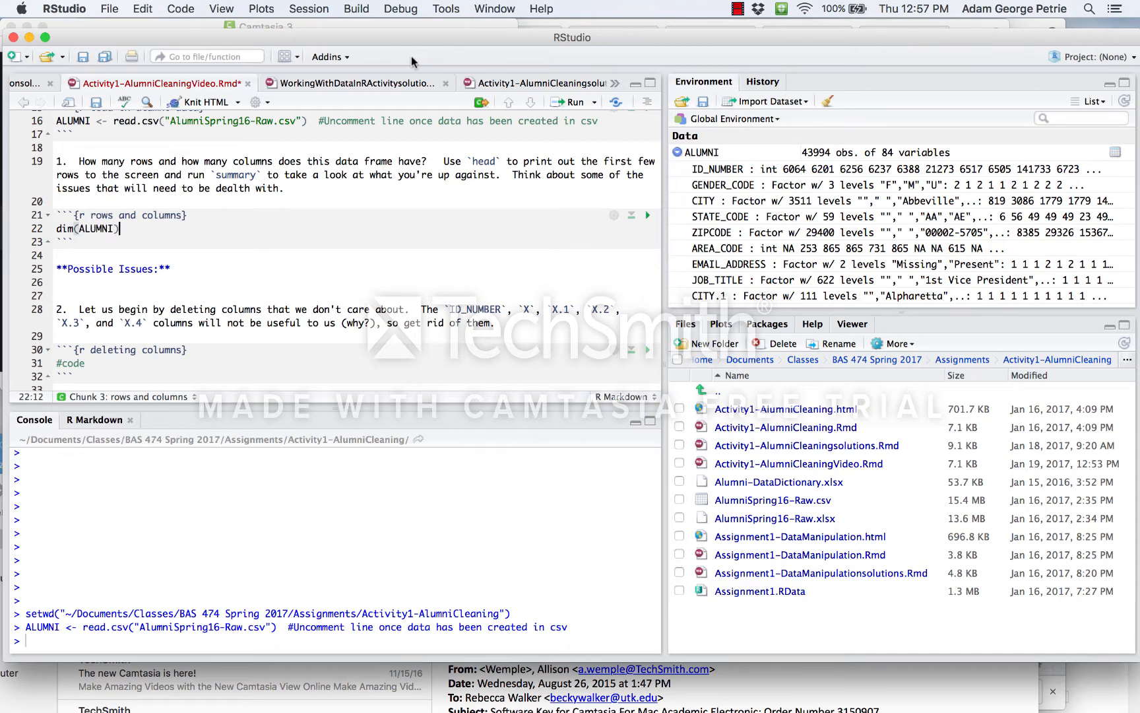
key("super+Return")
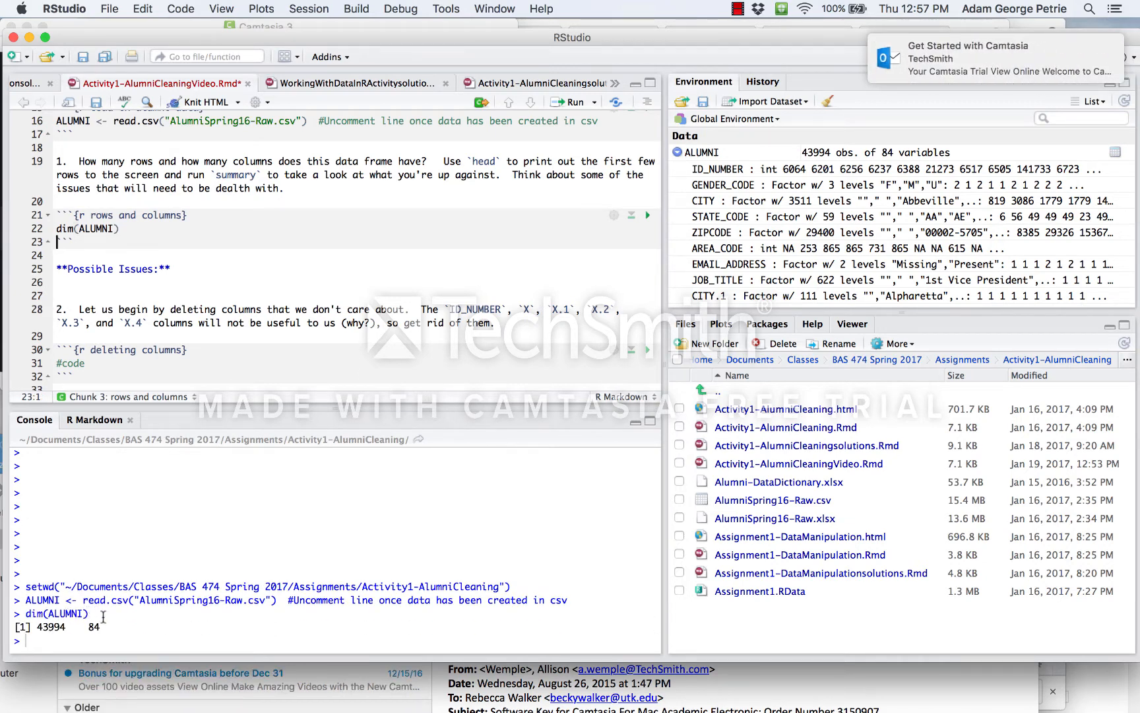
Add nrow(ALUMNI) and ncol(ALUMNI) on separate lines below dim(ALUMNI) and run both.
key("Return")
key("Up")
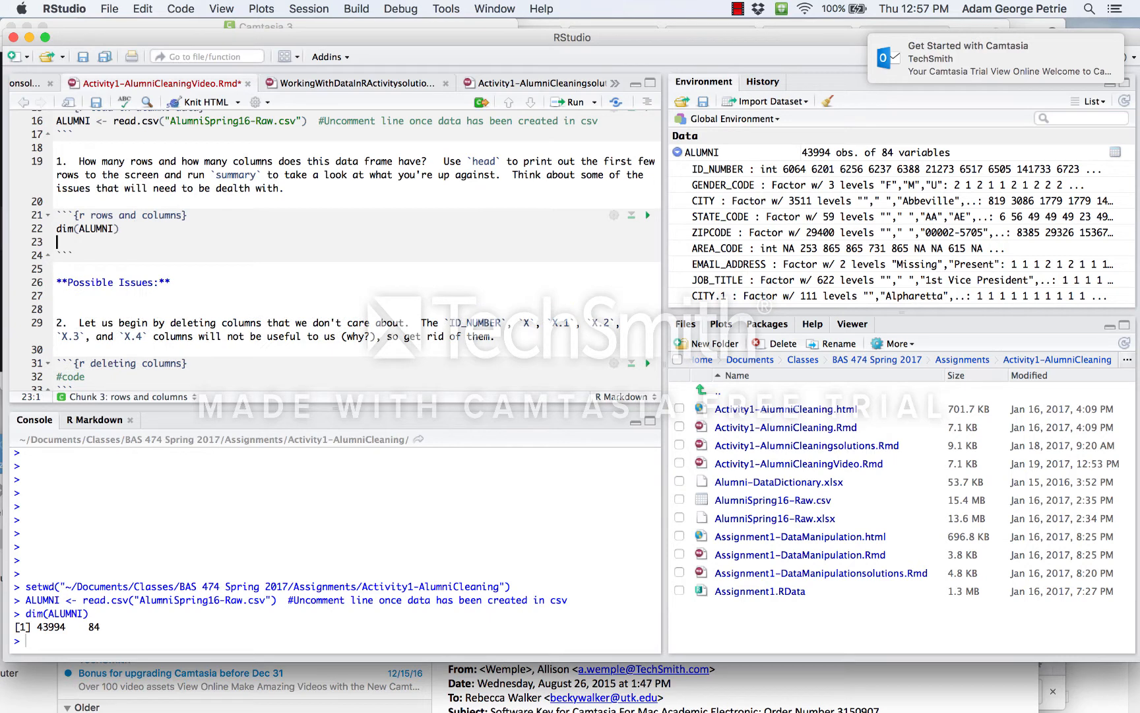
type("nrow(ALUM")
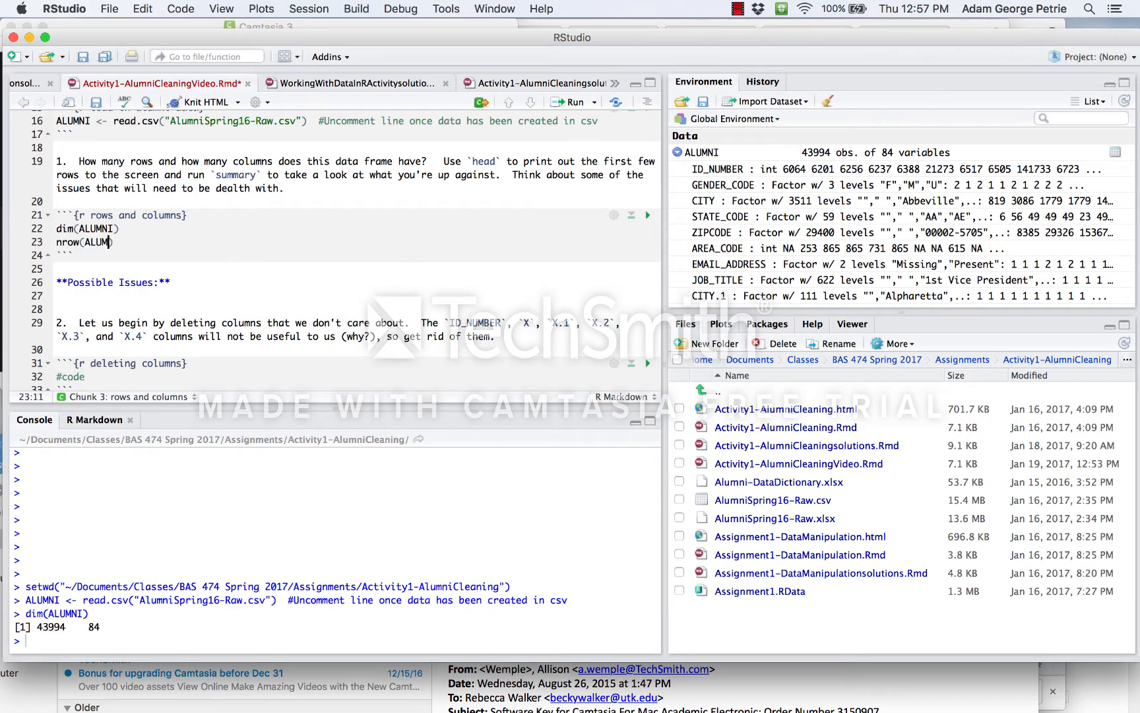
type("NI)")
key("Return")
type("ncol")
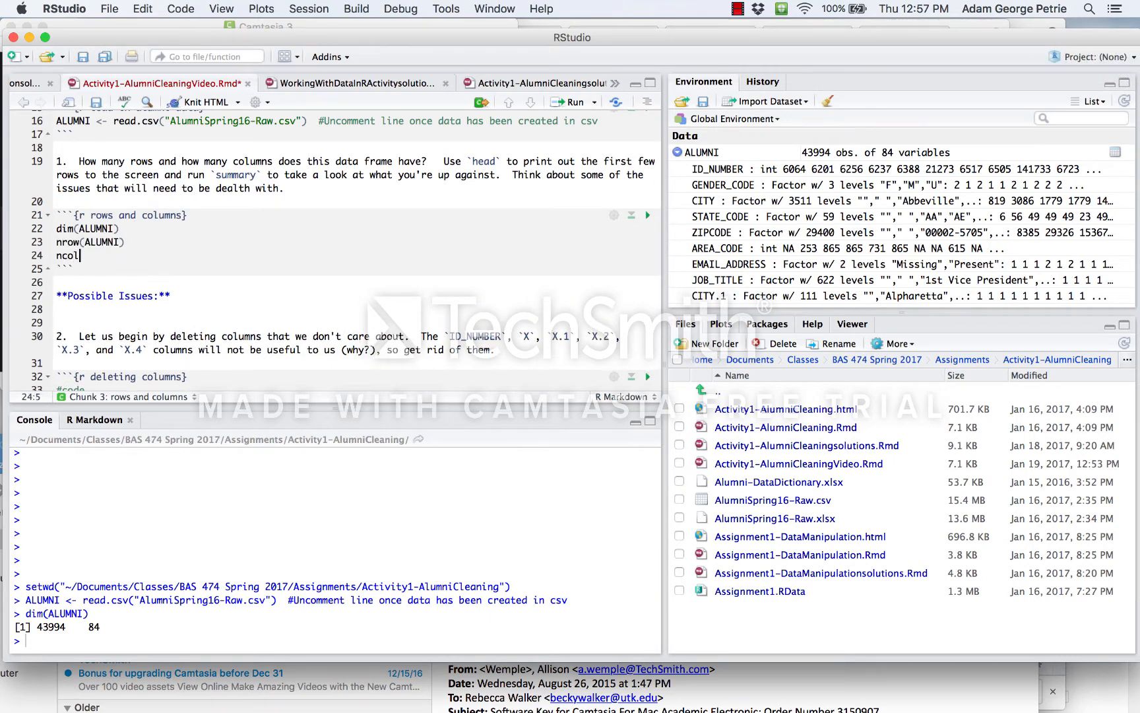
type("(ALUMNI)")
left_click(135, 243)
key("super+Return")
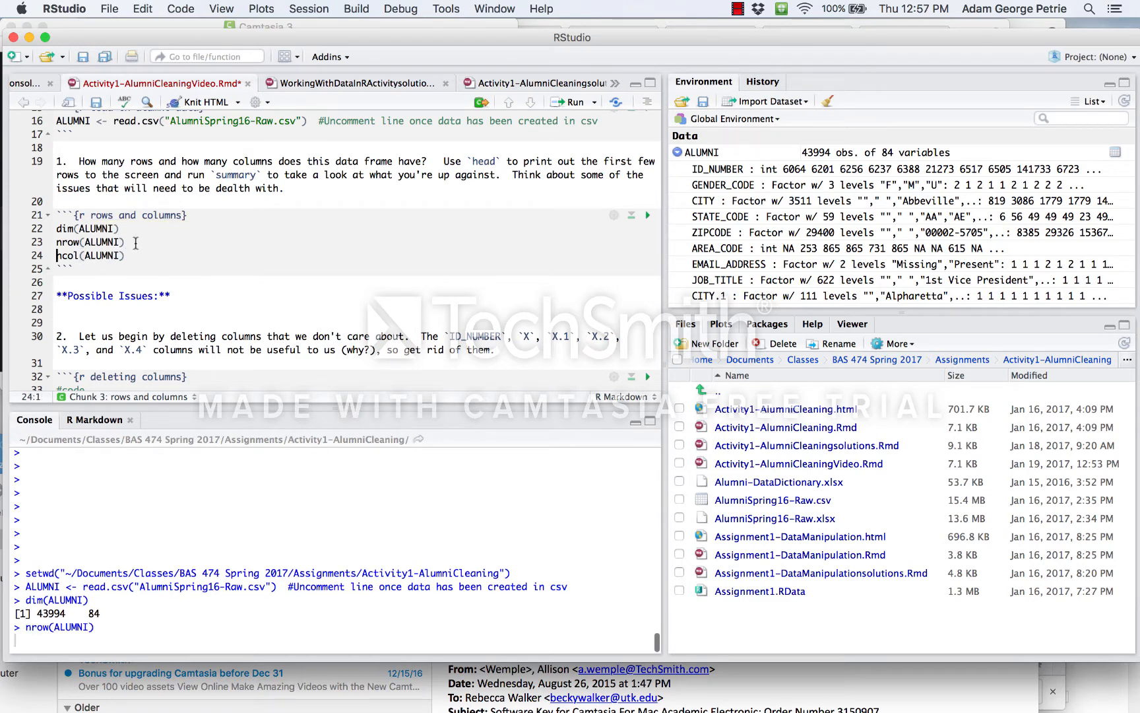
key("super+Return")
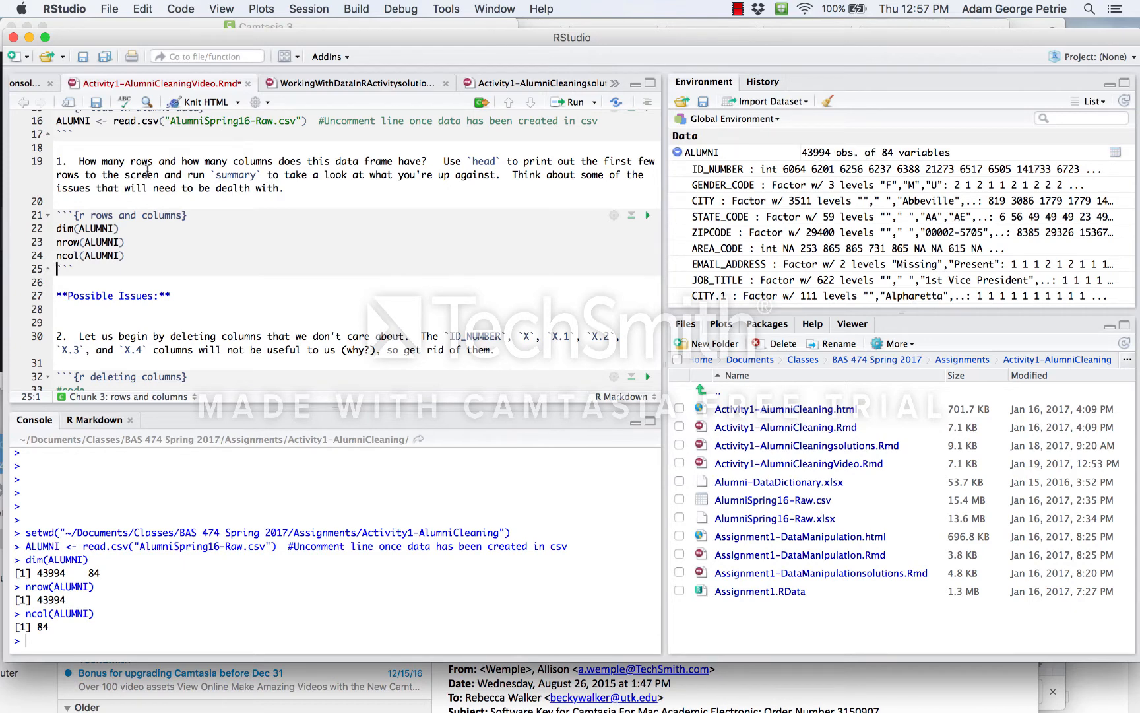
Add head(ALUMNI,6) below the ncol line in the "rows and columns" chunk and run it.
left_click(128, 255)
key("Return")
type("head(ALUMNI")
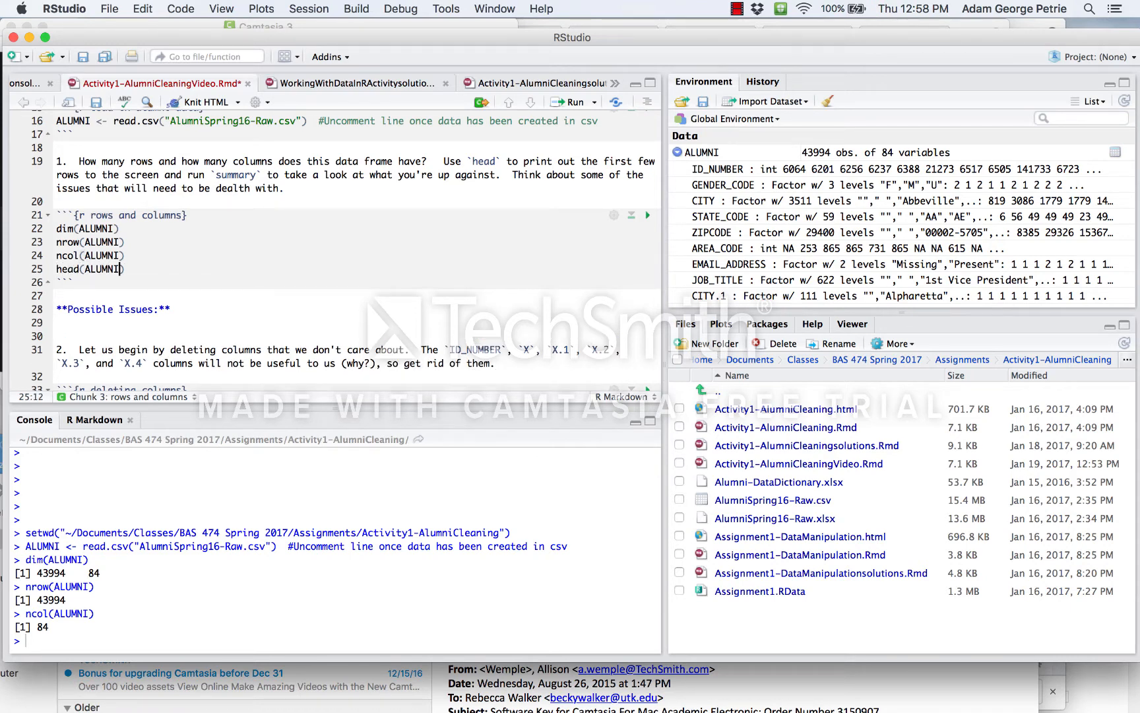
type(",6")
left_click(566, 103)
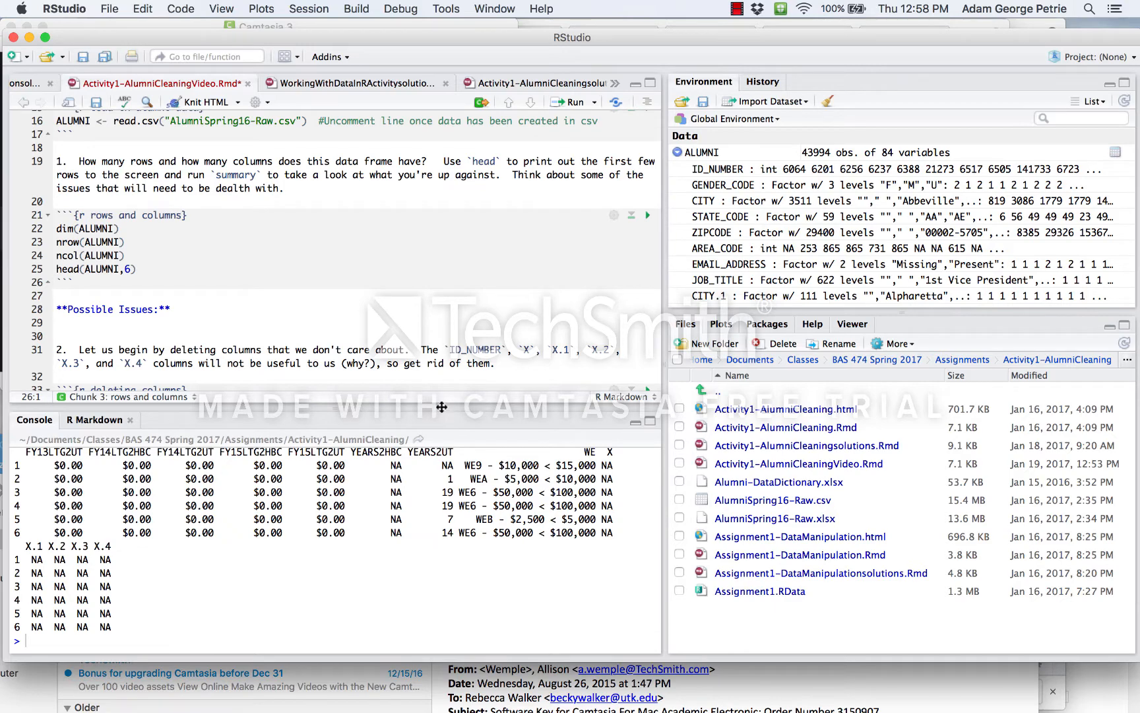
Enlarge the console and examine the head output for data issues in the degree, gift amount, gift date and X columns.
left_click_drag(442, 407, 440, 349)
scroll(370, 495, "up", 3)
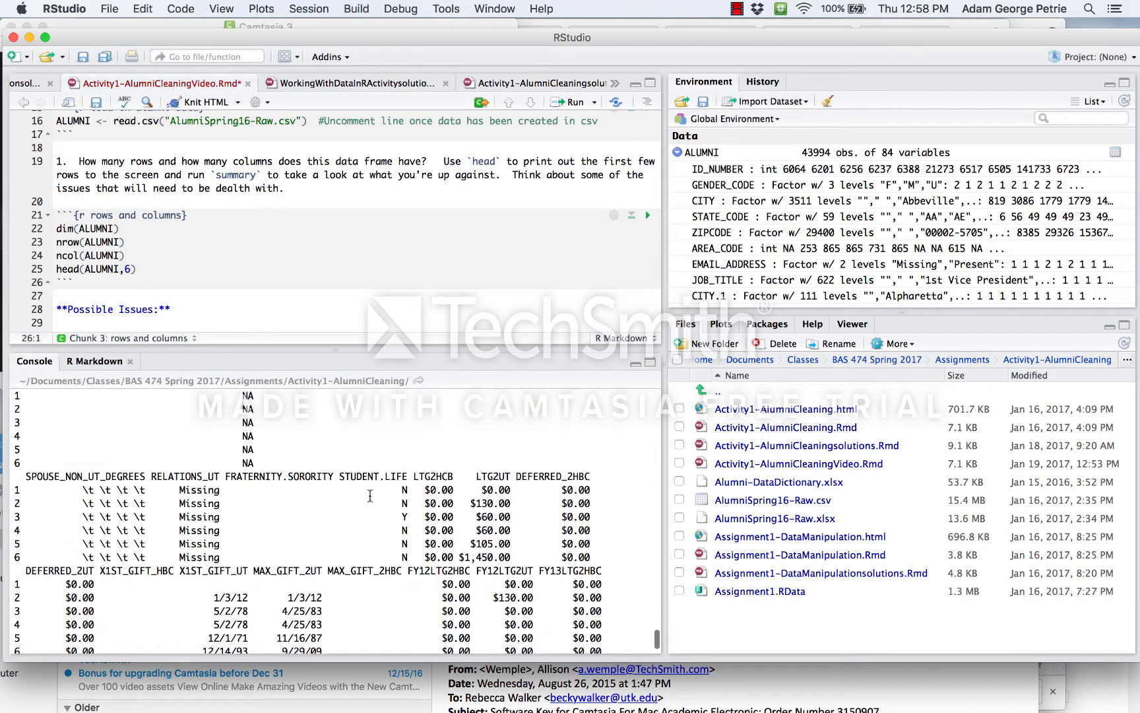
scroll(370, 496, "up", 10)
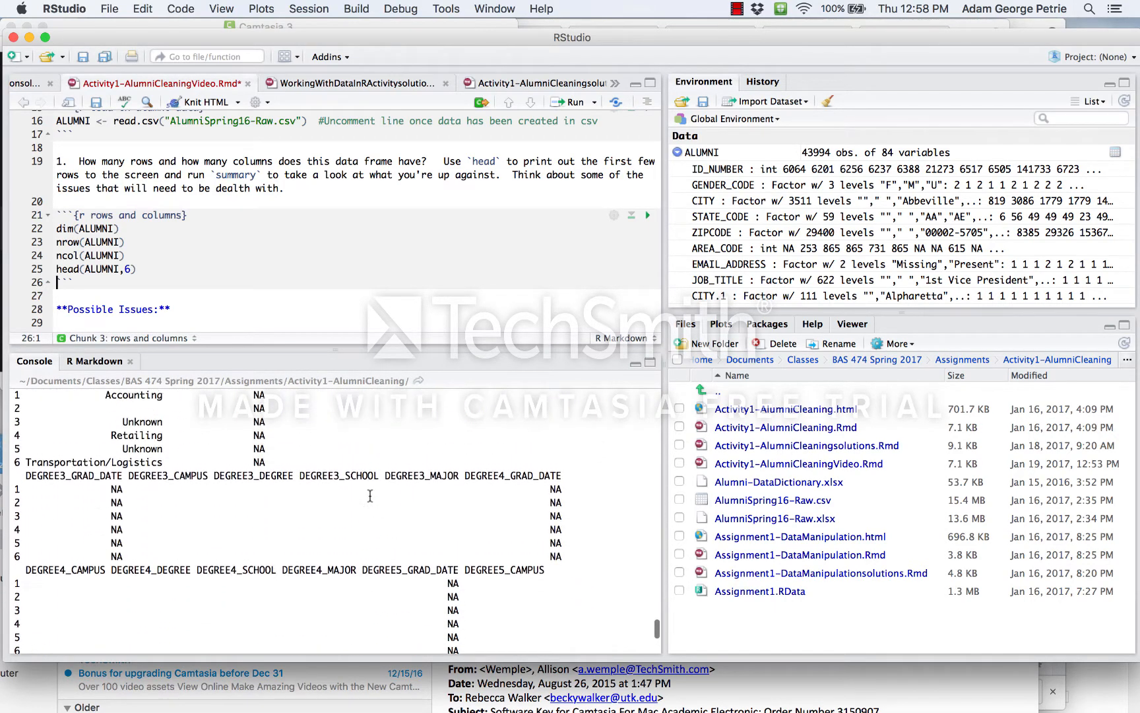
scroll(370, 495, "up", 10)
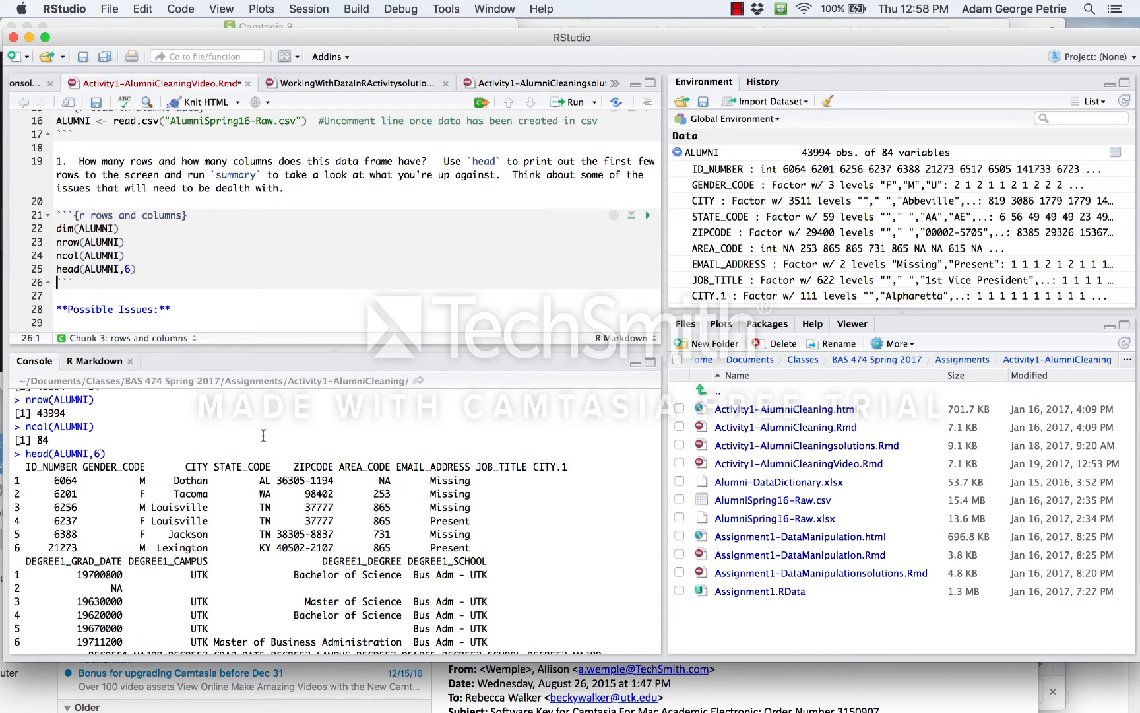
scroll(228, 463, "down", 1)
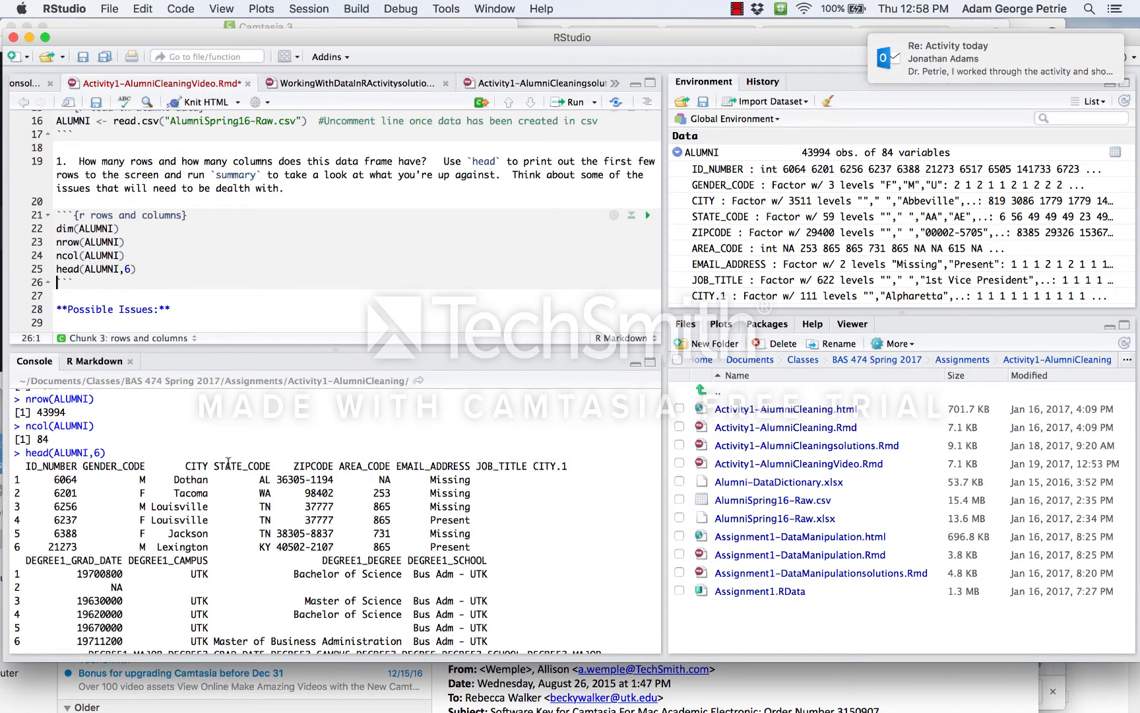
scroll(228, 463, "down", 10)
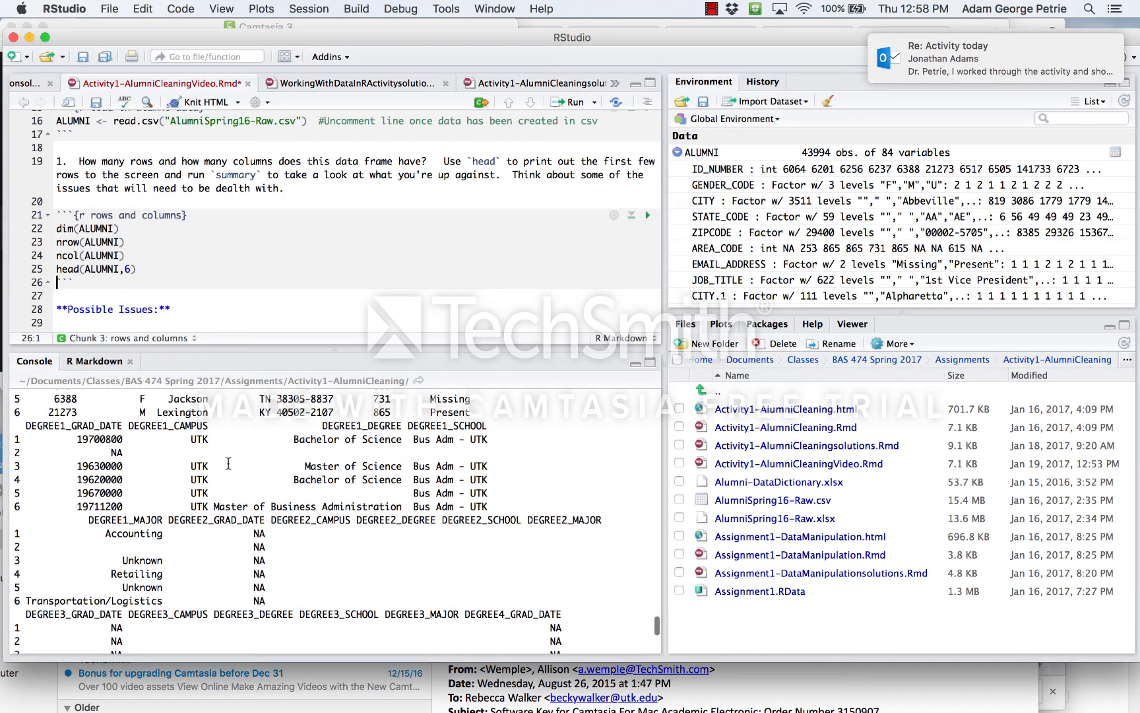
left_click_drag(95, 452, 229, 452)
scroll(230, 452, "down", 13)
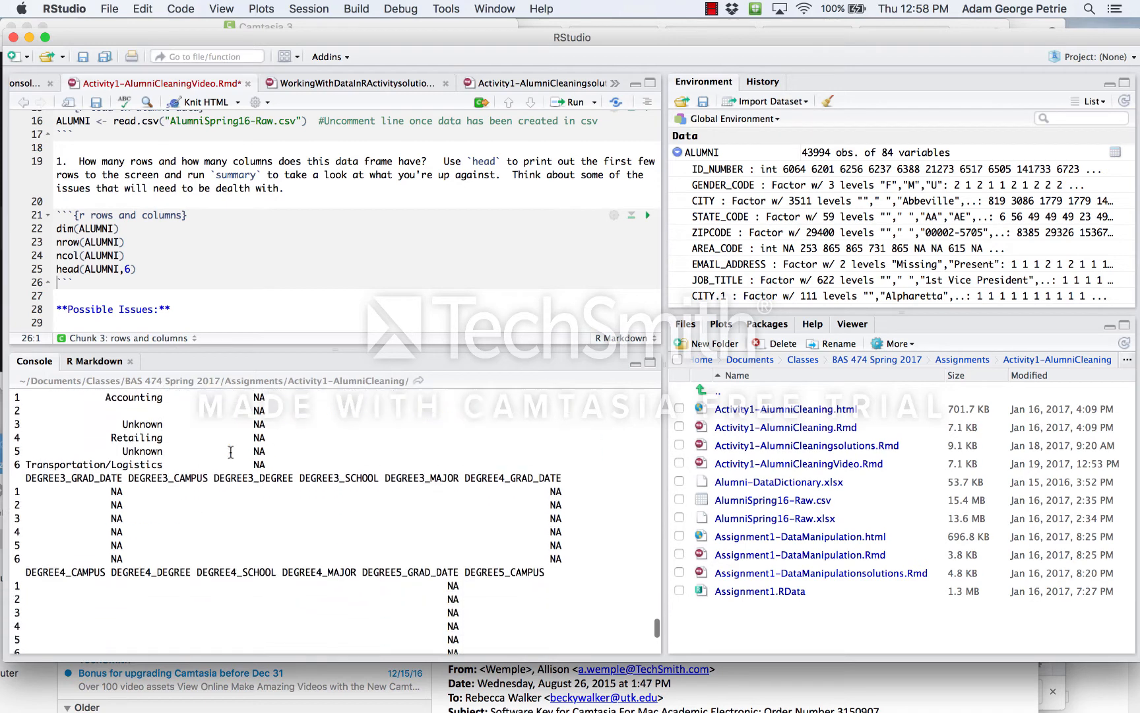
scroll(230, 454, "down", 3)
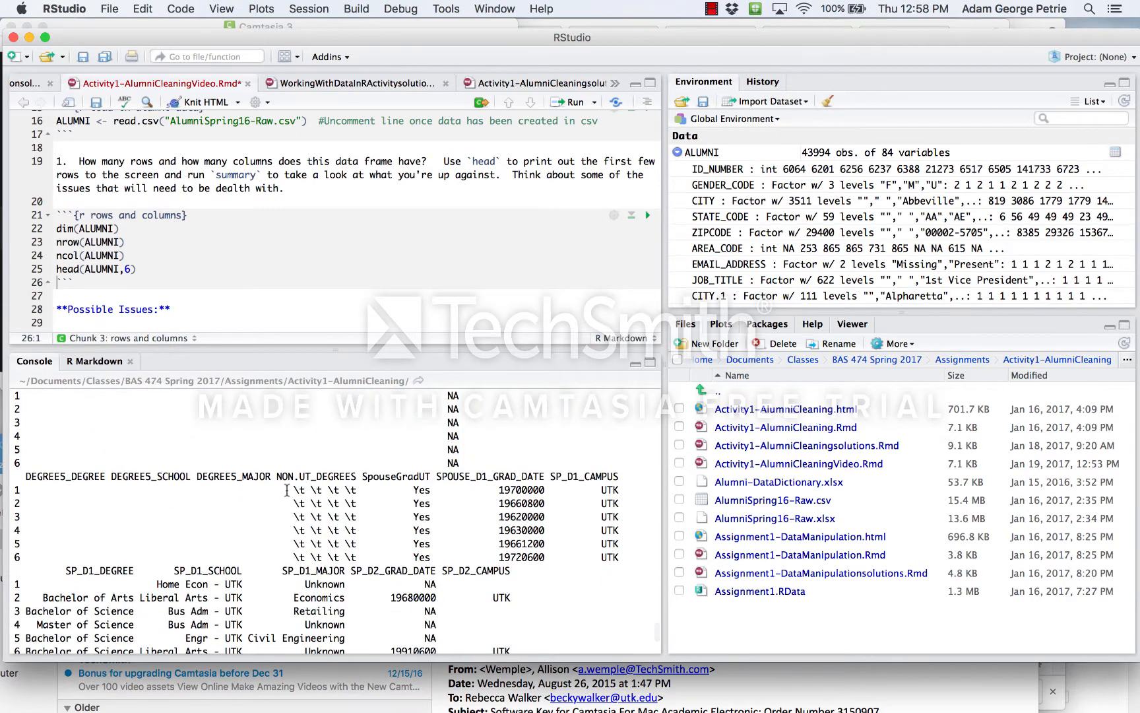
left_click_drag(287, 489, 367, 488)
scroll(367, 488, "down", 5)
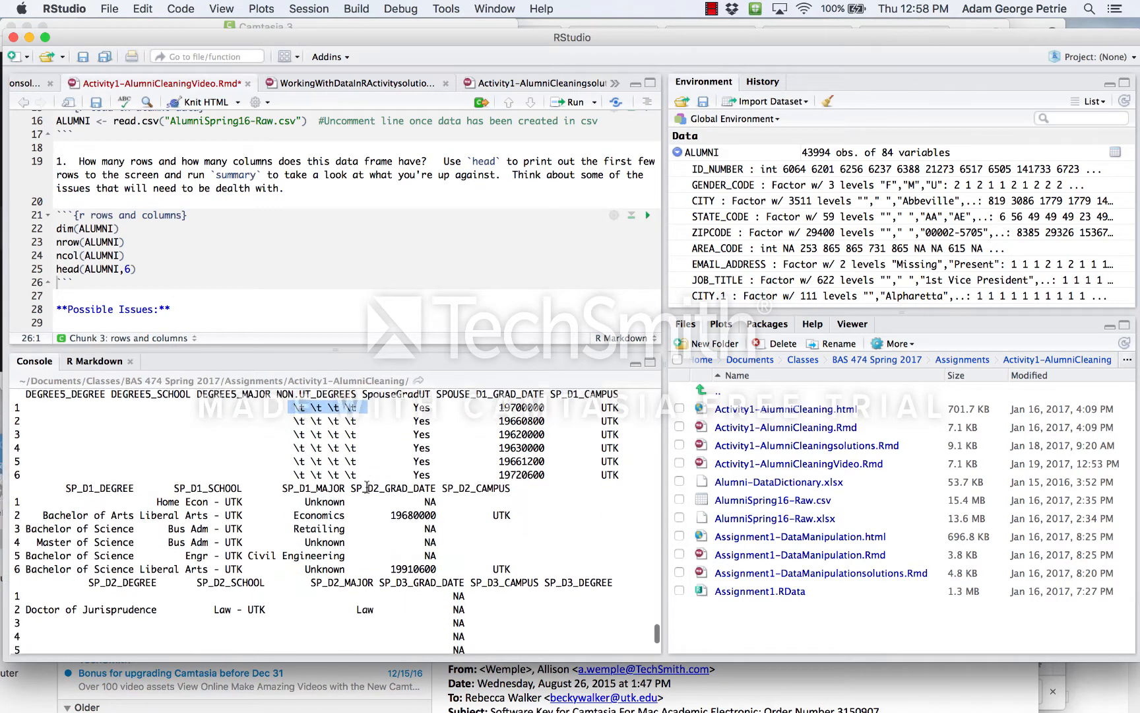
scroll(367, 487, "down", 5)
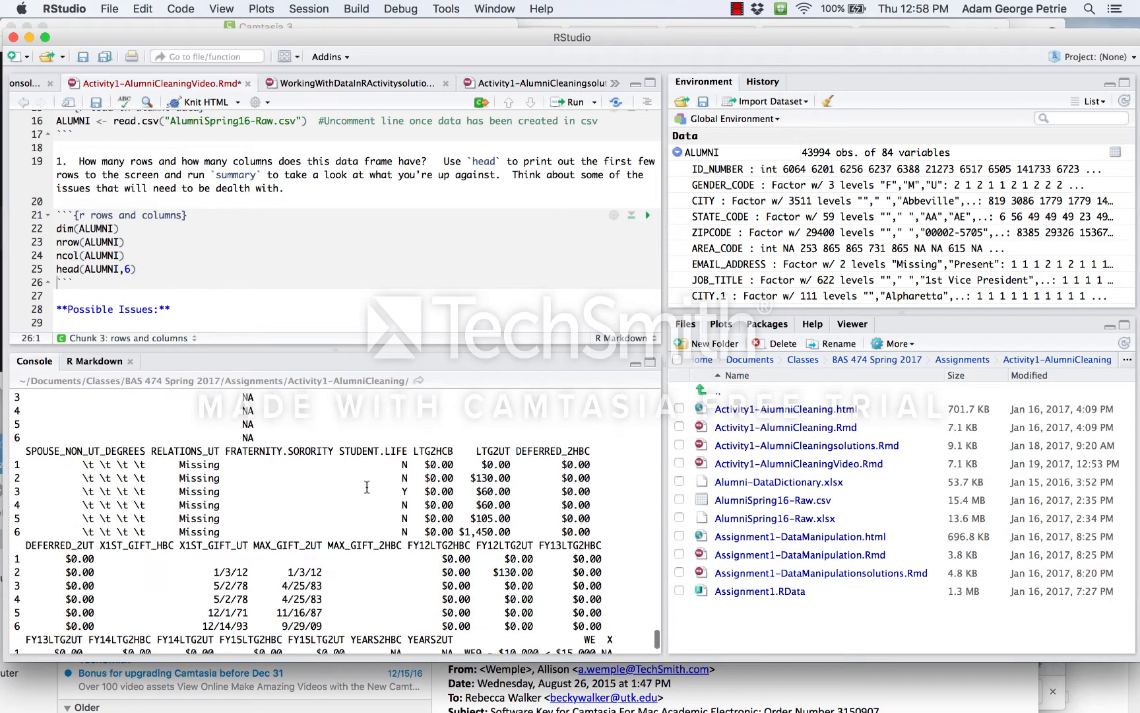
left_click_drag(424, 491, 510, 531)
scroll(331, 501, "down", 3)
scroll(331, 495, "down", 2)
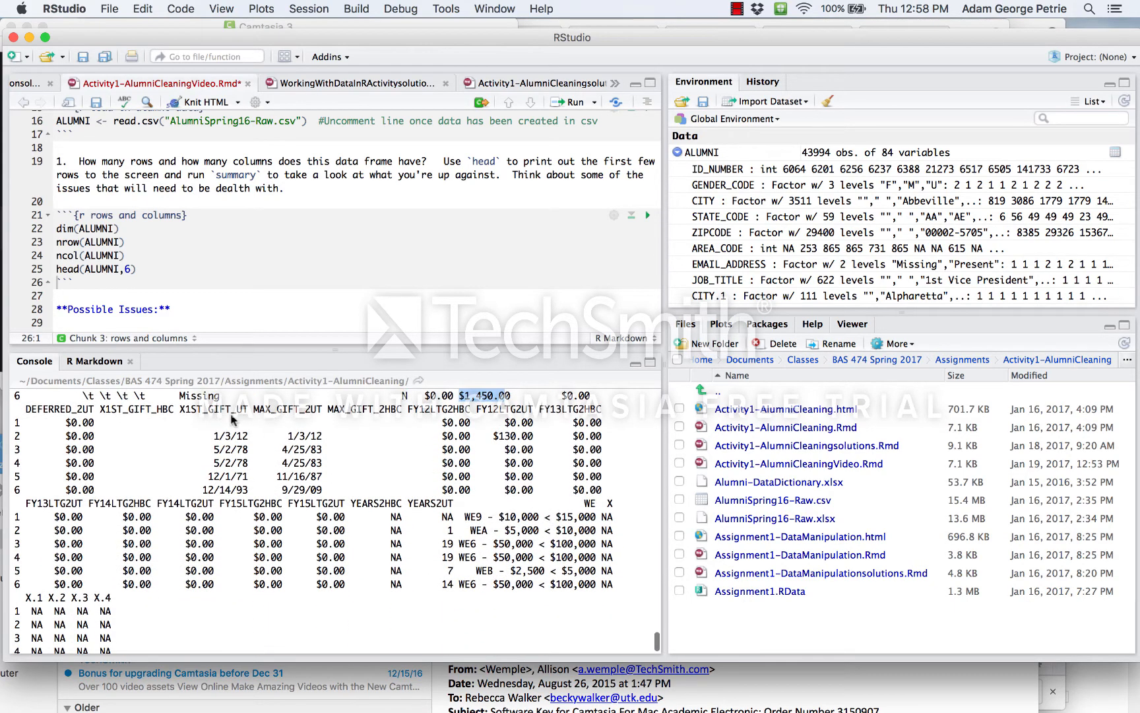
scroll(270, 447, "down", 2)
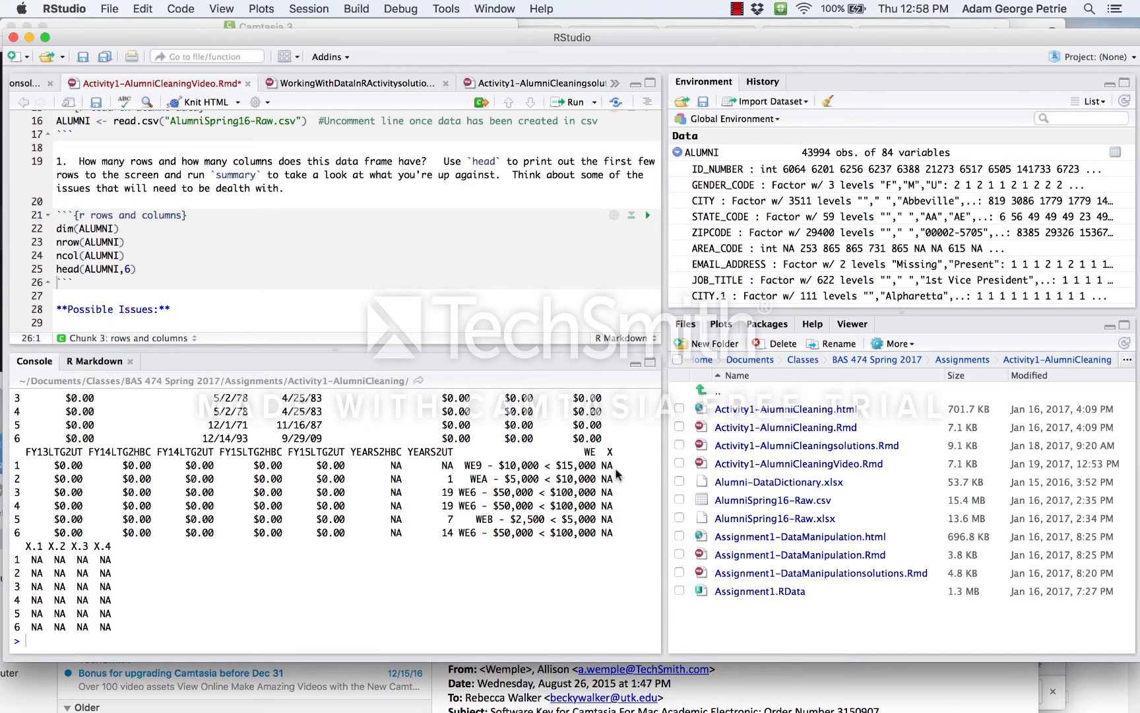
Add summary(ALUMNI) below the head line in the "rows and columns" chunk and run it.
left_click(146, 269)
key("Return")
type("summary(ALUMNI")
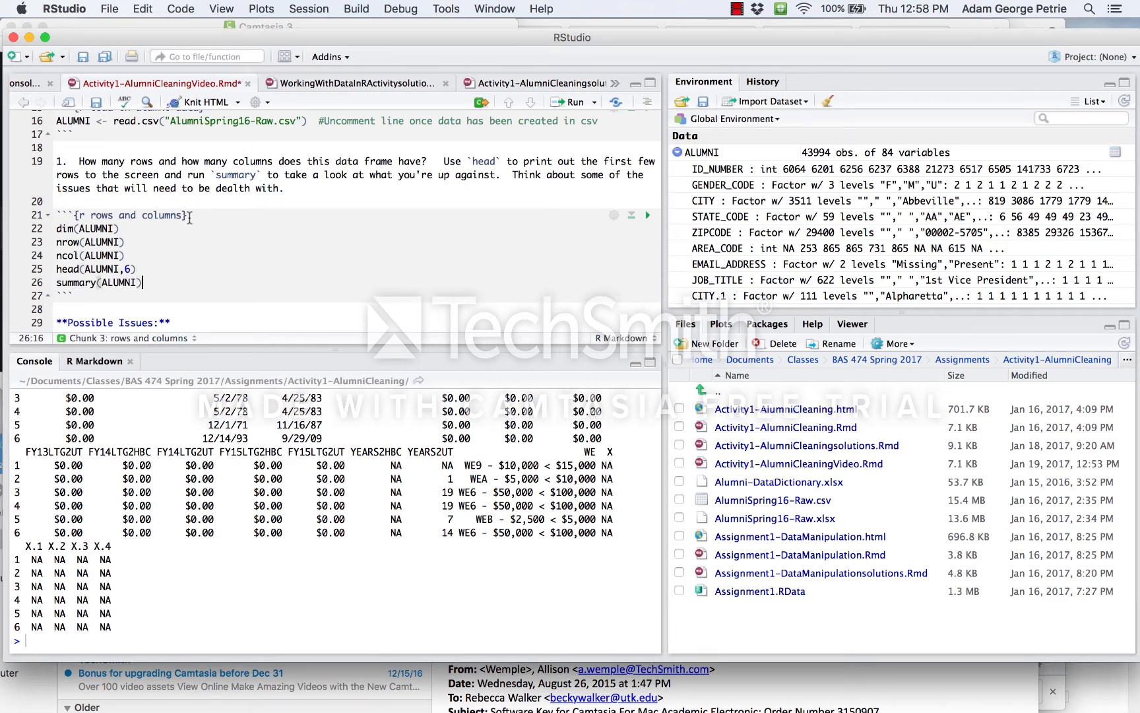
left_click(571, 104)
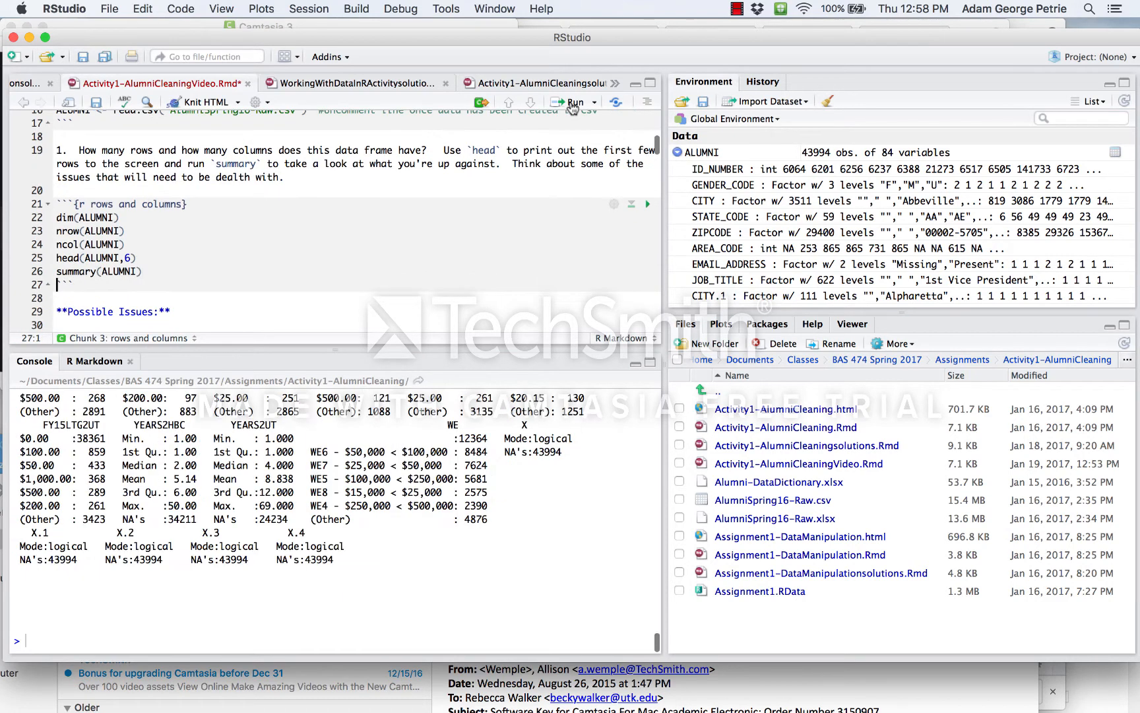
Examine the summary output for rare levels and missing values in the gender, city and DEGREE1_CAMPUS columns.
scroll(319, 474, "up", 10)
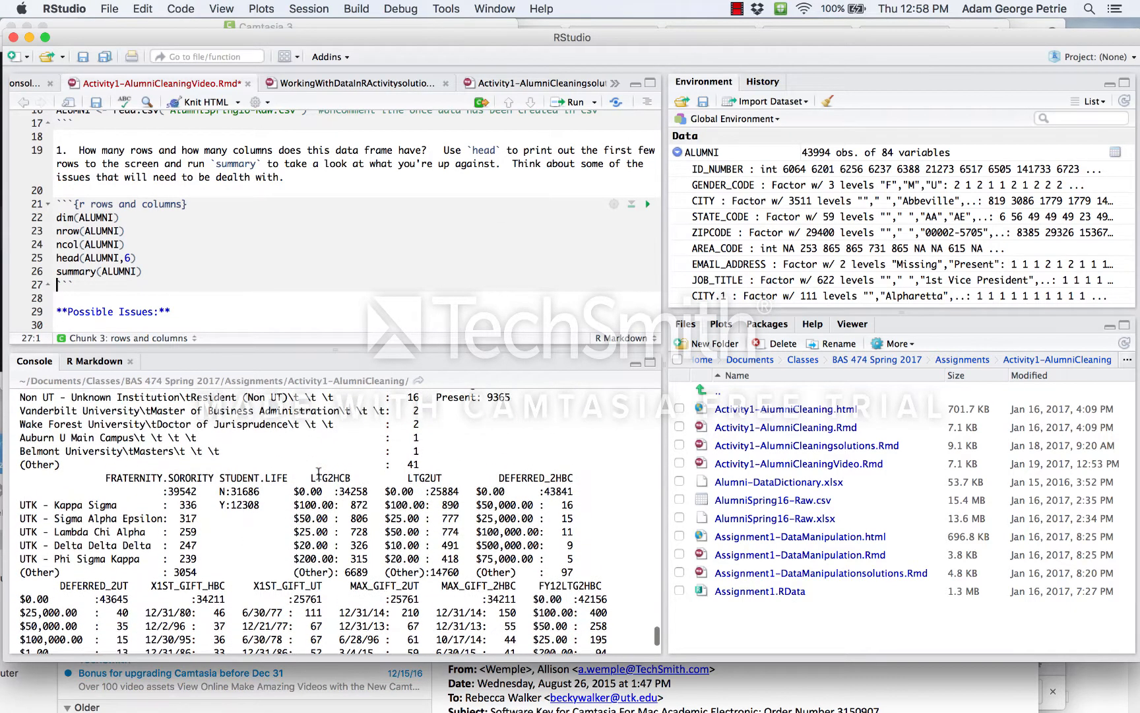
scroll(319, 474, "up", 10)
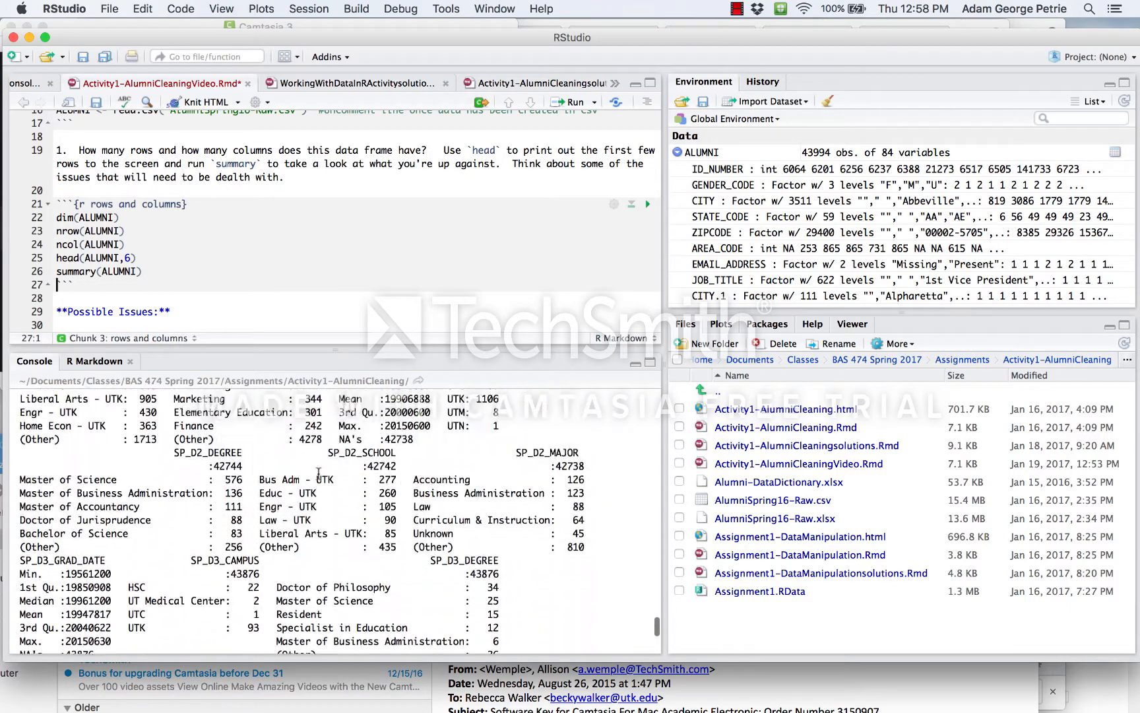
scroll(319, 474, "up", 10)
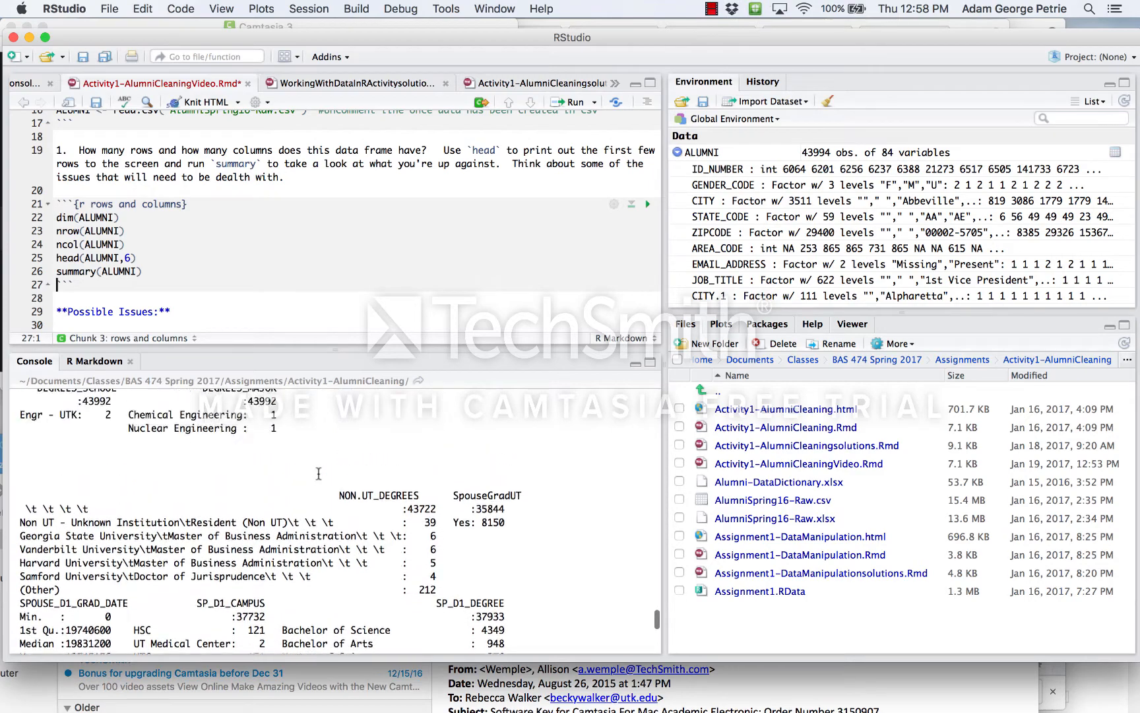
scroll(319, 474, "up", 10)
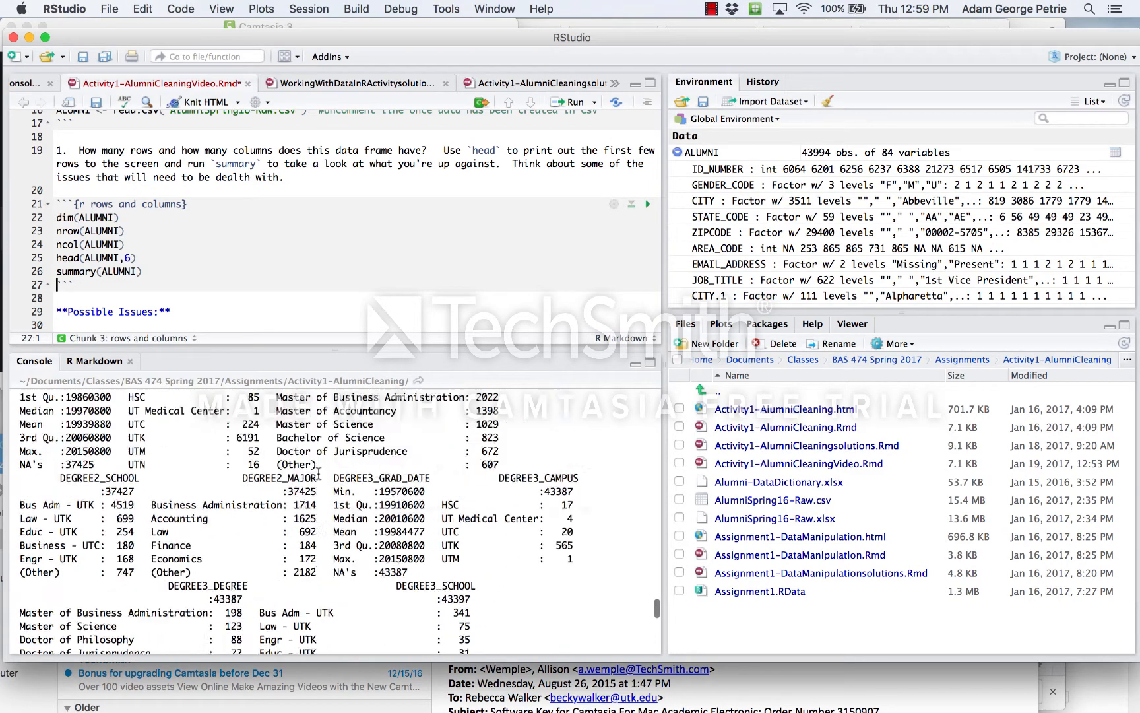
scroll(318, 473, "down", 5)
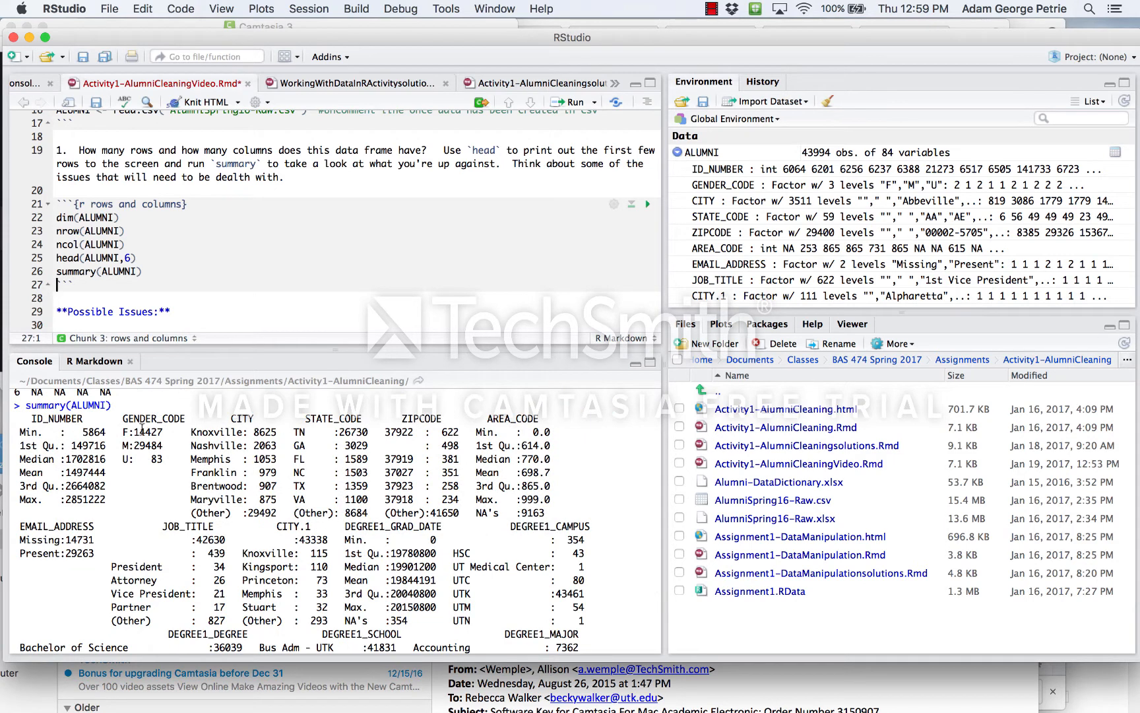
left_click_drag(121, 463, 168, 462)
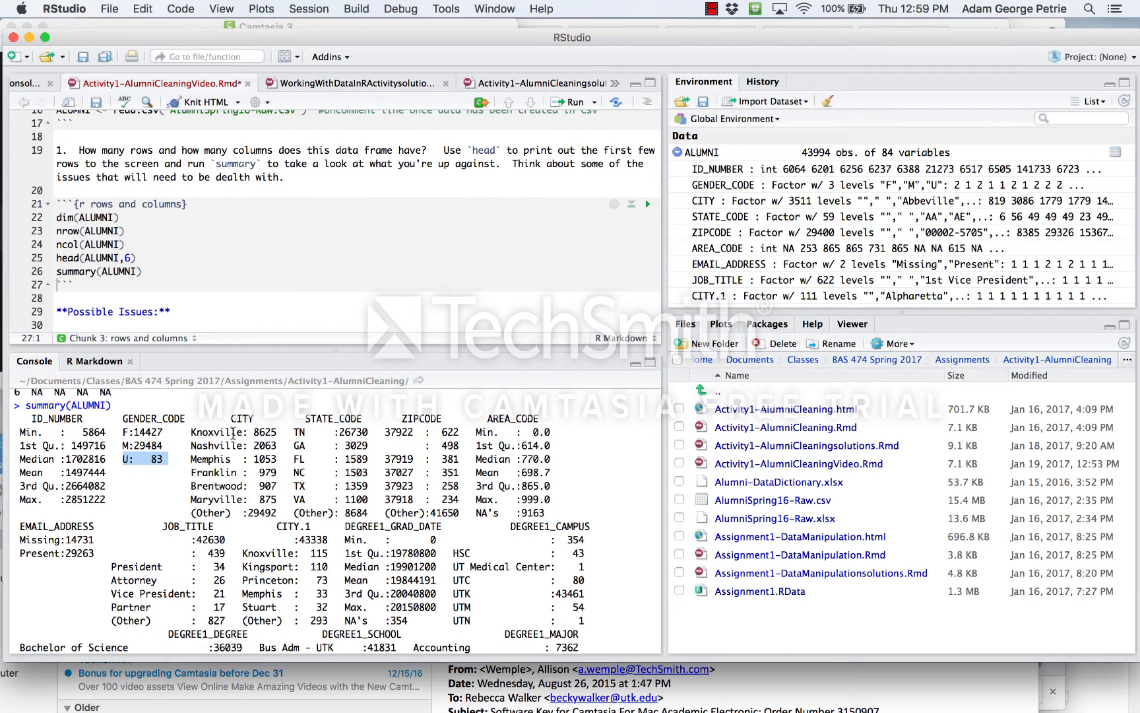
left_click_drag(281, 433, 193, 424)
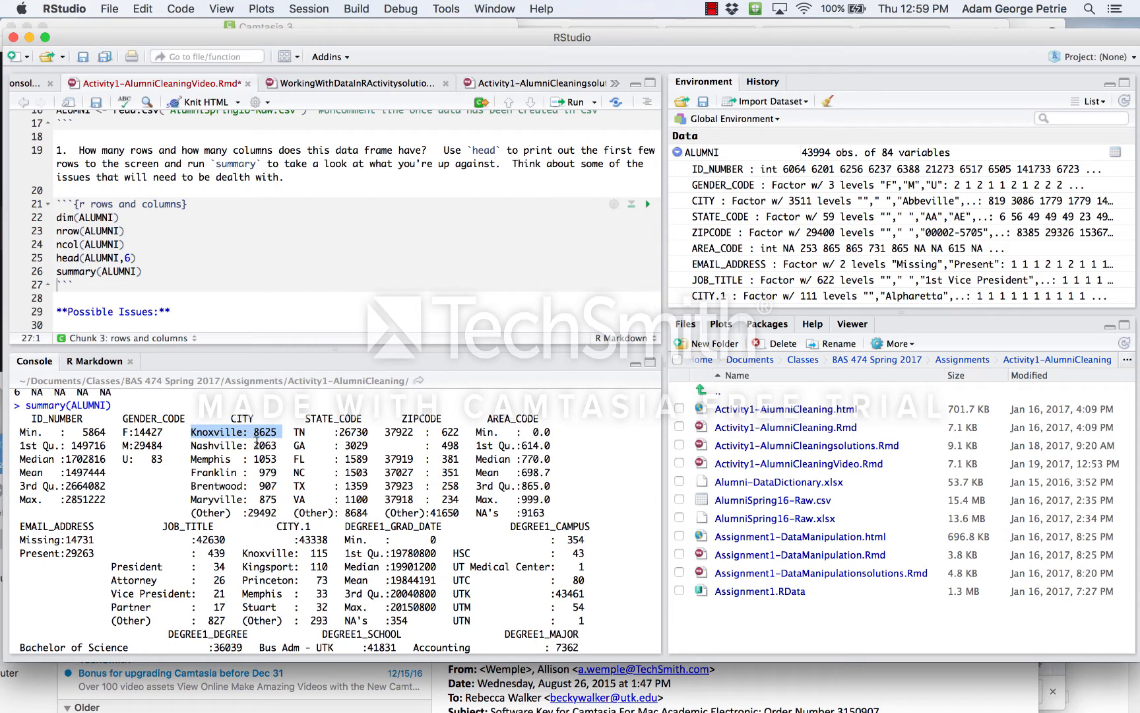
left_click_drag(243, 512, 277, 511)
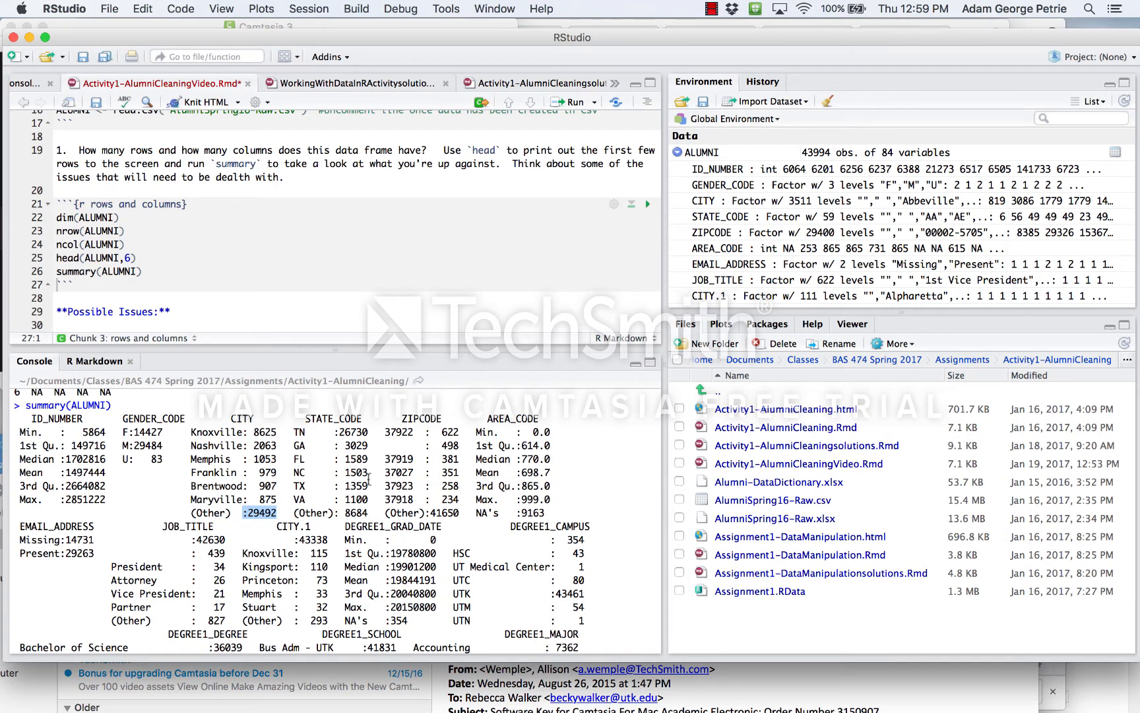
scroll(365, 479, "down", 3)
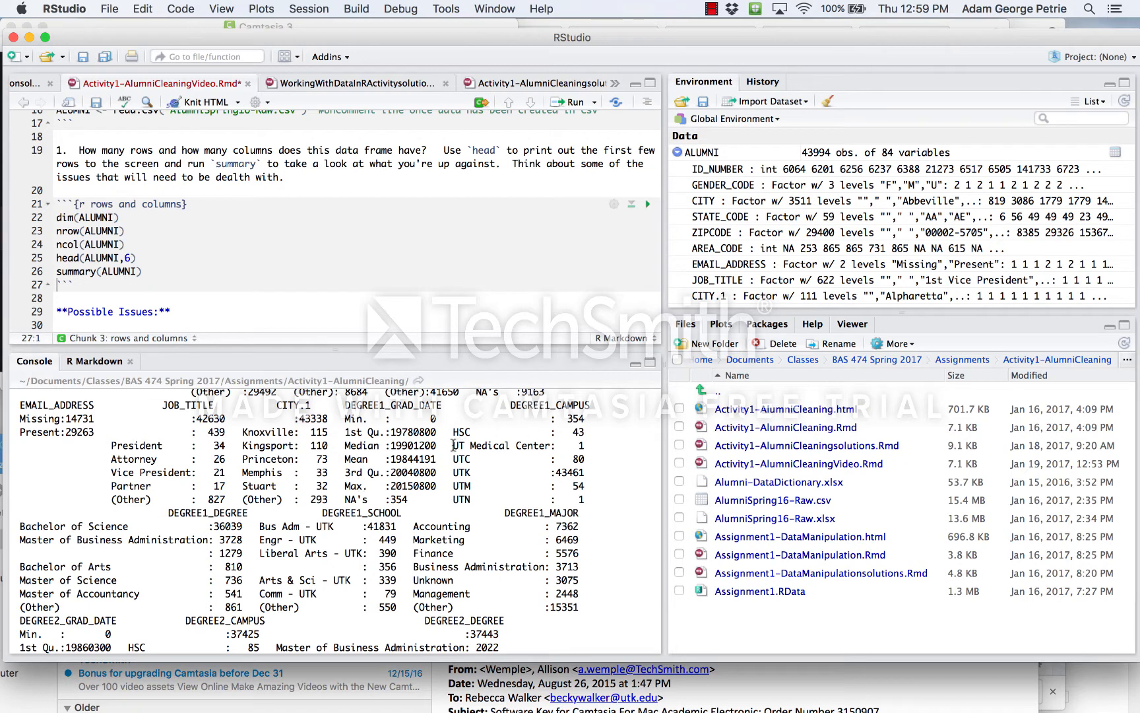
left_click_drag(453, 445, 592, 447)
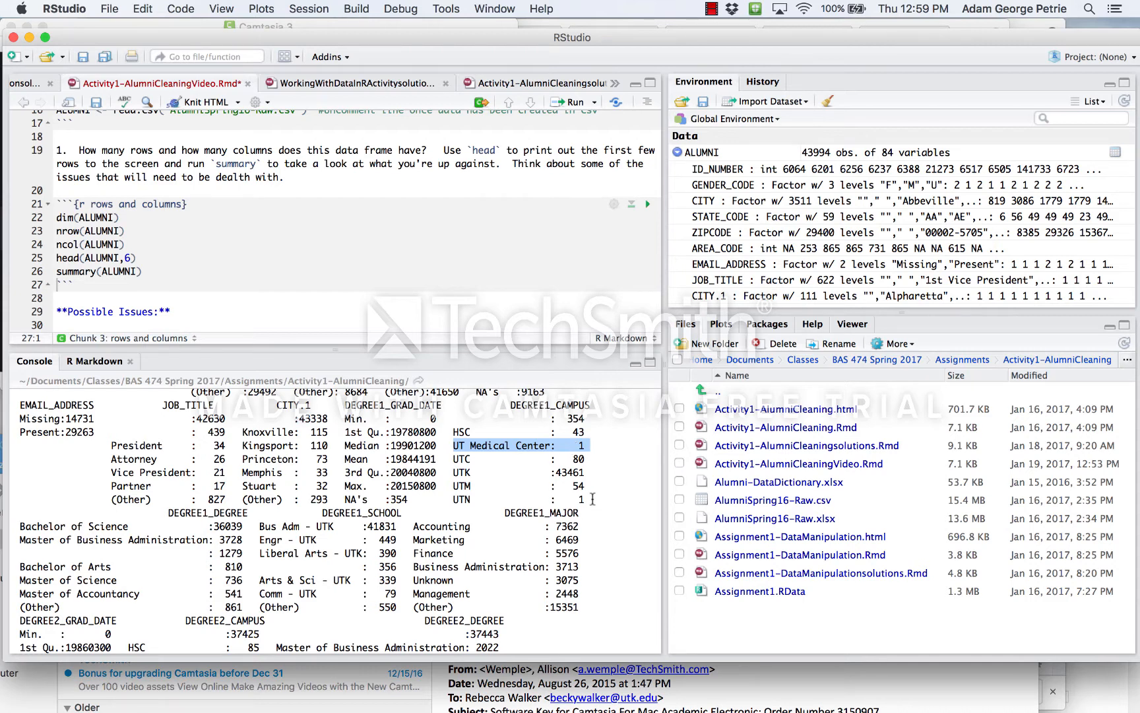
left_click_drag(591, 499, 438, 498)
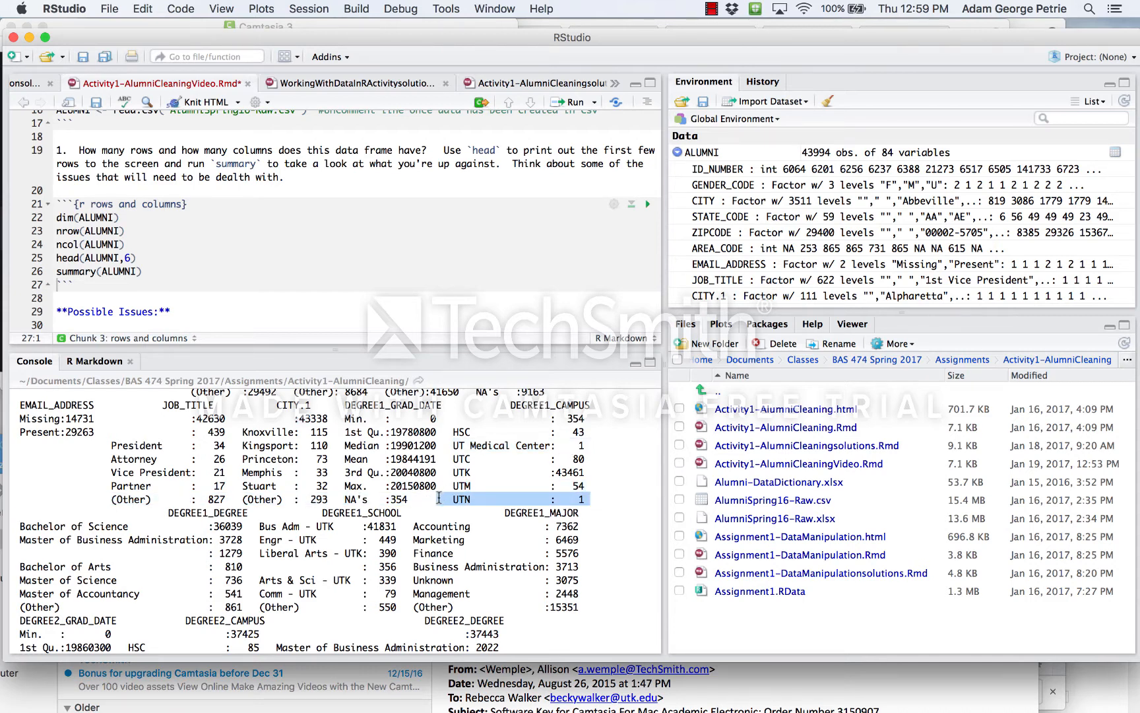
Write "Missing values, dollar signs, weird symbols, rare levels, etc." after the Possible Issues heading.
left_click(312, 231)
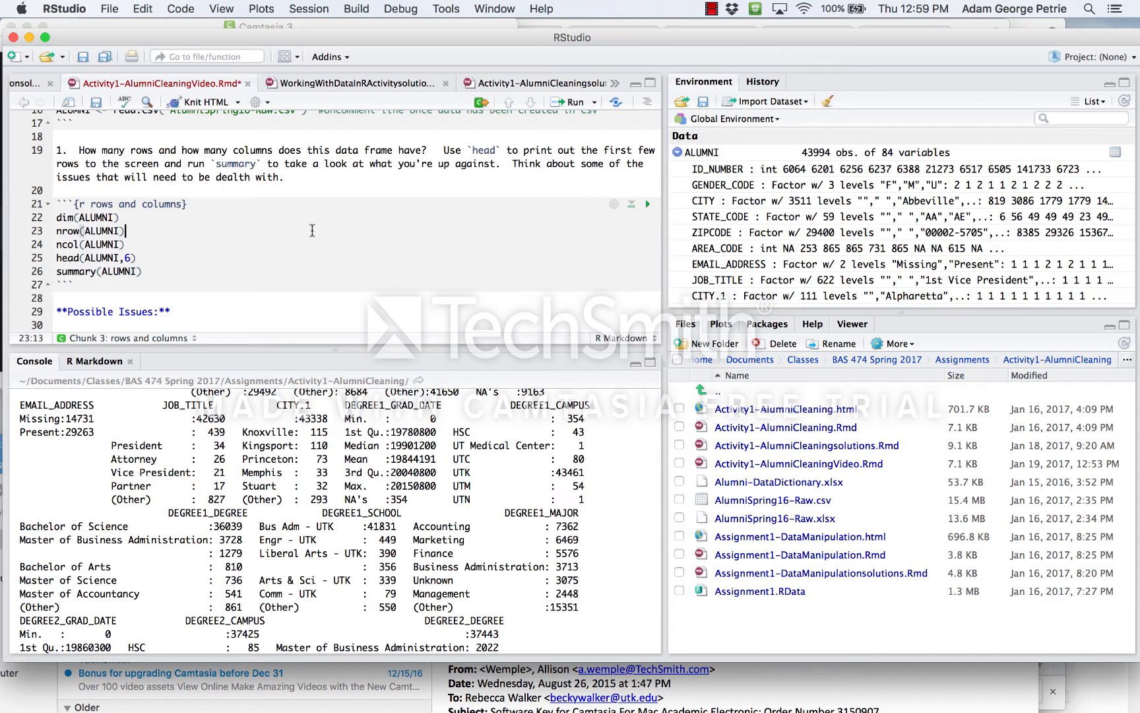
scroll(312, 230, "down", 2)
left_click(214, 255)
type("Mis")
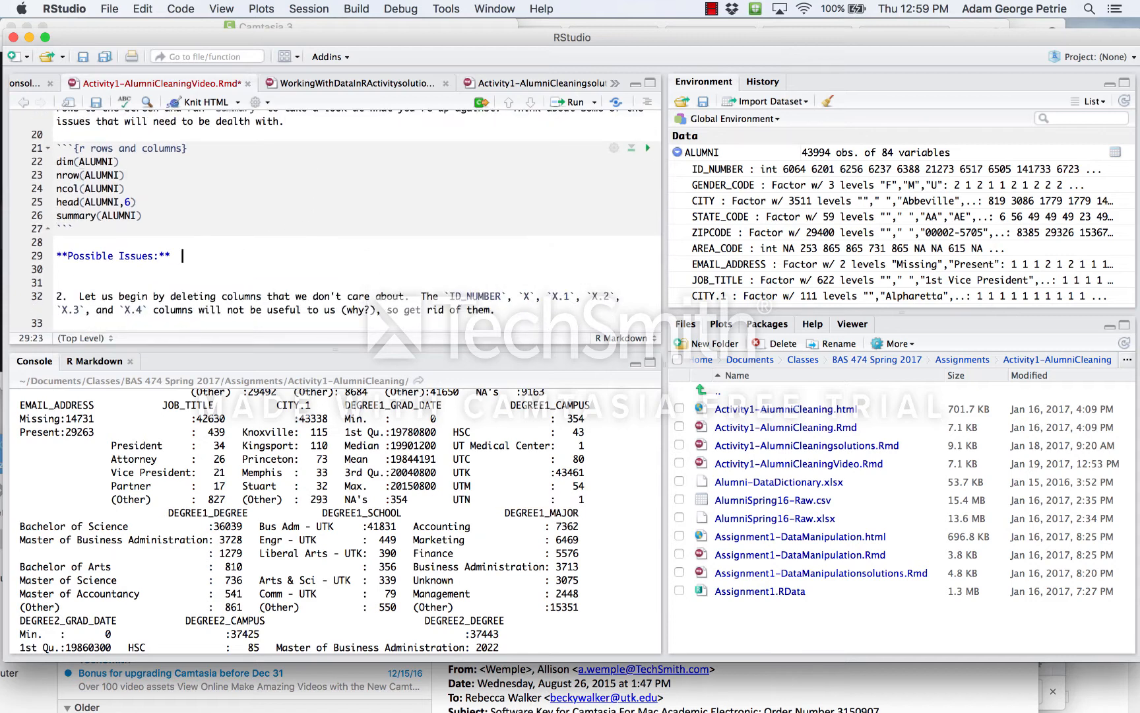
type("sing values, do")
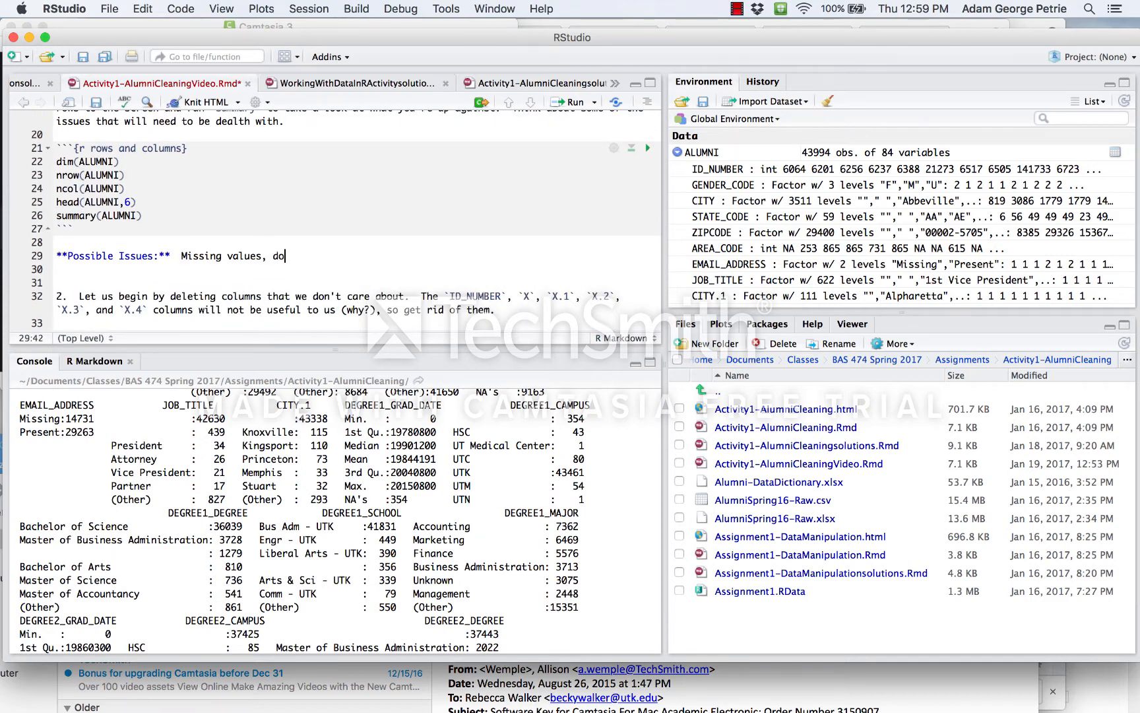
type("llar signs, weird symbols, rare lev")
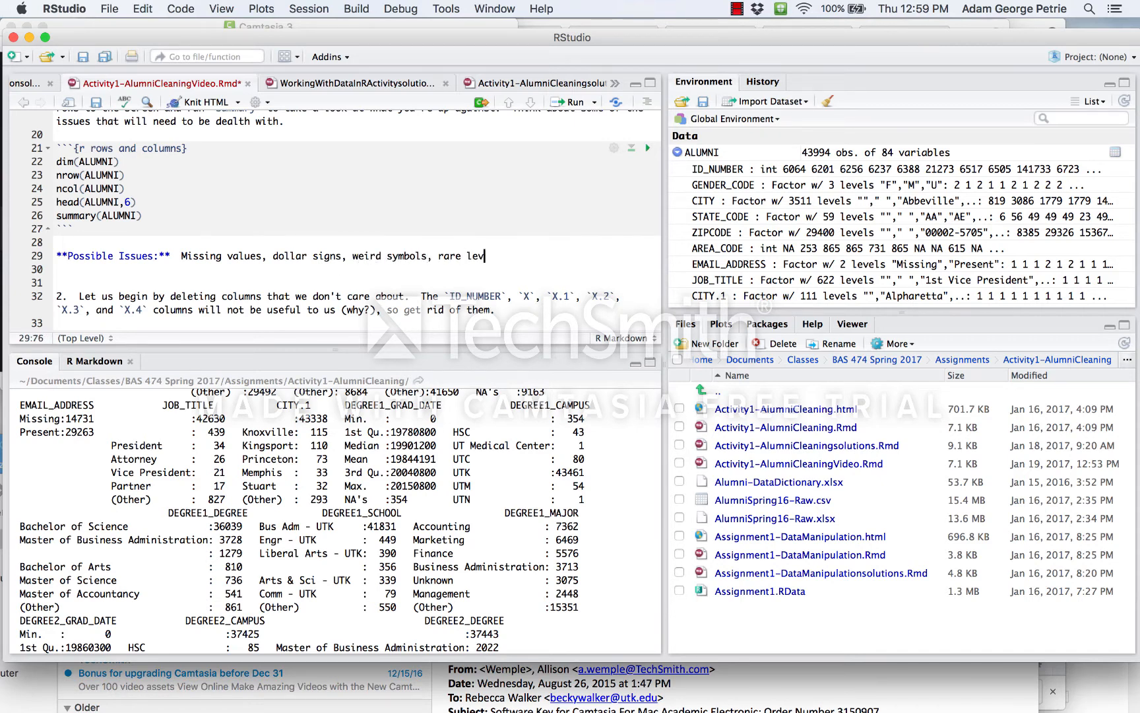
type("els, etc.")
Check the X column's missing values, then replace #code in the "deleting columns" chunk with ALUMNI$X <- NULL and run it.
scroll(184, 226, "down", 3)
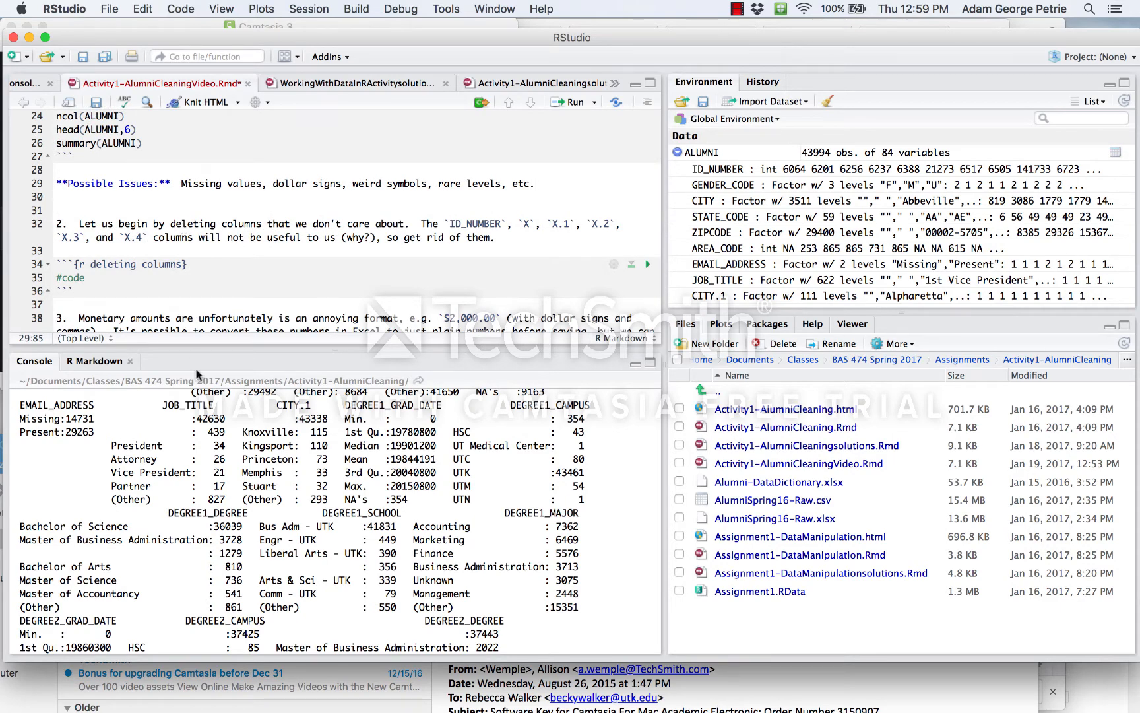
scroll(200, 453, "down", 10)
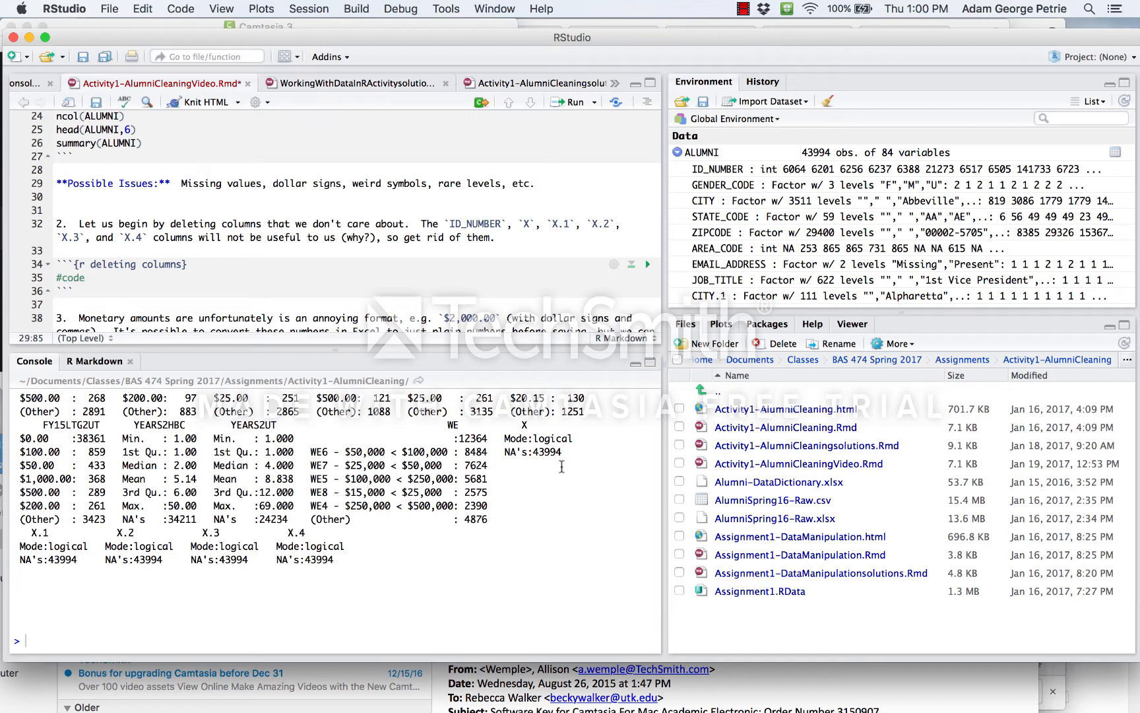
left_click_drag(504, 451, 567, 452)
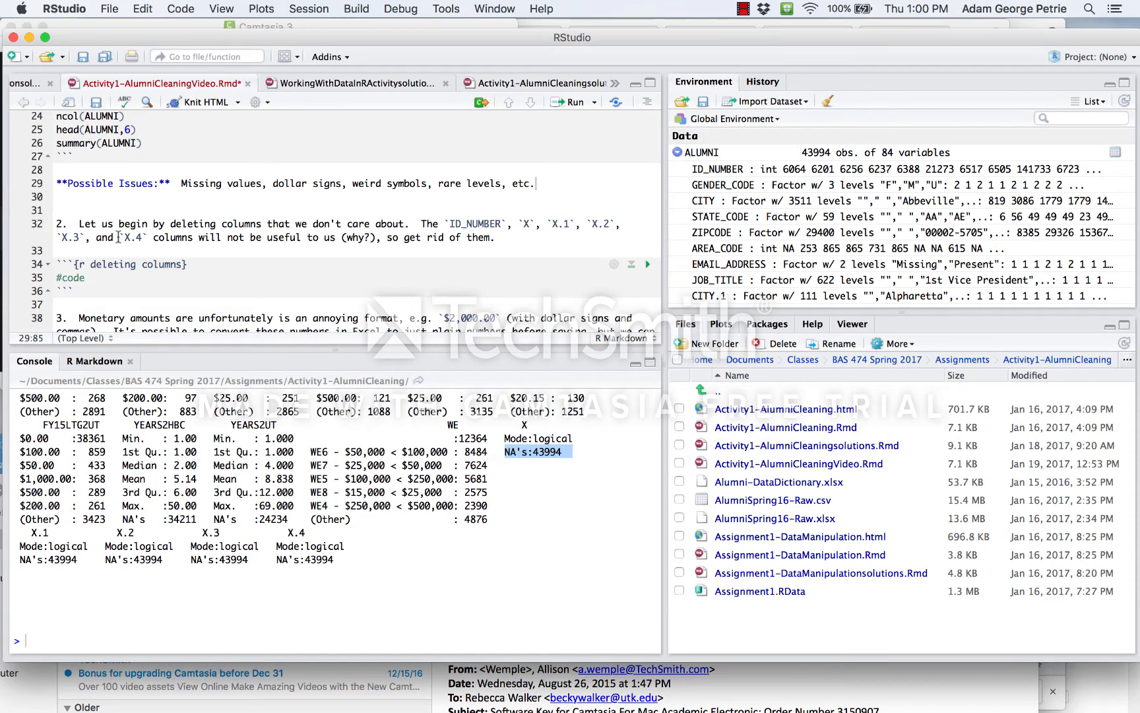
left_click_drag(105, 277, 54, 277)
type("ALUMNI$")
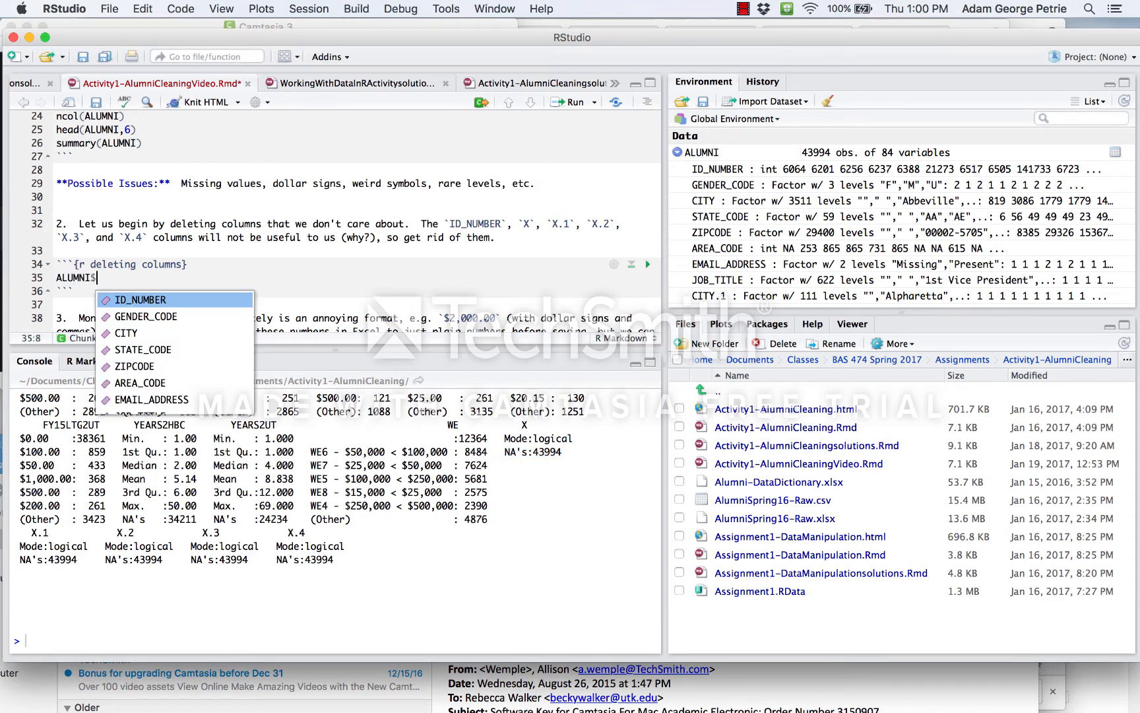
type("X")
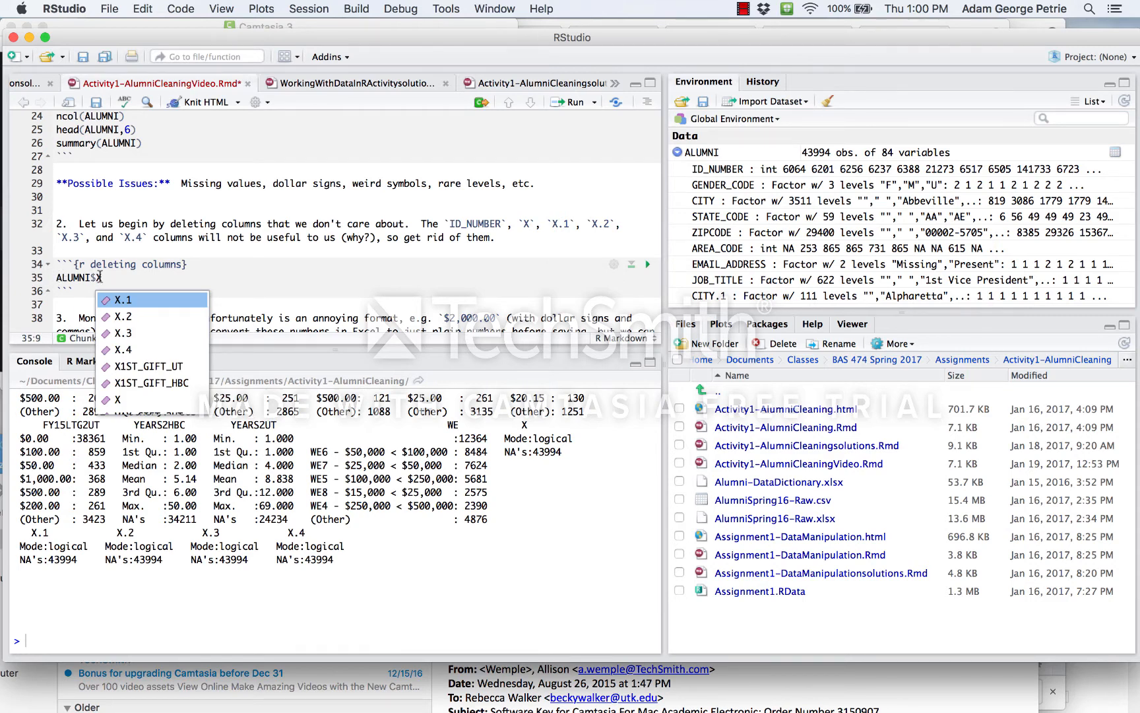
type(" <- NULL")
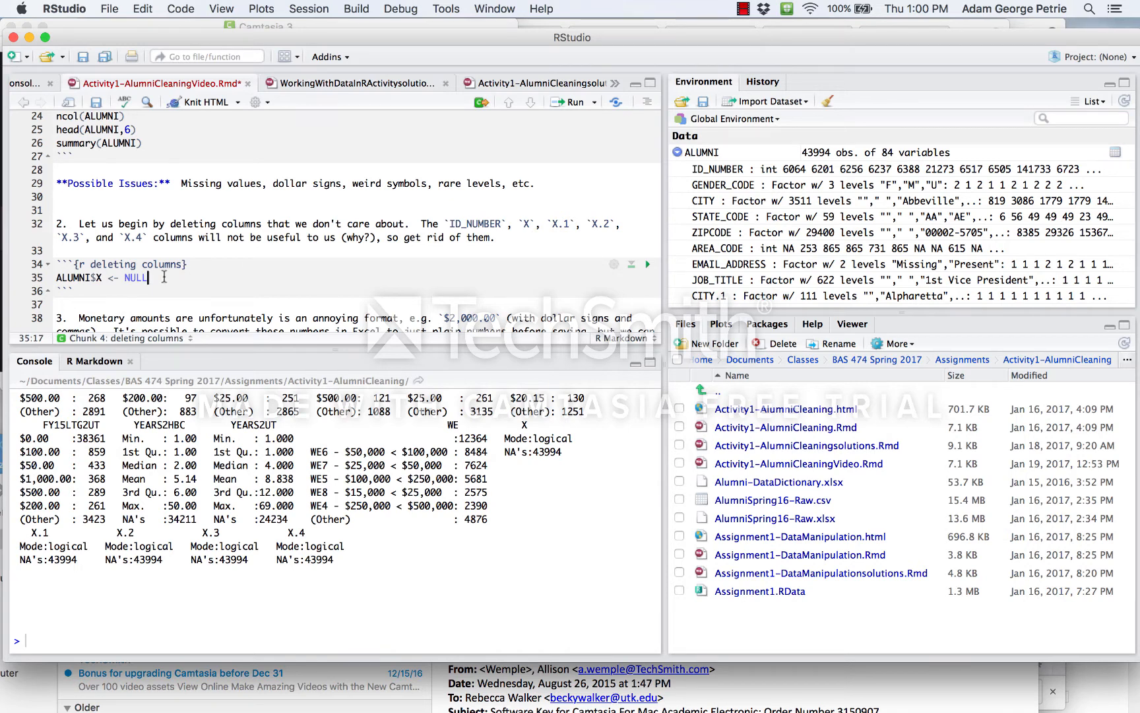
key("super+Return")
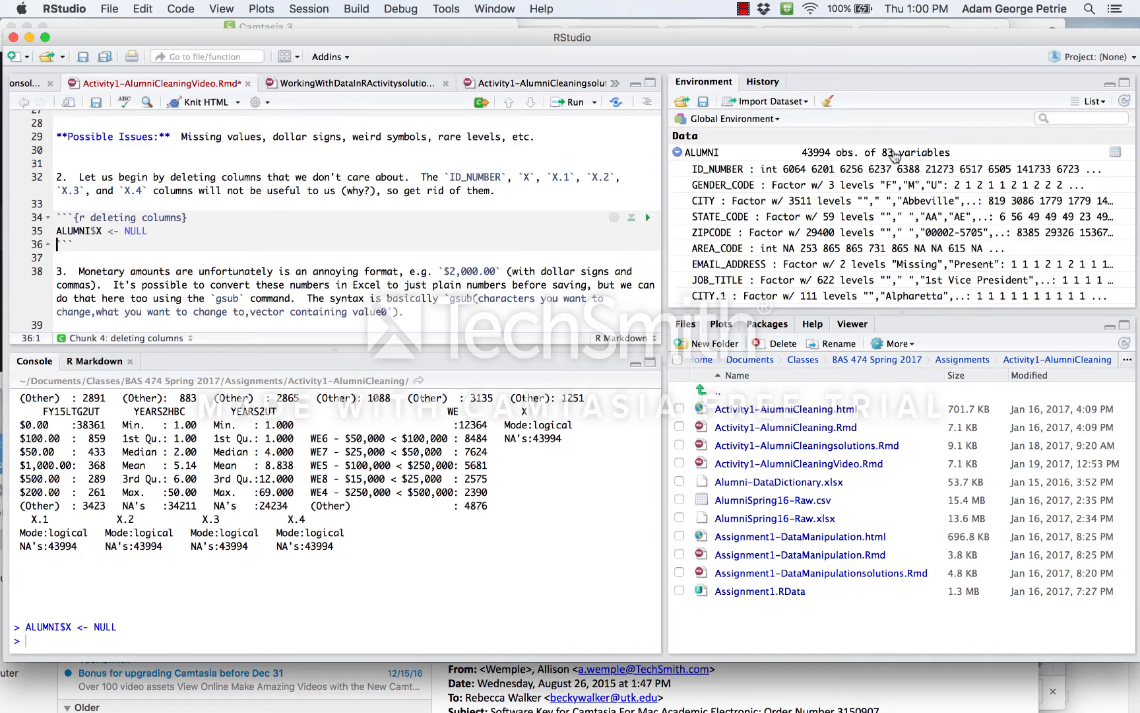
scroll(799, 169, "down", 5)
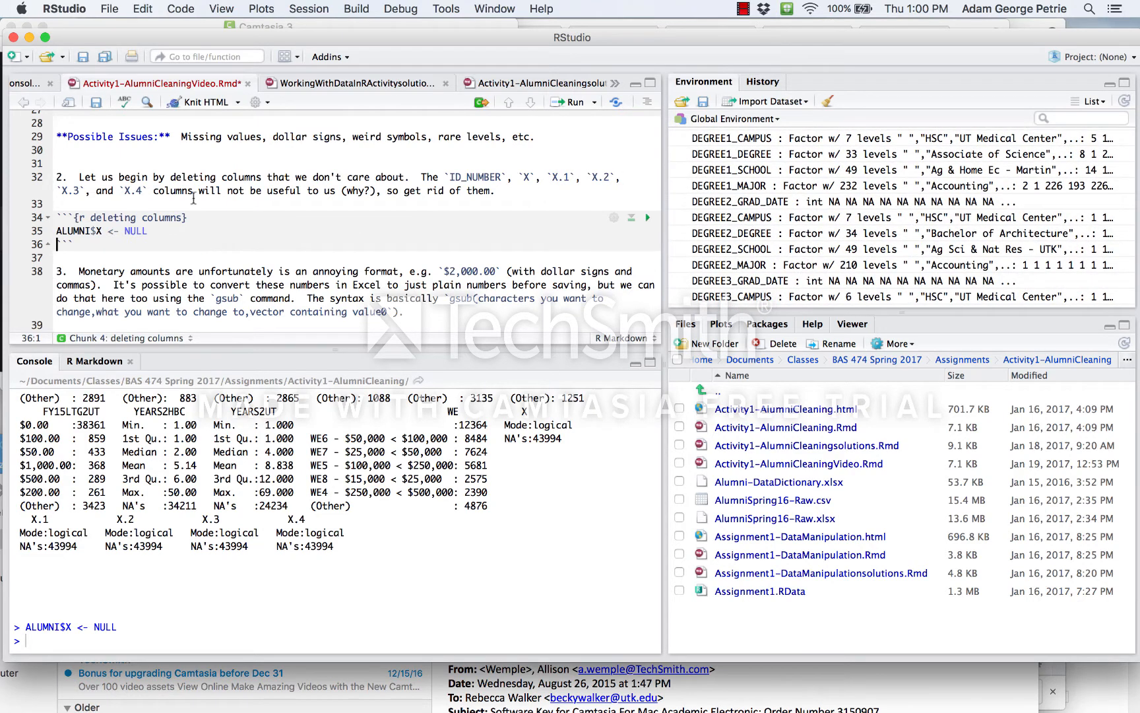
Duplicate the ALUMNI$X <- NULL line so the "deleting columns" chunk holds five copies.
left_click_drag(56, 231, 56, 245)
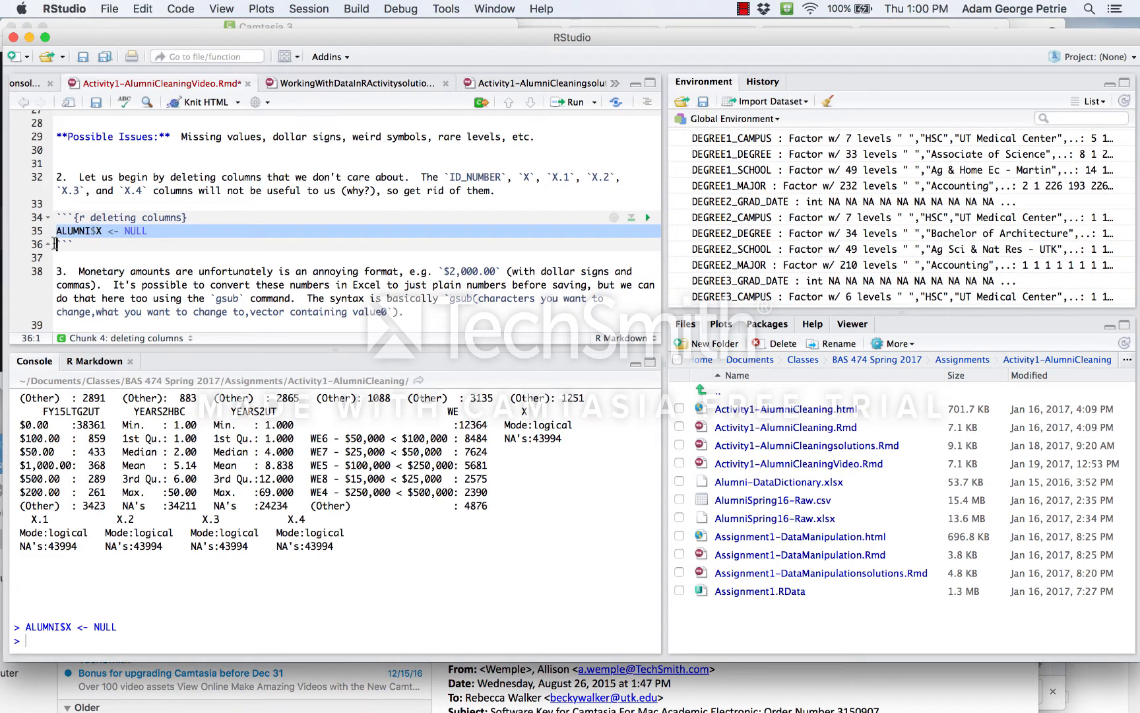
key("super+c")
key("super+v")
key("super+v")
key("super+v")
key("super+v")
key("super+v")
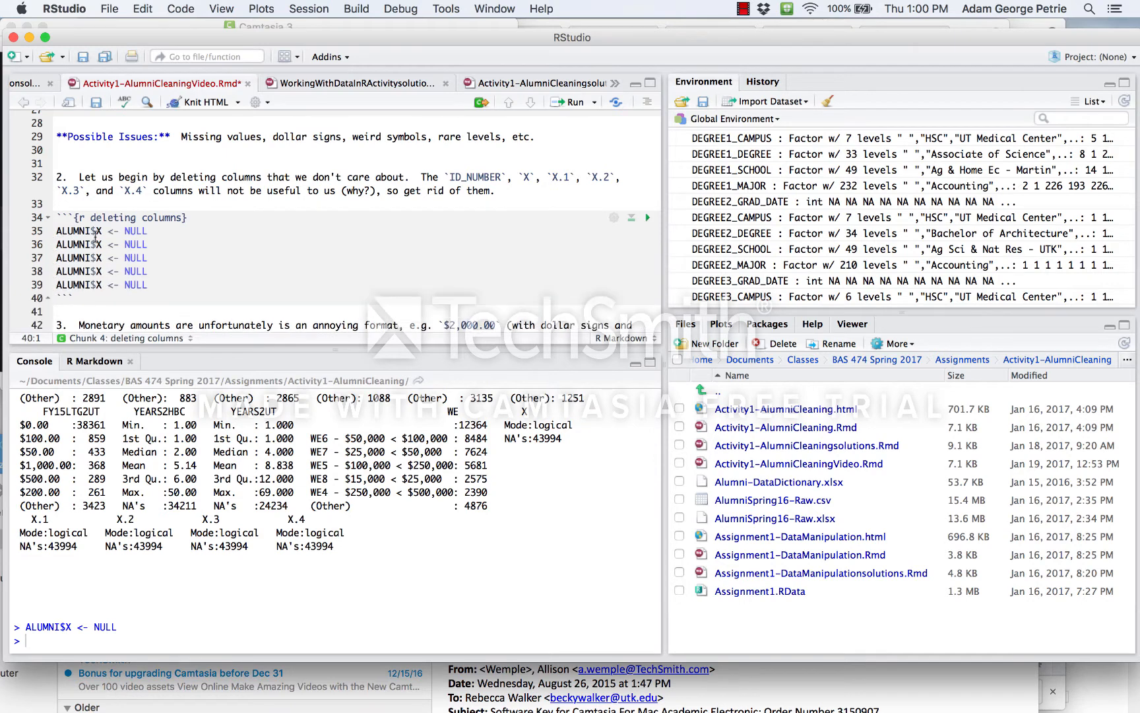
Change the last four copied lines to target columns X.1, X.2, X.3 and X.4, and run those four lines.
left_click(102, 245)
type(".1")
left_click(102, 257)
type(".")
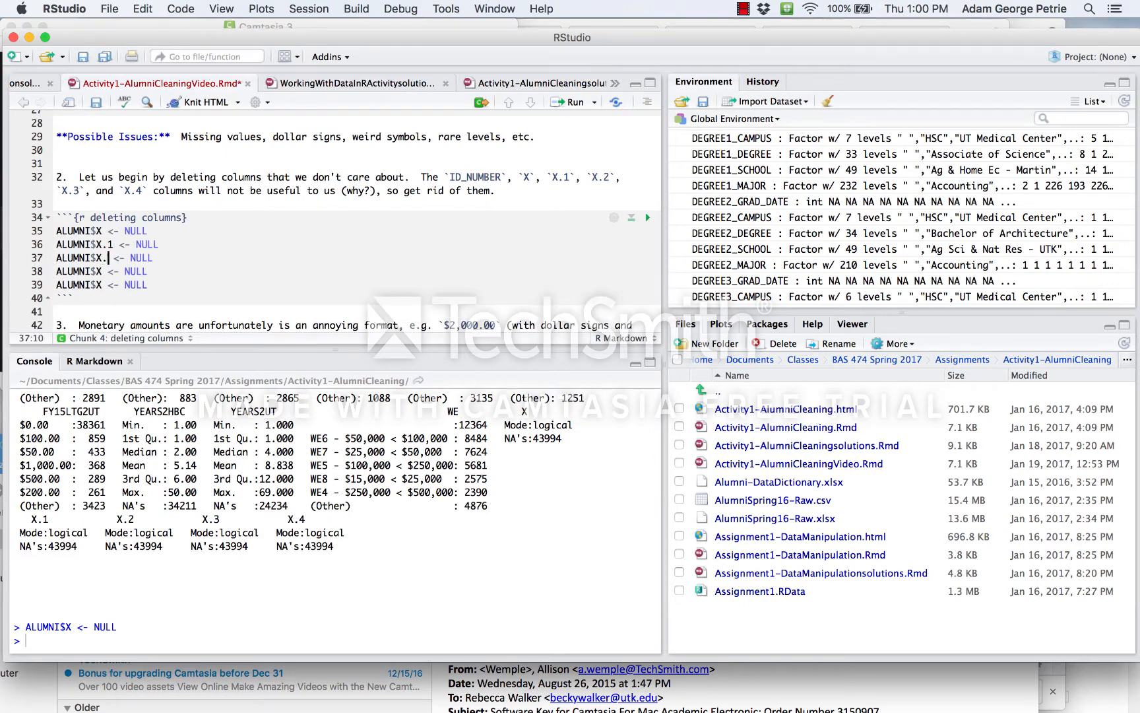
type("2")
left_click(102, 272)
type(".3")
left_click(103, 285)
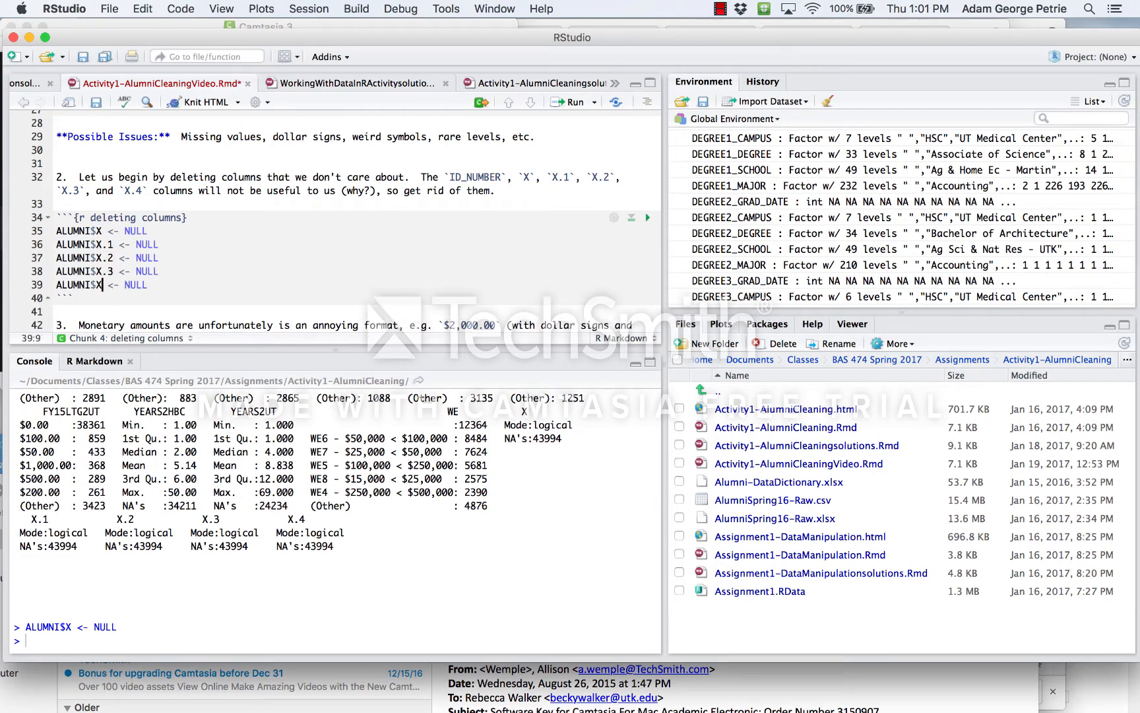
type(".4")
left_click_drag(55, 241, 47, 299)
key("super+Return")
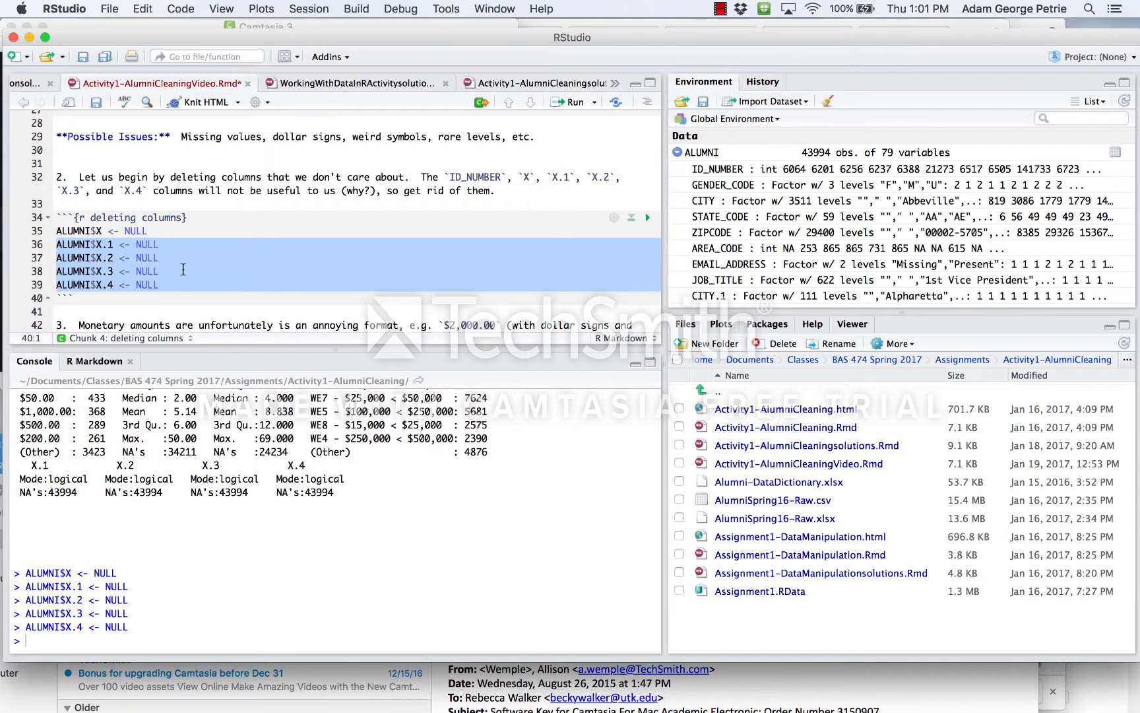
Add ALUMNI$ID_NUMBER <- NULL below the X.4 line in the "deleting columns" chunk and run it.
left_click(167, 285)
key("Return")
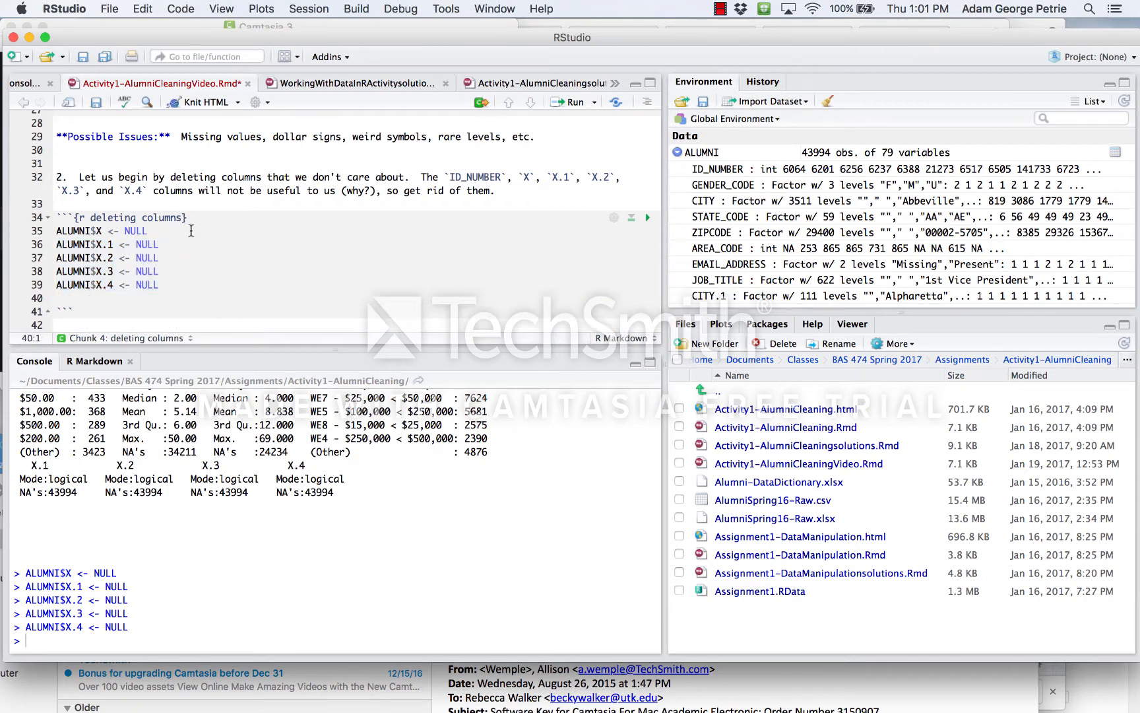
scroll(191, 230, "down", 2)
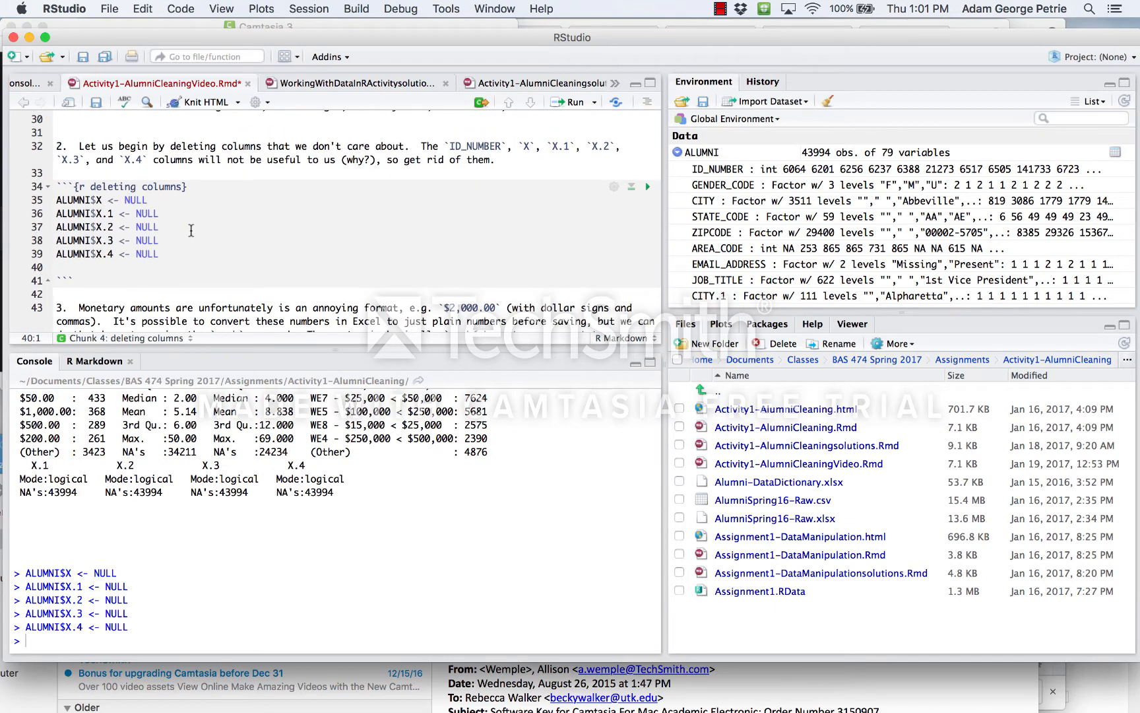
type("ALUMNI$")
key("Return")
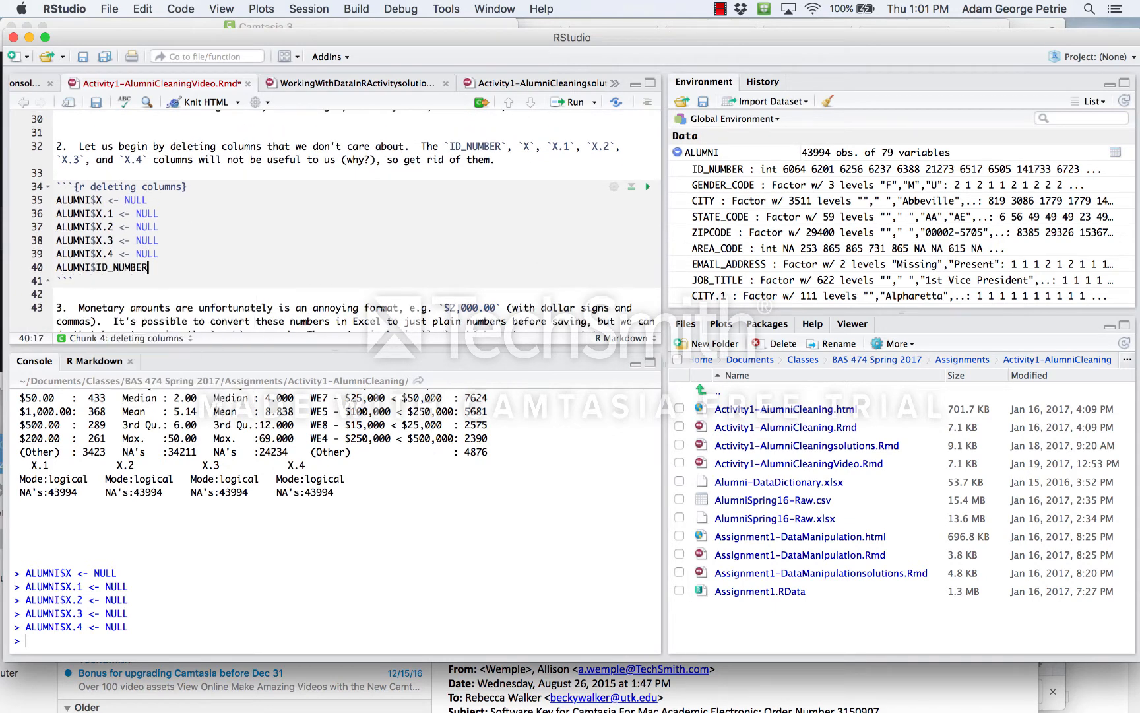
type("<- NULL")
key("super+Return")
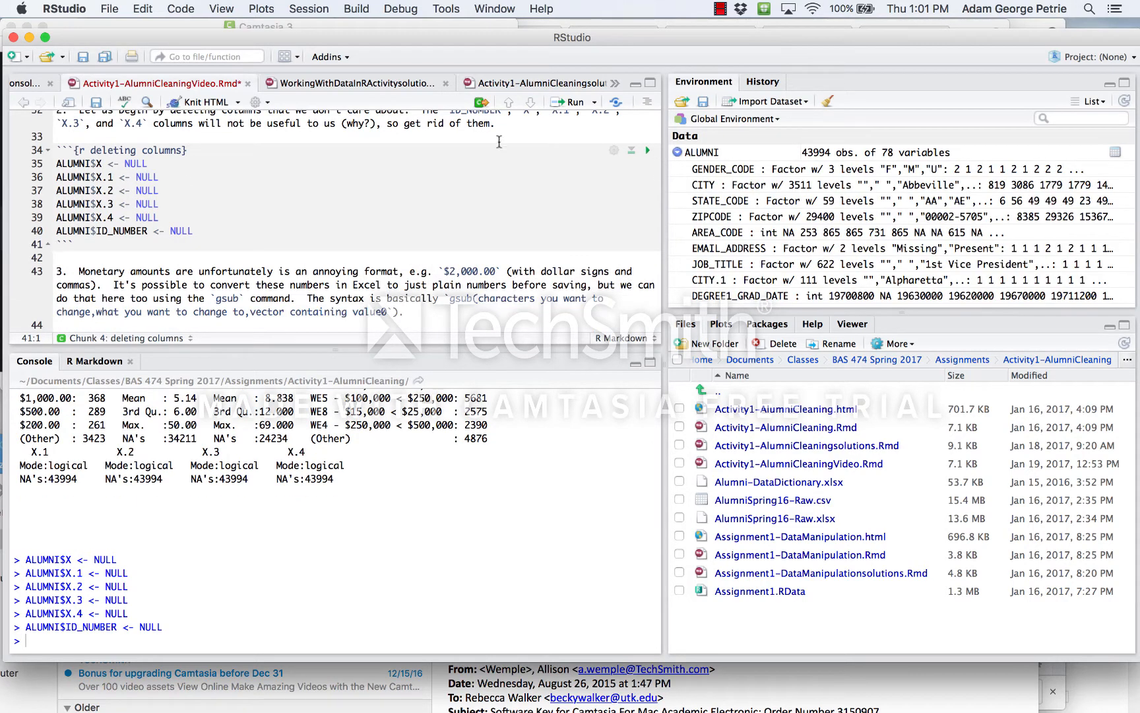
scroll(196, 198, "up", 3)
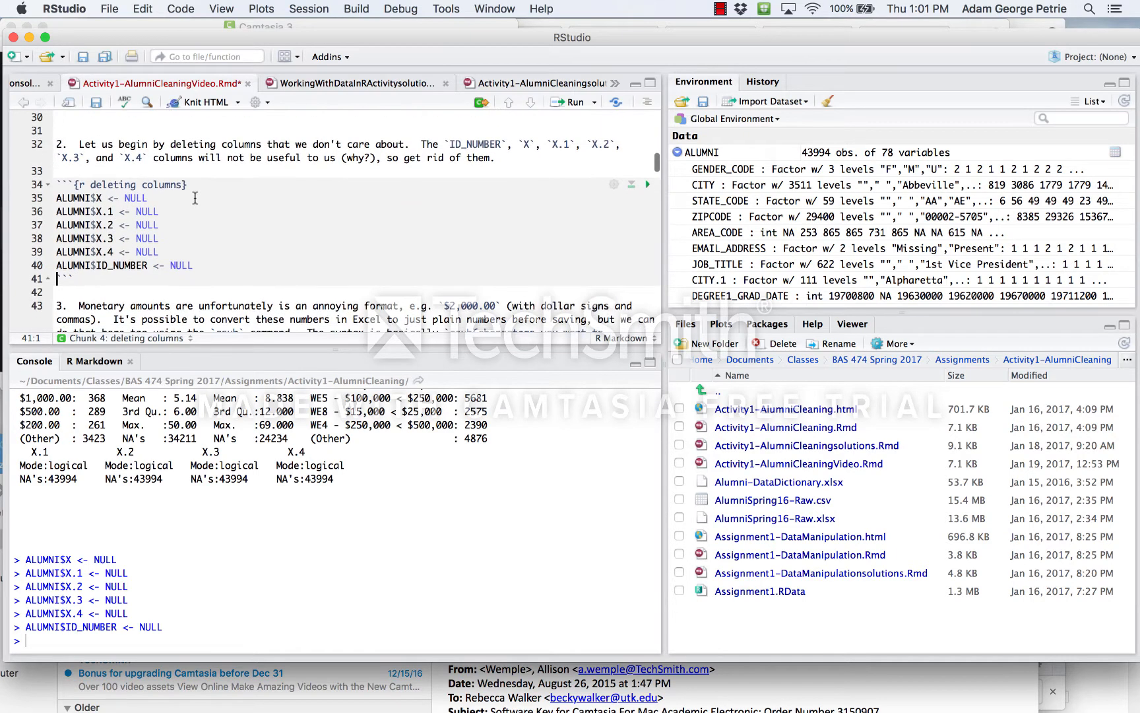
Read instruction 3 on money amounts such as $2,000.00 and on the syntax of the gsub command.
scroll(195, 198, "down", 5)
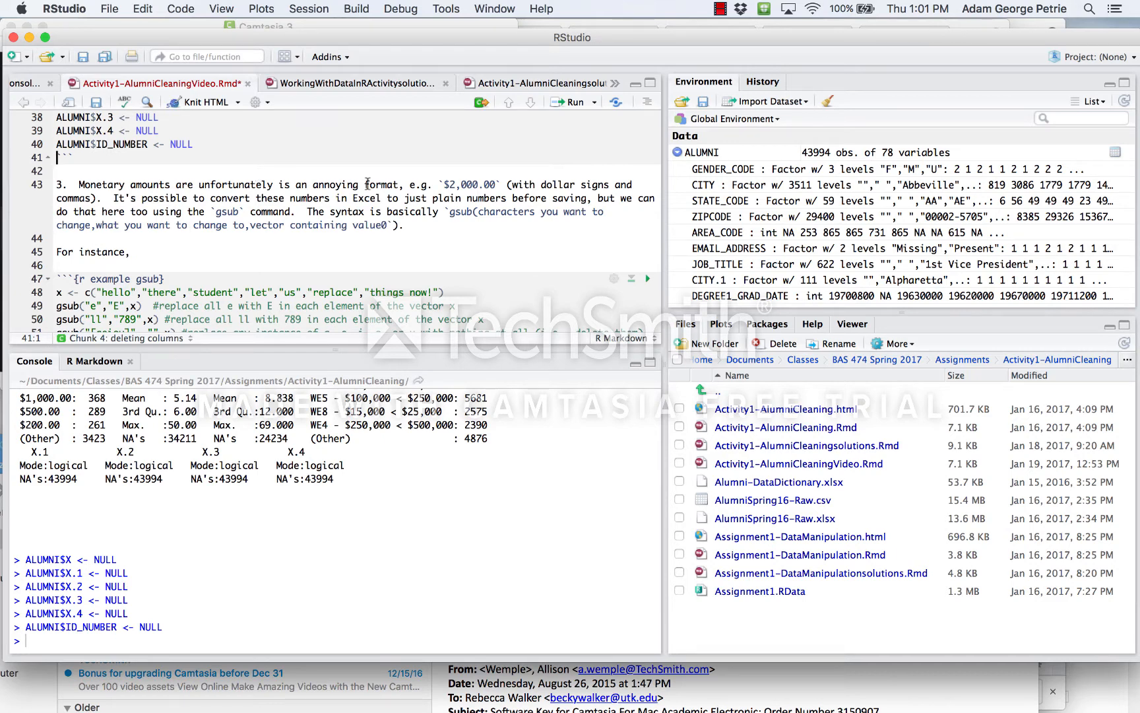
left_click(448, 185)
left_click(444, 186)
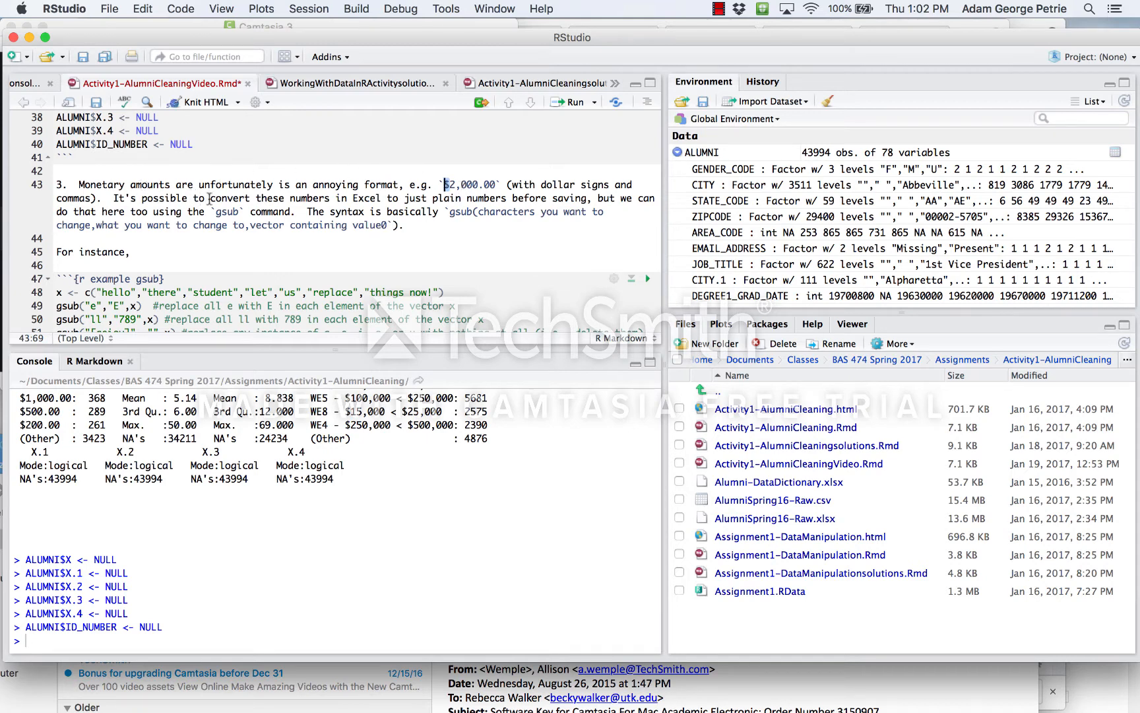
double_click(232, 211)
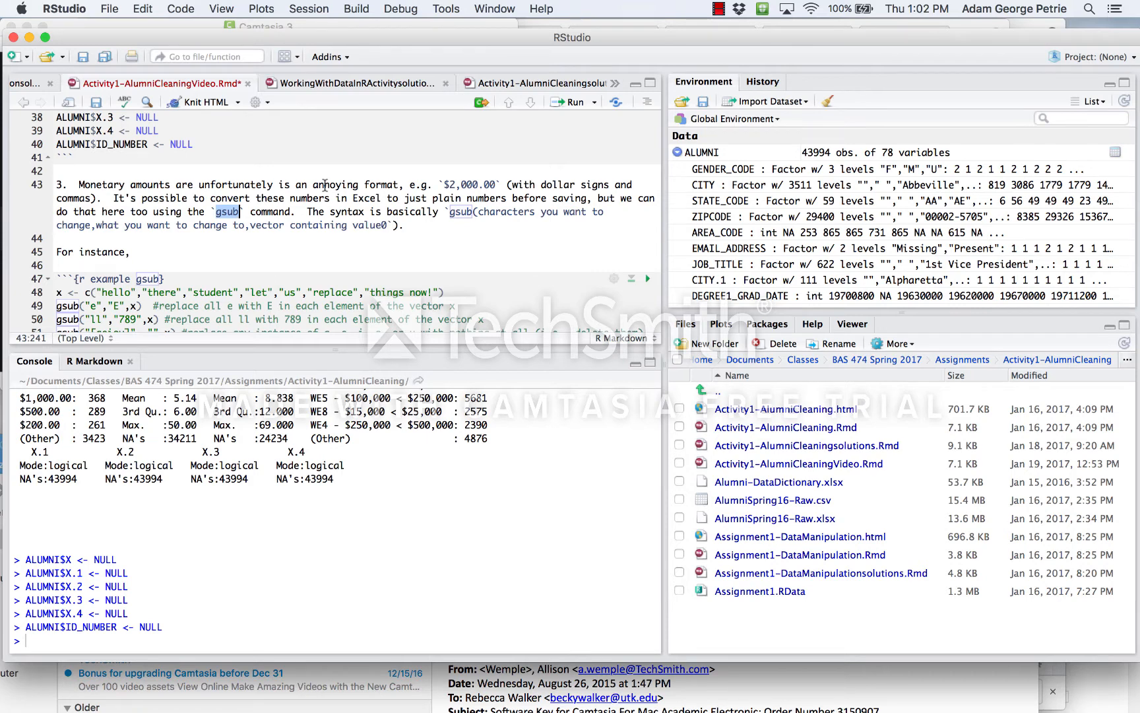
scroll(325, 185, "down", 3)
scroll(448, 145, "up", 2)
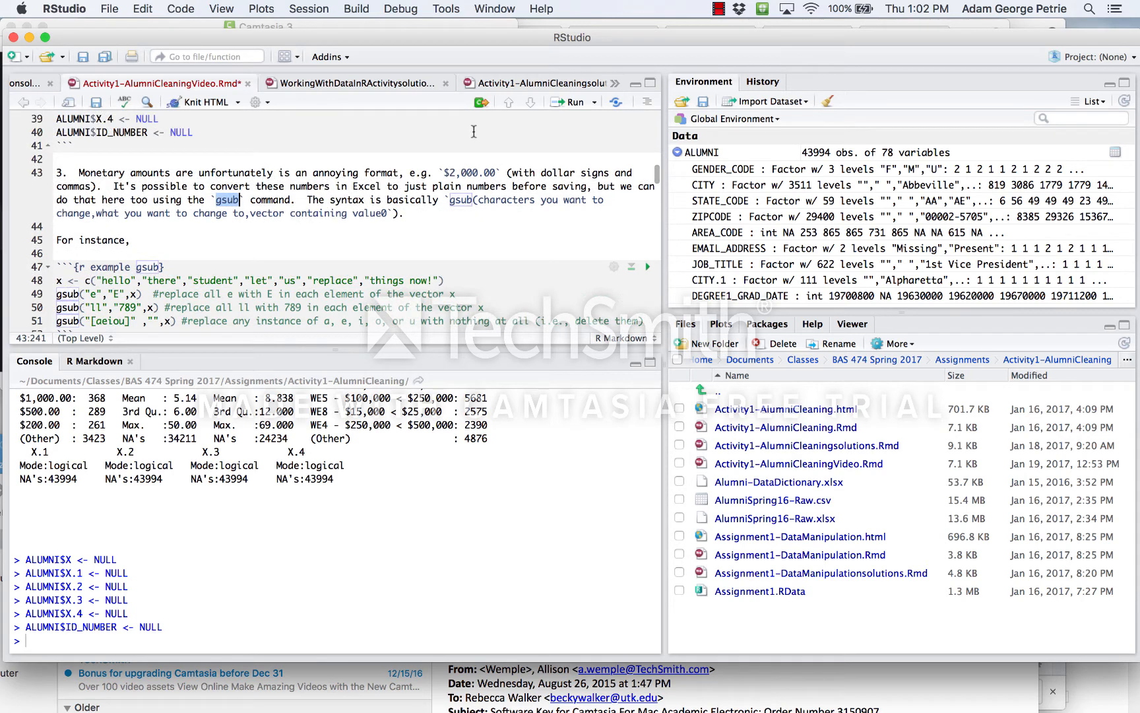
left_click_drag(443, 172, 497, 172)
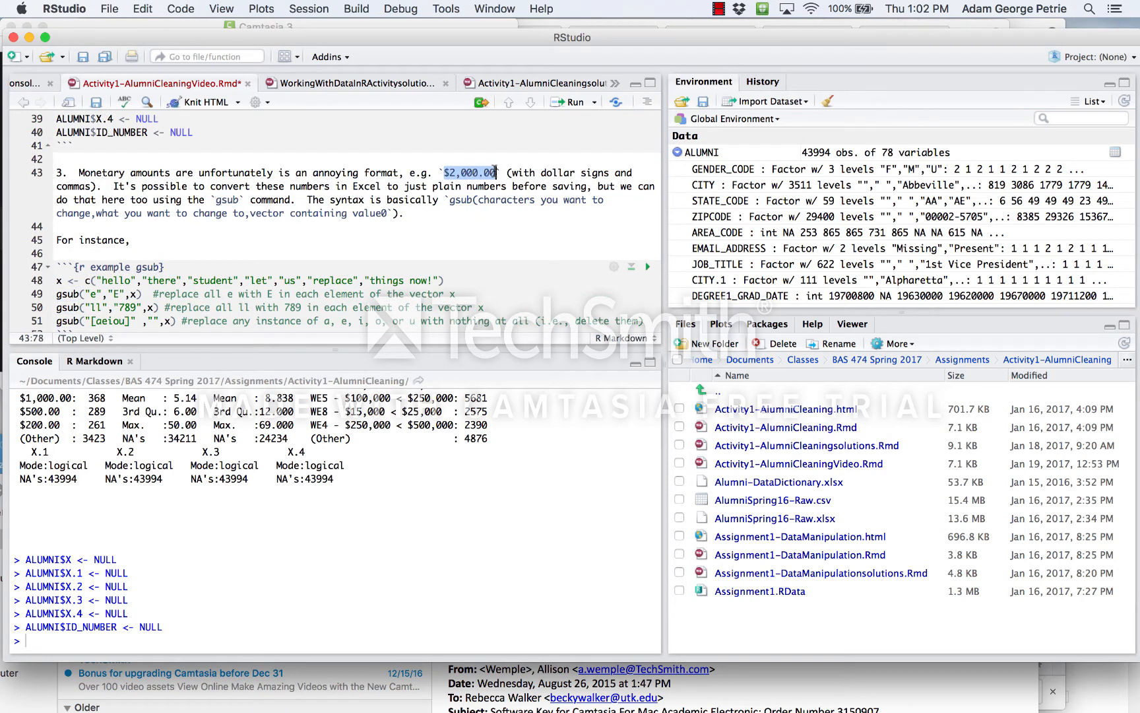
left_click(462, 173)
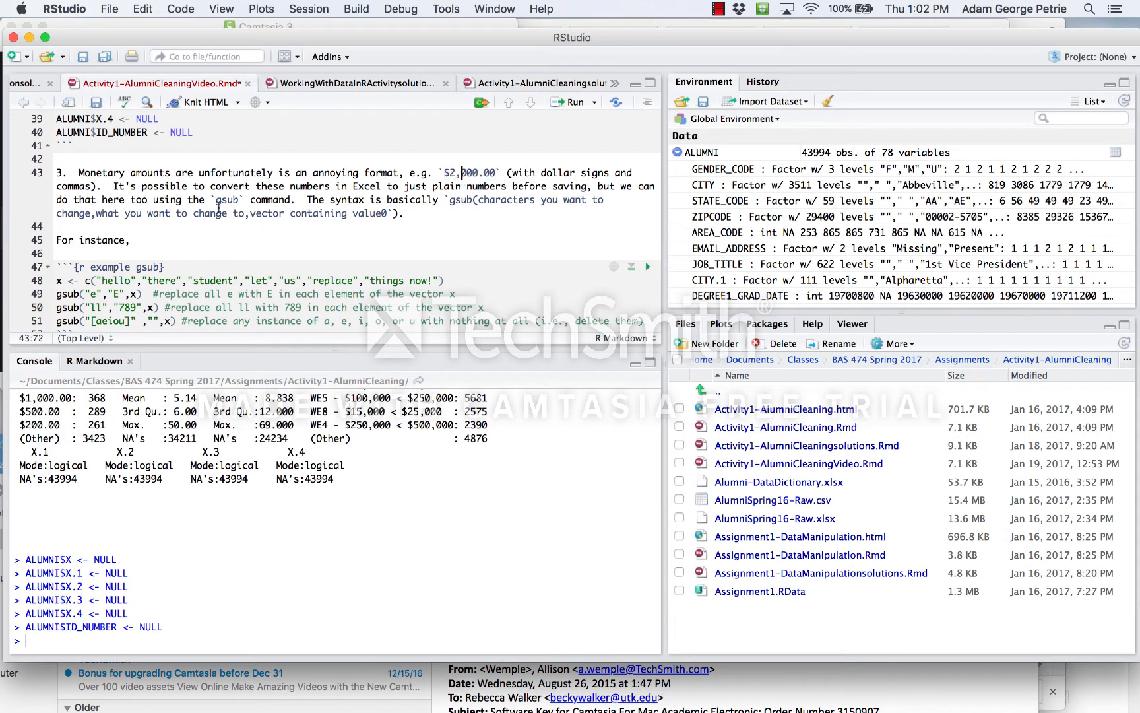
scroll(161, 202, "down", 3)
scroll(161, 202, "down", 2)
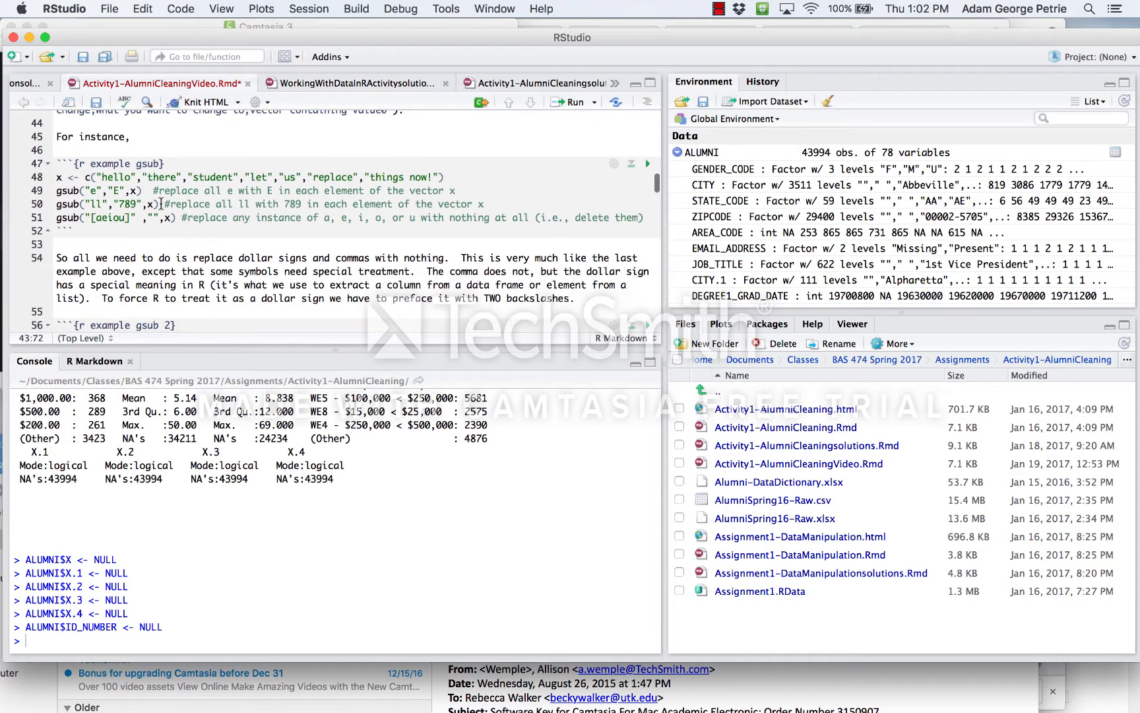
Run the line defining the word vector x in the "example gsub" chunk, and print x in the console.
left_click(108, 177)
key("super+Return")
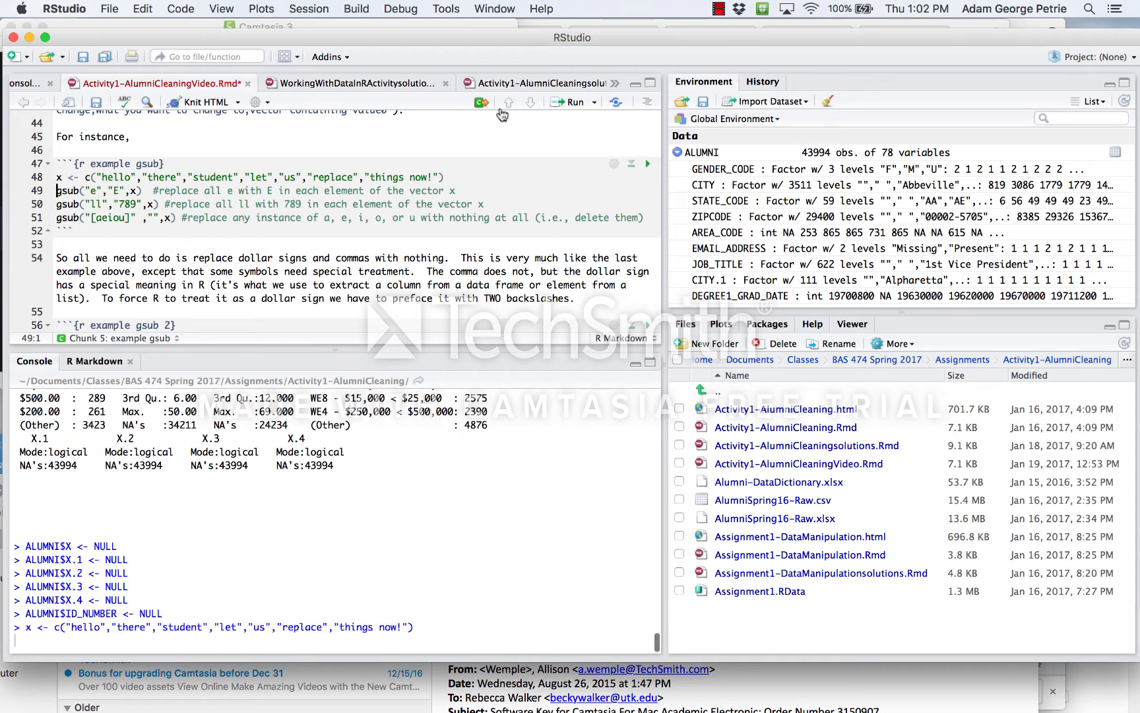
left_click(396, 464)
type("x")
key("Return")
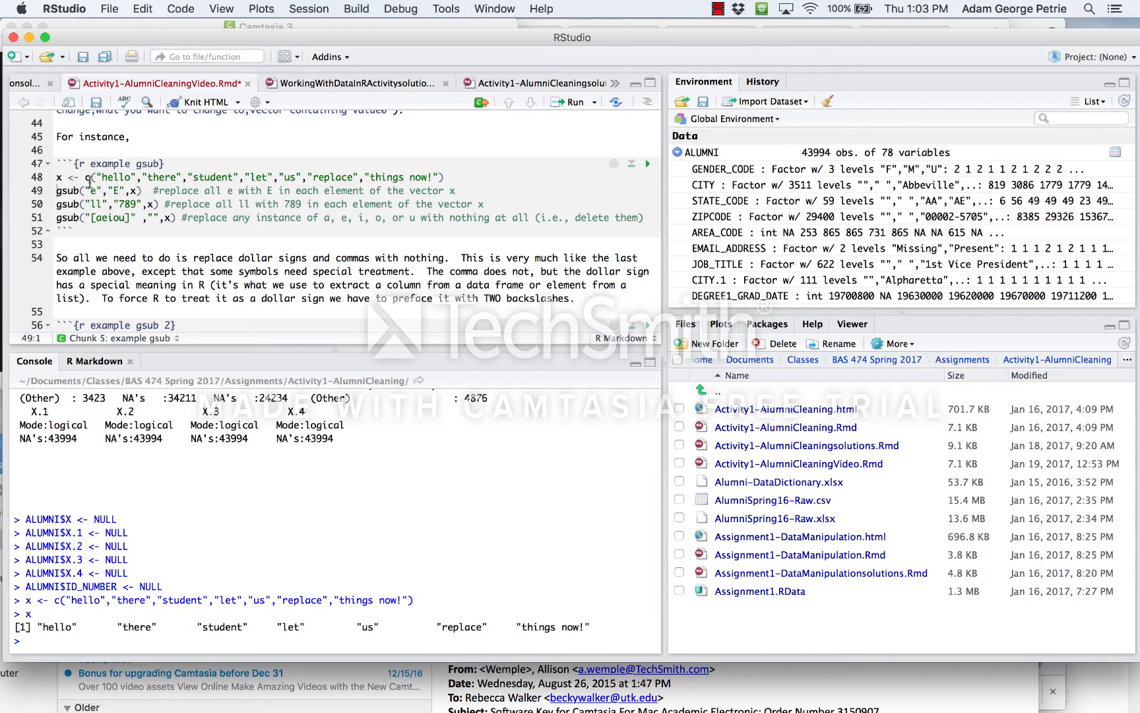
Review the arguments of gsub("e","E",x) in the "example gsub" chunk and run that line.
left_click_drag(85, 190, 100, 190)
left_click_drag(108, 190, 126, 190)
left_click(135, 191)
left_click(130, 190)
double_click(134, 190)
left_click(136, 192)
key("super+Return")
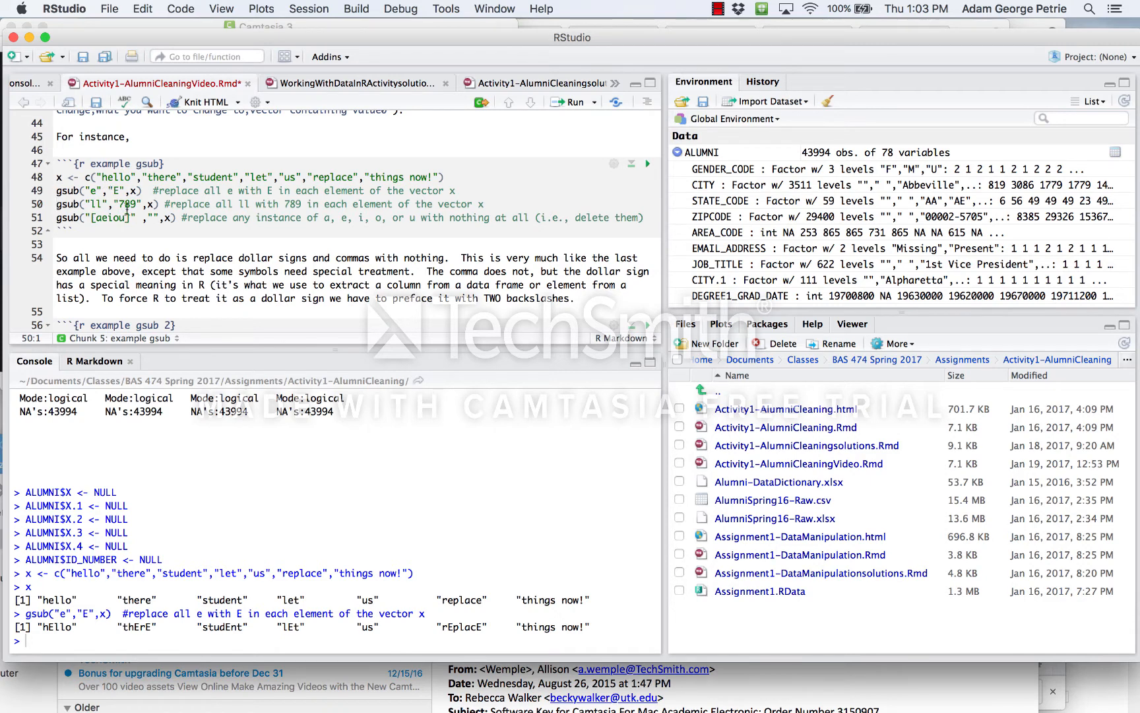
Run gsub("ll","789",x) and compare its output with the original words in the console.
double_click(93, 204)
left_click_drag(119, 204, 137, 203)
left_click(153, 204)
key("super+Return")
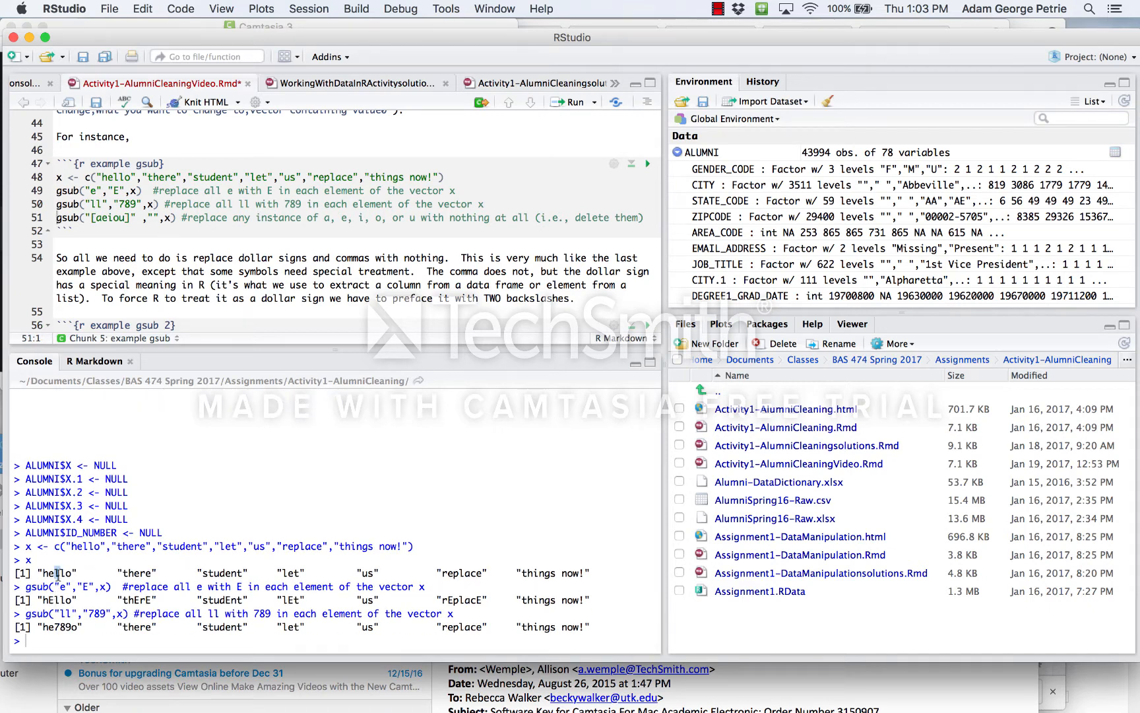
left_click_drag(55, 574, 66, 574)
left_click(284, 573)
Run the gsub("[aeiou]" ,"",x) line that deletes vowels, and examine its output and the empty replacement string.
left_click(171, 204)
left_click_drag(97, 218, 125, 218)
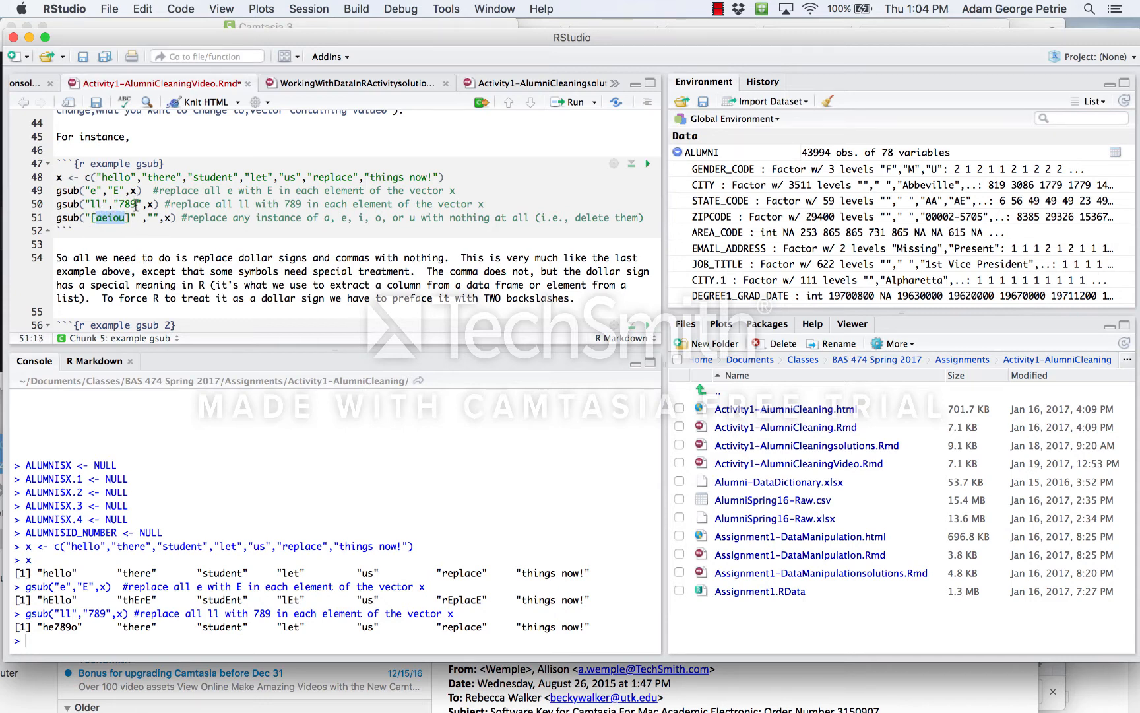
left_click(146, 218)
left_click_drag(147, 218, 159, 217)
left_click_drag(97, 217, 125, 217)
left_click(154, 218)
left_click(568, 103)
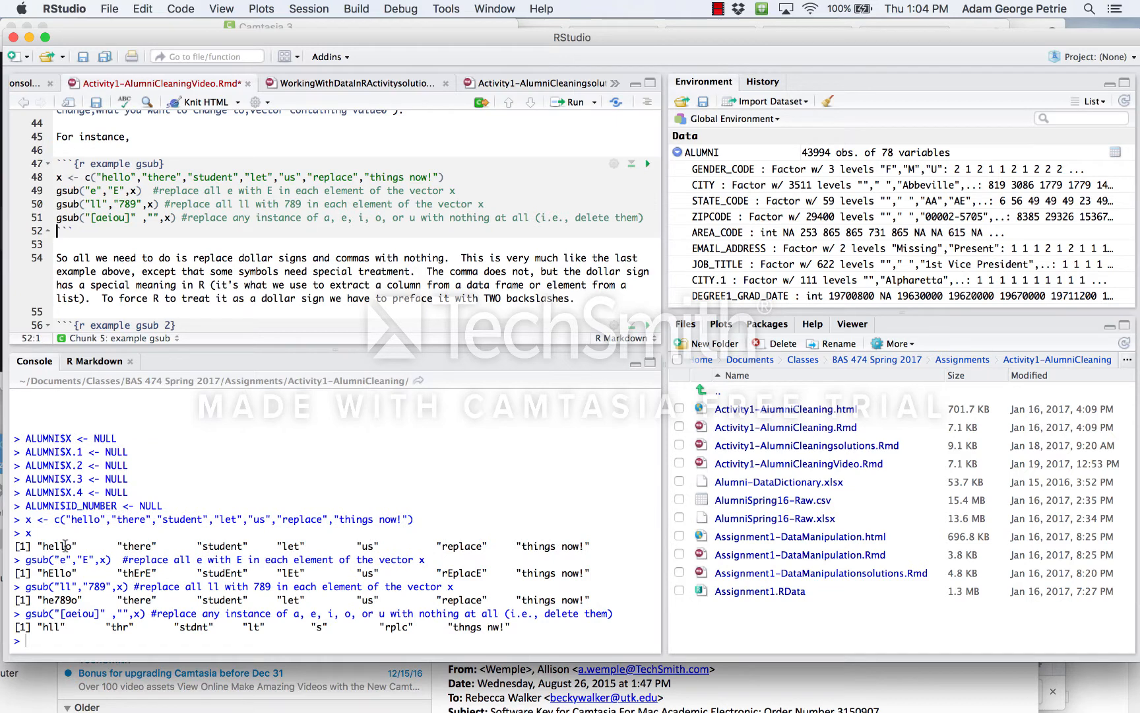
left_click_drag(39, 625, 520, 626)
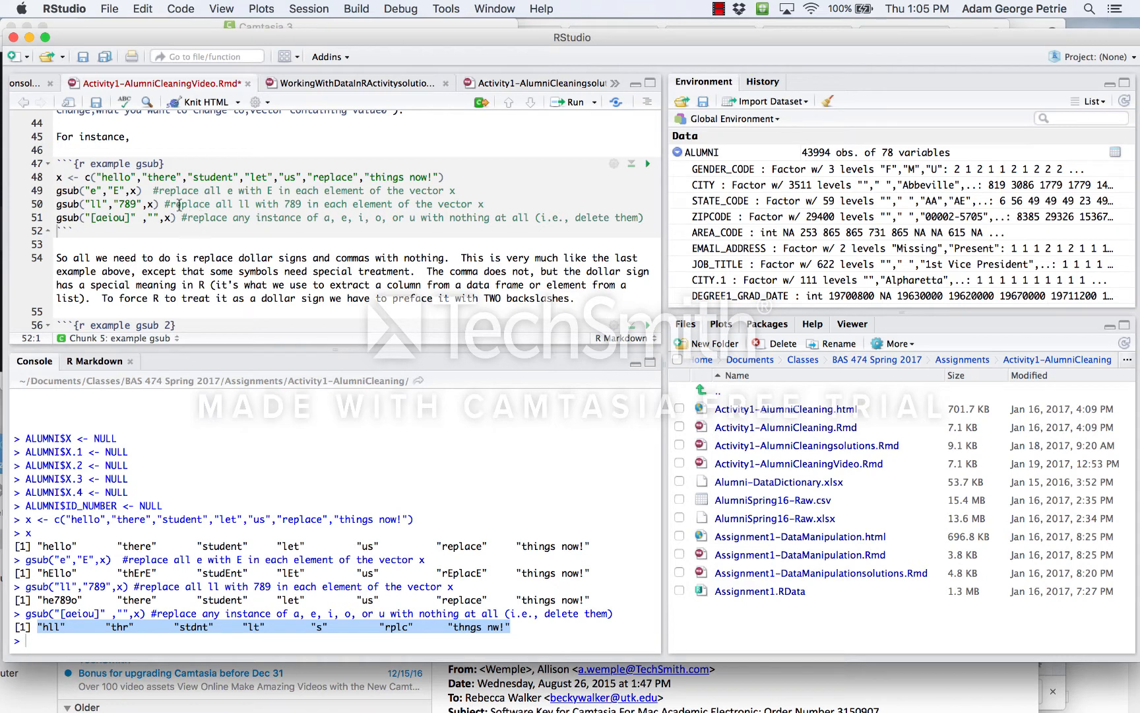
left_click_drag(147, 218, 161, 219)
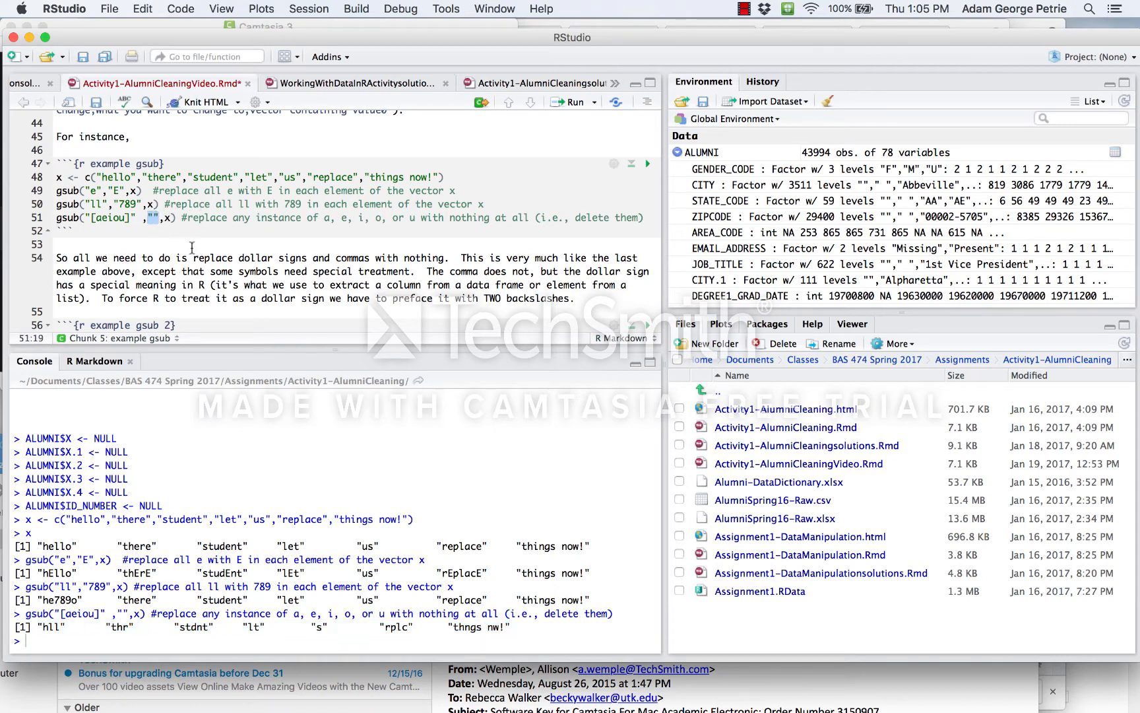
Run x <- c("$100","$531.32","$9,132.1","5,552") in the "example gsub 2" chunk and print x in the console.
scroll(212, 231, "down", 3)
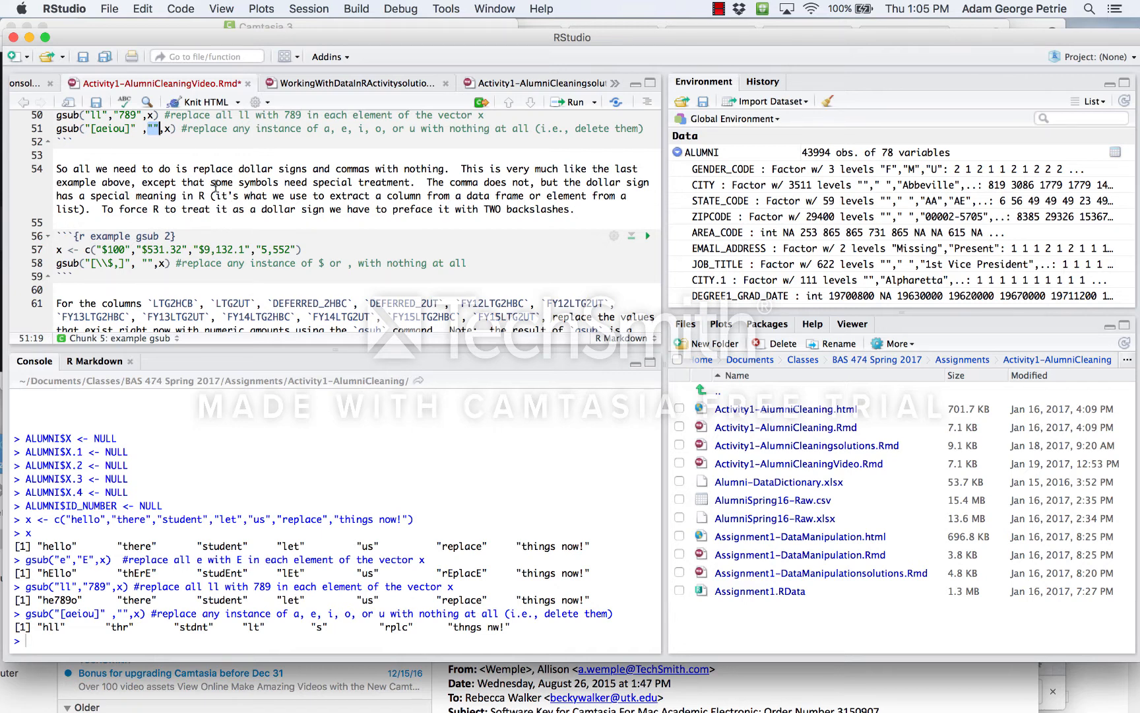
scroll(216, 186, "down", 3)
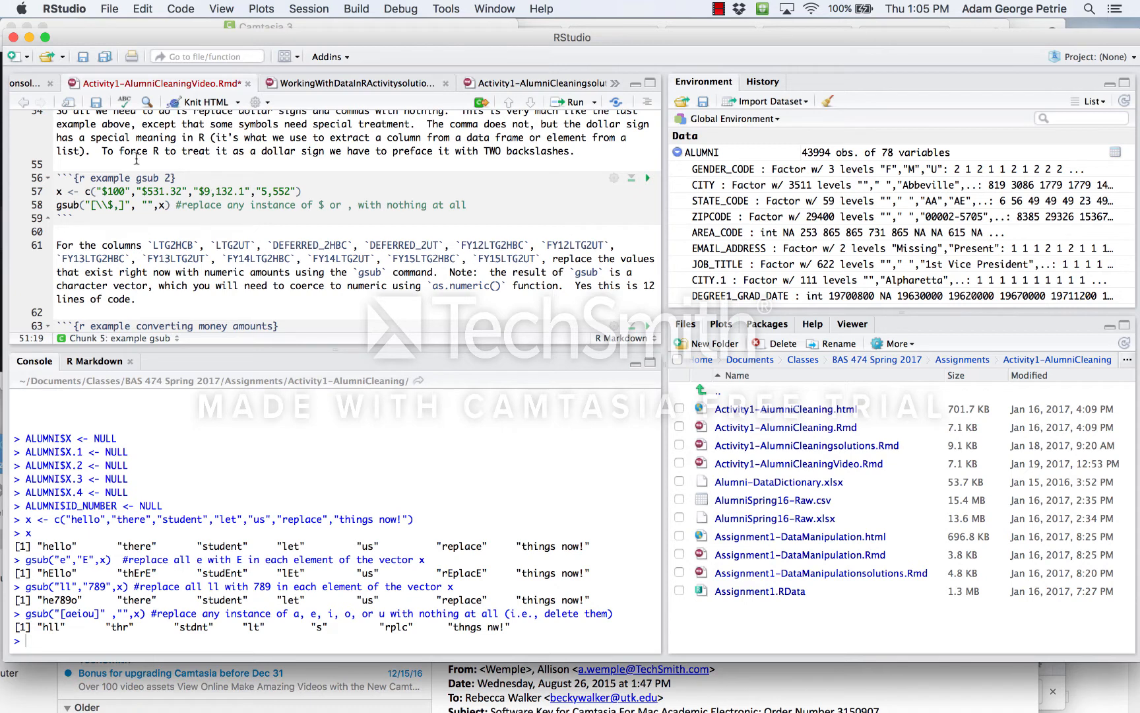
left_click(98, 205)
type("\\")
left_click_drag(98, 205, 114, 204)
left_click(118, 192)
key("super+Return")
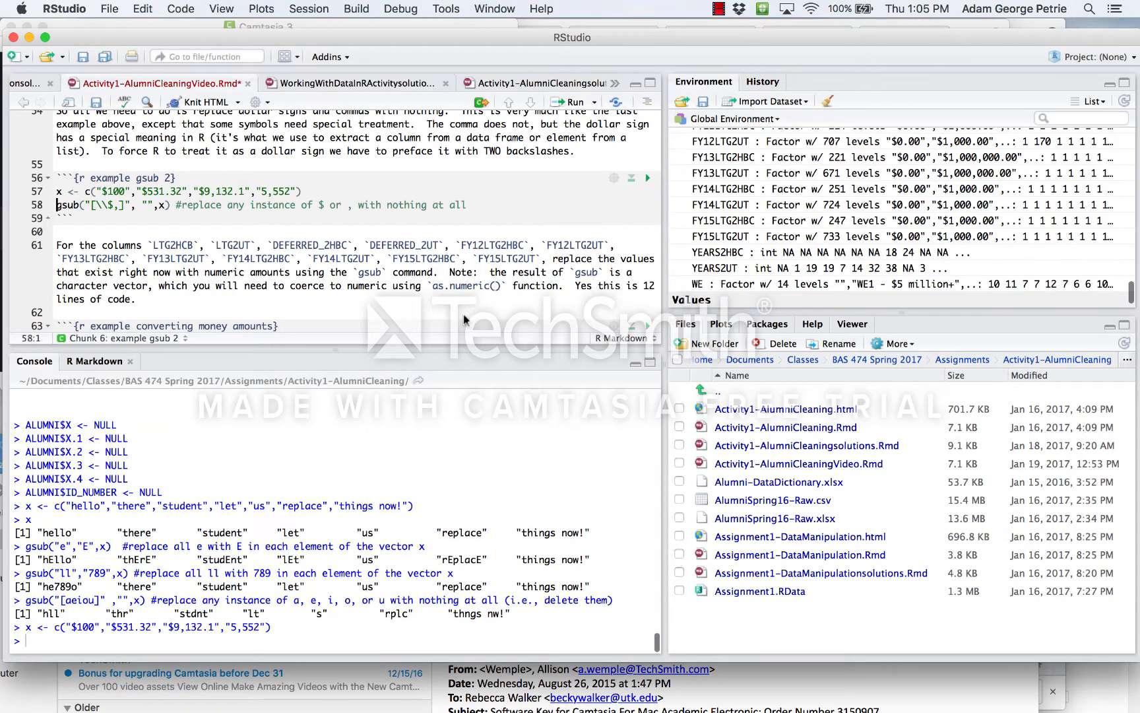
left_click(228, 479)
type("x")
key("Return")
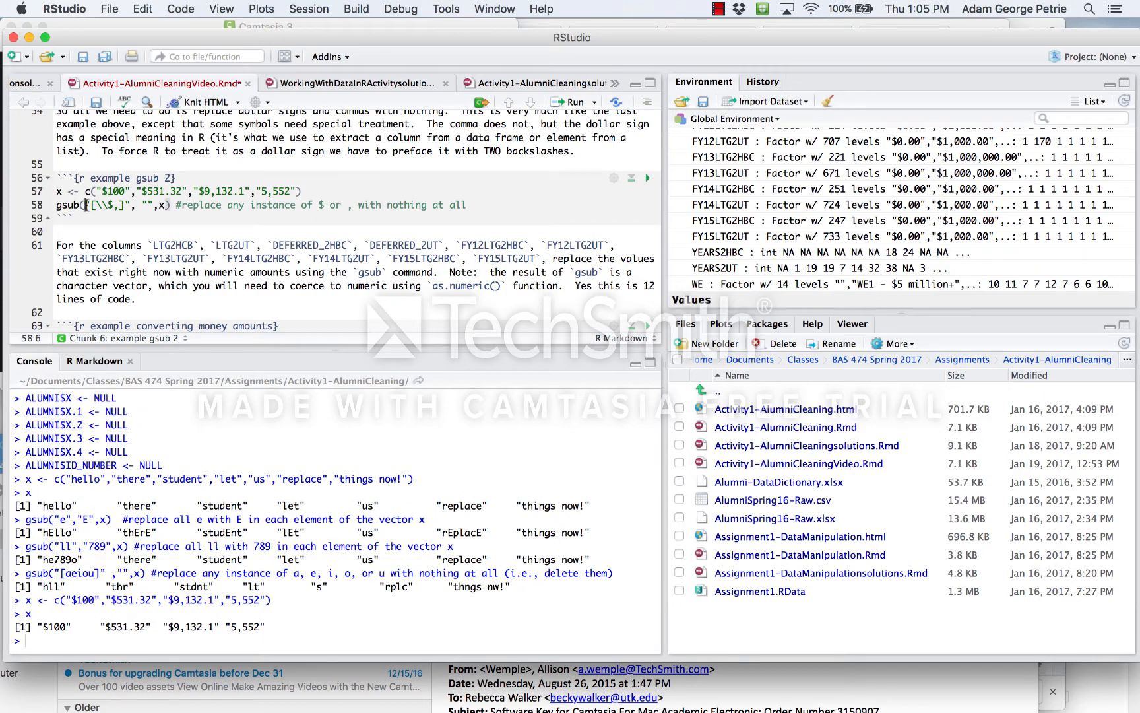
Run gsub("[\\$,]", "",x) on the money strings, and examine its pattern, empty replacement and output.
key("super+Return")
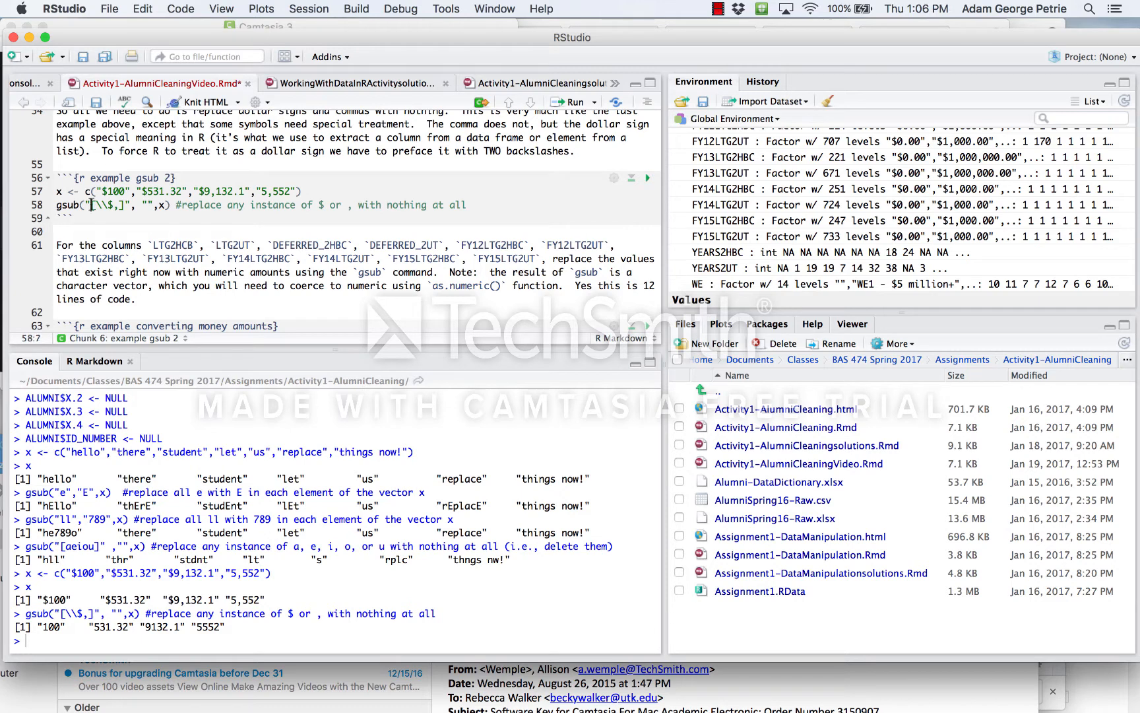
left_click_drag(92, 205, 126, 205)
left_click(119, 205)
left_click_drag(119, 205, 95, 206)
left_click(119, 205)
left_click_drag(142, 206, 154, 205)
left_click(166, 206)
scroll(164, 221, "down", 3)
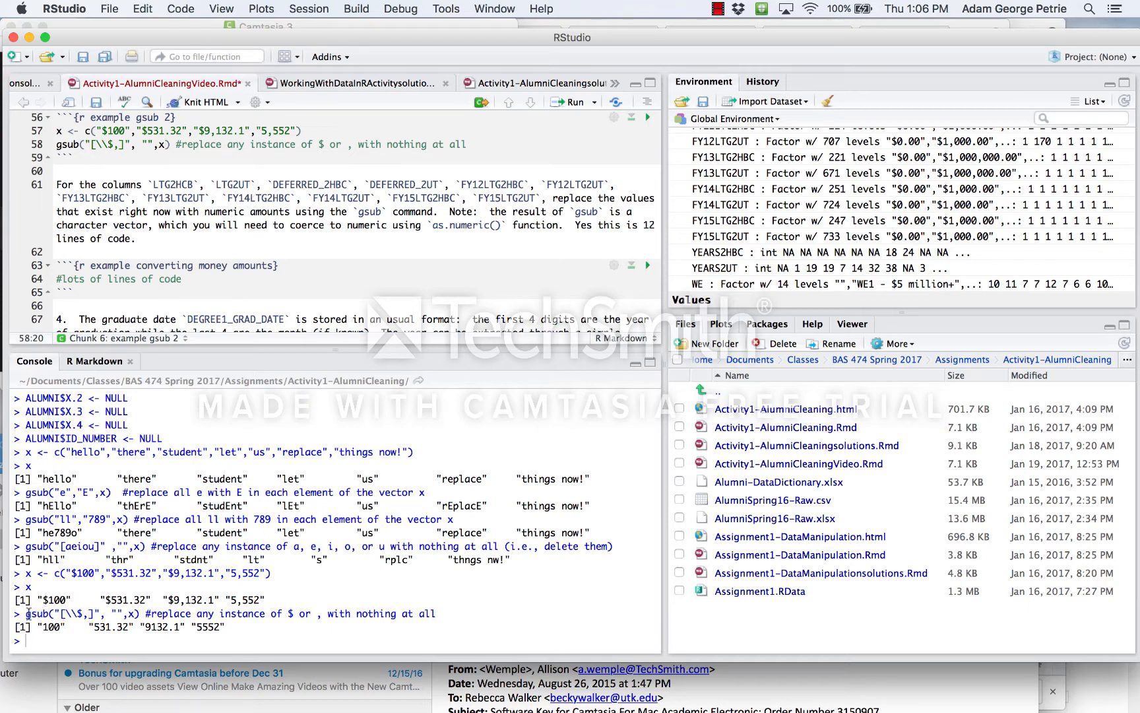
left_click_drag(28, 613, 134, 613)
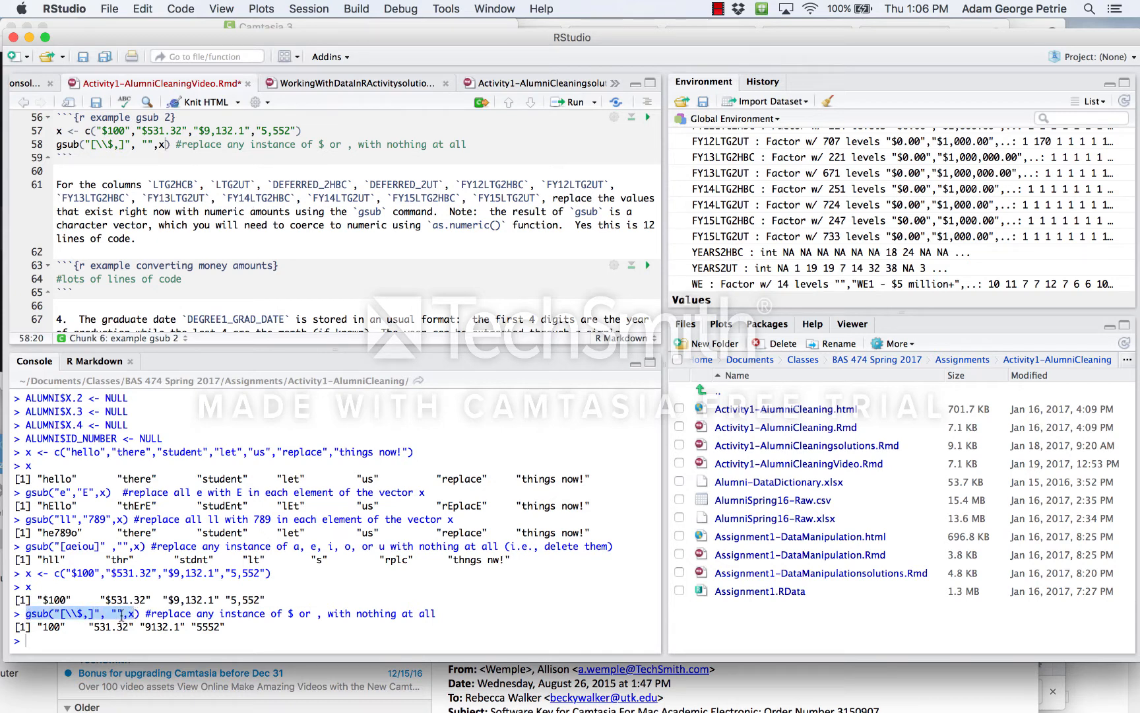
left_click_drag(38, 626, 240, 621)
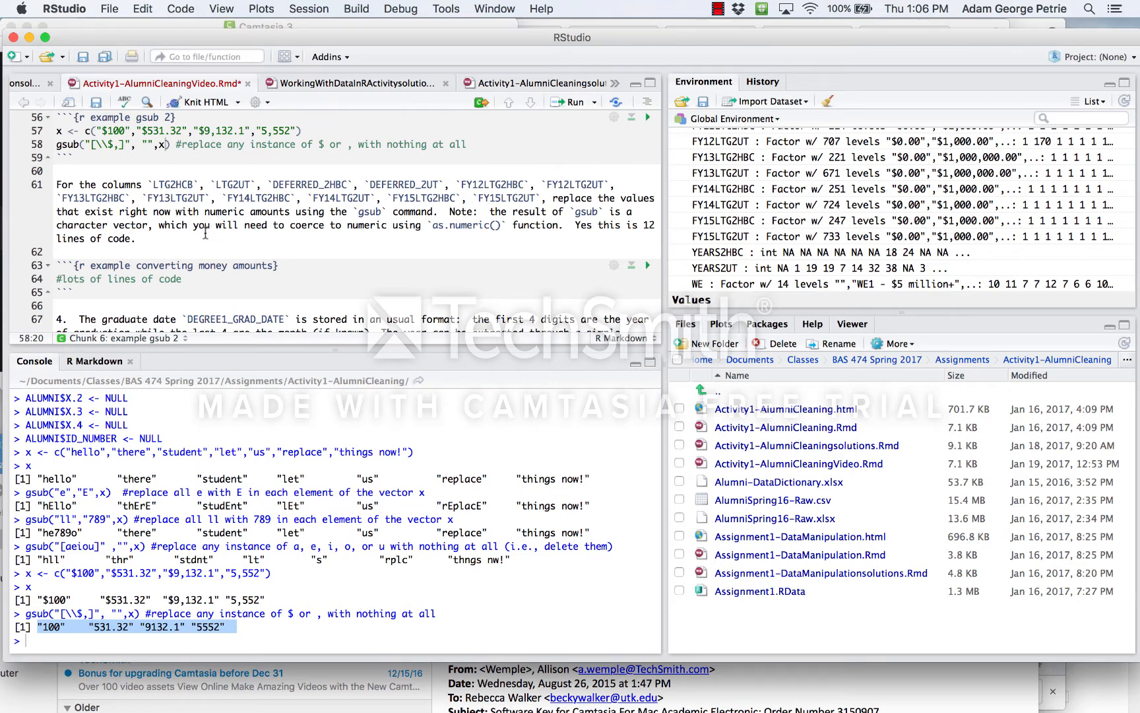
Copy gsub("[\\$,]", "",x) into the "example converting money amounts" chunk, on a new line above #lots of lines of code.
left_click_drag(434, 224, 502, 225)
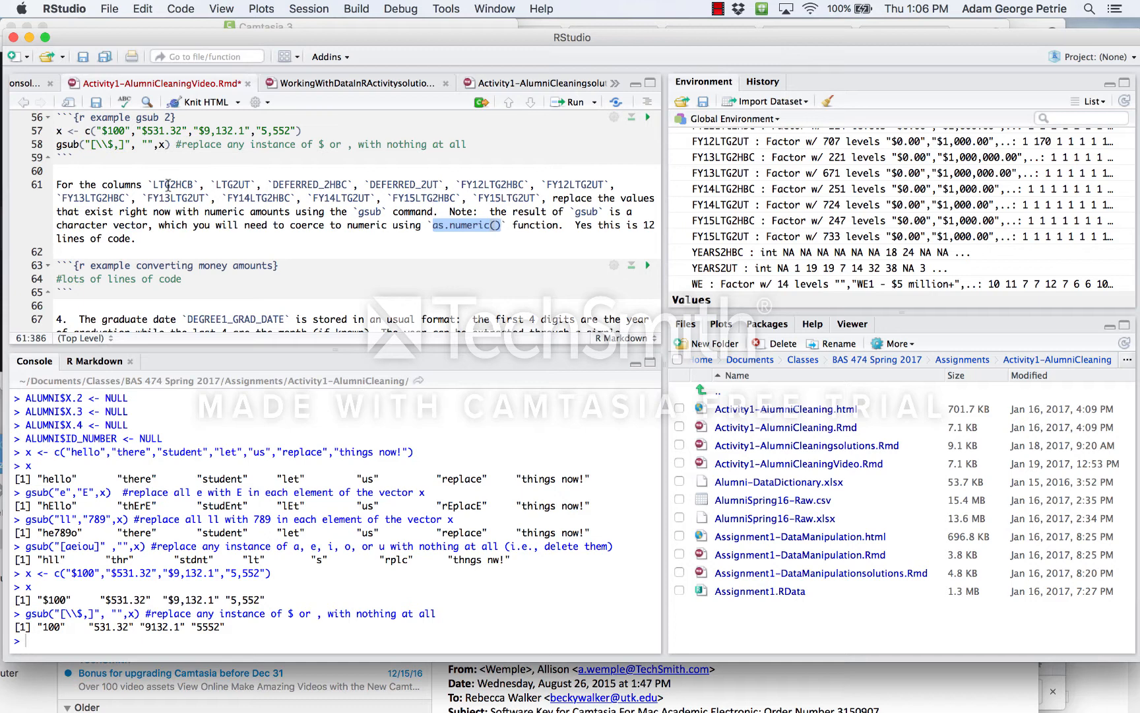
left_click(295, 265)
key("Return")
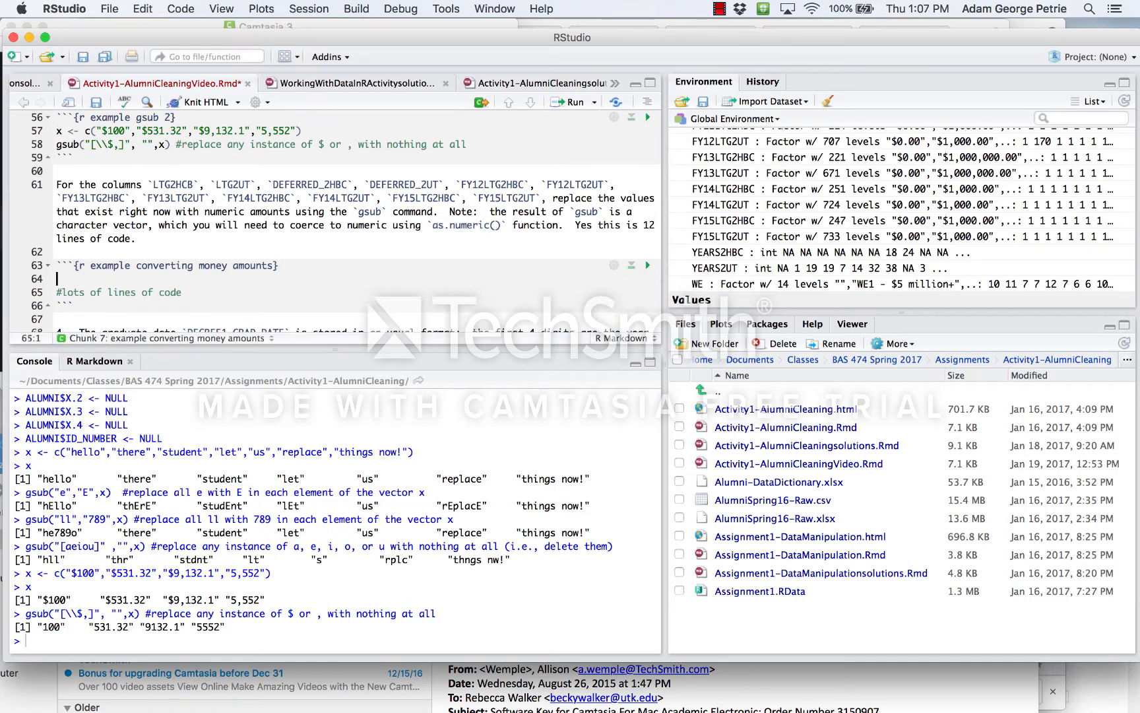
key("Return")
left_click(58, 143)
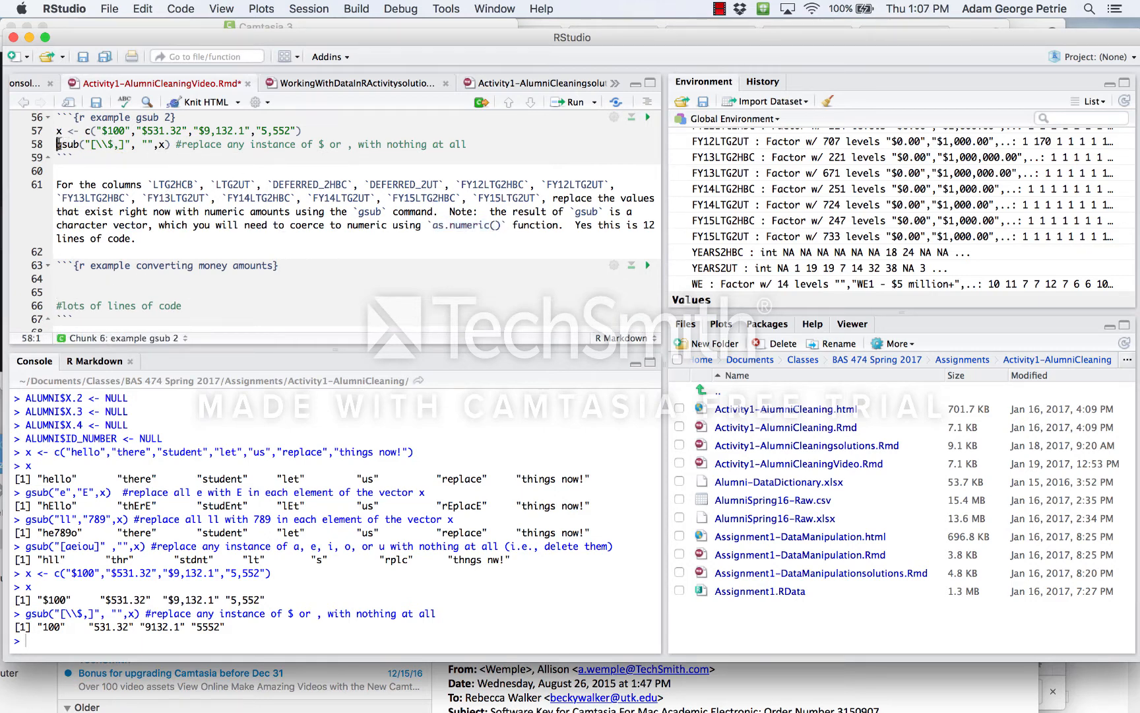
left_click_drag(58, 143, 173, 144)
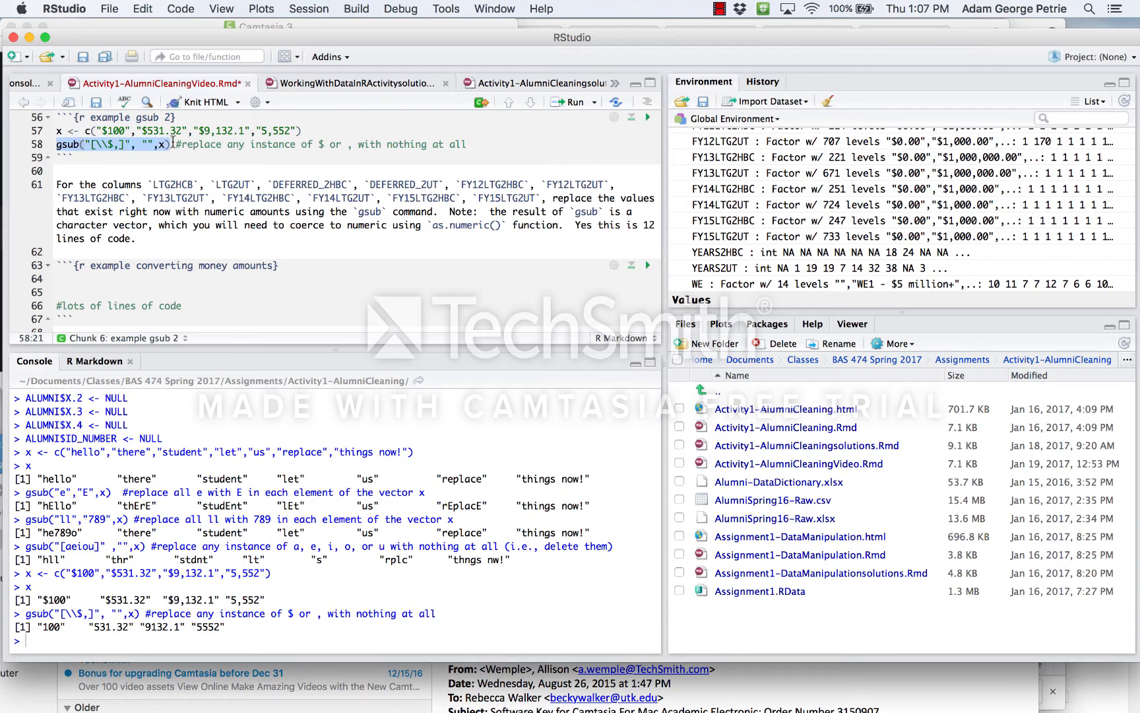
key("cmd+c")
left_click(108, 291)
key("cmd+v")
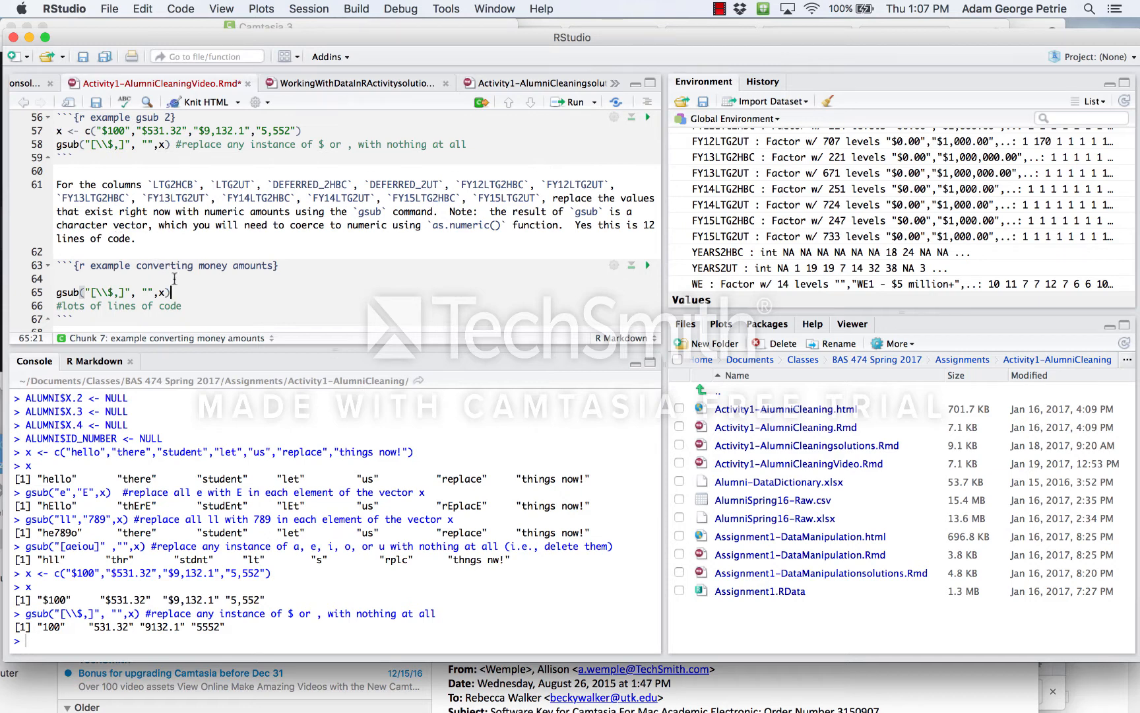
Replace x in the copied gsub call with ALUMNI$LTG2HCB, using the column name from the instructions.
left_click(159, 292)
double_click(178, 185)
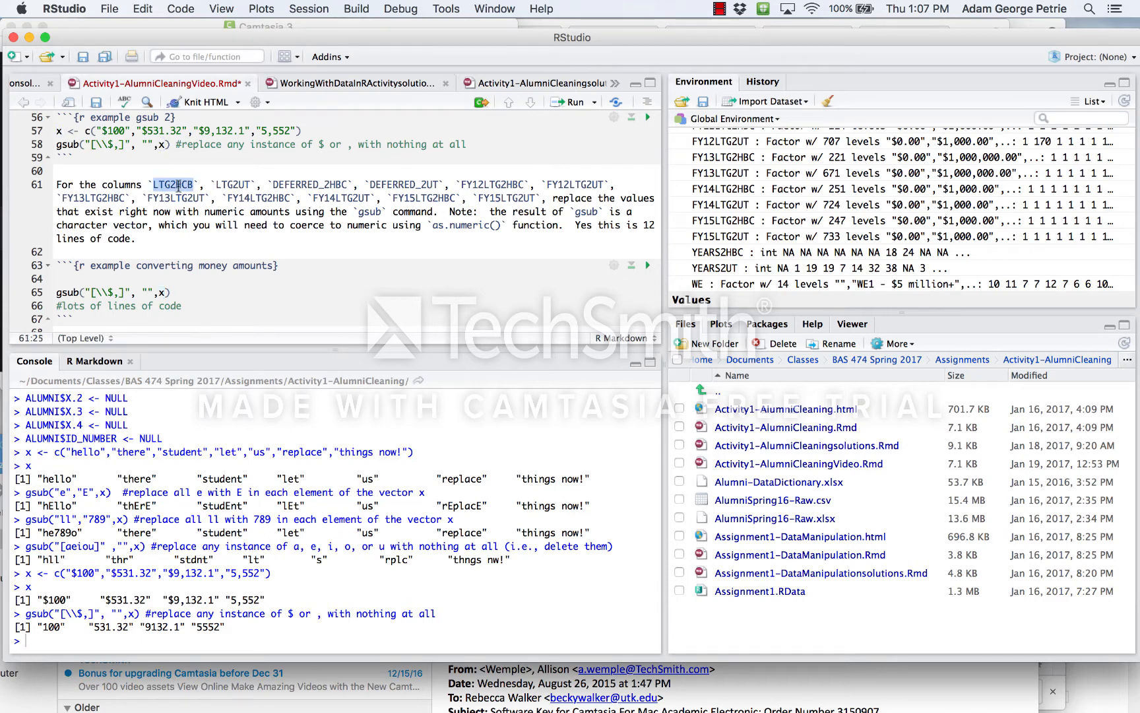
double_click(165, 292)
key("ctrl+v")
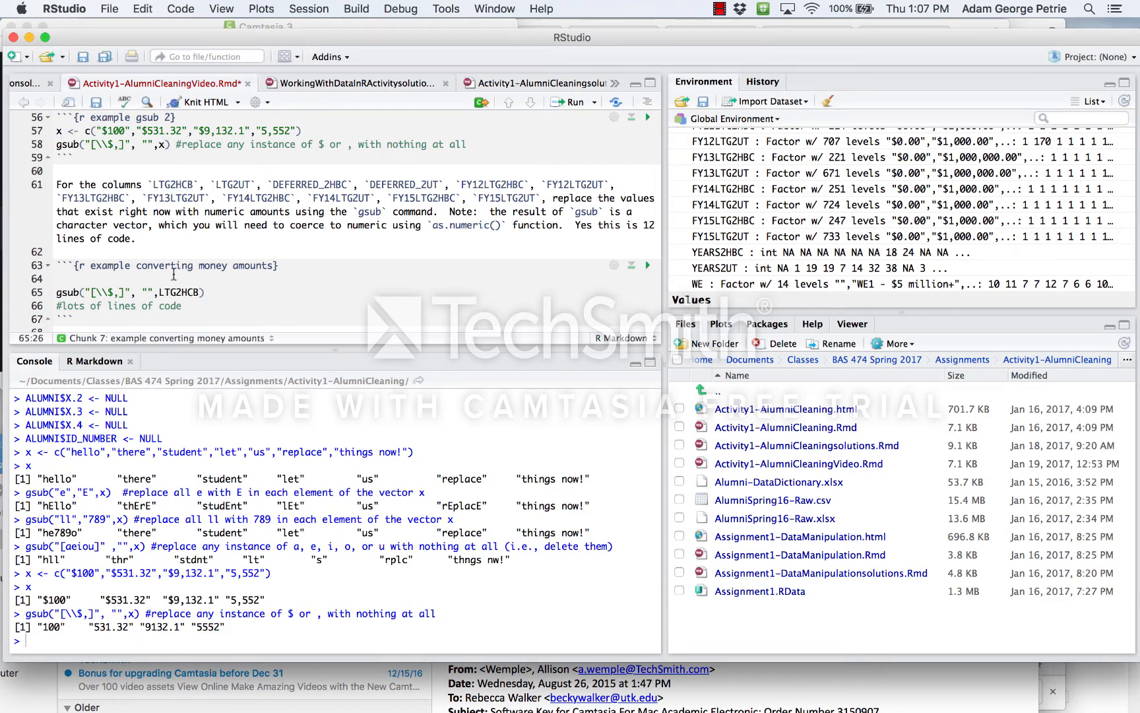
left_click(159, 292)
type("ALUMNI$")
double_click(211, 292)
left_click(165, 291)
Review the pattern in gsub("[\\$,]", "",ALUMNI$LTG2HCB), run the line and inspect the printed values.
left_click(103, 292)
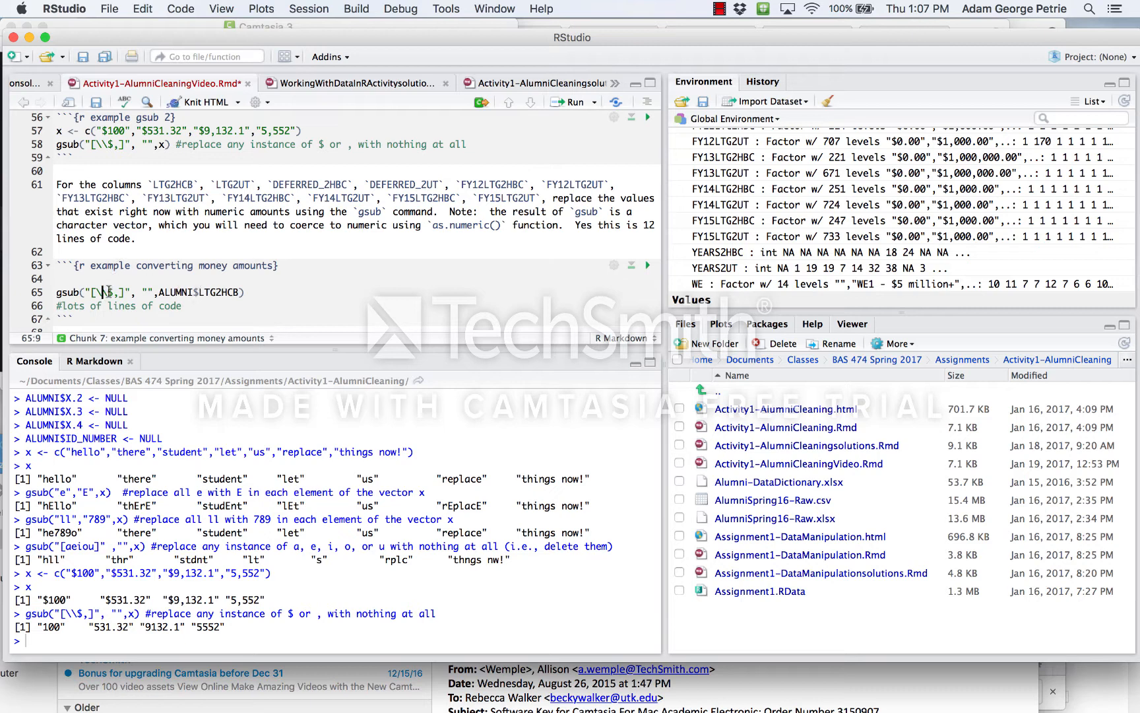
left_click_drag(112, 292, 96, 292)
left_click(114, 293)
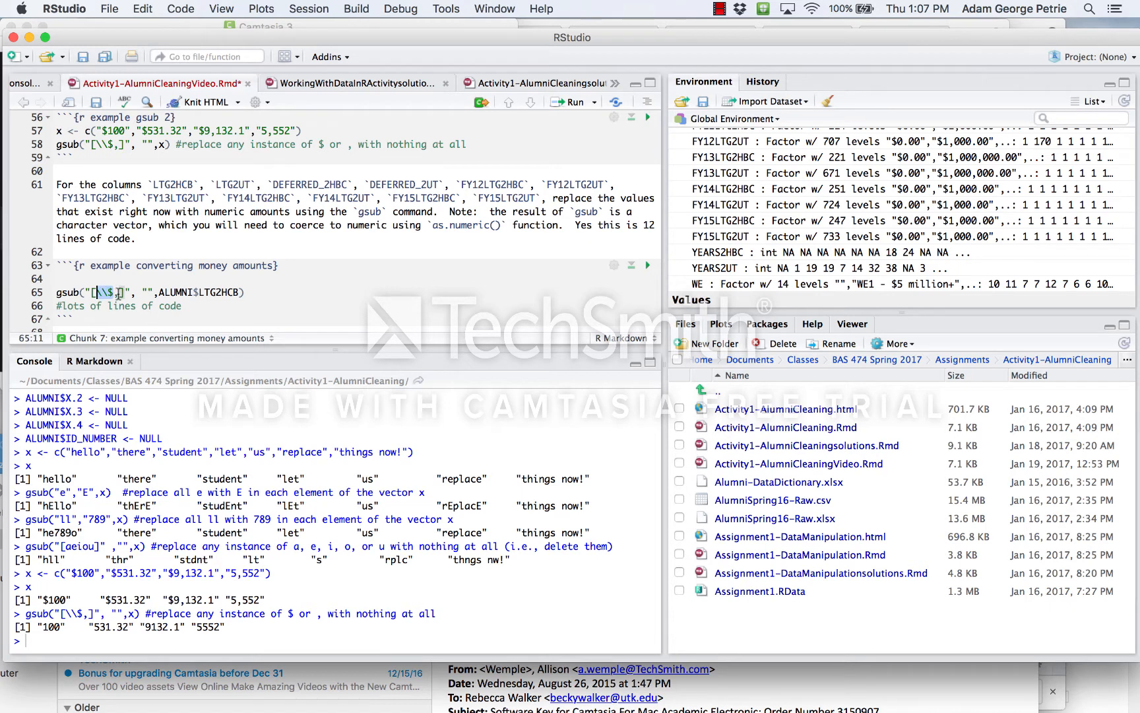
type(",")
left_click(151, 292)
left_click(58, 291)
key("super+Return")
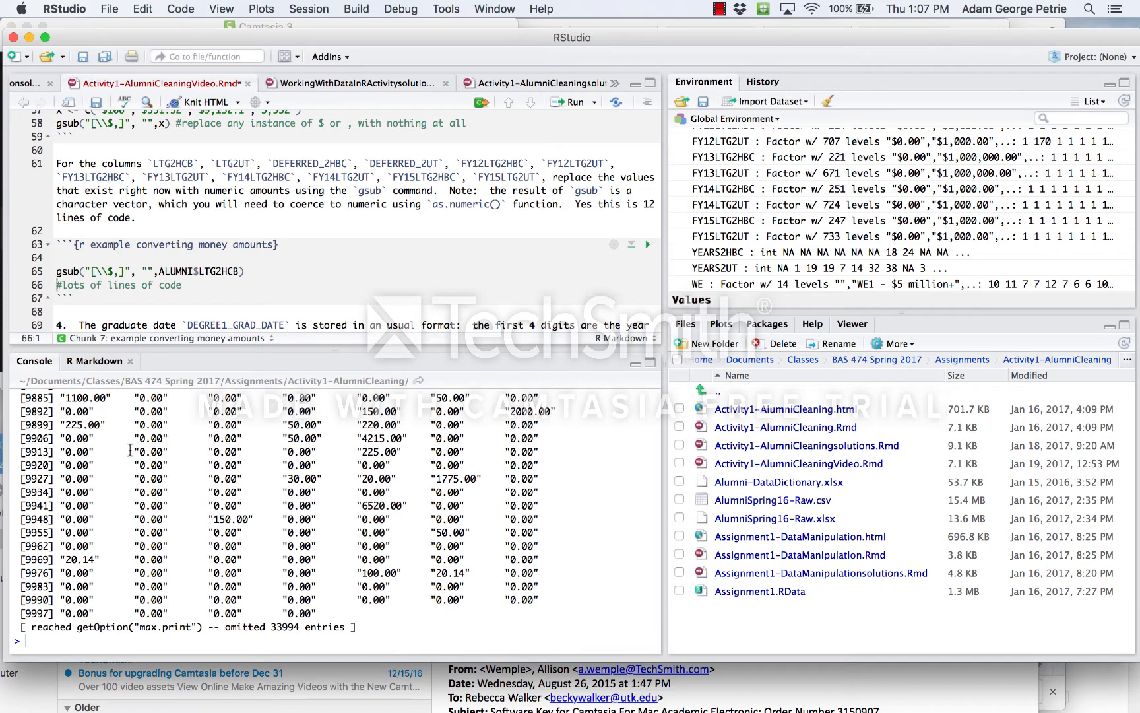
left_click_drag(128, 451, 179, 449)
Wrap the gsub call on ALUMNI$LTG2HCB in as.numeric( ) and run the line.
left_click(58, 272)
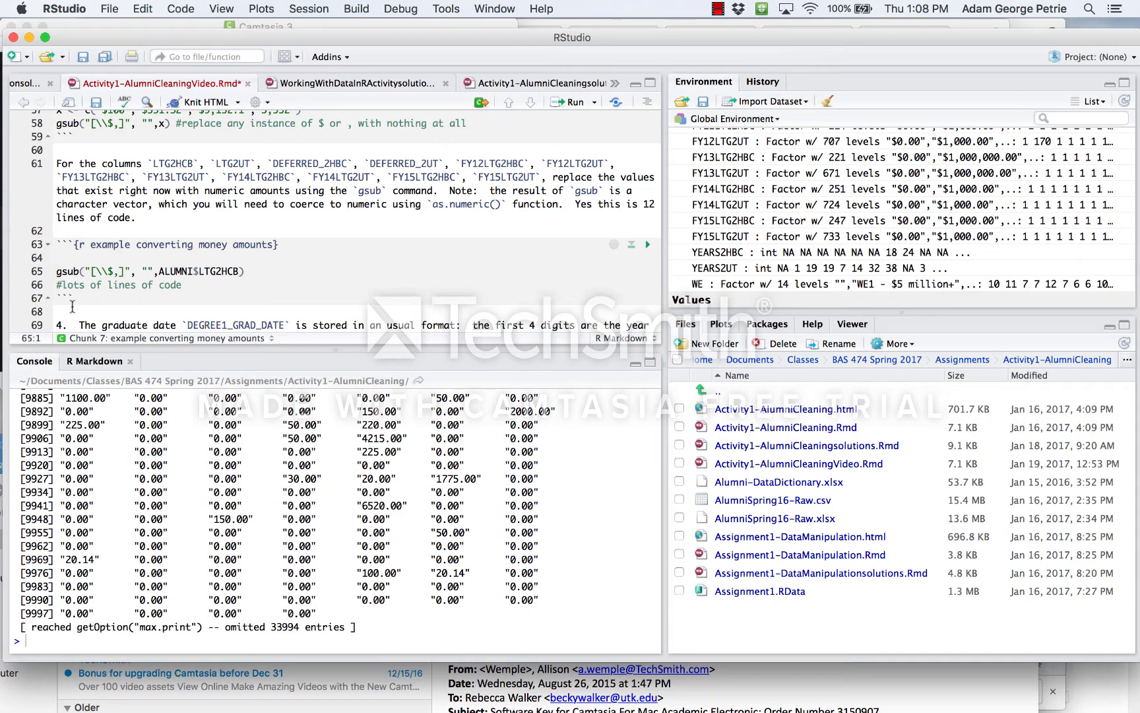
double_click(66, 271)
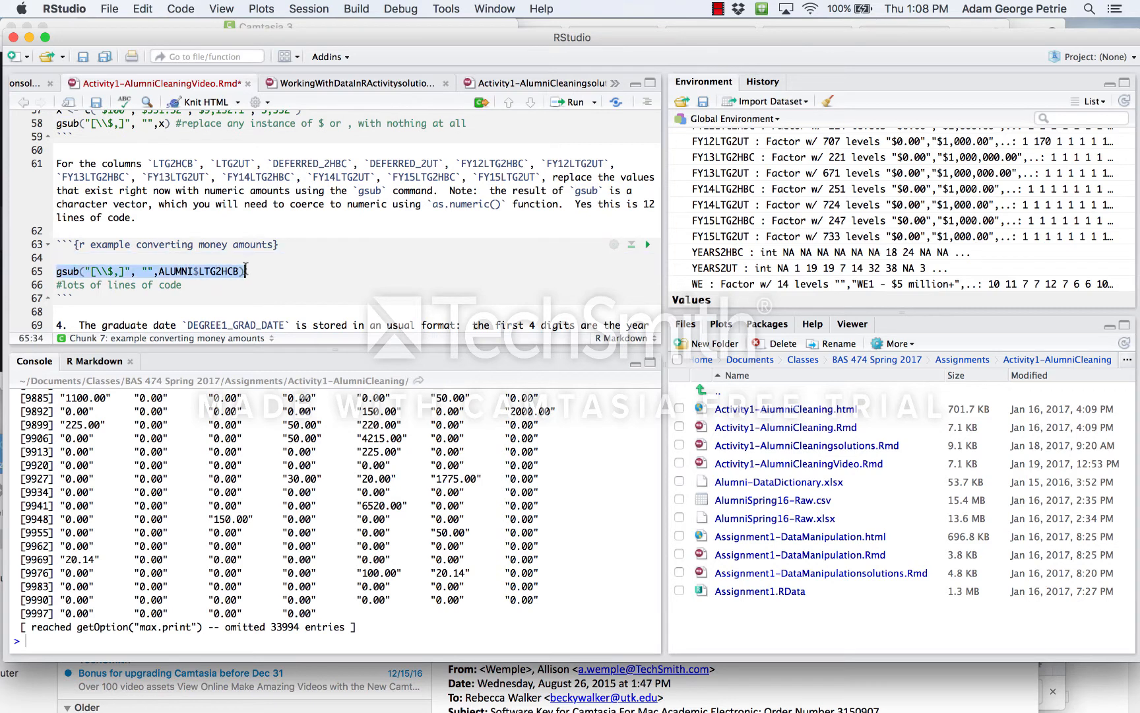
left_click(61, 272)
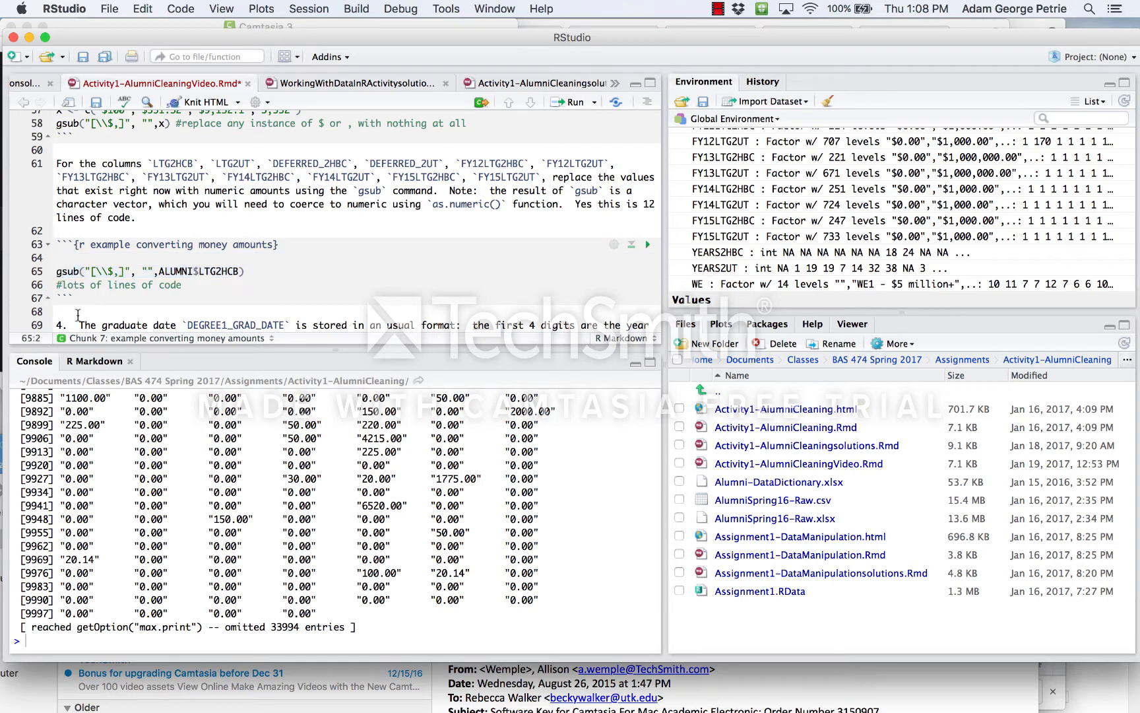
key("Left")
type("as.numeric(")
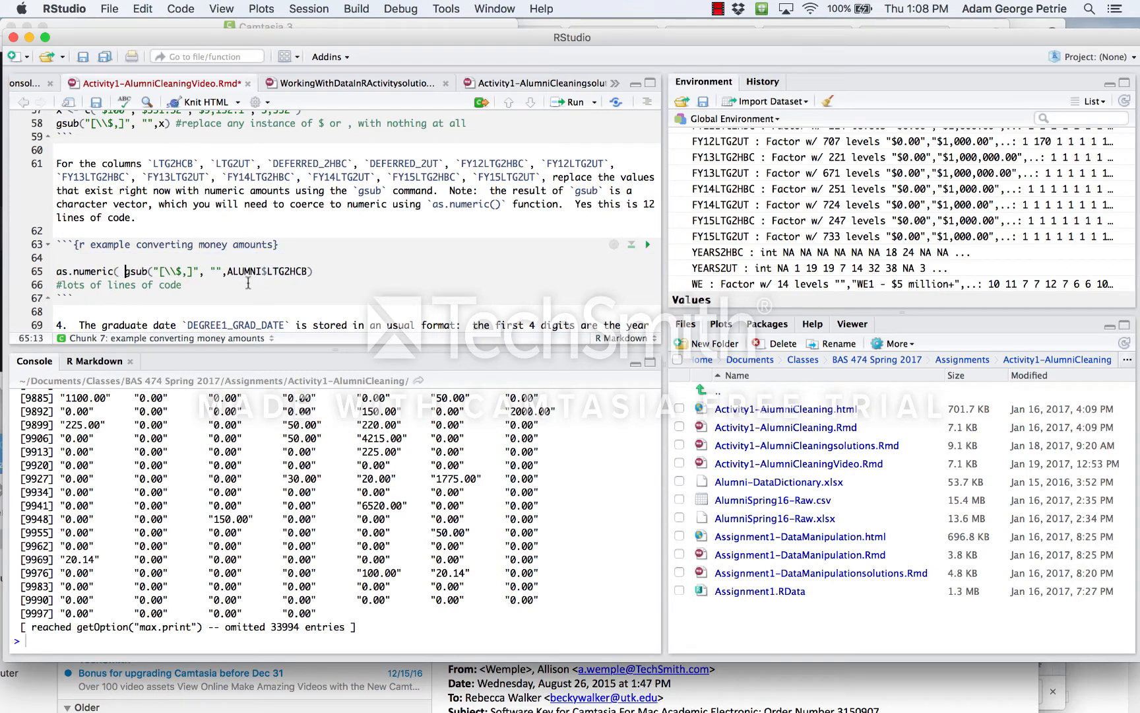
left_click(344, 269)
type(")")
left_click(154, 271)
key("super+Return")
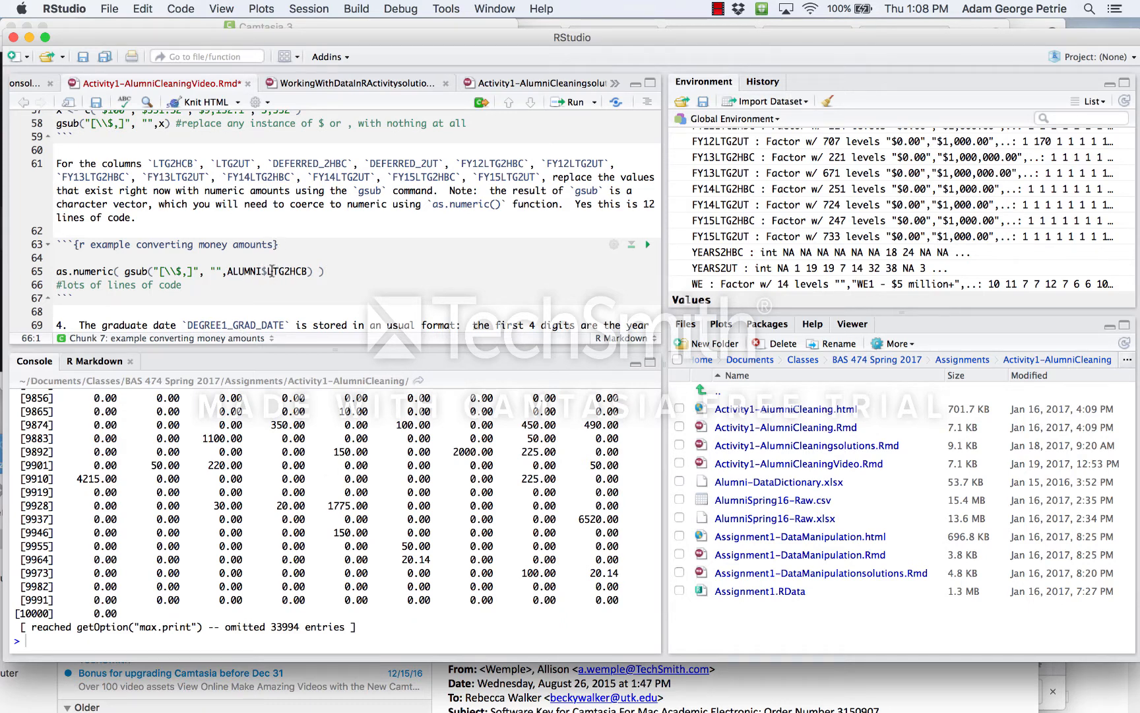
Assign the as.numeric result back to its column by putting ALUMNI$LTG2HCB <- in front of the expression.
left_click_drag(267, 271, 302, 271)
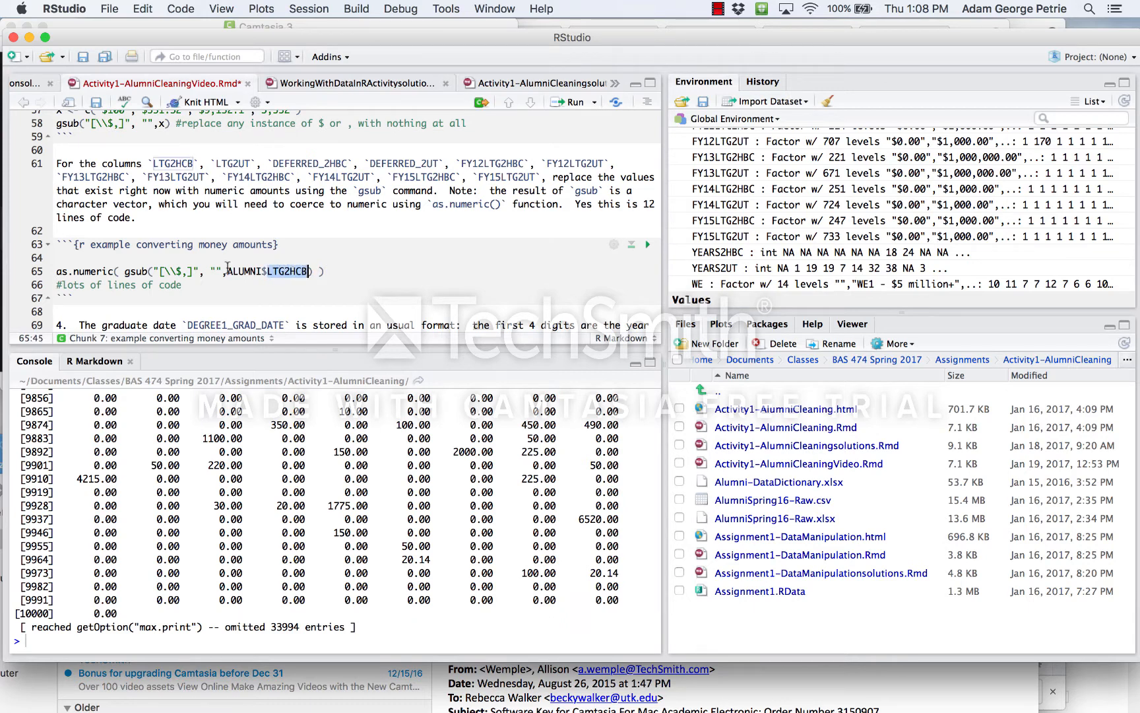
left_click(57, 271)
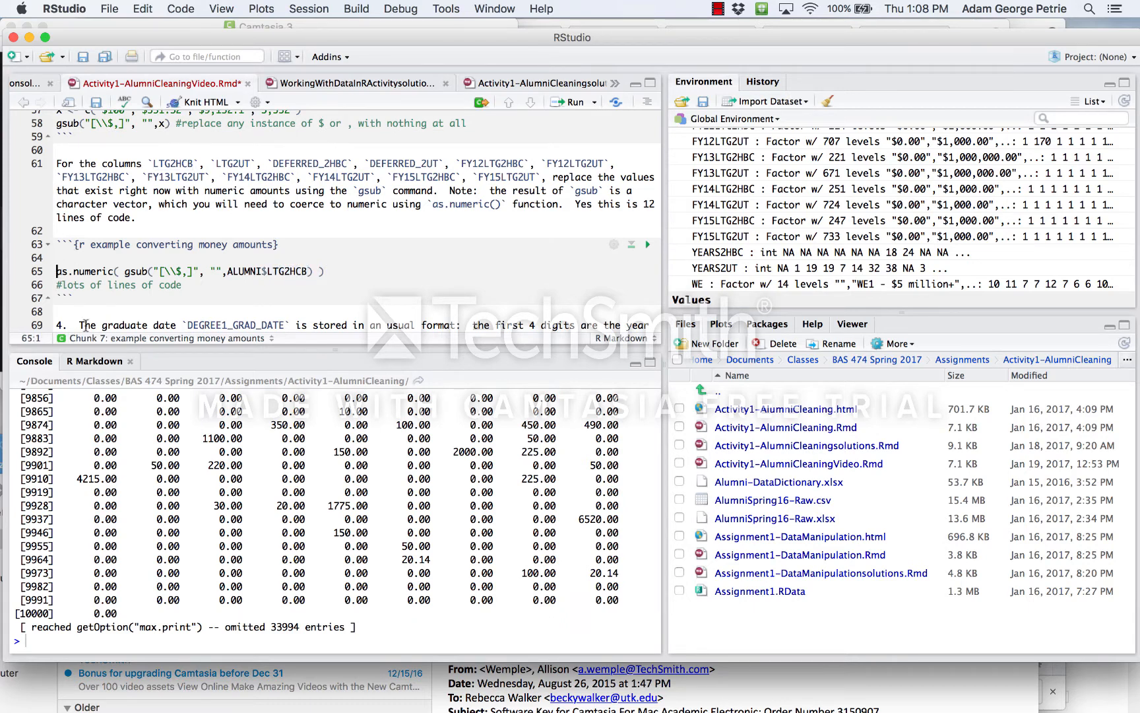
type("ALUMNI$")
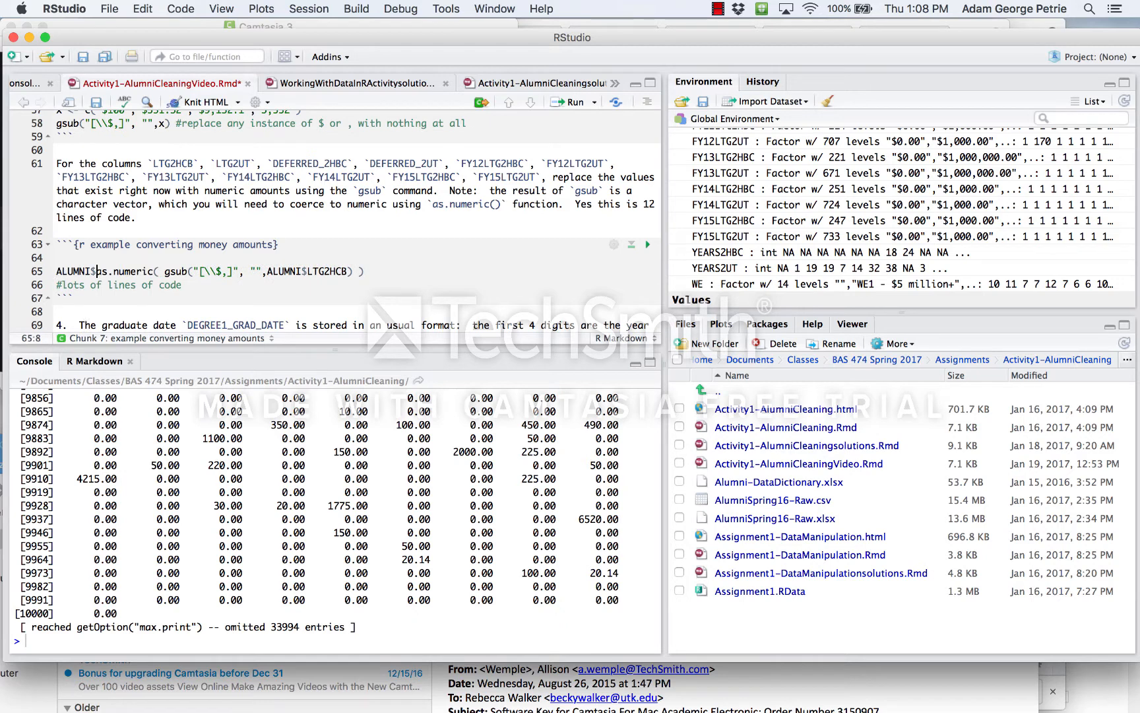
type("LTG2HCB <-")
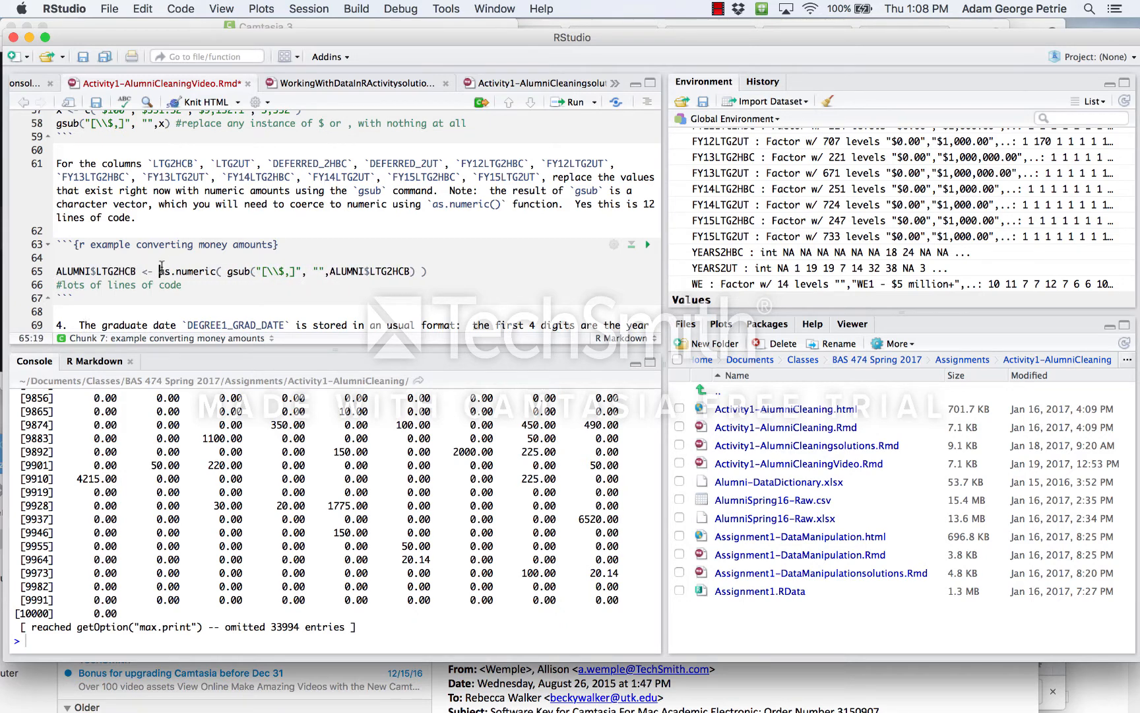
left_click_drag(160, 271, 434, 270)
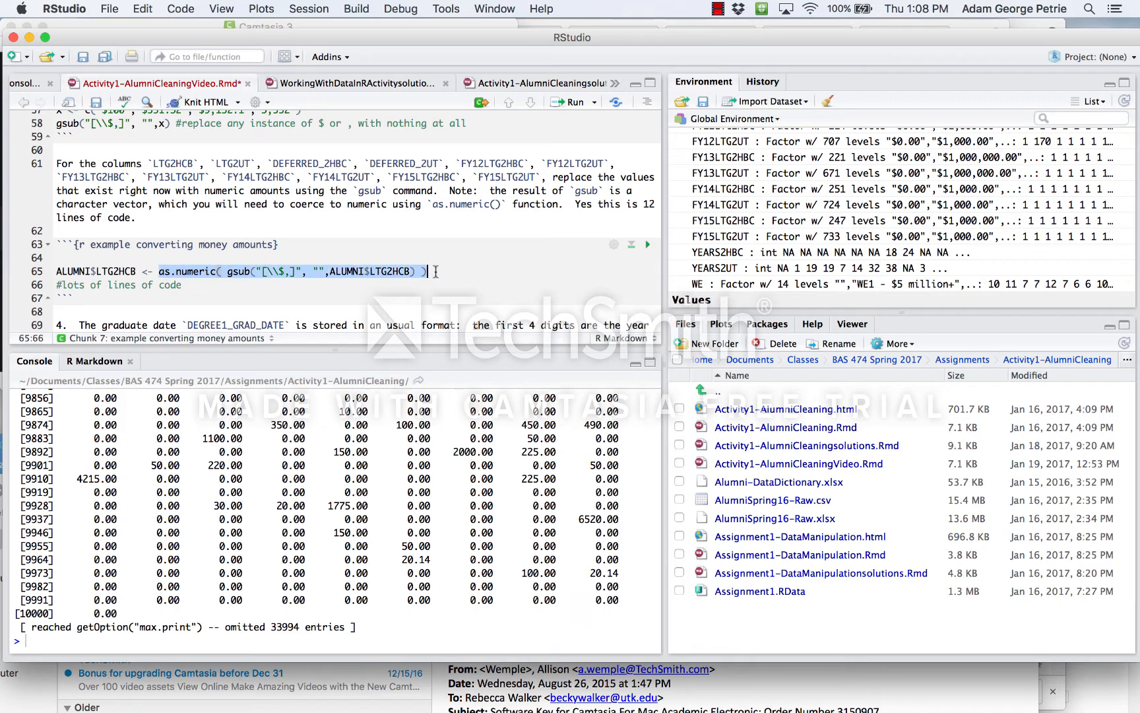
left_click(119, 271)
left_click(180, 270)
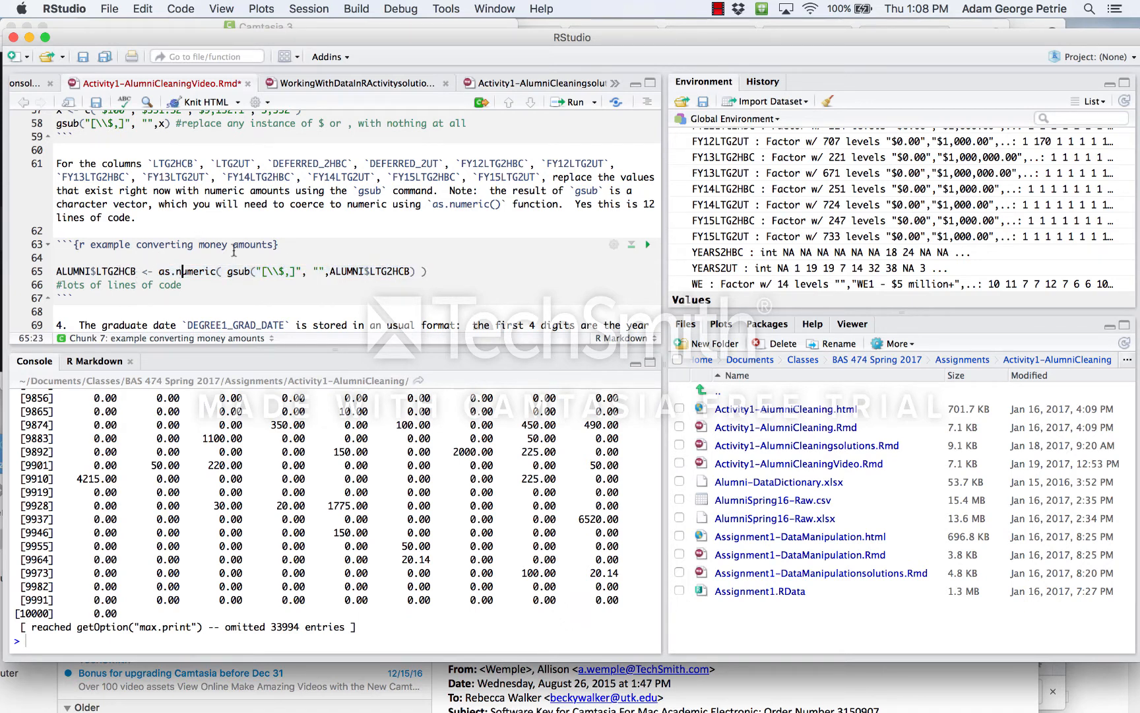
Run the ALUMNI$LTG2HCB assignment and check the column's type in the environment's variable list before and after.
scroll(731, 183, "up", 5)
scroll(728, 179, "up", 5)
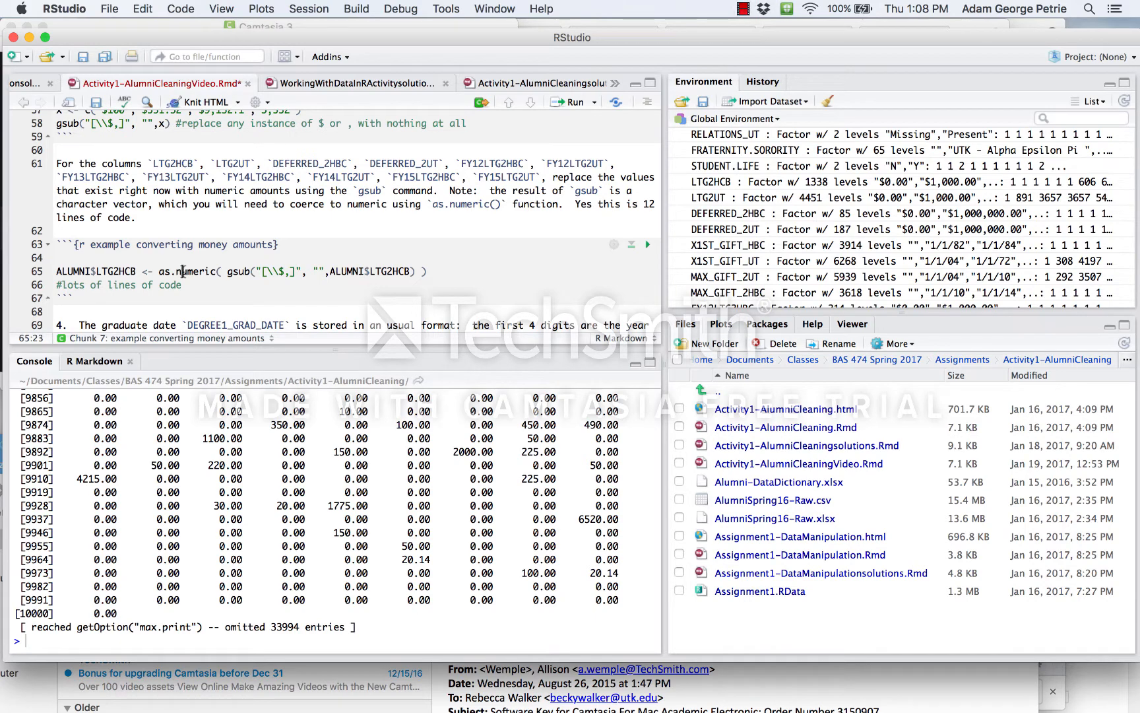
key("super+Return")
scroll(762, 203, "down", 3)
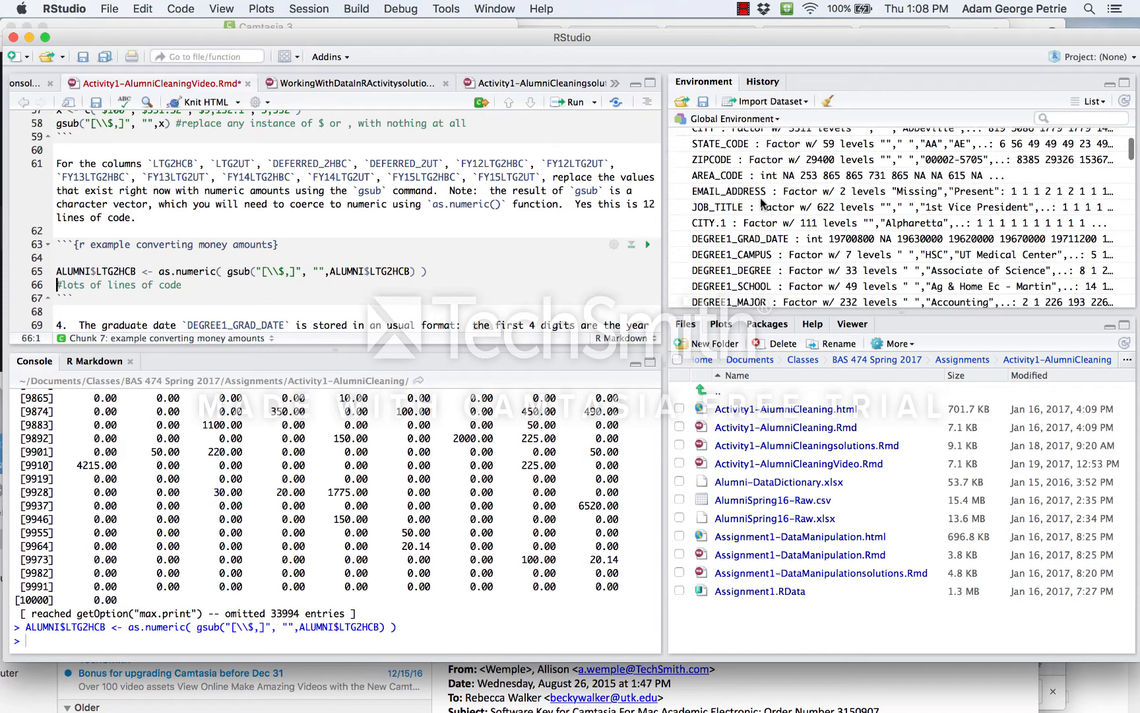
scroll(762, 203, "down", 10)
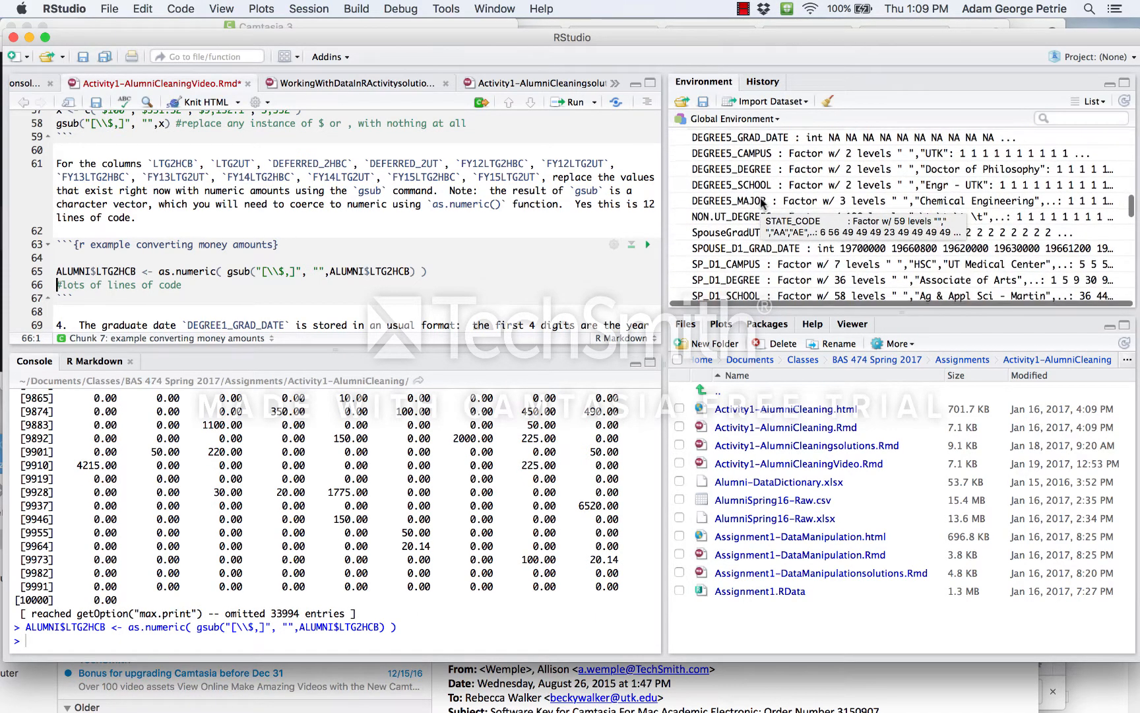
scroll(762, 203, "down", 10)
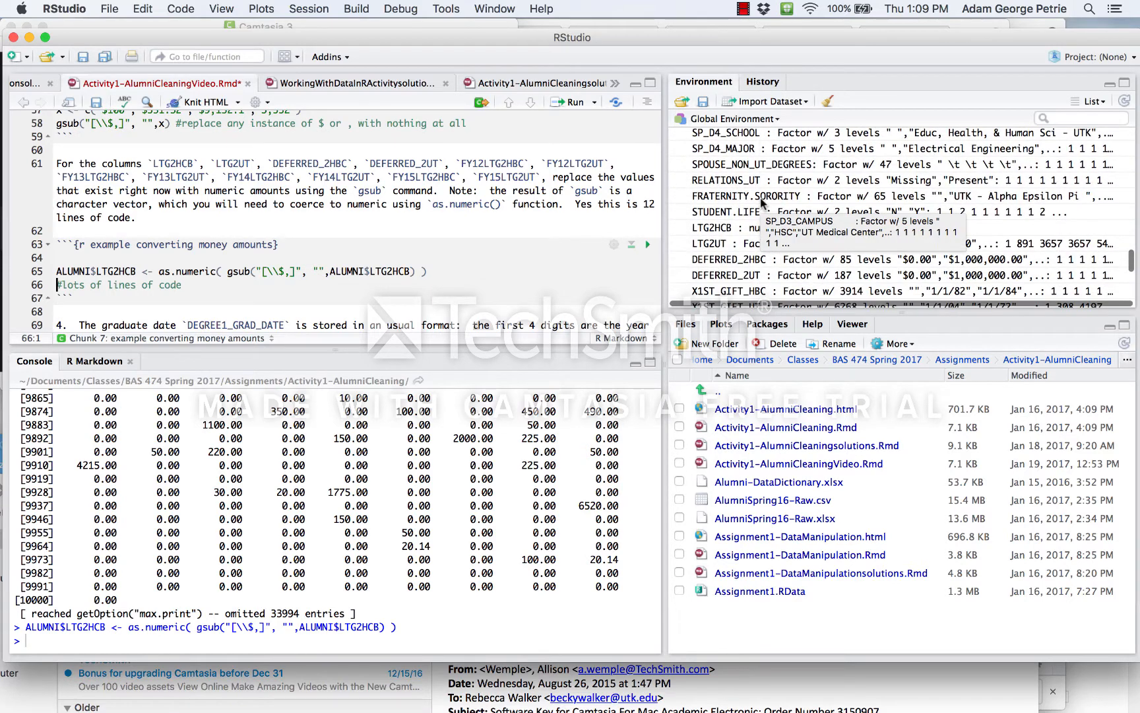
scroll(762, 204, "down", 3)
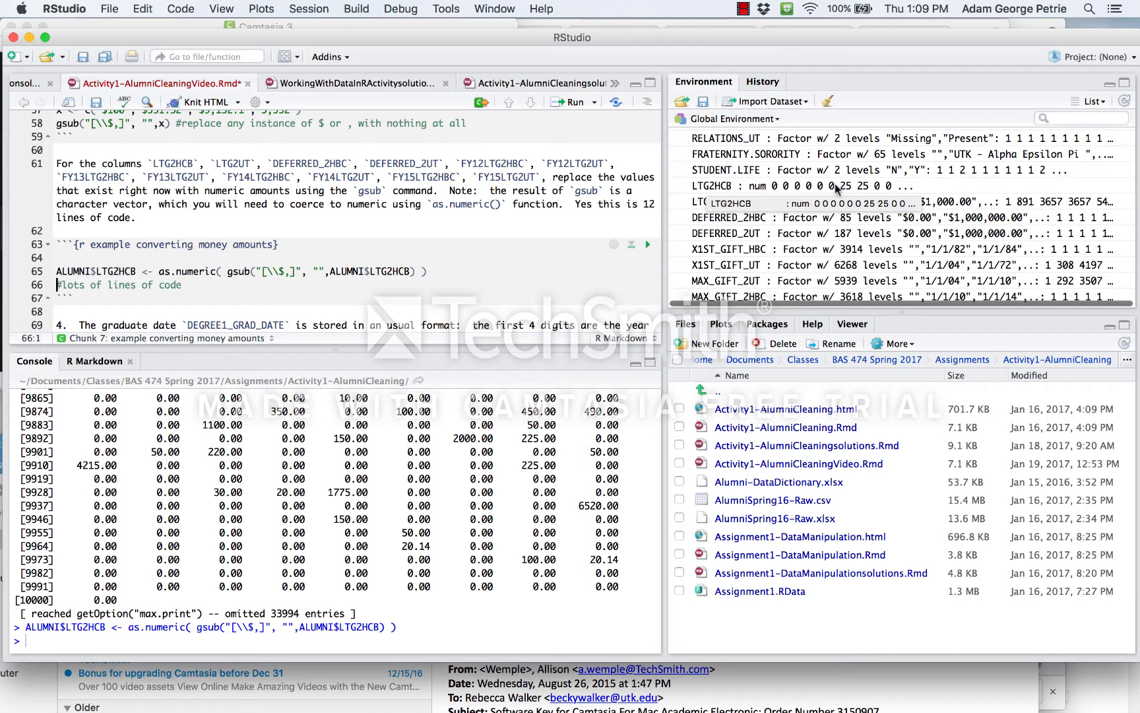
Remove the blank line above the assignment and the #lots of lines of code comment from the money amounts chunk.
left_click(166, 258)
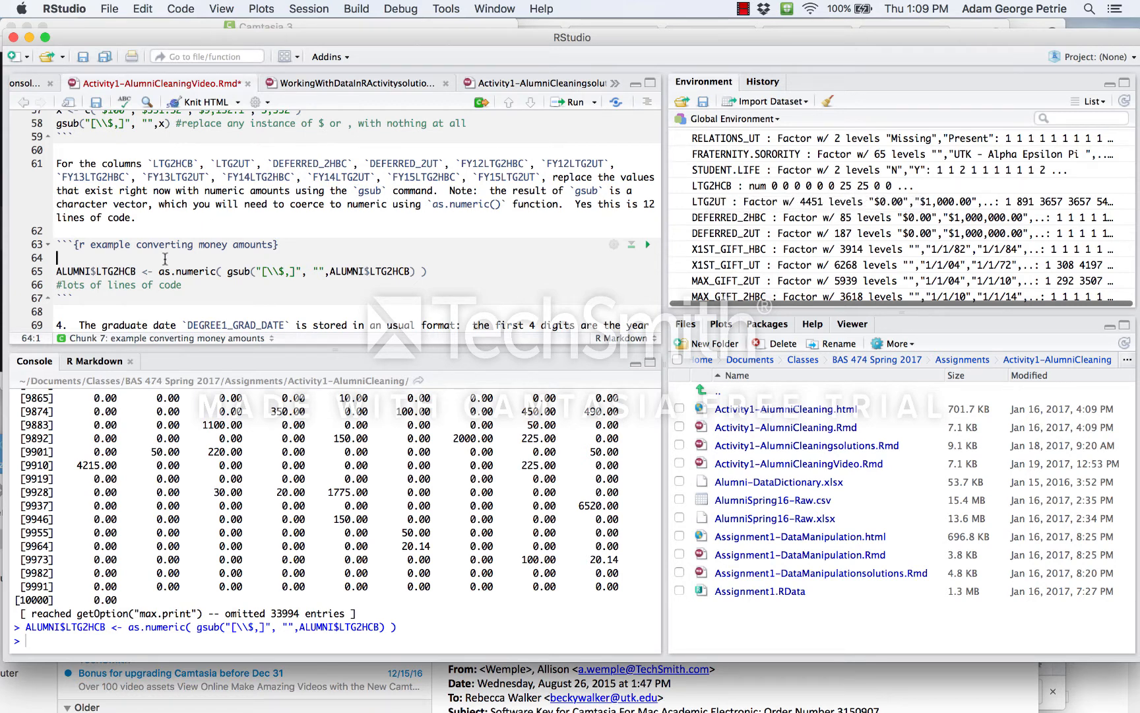
key("BackSpace")
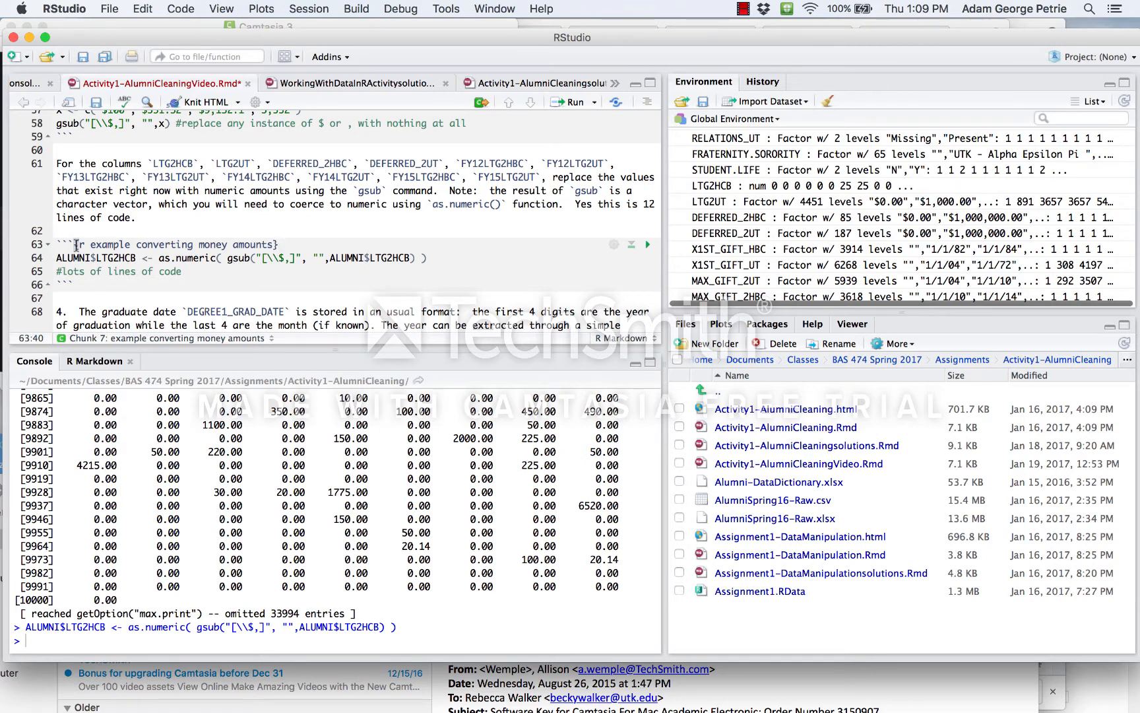
left_click(58, 271)
left_click_drag(58, 270, 58, 284)
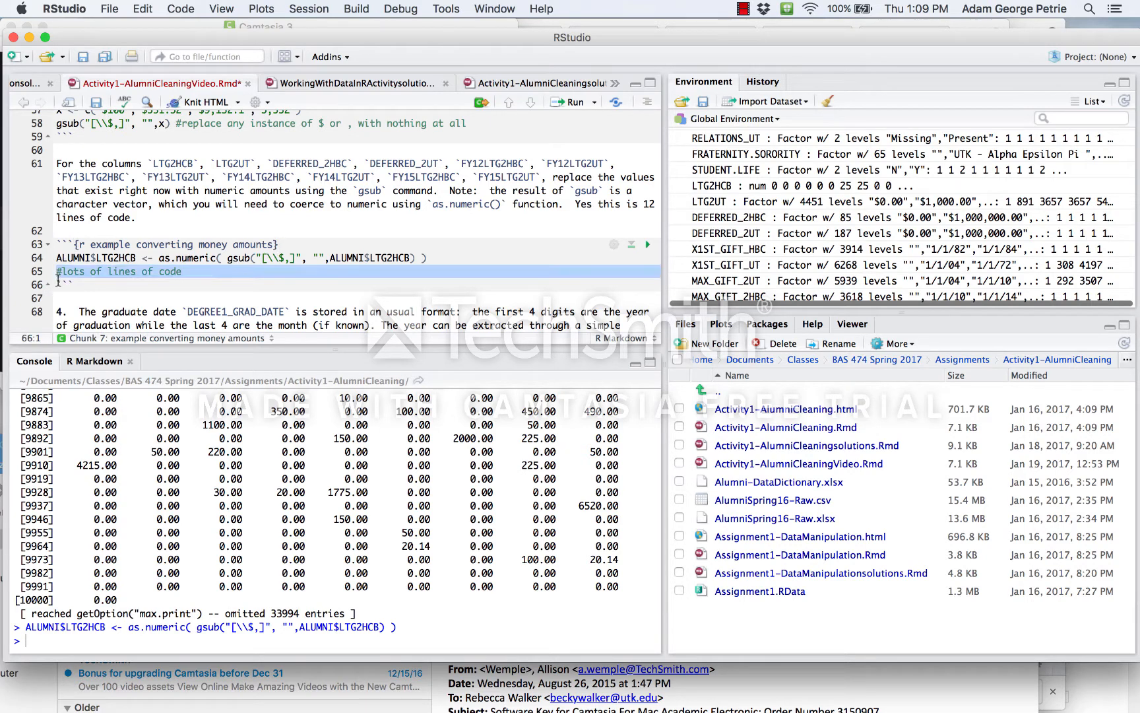
key("Return")
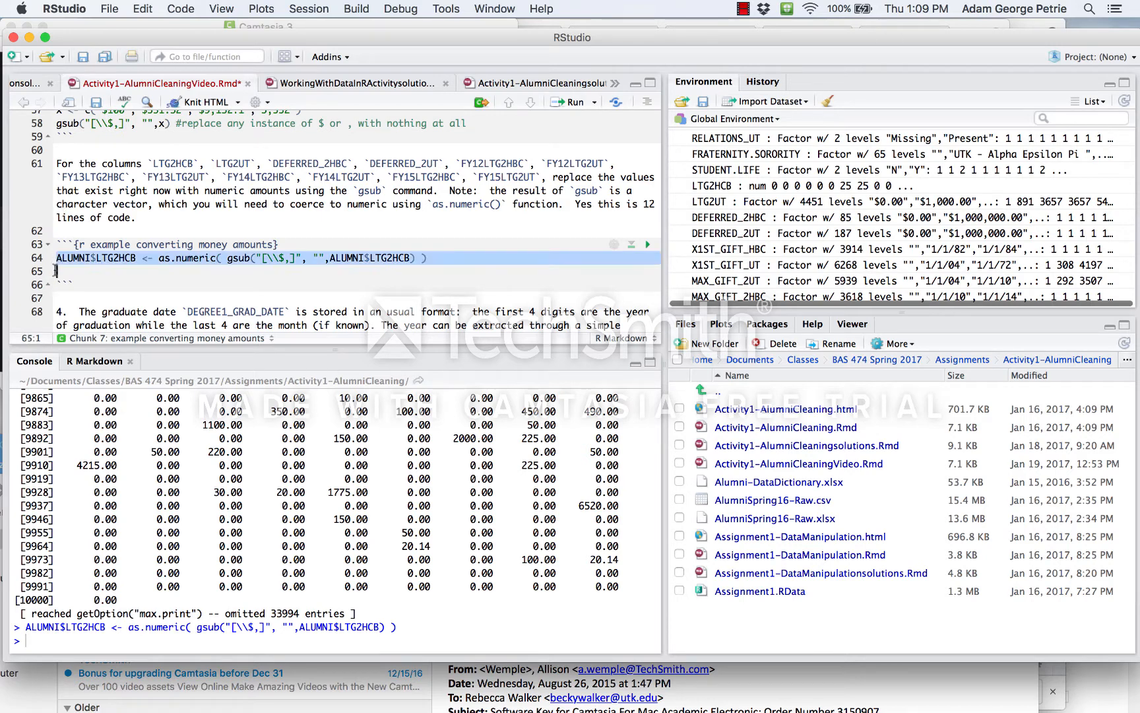
Duplicate the LTG2HCB conversion line to fill lines 64 to 75 of the chunk, and make the editor pane taller.
key("super+v")
key("super+v")
key("super+v")
key("super+v")
key("super+v")
key("super+v")
key("super+v")
key("super+v")
key("super+v")
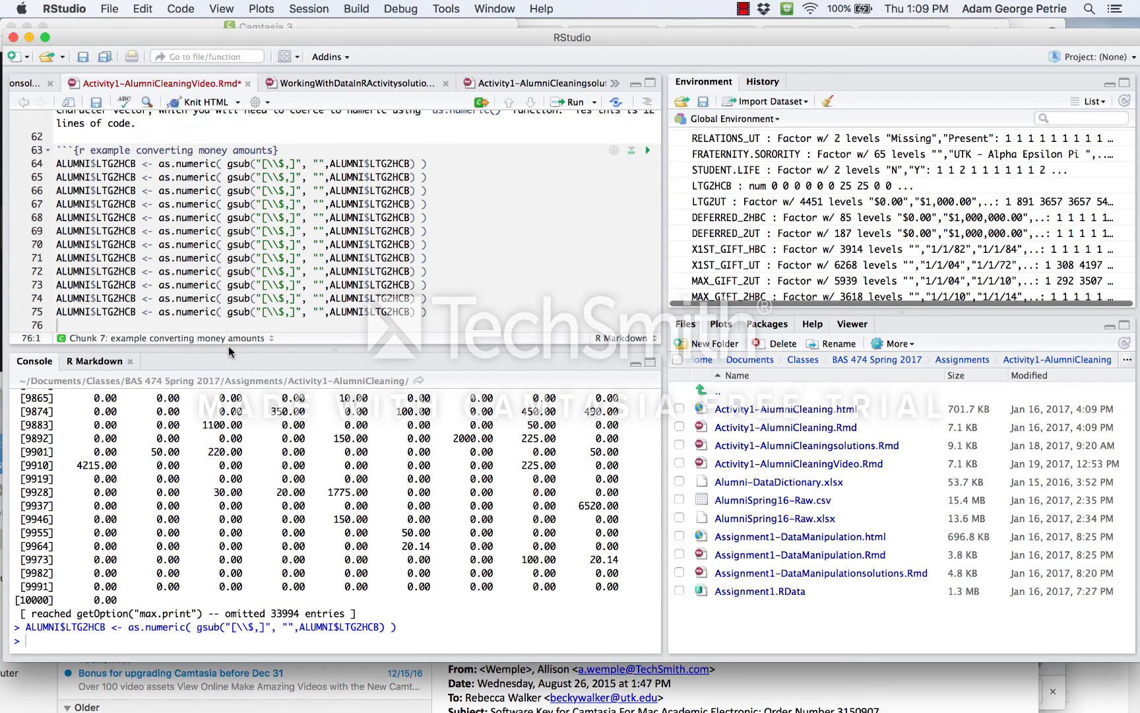
left_click_drag(229, 347, 229, 473)
scroll(248, 285, "down", 2)
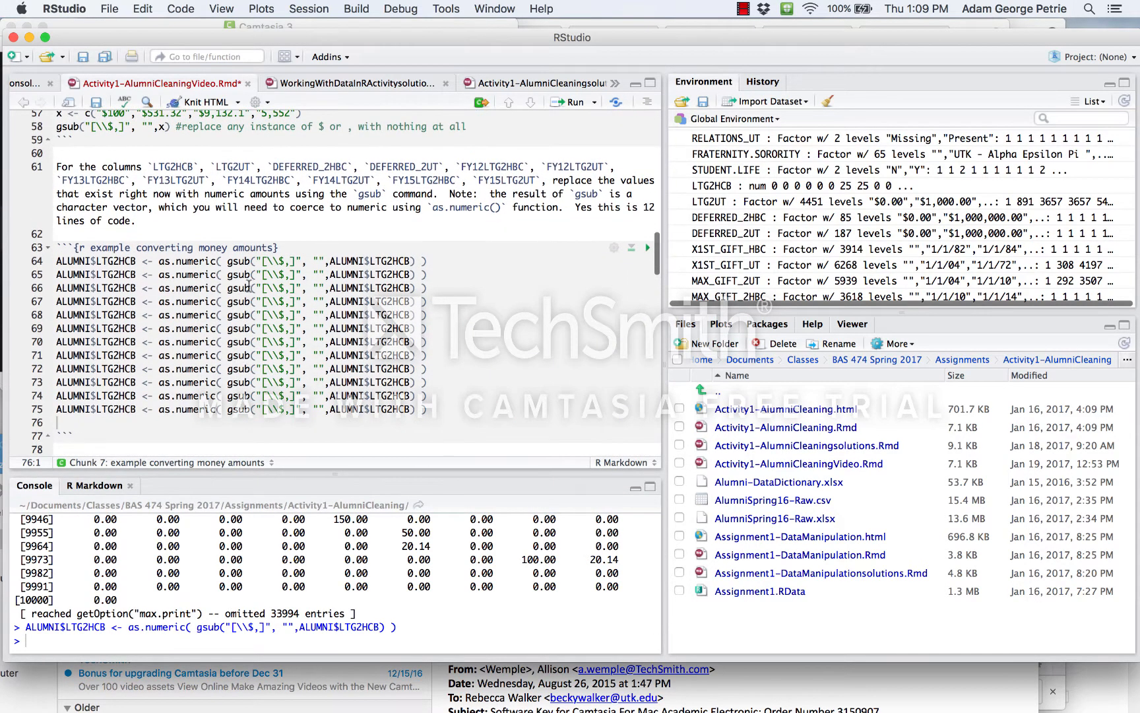
Replace both LTG2HCB column names on line 65 with LTG2UT, copied from the instructions.
double_click(234, 166)
key("super+c")
double_click(130, 274)
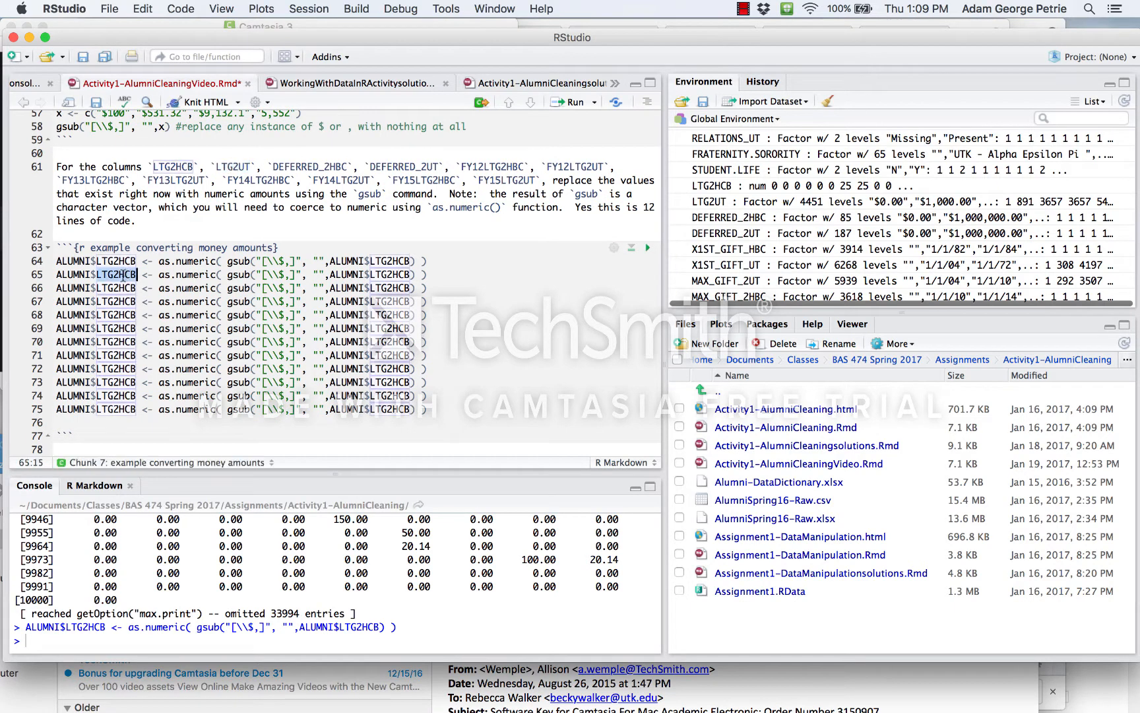
key("super+v")
double_click(367, 274)
key("super+v")
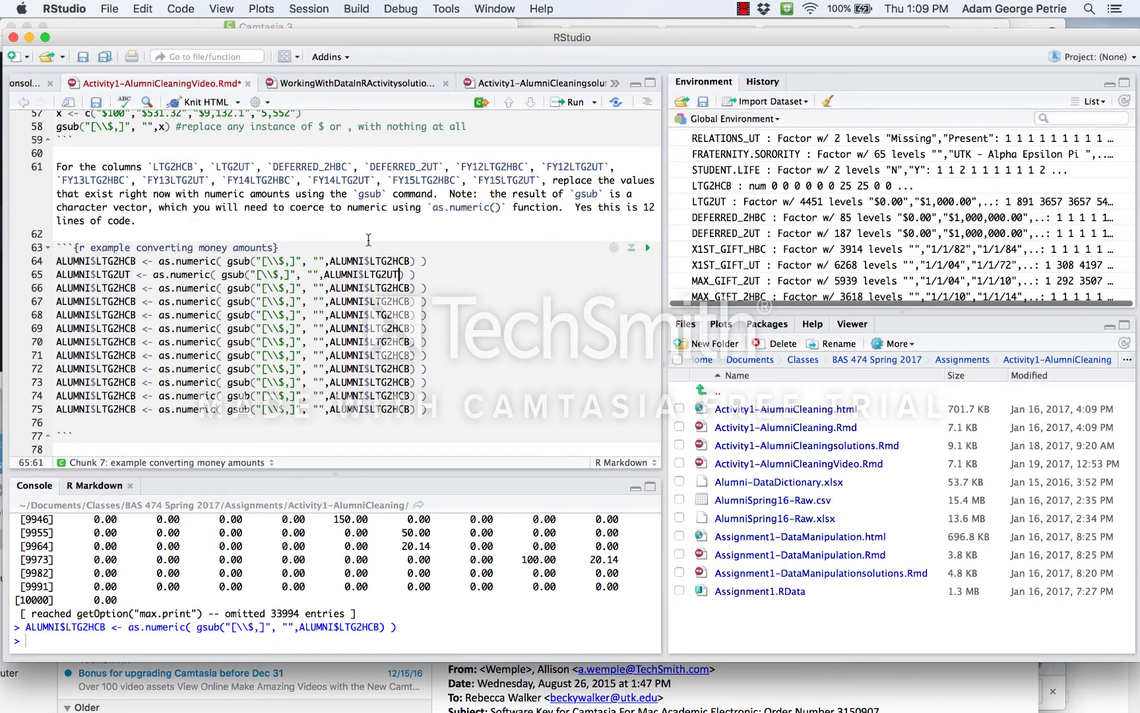
Replace both LTG2HCB column names on line 66 with DEFERRED_2HBC, copied from the instructions.
double_click(299, 167)
left_click(120, 288)
double_click(121, 288)
key("super+v")
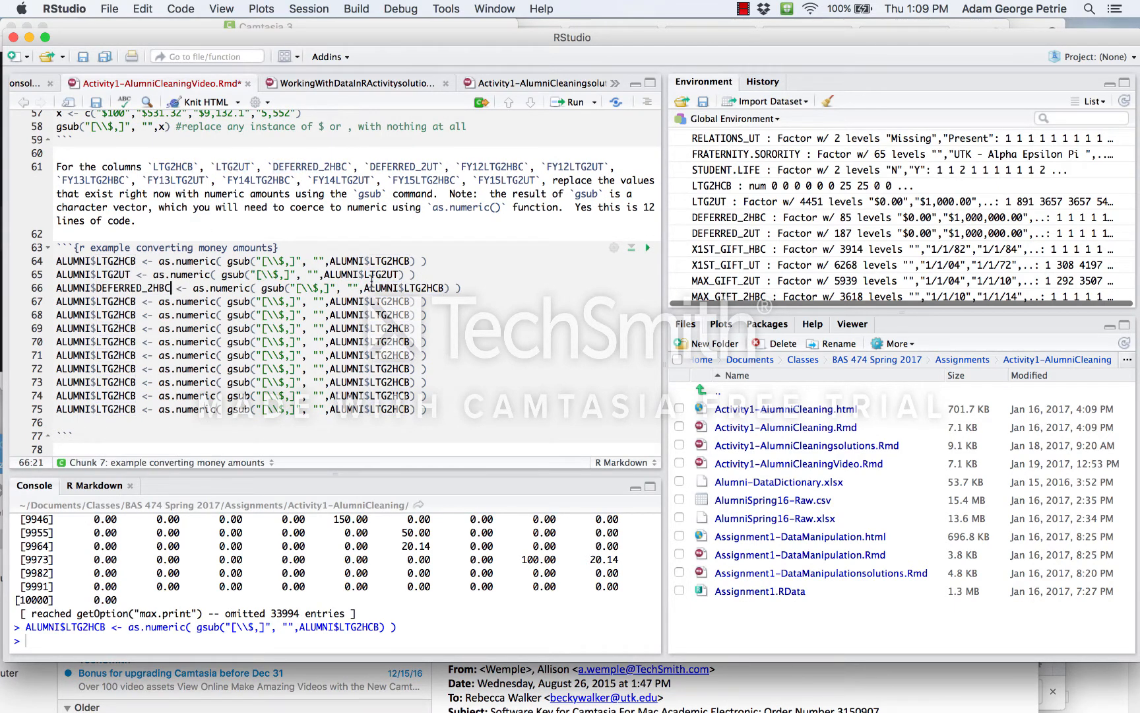
double_click(416, 288)
key("super+v")
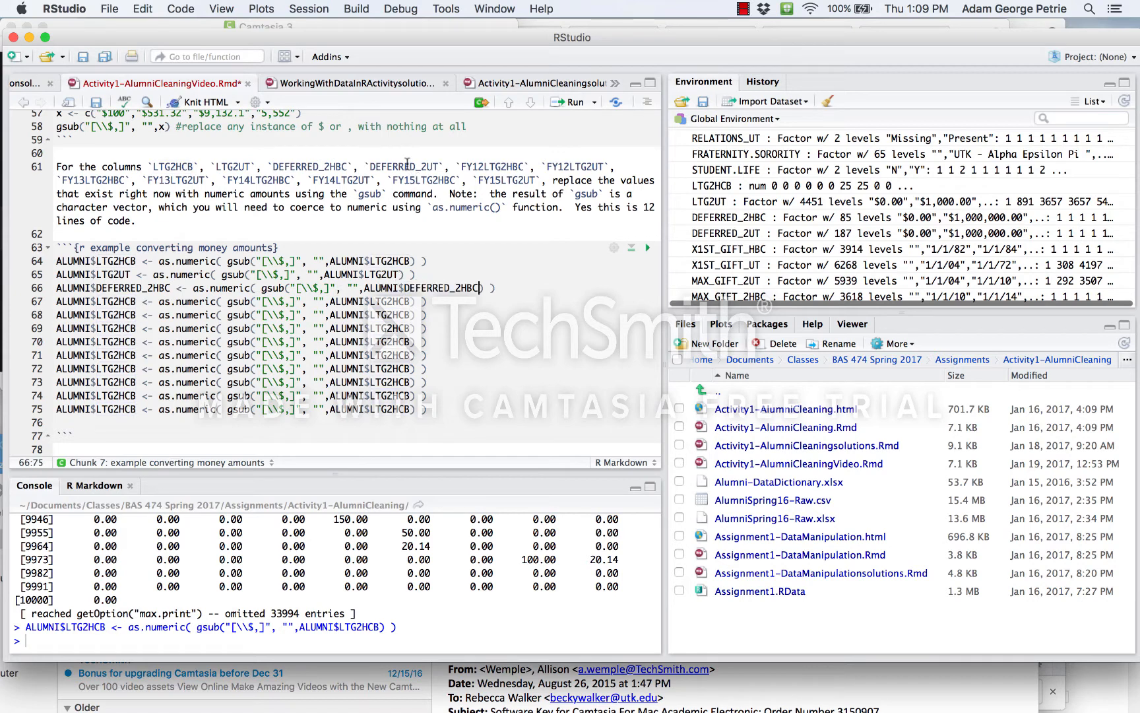
Replace both LTG2HCB column names on line 67 with DEFERRED_2UT, copied from the instructions.
double_click(402, 165)
key("super+c")
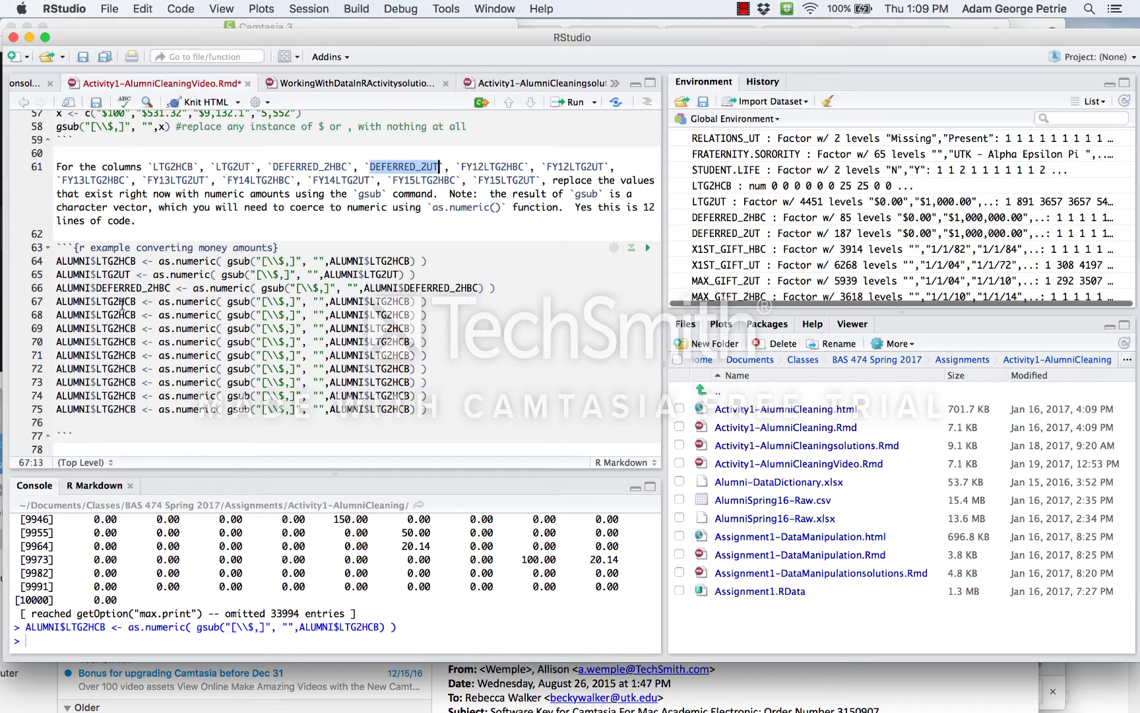
double_click(121, 301)
key("super+v")
double_click(420, 301)
key("super+v")
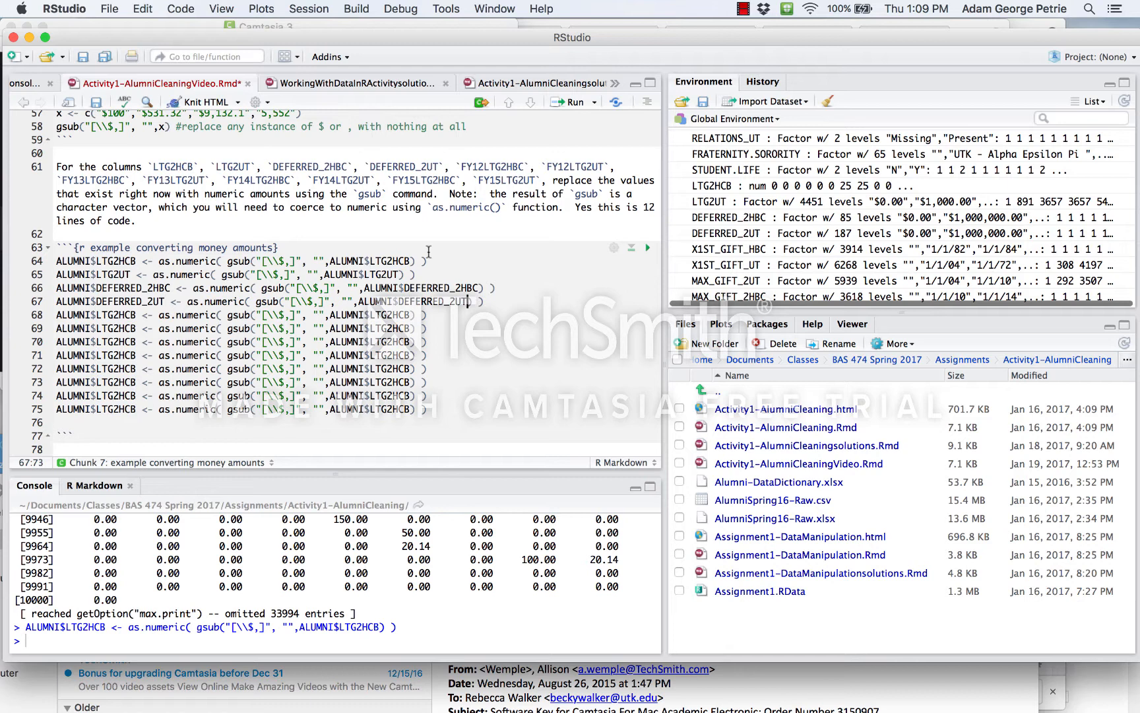
Replace both LTG2HCB column names on line 68 with FY12LTG2HBC, copied from the instructions.
double_click(493, 165)
key("super+c")
double_click(114, 314)
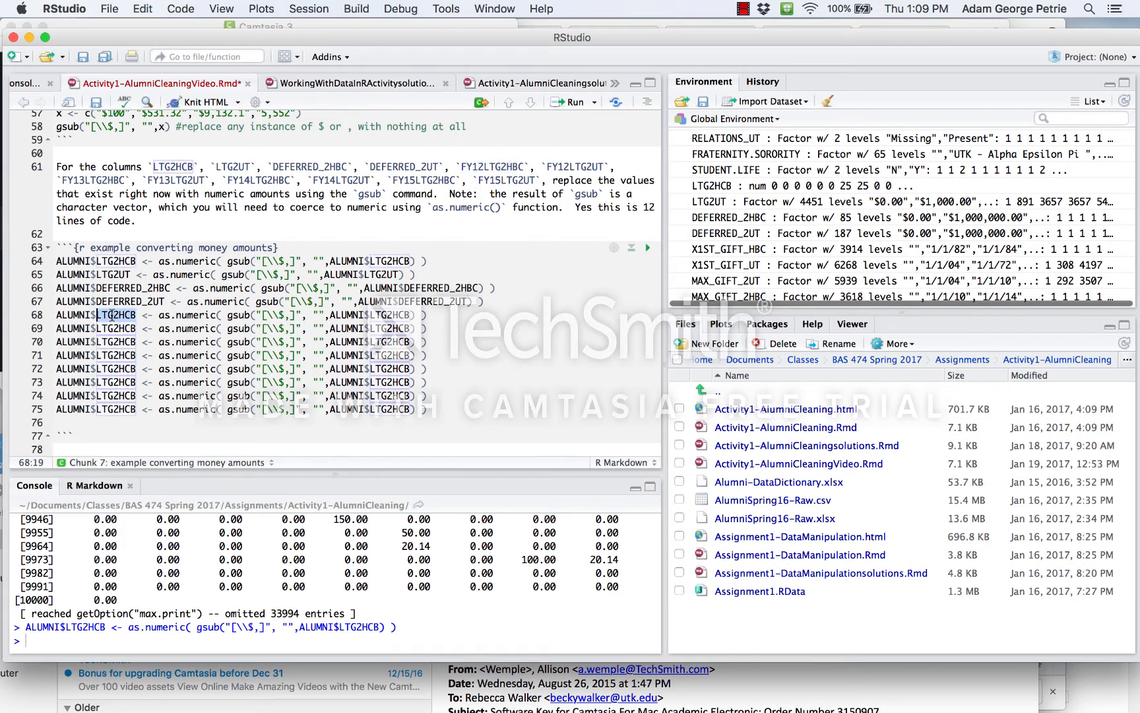
key("super+v")
left_click(416, 314)
key("super+v")
double_click(415, 314)
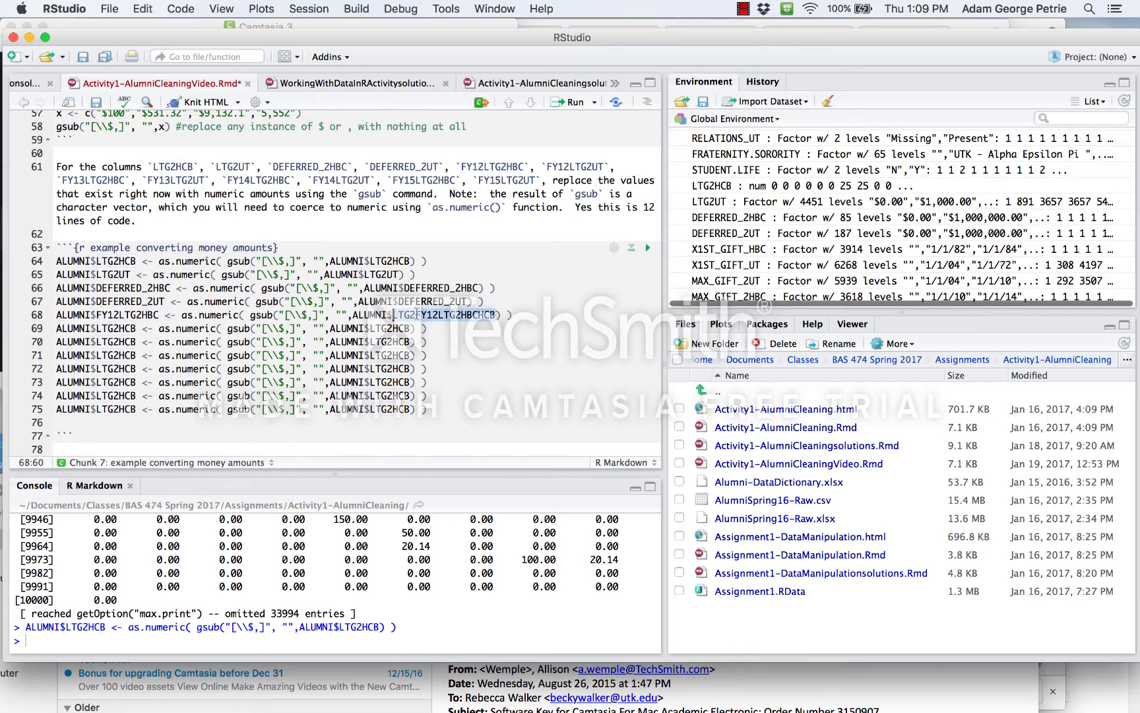
key("super+v")
Replace both LTG2HCB column names on line 69 with FY12LTG2UT, copied from the instructions.
double_click(570, 165)
key("super+c")
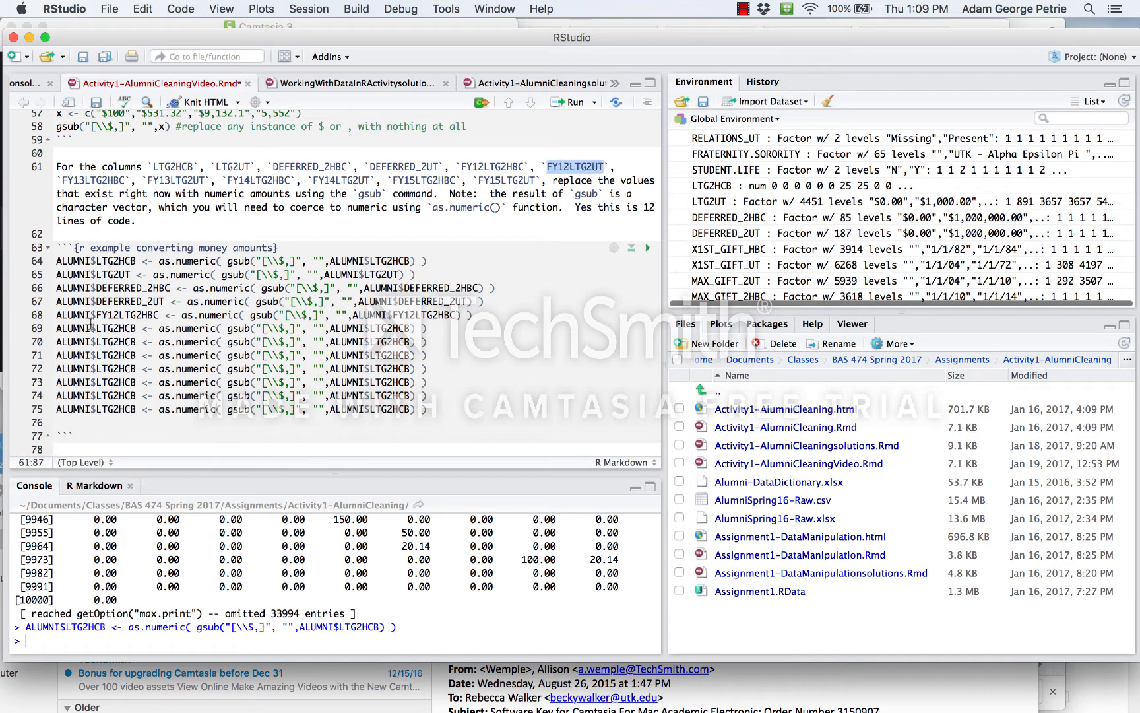
double_click(111, 328)
key("super+v")
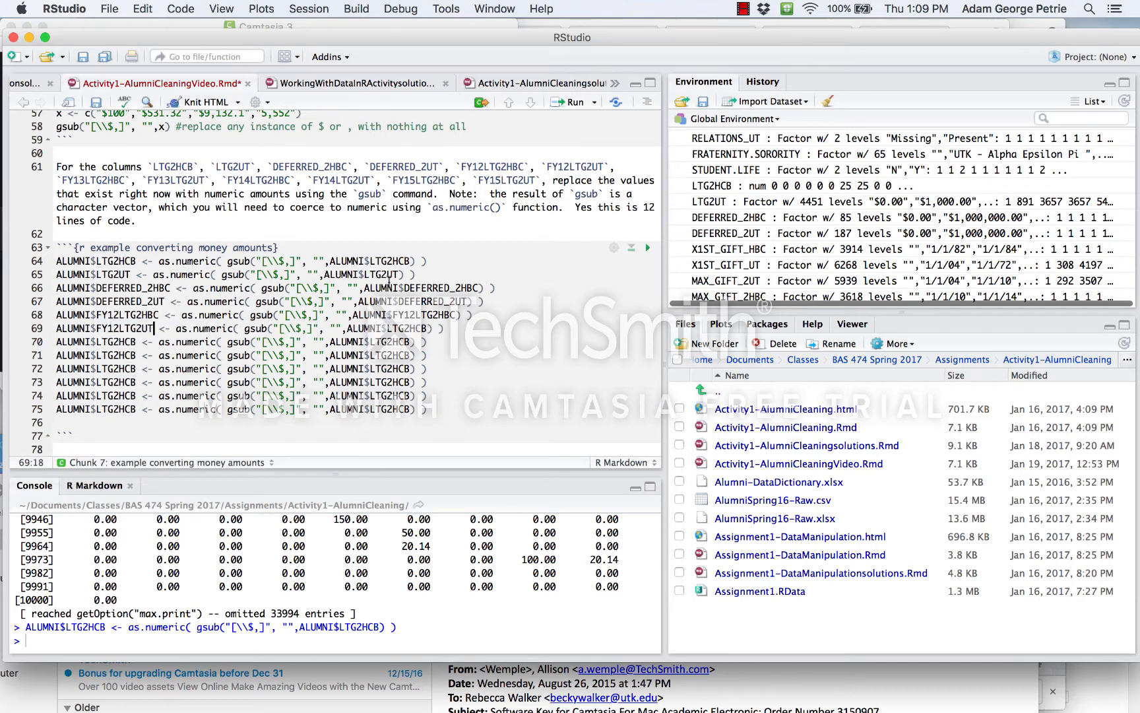
double_click(404, 328)
key("super+v")
Replace both LTG2HCB column names on line 70 with FY13LTG2HBC, copied from the instructions.
double_click(103, 179)
key("super+c")
double_click(111, 341)
key("super+v")
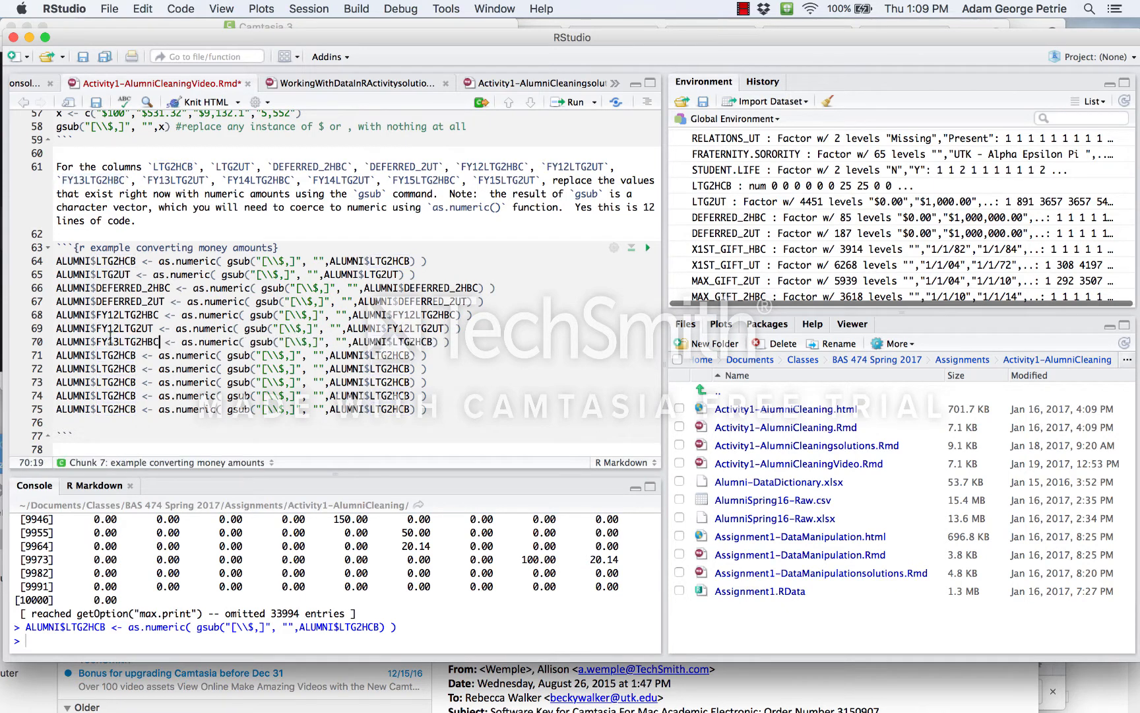
double_click(405, 341)
key("super+v")
Replace both LTG2HCB column names on line 71 with FY13LTG2UT, copied from the instructions.
double_click(166, 179)
key("super+c")
double_click(118, 354)
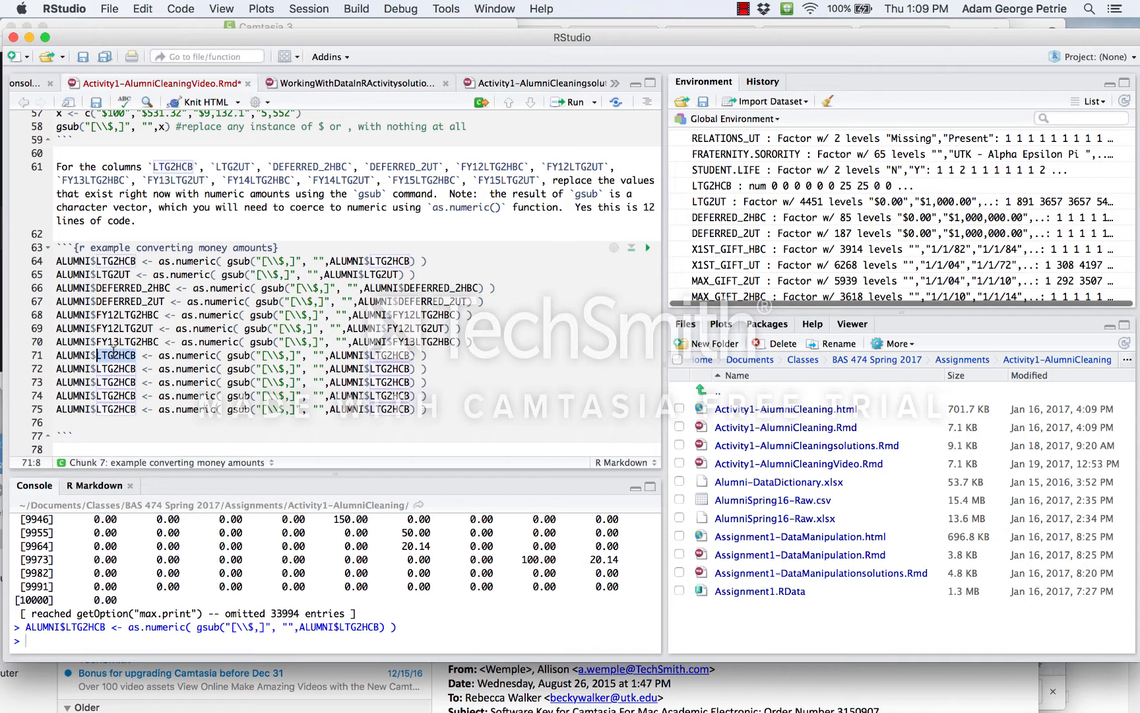
key("super+v")
double_click(409, 354)
key("super+v")
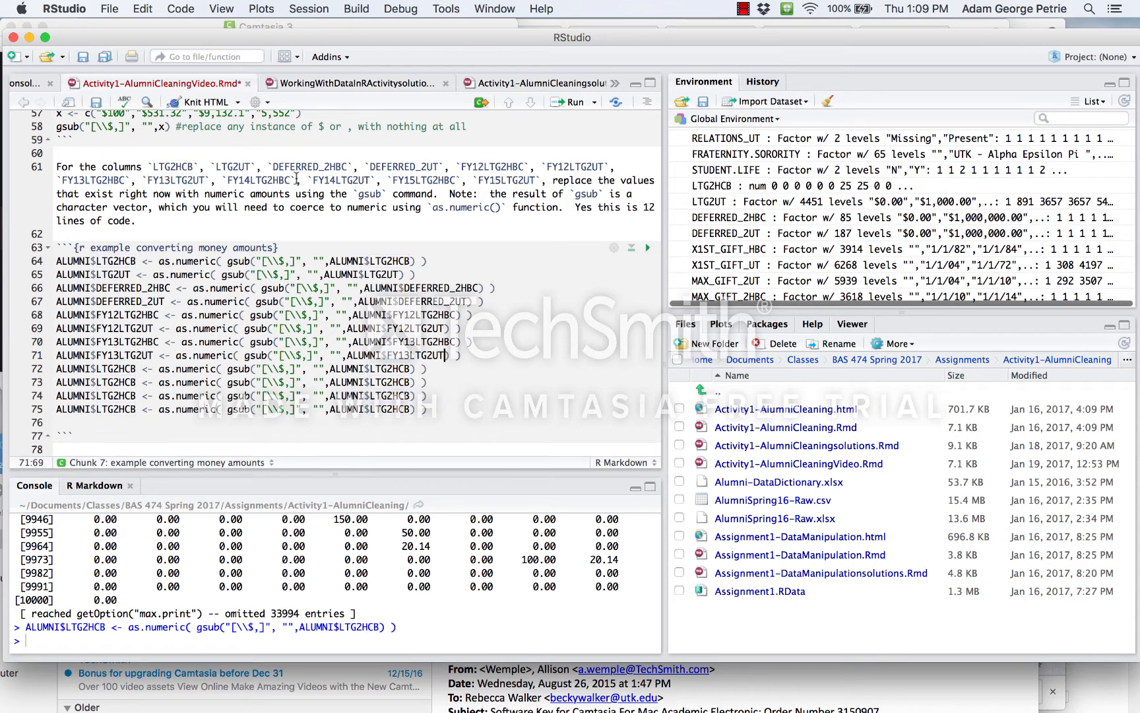
Replace both LTG2HCB column names on line 72 with FY14LTG2HBC, copied from the instructions.
double_click(271, 180)
key("super+c")
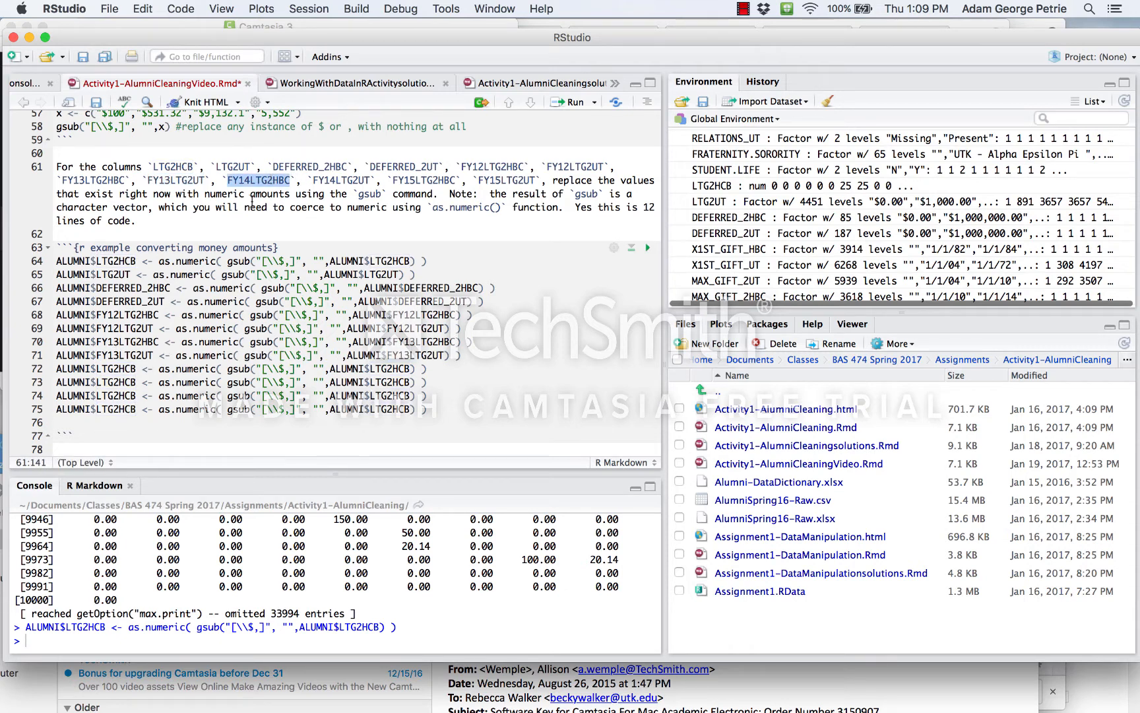
double_click(117, 368)
key("super+v")
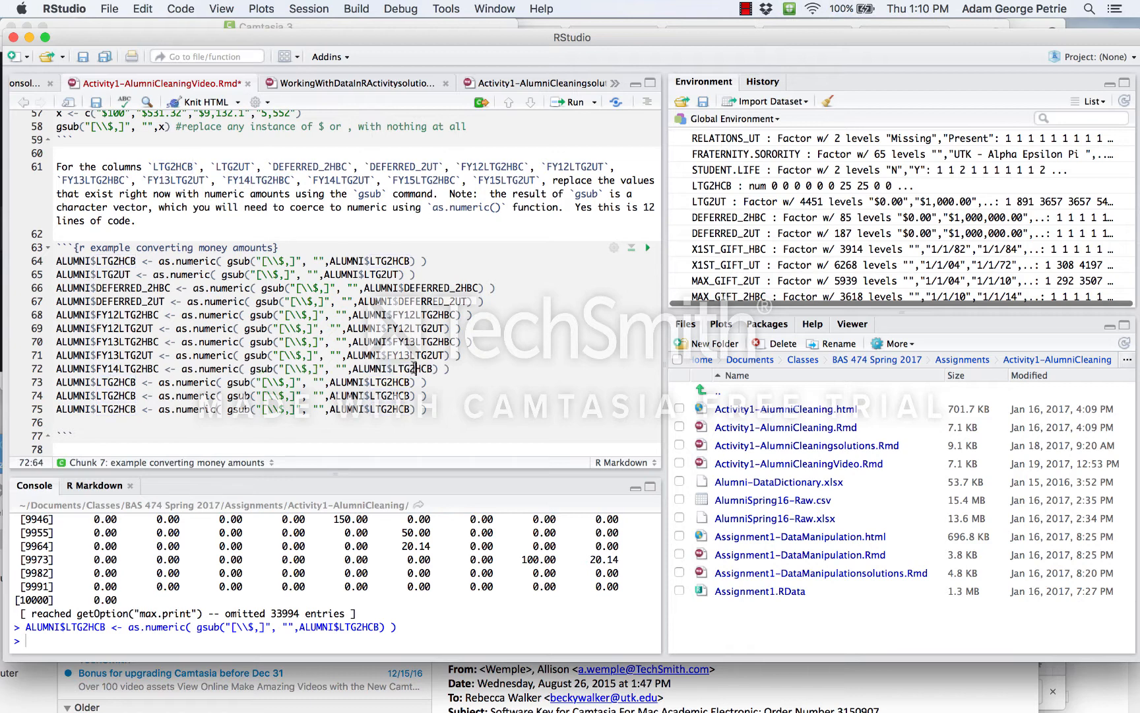
double_click(414, 368)
key("super+v")
Replace both LTG2HCB column names on line 73 with FY14LTG2UT, copied from the instructions.
double_click(341, 180)
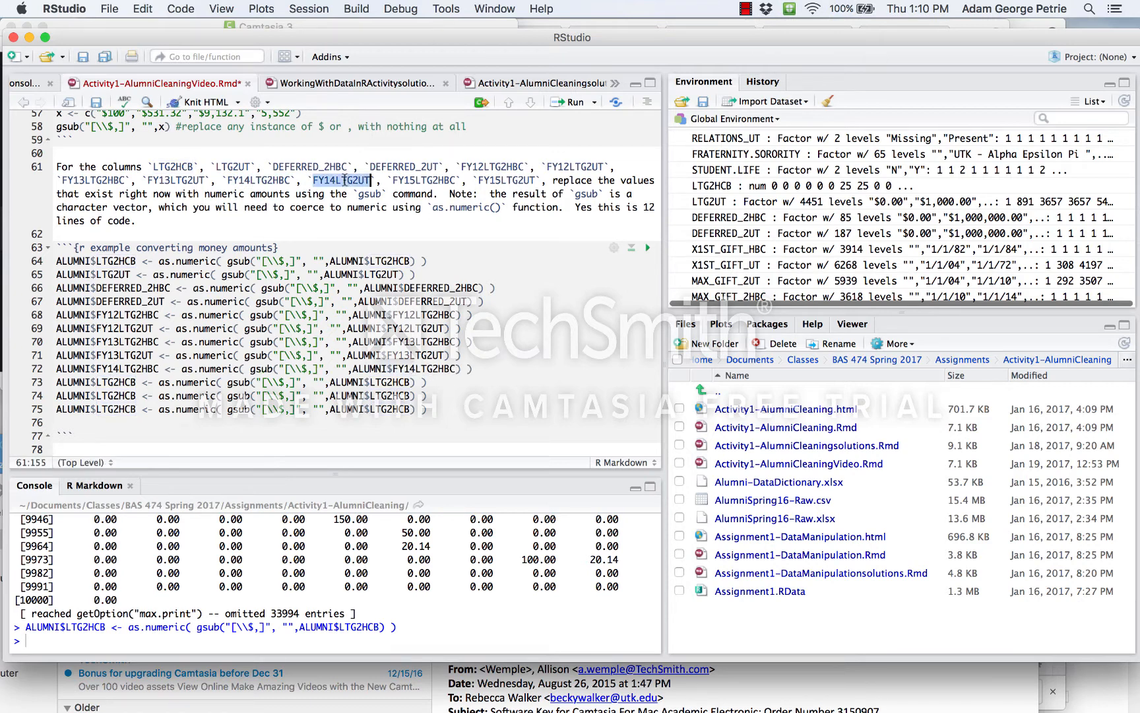
key("super+c")
double_click(118, 382)
key("super+v")
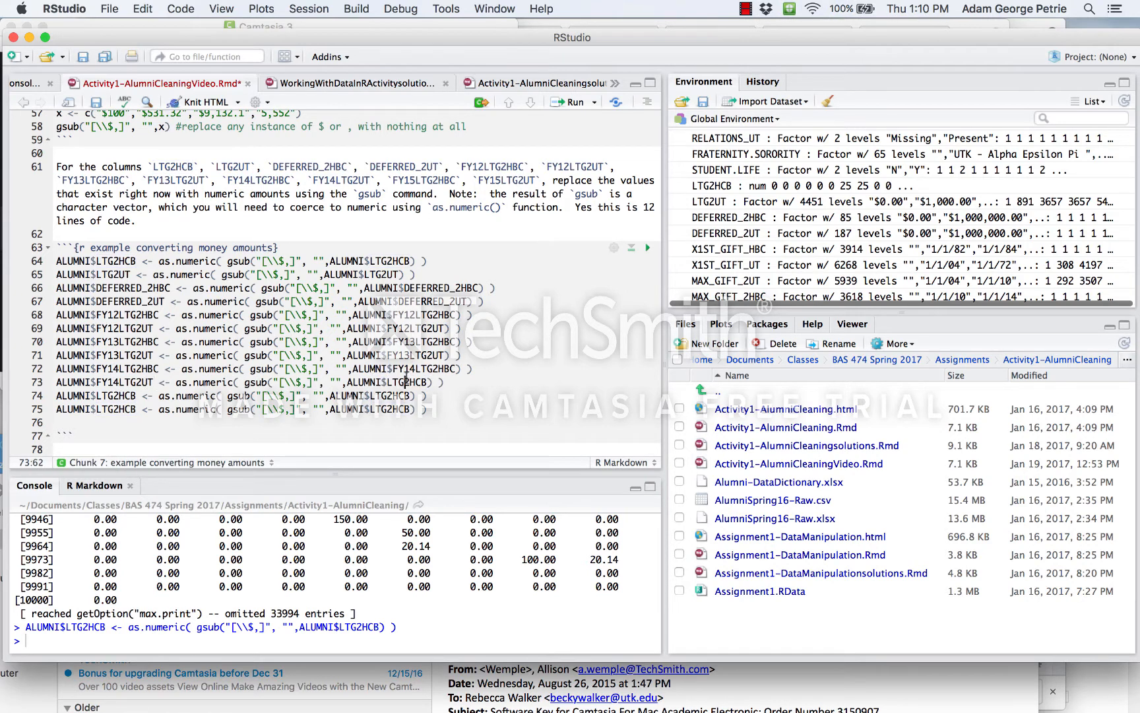
double_click(396, 381)
key("super+v")
Replace both LTG2HCB column names on line 74 with FY15LTG2HBC, copied from the instructions.
double_click(415, 180)
key("super+c")
double_click(118, 395)
key("super+v")
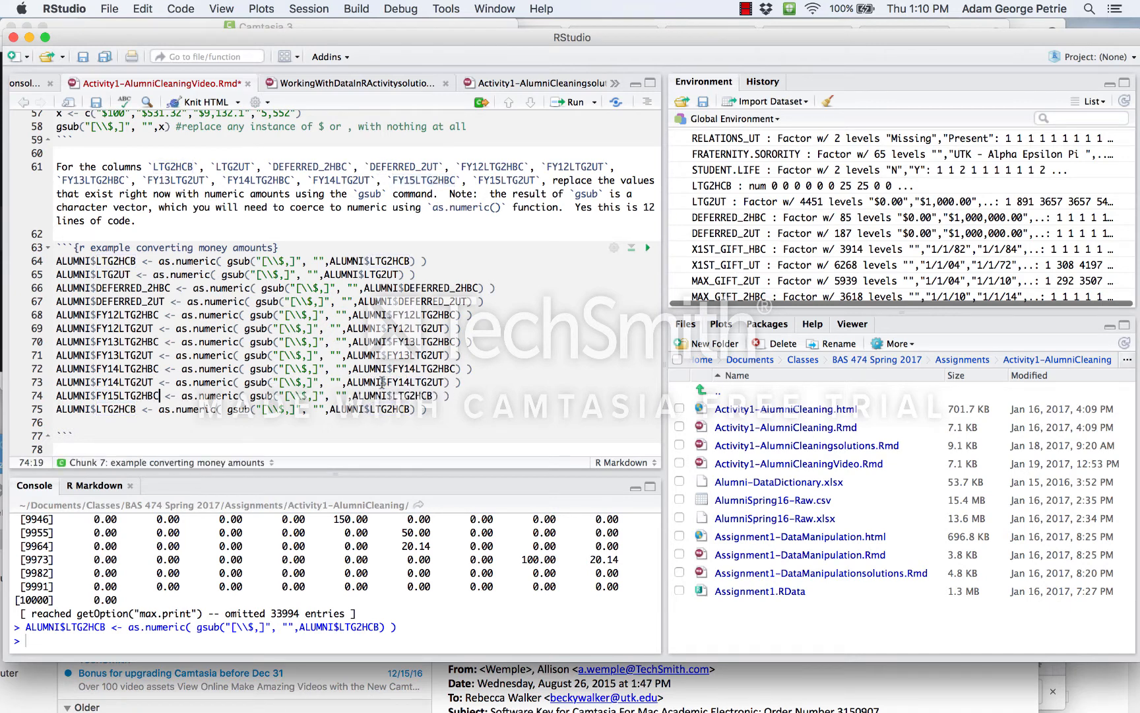
double_click(400, 395)
key("super+v")
Replace both LTG2HCB column names on line 75 with FY15LTG2UT, copied from the instructions.
double_click(521, 179)
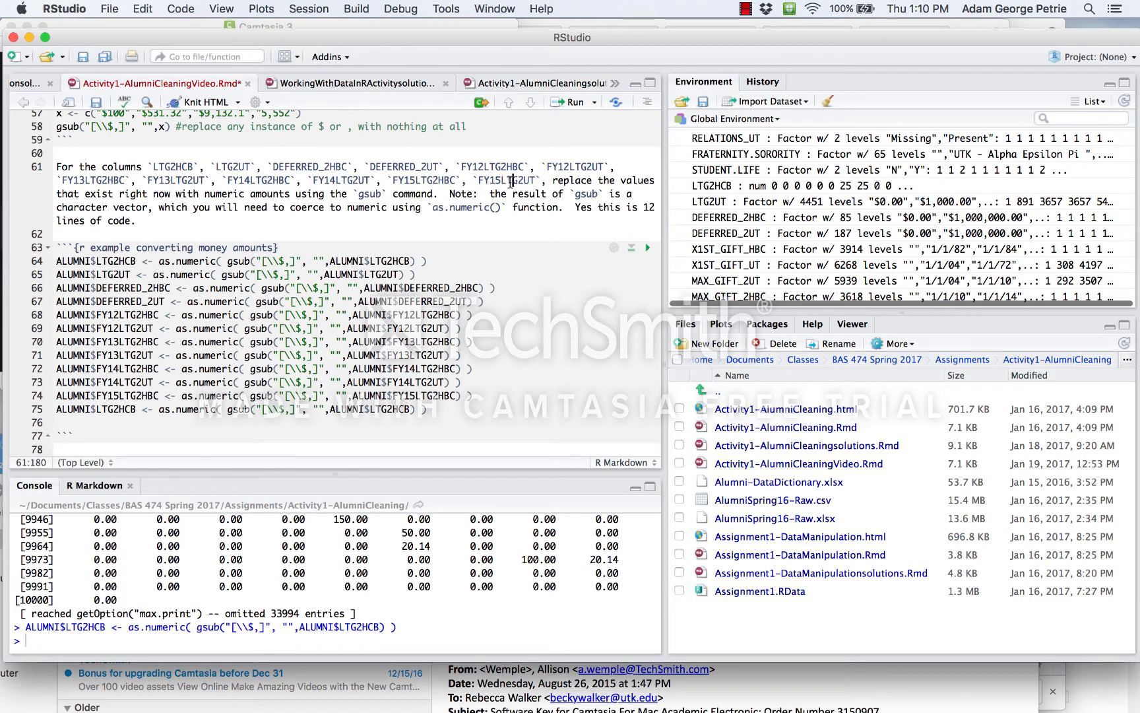
key("super+c")
double_click(117, 409)
key("super+v")
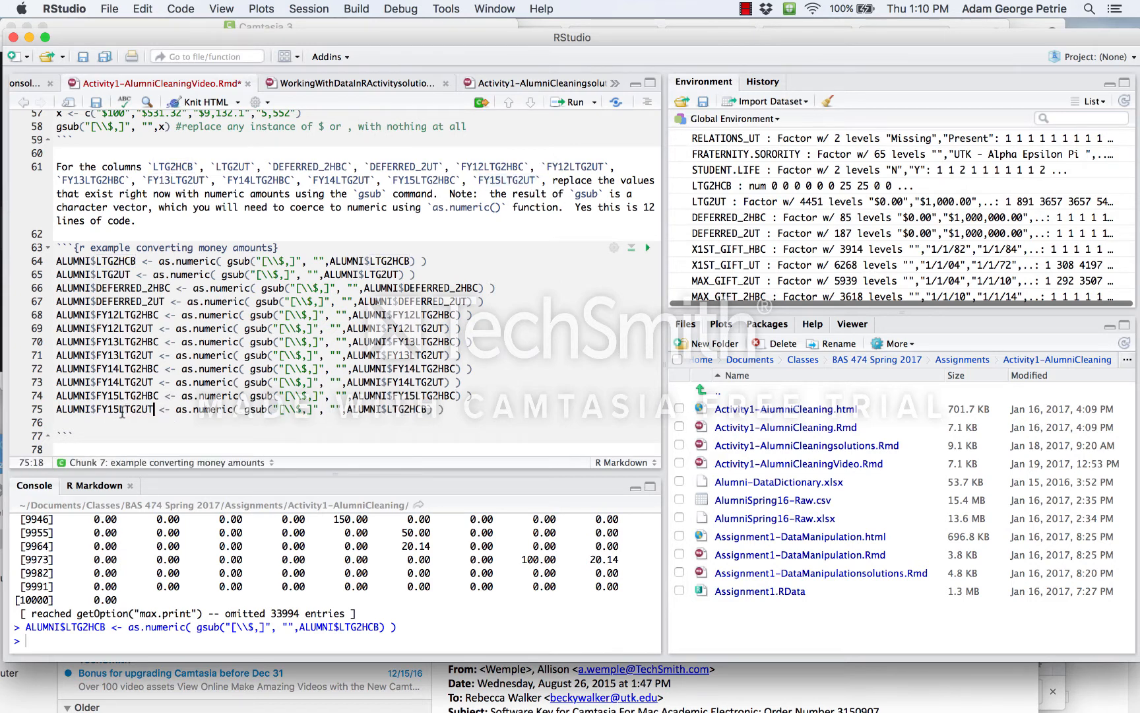
double_click(402, 409)
key("super+v")
Delete the empty line 76 at the end of the money amounts code chunk.
scroll(185, 256, "down", 5)
left_click(64, 249)
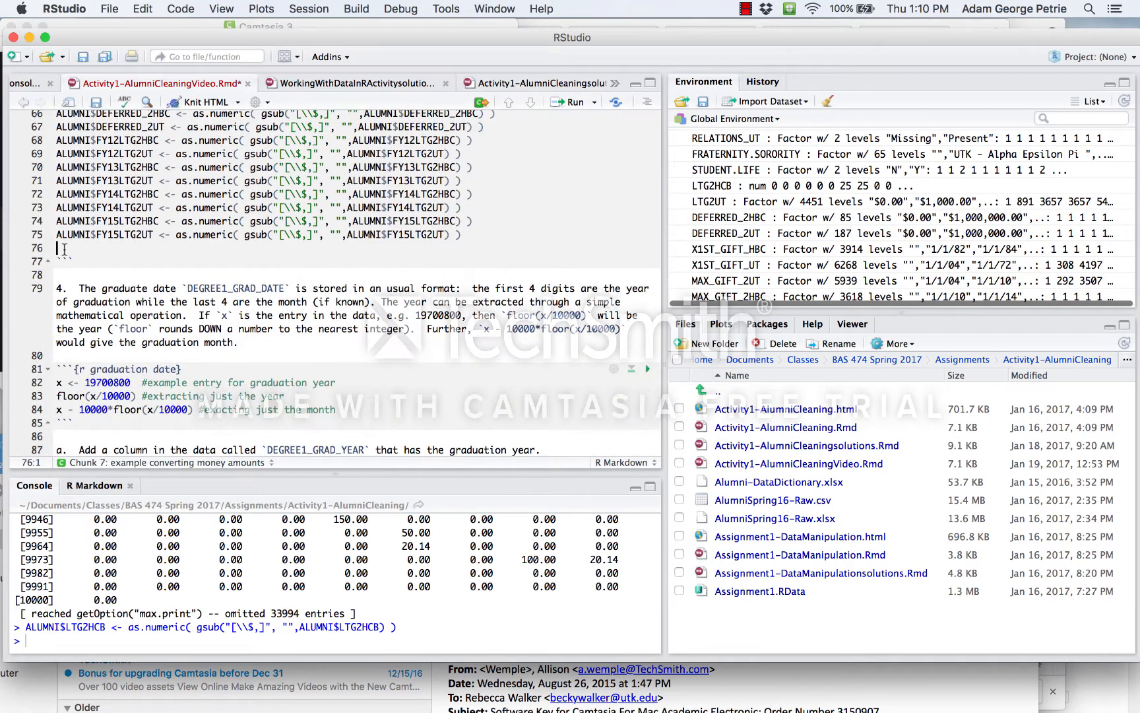
key("BackSpace")
Run the conversion code on lines 65 to 75 and check the money columns' types in the environment listing.
scroll(101, 233, "up", 3)
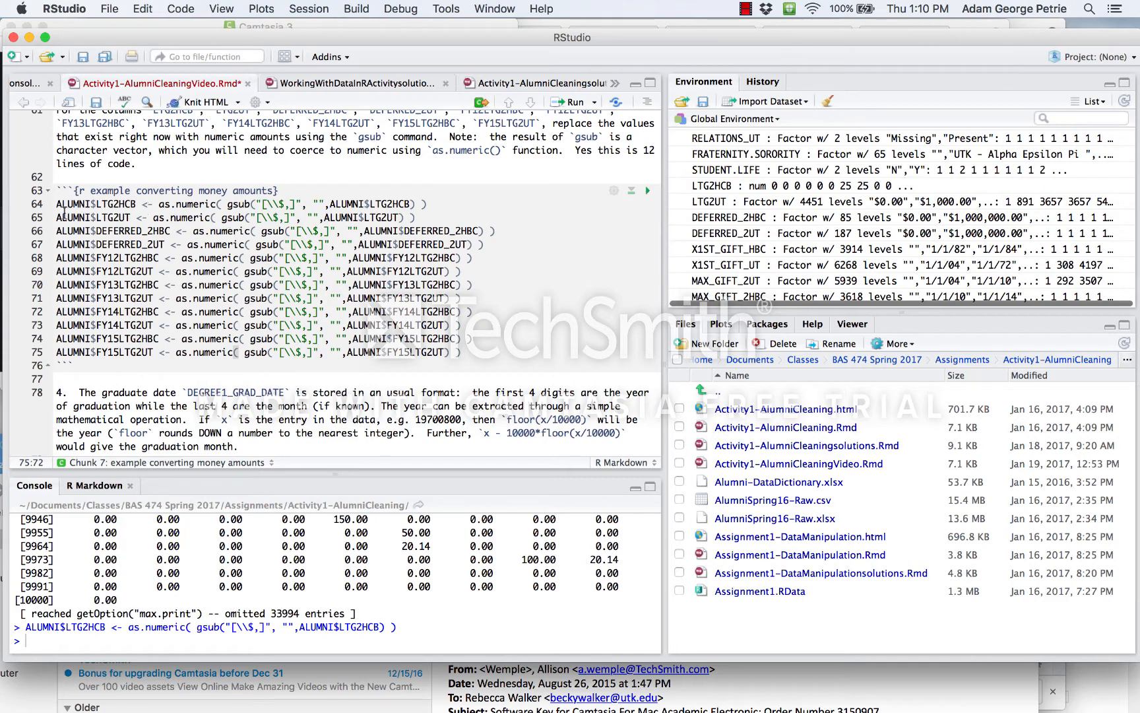
left_click_drag(56, 217, 38, 363)
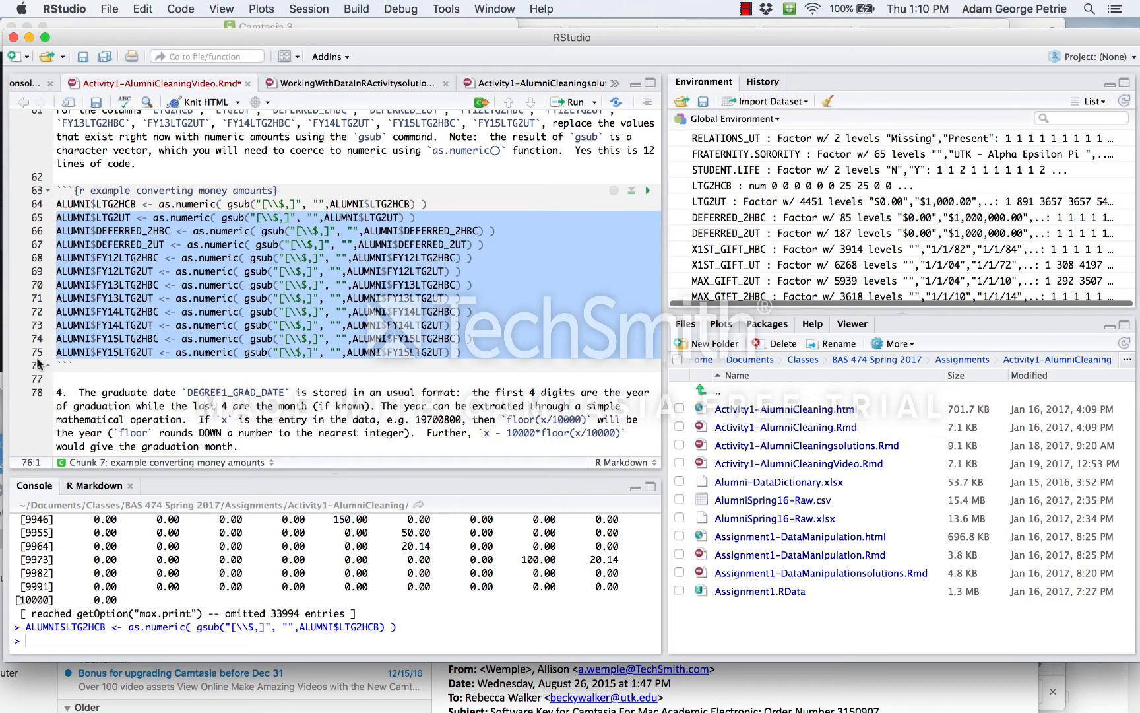
key("super+Return")
scroll(751, 182, "down", 5)
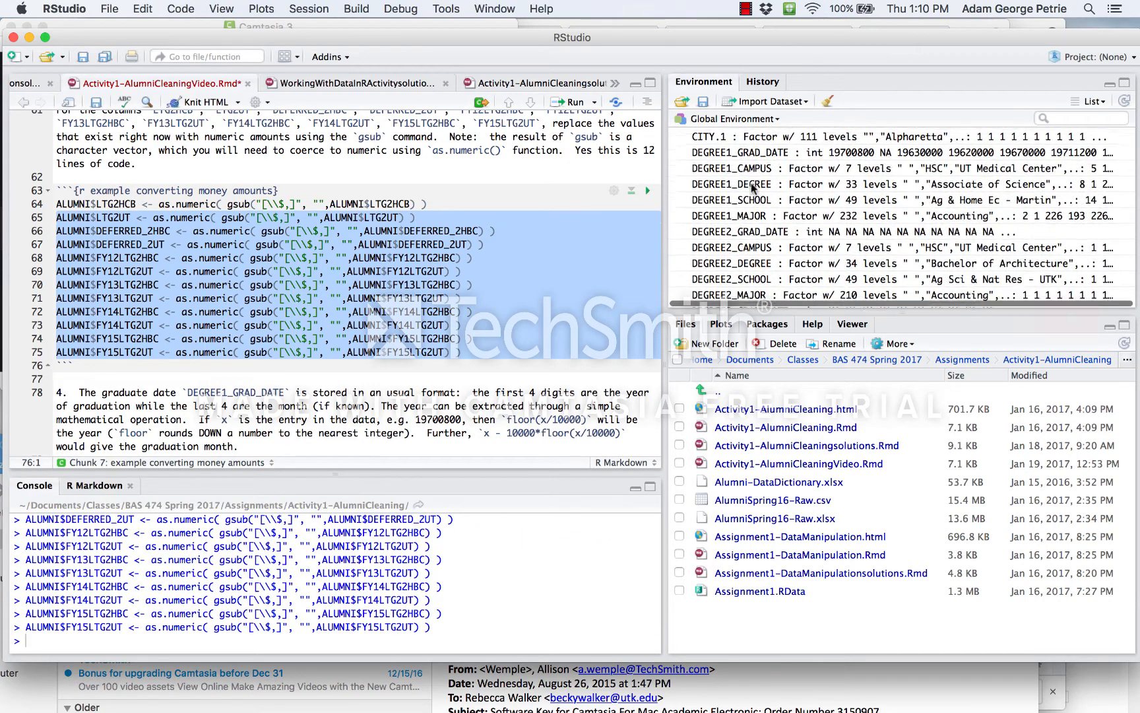
scroll(750, 182, "down", 10)
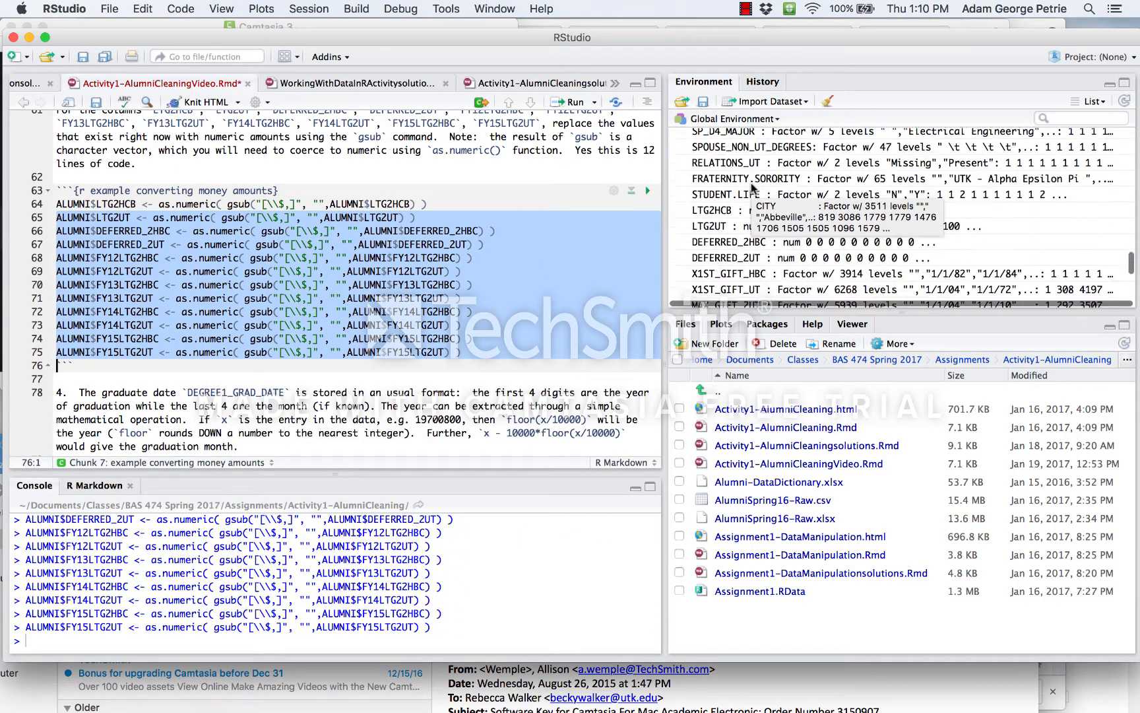
scroll(751, 187, "down", 8)
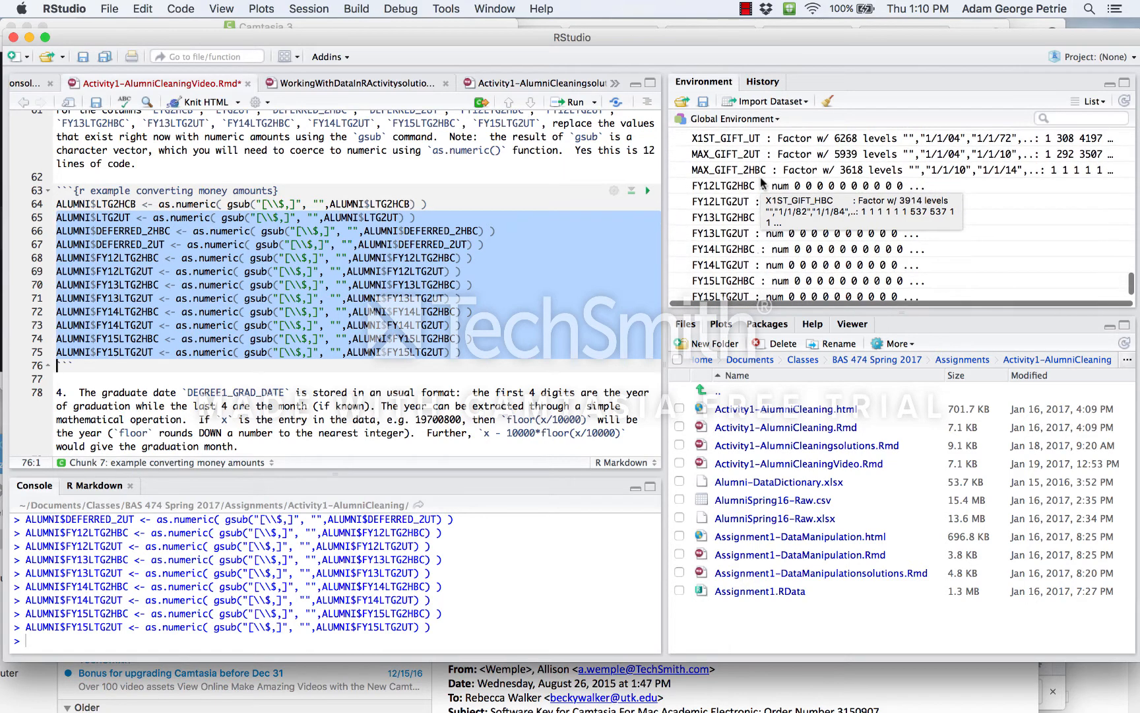
scroll(755, 241, "down", 4)
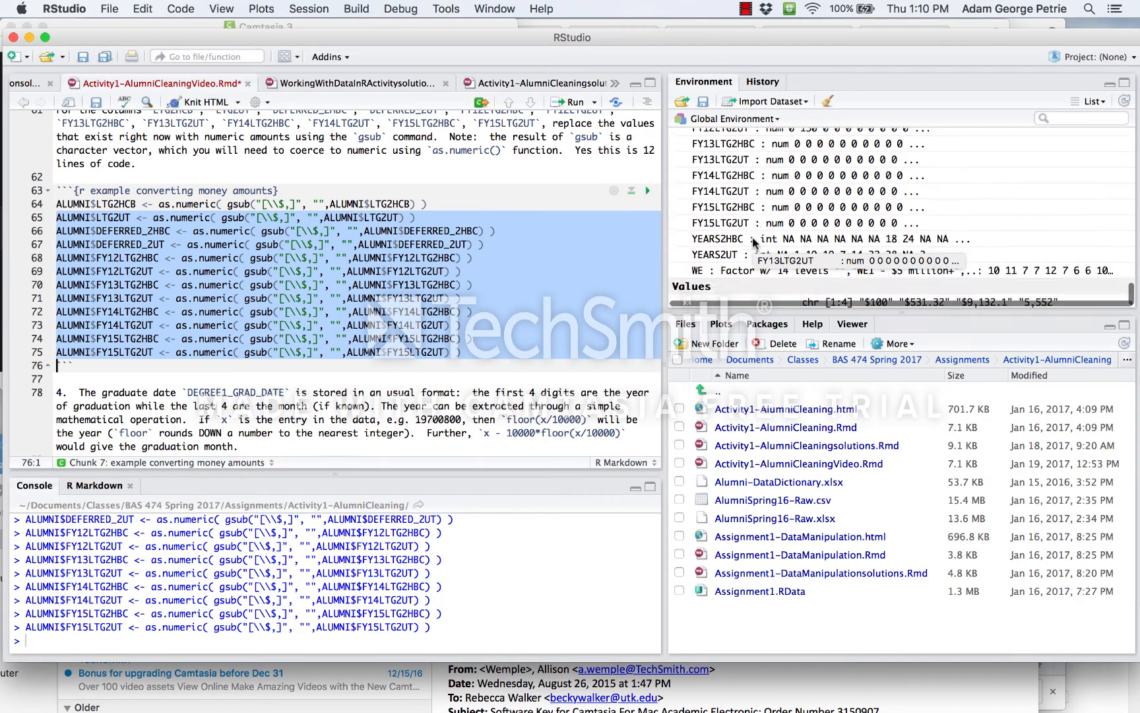
Check how DEGREE1_GRAD_DATE is stored for question 4, and run the example assignment x <- 19700800 on line 81.
left_click(262, 297)
scroll(262, 299, "down", 3)
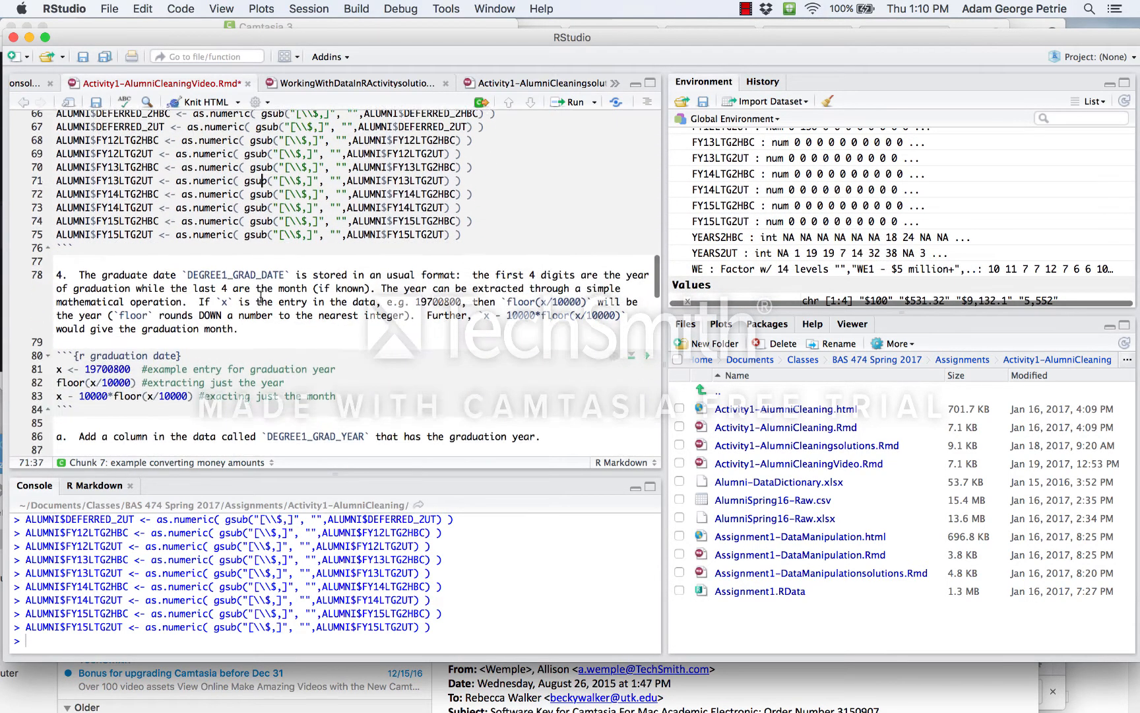
scroll(262, 298, "down", 2)
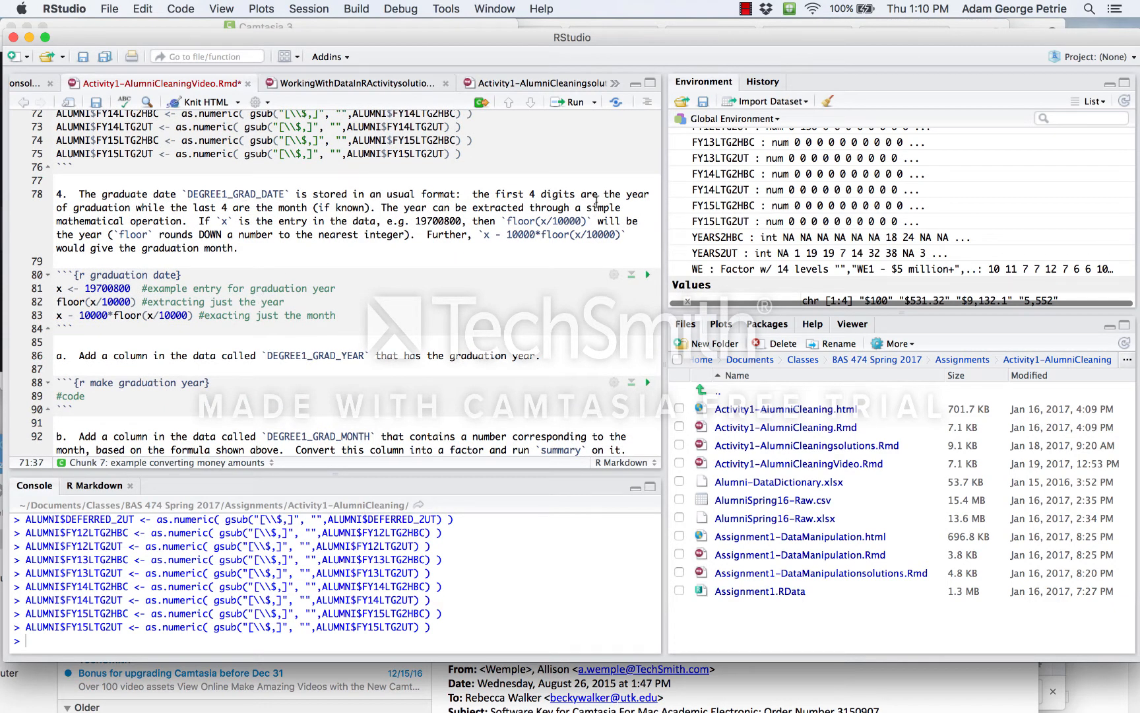
scroll(765, 183, "up", 10)
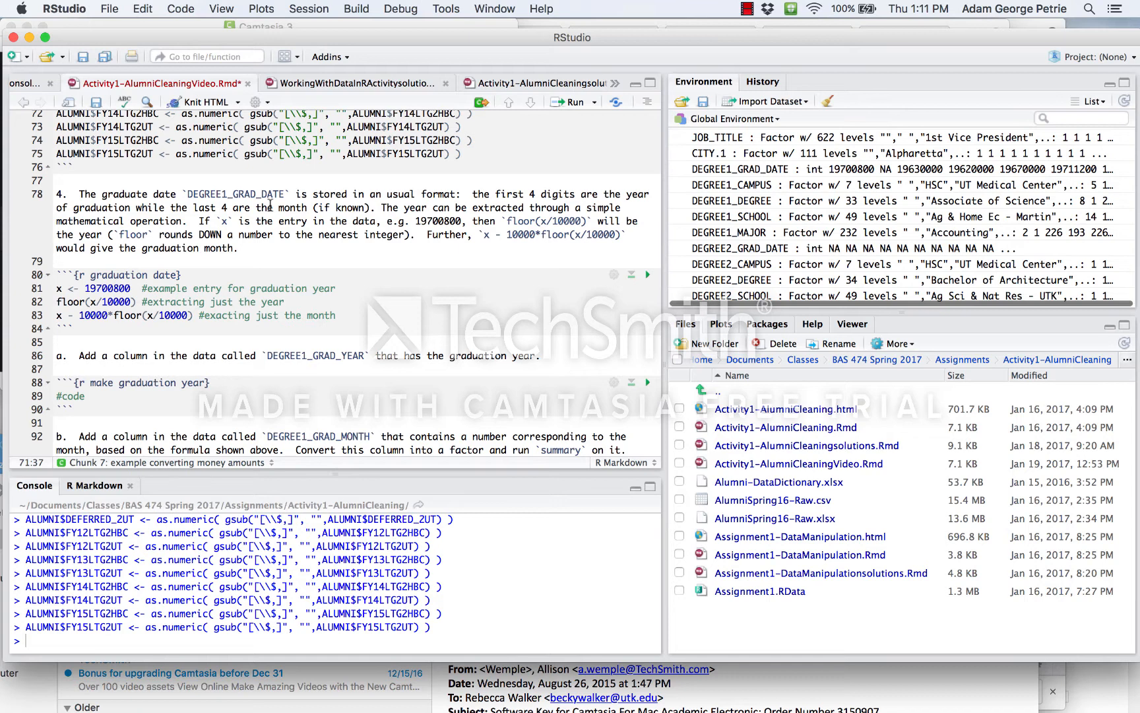
scroll(135, 293, "down", 5)
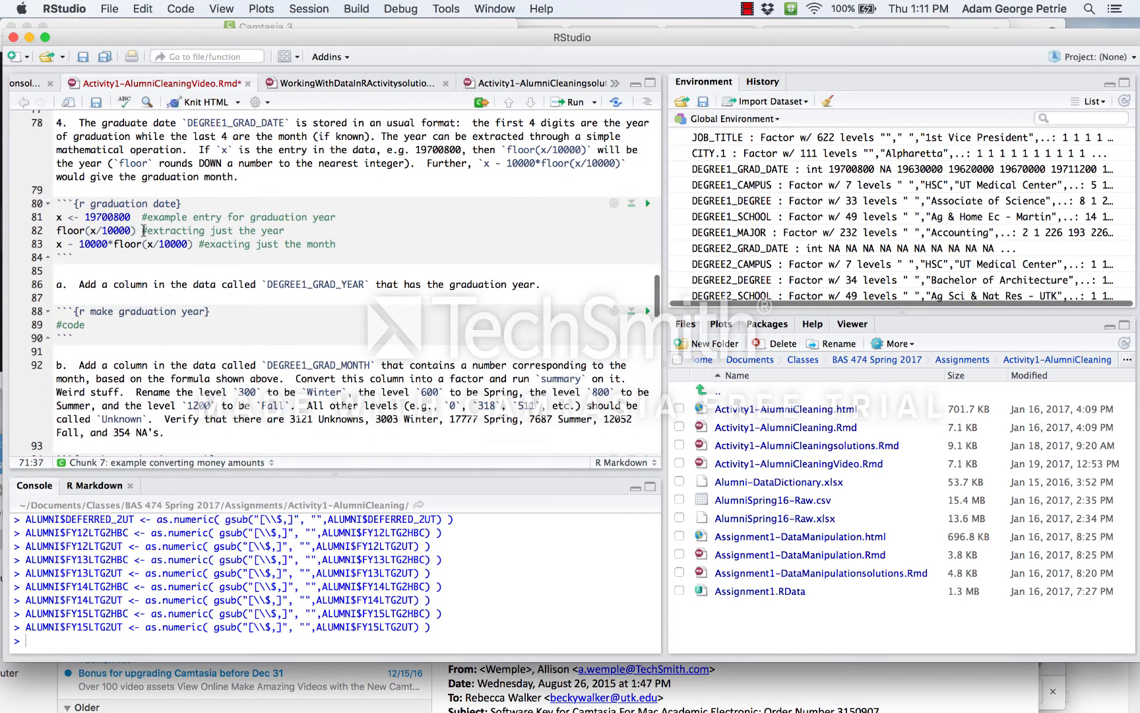
left_click(93, 217)
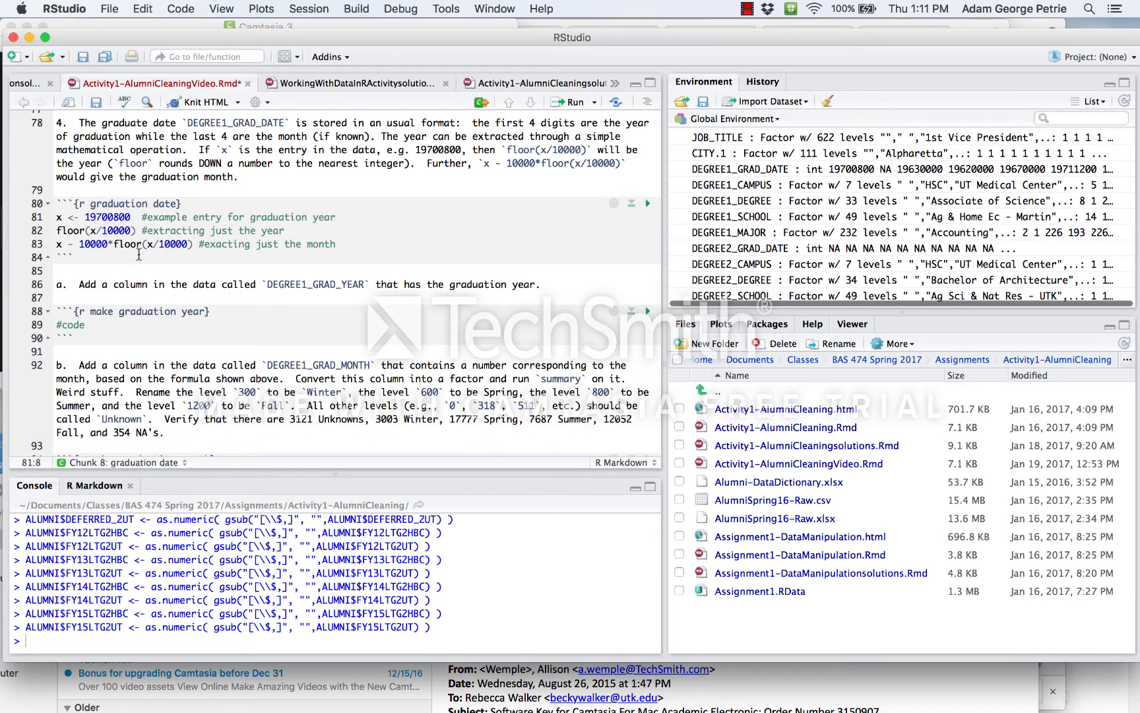
key("super+Return")
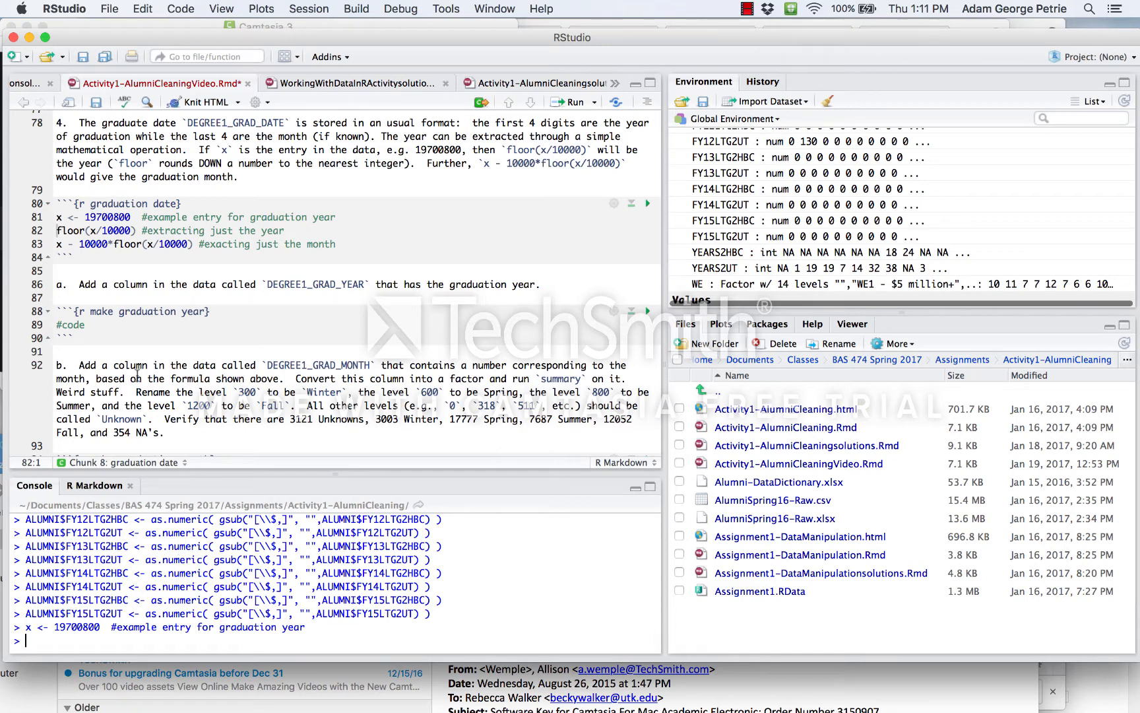
Evaluate only the x/10000 part of line 82 for the example graduation date.
left_click_drag(84, 217, 131, 217)
left_click(109, 217)
left_click(142, 217)
left_click_drag(90, 230, 131, 229)
key("super+Return")
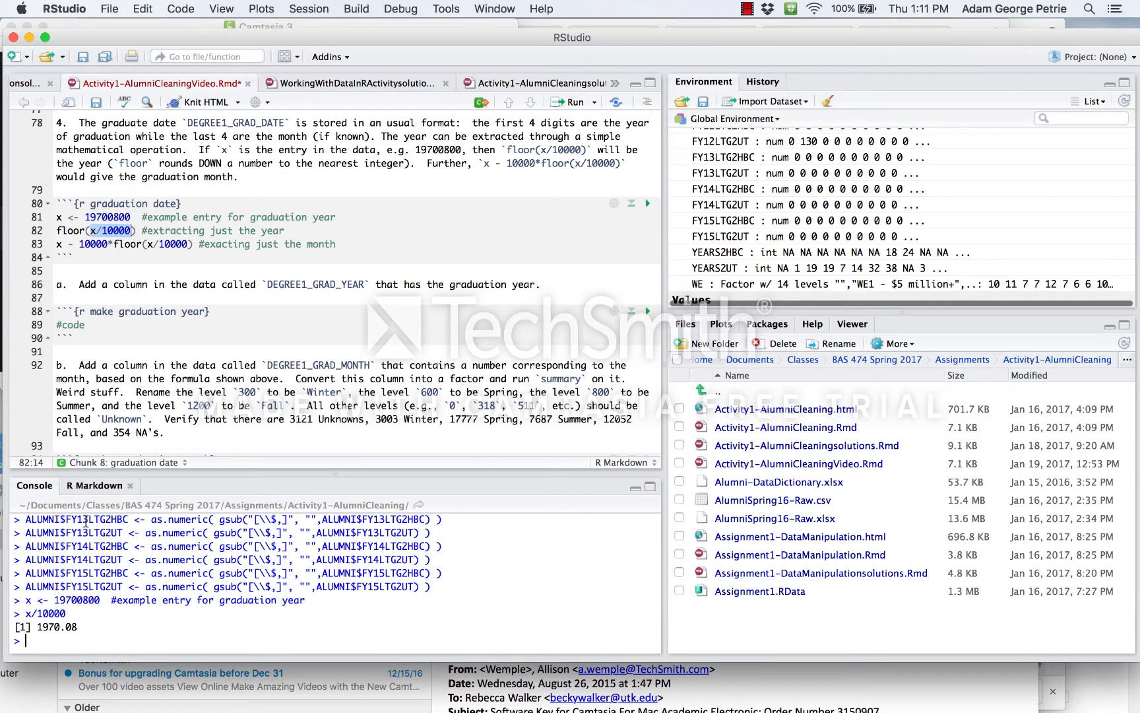
Run the whole of line 82, floor(x/10000), to extract the example's graduation year.
left_click(66, 233)
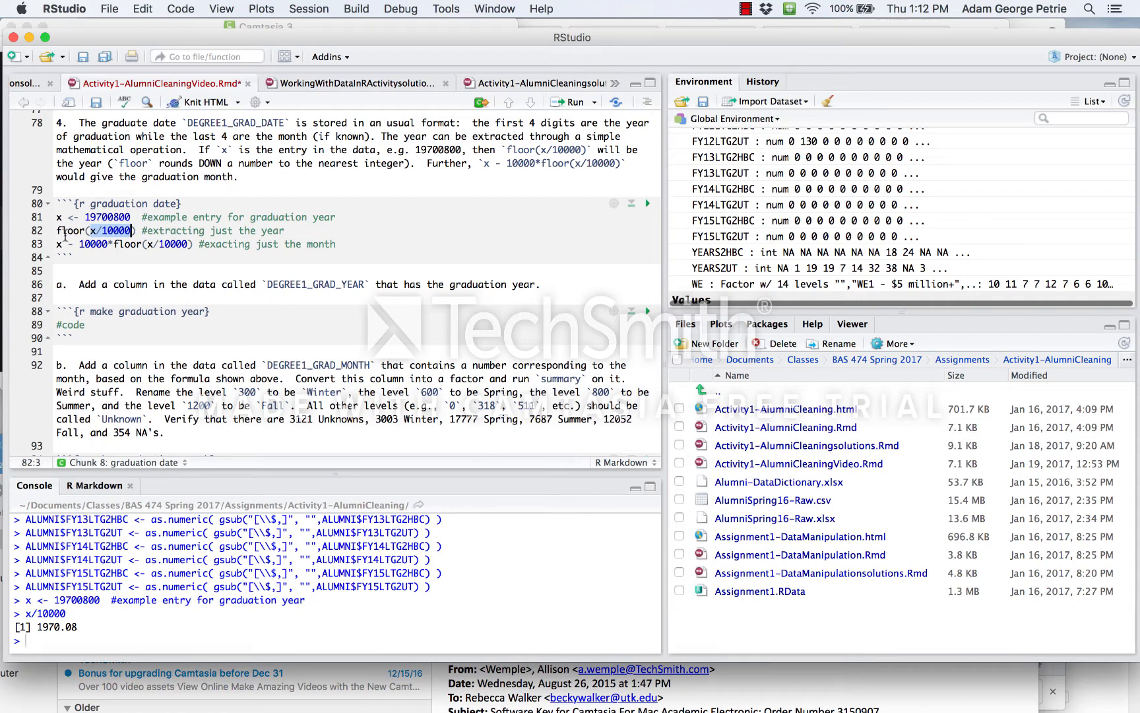
double_click(66, 232)
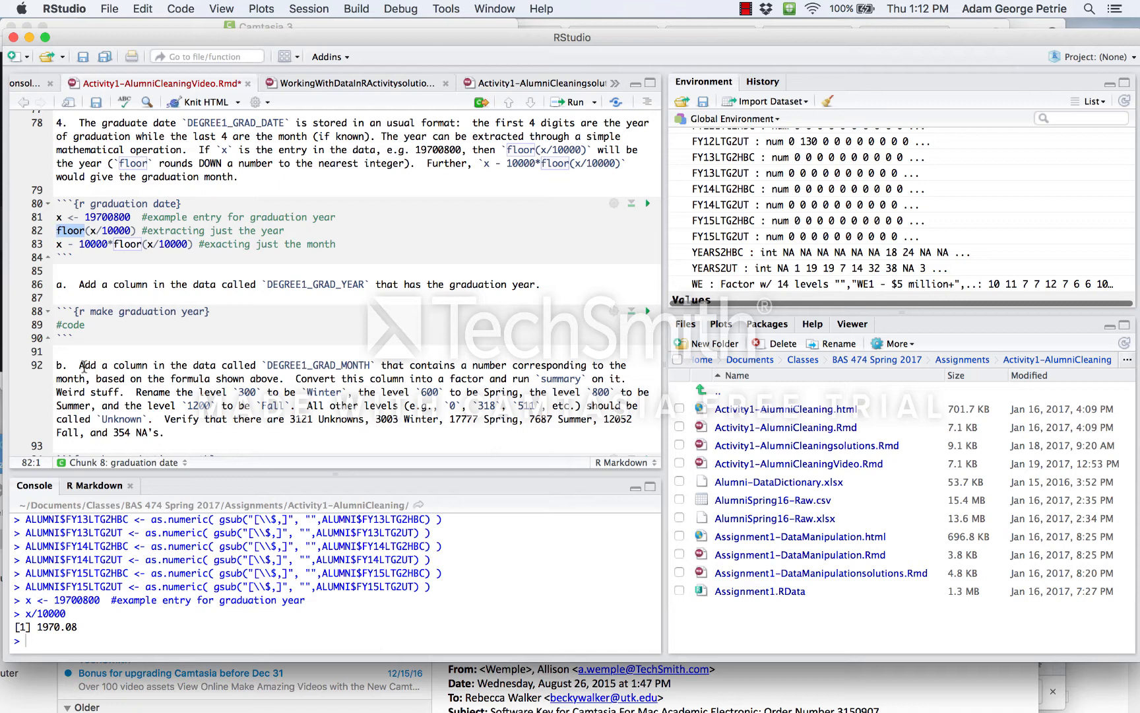
key("super+Return")
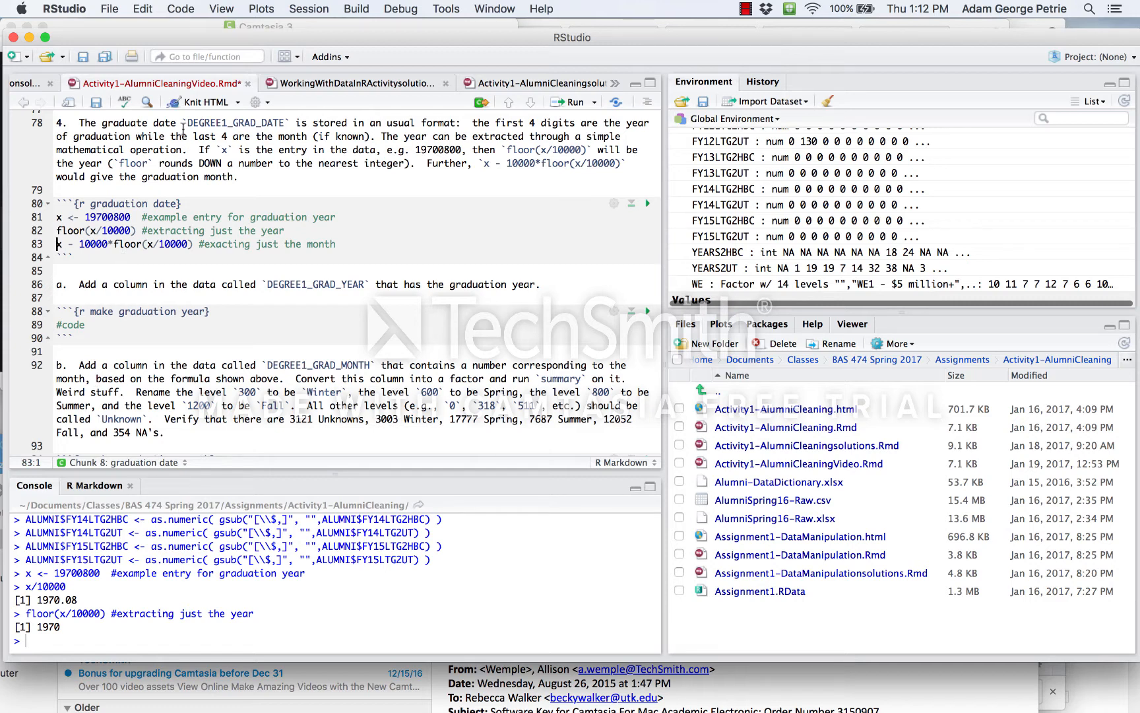
Run line 83, x - 10000*floor(x/10000), to extract the example's graduation month.
left_click(108, 244)
left_click(102, 243)
key("super+Return")
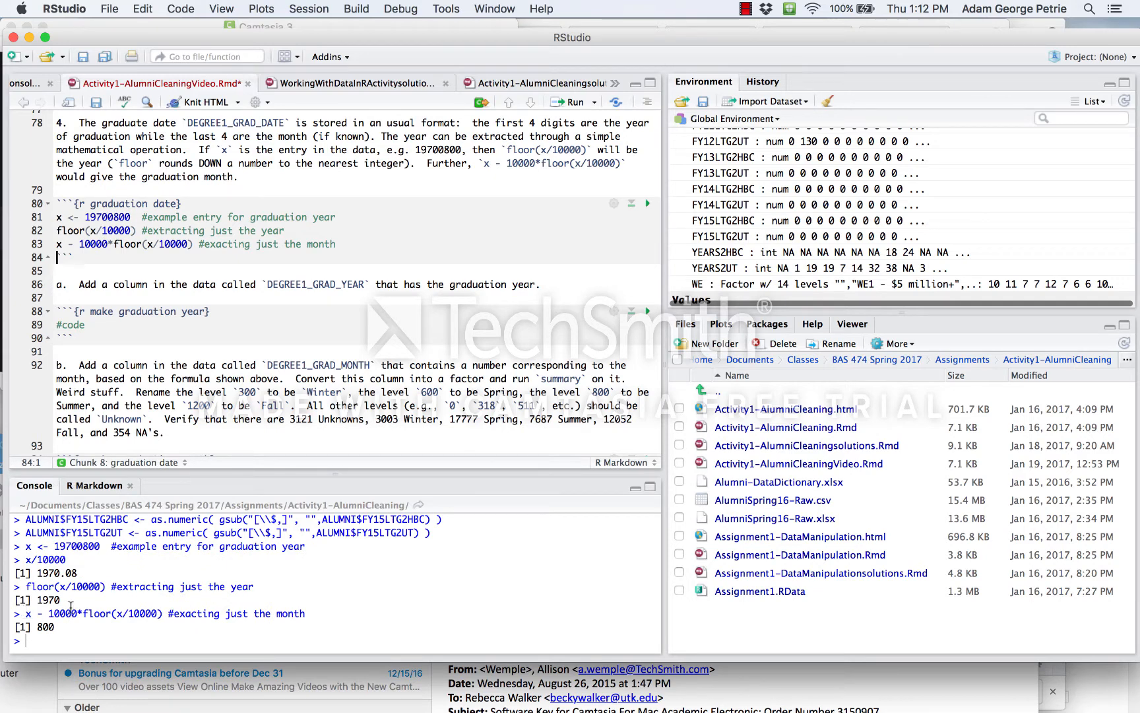
left_click_drag(77, 547, 99, 546)
left_click(137, 243)
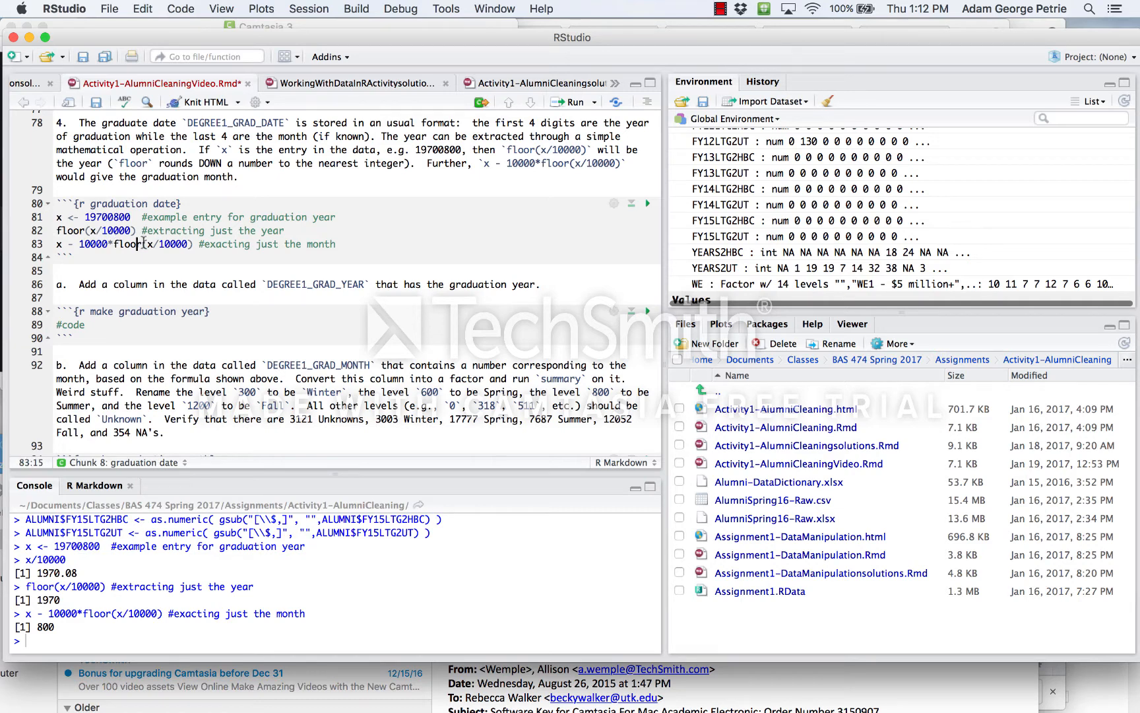
Replace the #code placeholder in the make graduation year chunk with ALUMNI$DEGREE1_GRAD_YEAR, taking the column name from question 4a.
scroll(151, 228, "down", 4)
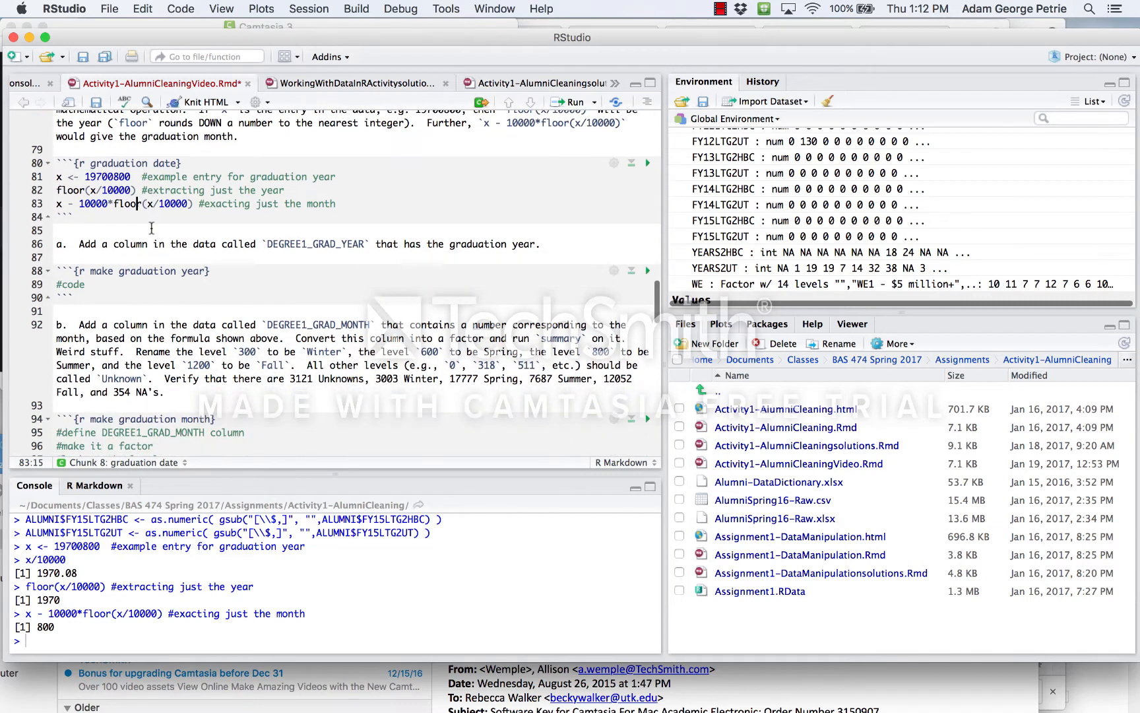
scroll(151, 228, "up", 6)
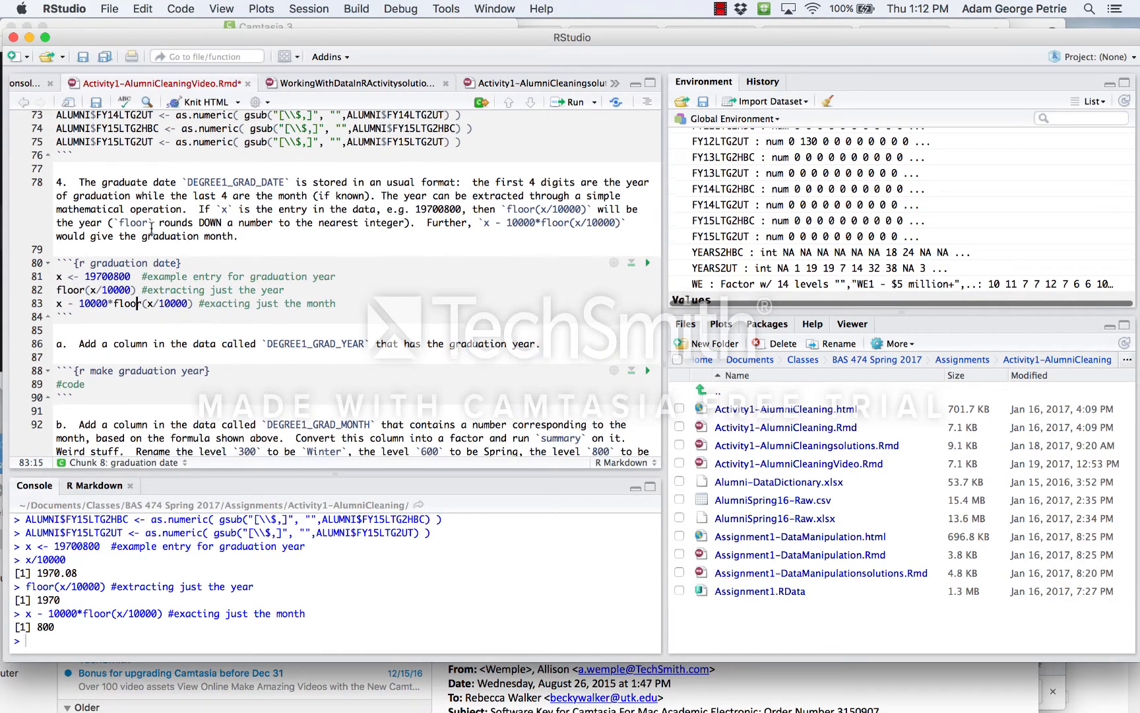
scroll(151, 228, "down", 2)
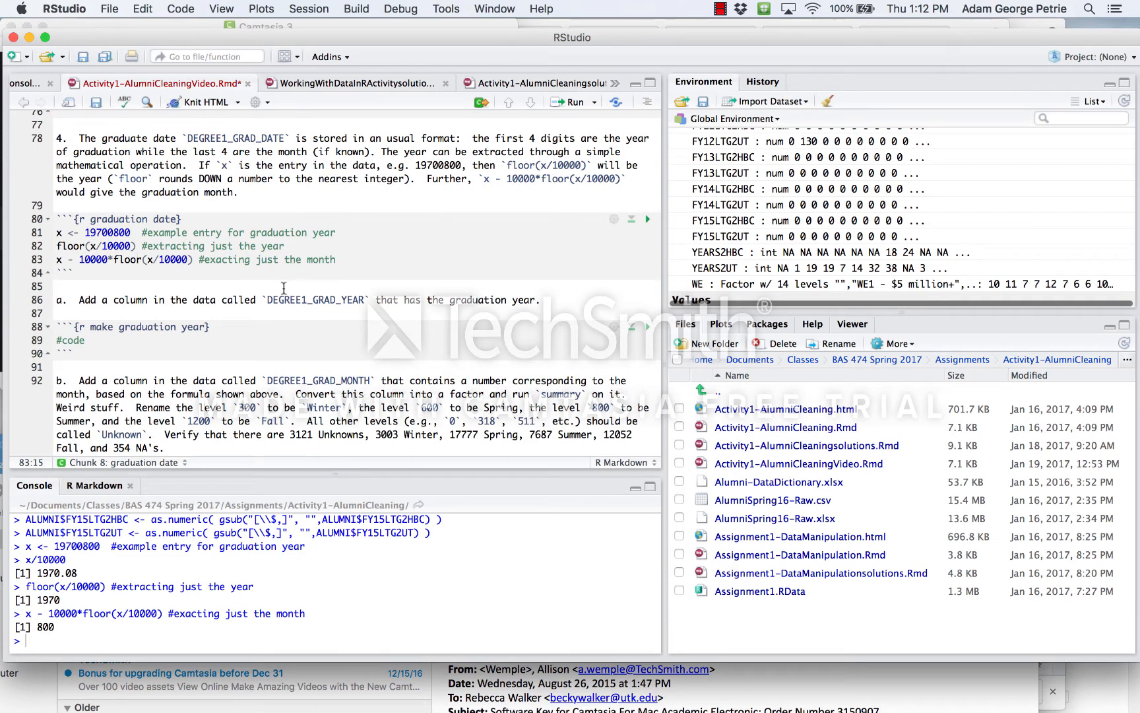
left_click_drag(266, 299, 364, 298)
key("super+c")
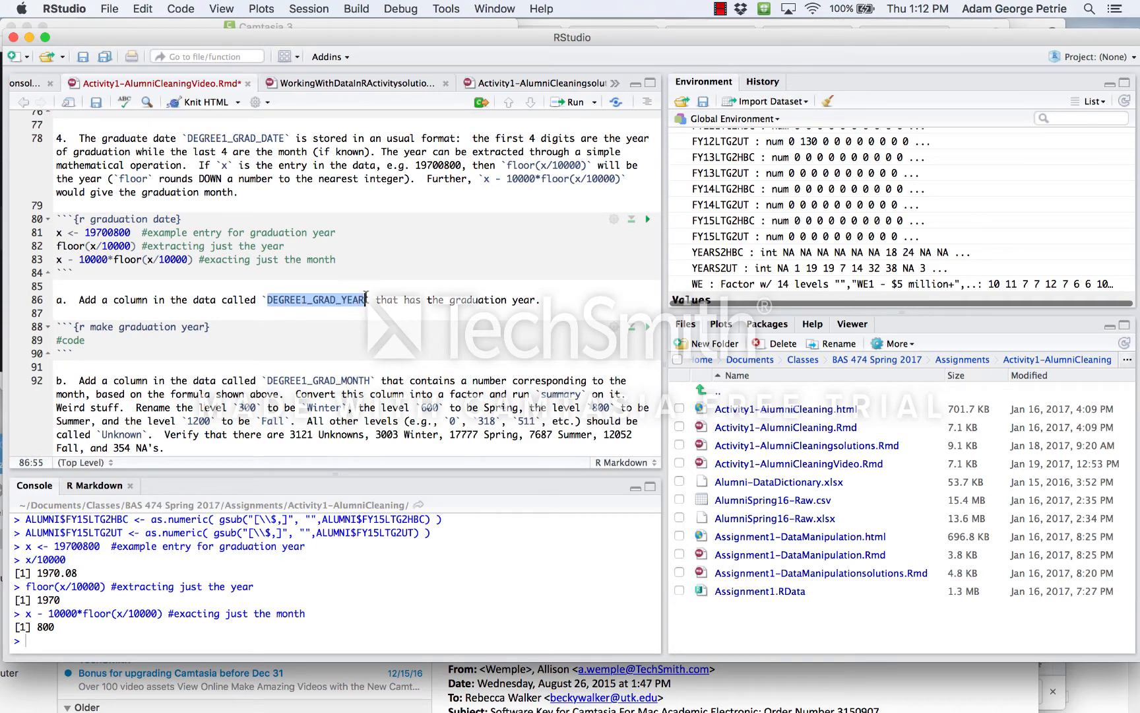
left_click(86, 340)
left_click_drag(86, 339, 53, 343)
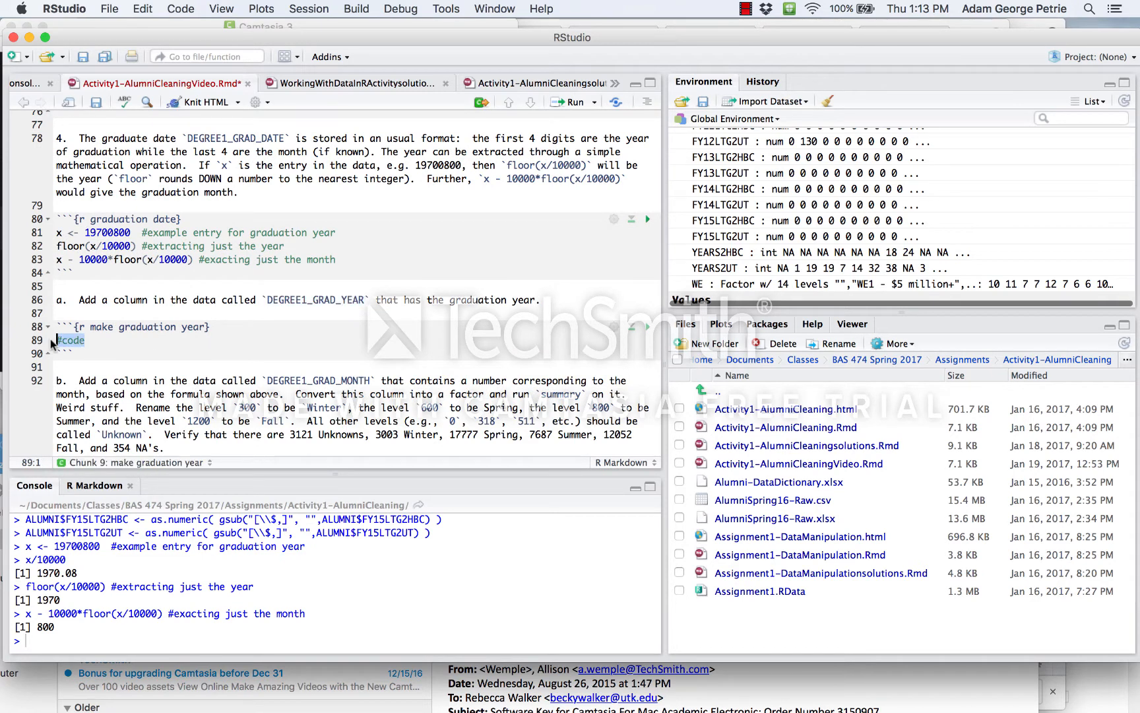
key("super+v")
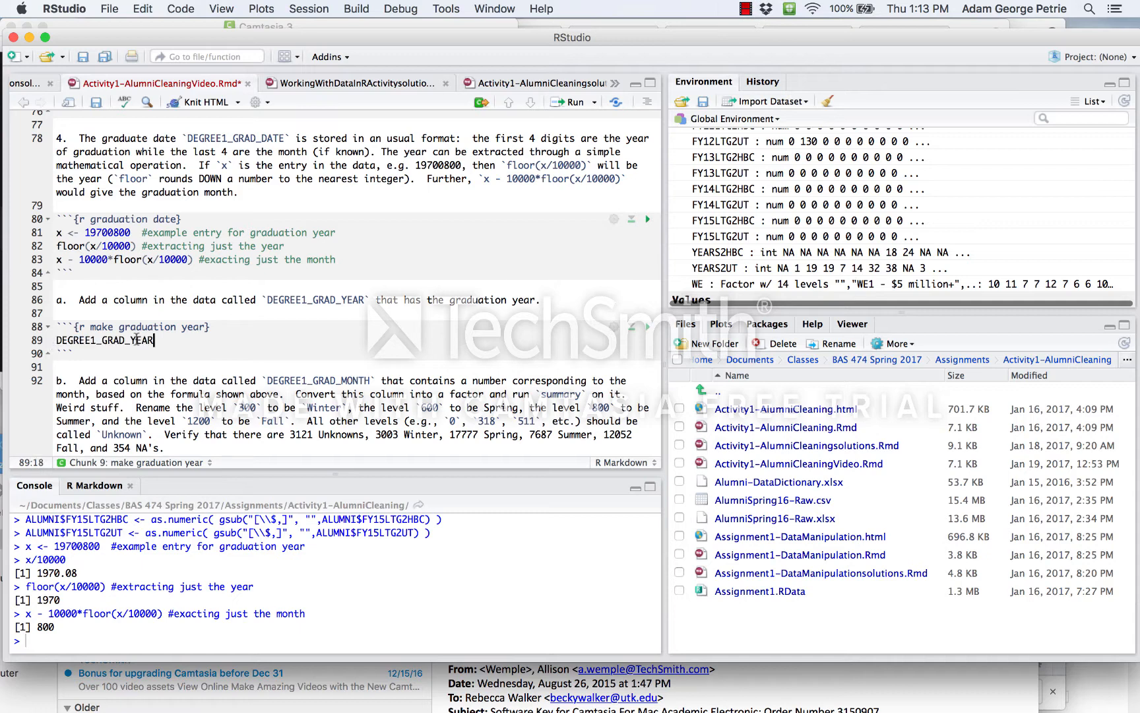
left_click(56, 340)
type("ALUMNI$")
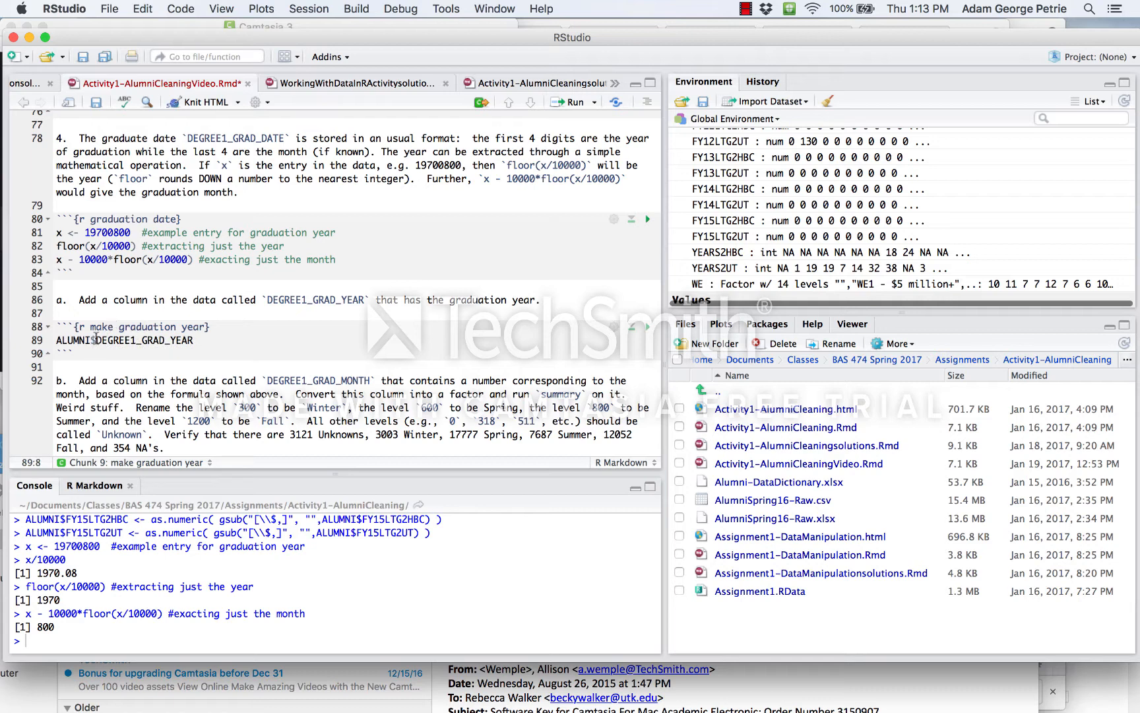
Assign floor(x/10000), copied from line 82, to ALUMNI$DEGREE1_GRAD_YEAR on line 89.
left_click(205, 342)
type("<-")
left_click_drag(57, 246, 137, 246)
key("super+c")
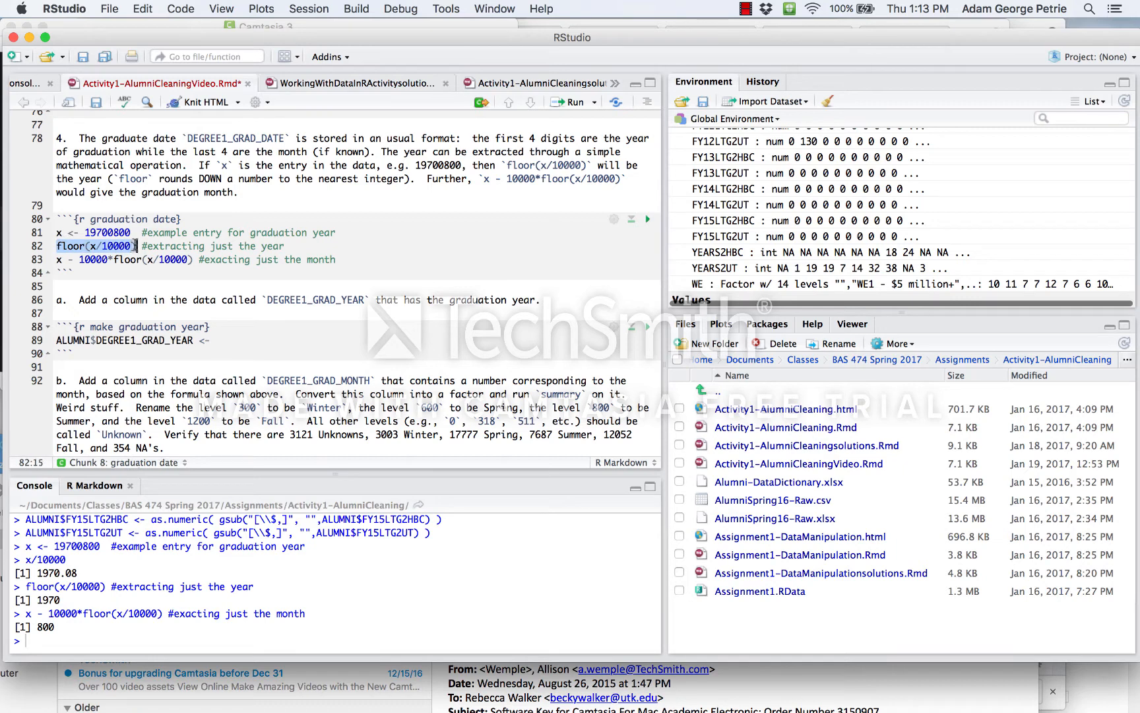
left_click(239, 340)
key("super+v")
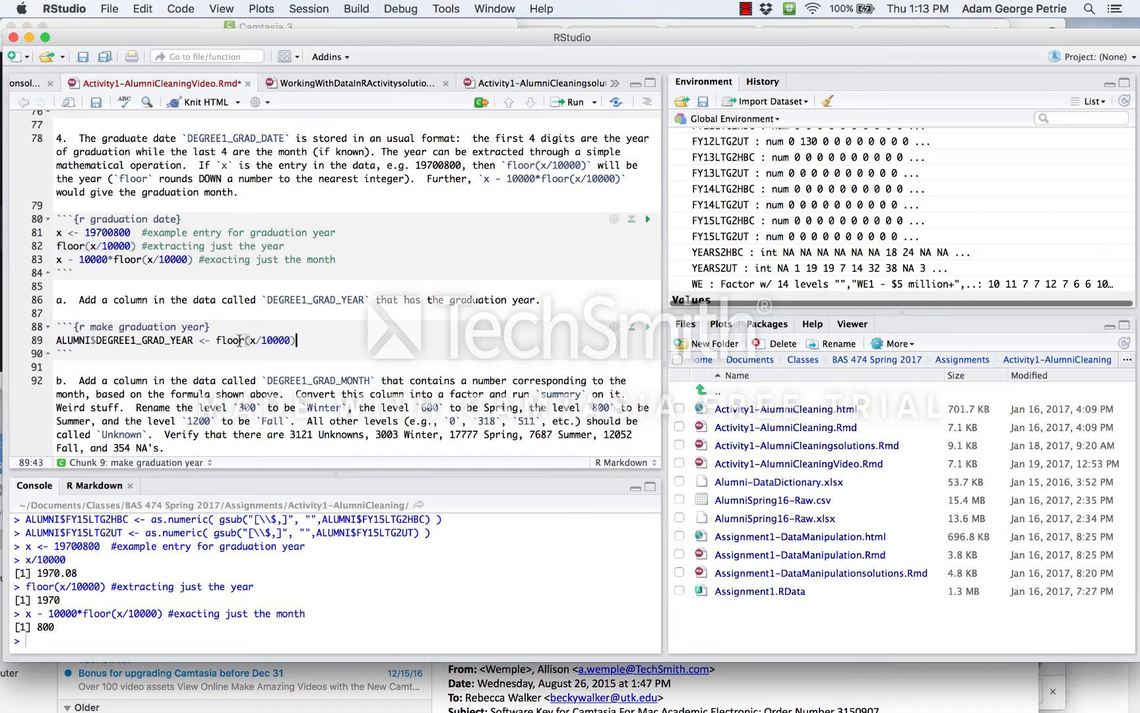
Replace x inside floor(x/10000) on line 89 with ALUMNI$DEGREE1_GRAD_DATE, copying the column name from question 4.
left_click(252, 340)
left_click_drag(188, 138, 285, 138)
key("super+c")
double_click(252, 339)
key("super+v")
type("ALUMNI$")
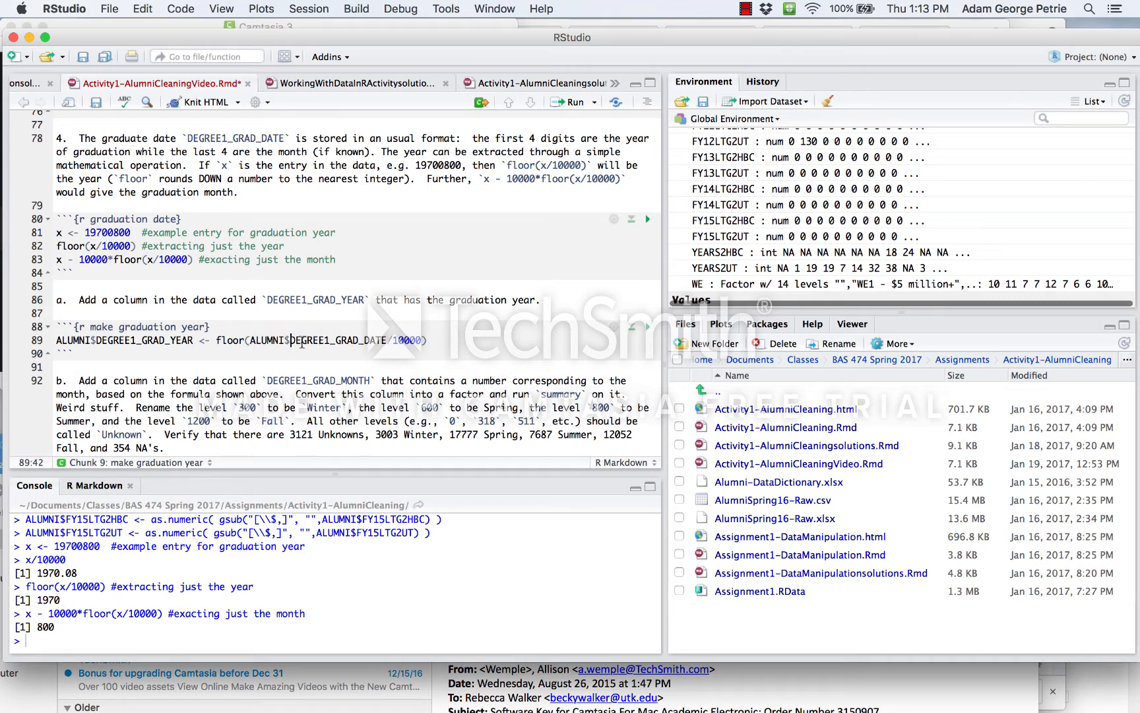
Run only floor(ALUMNI$DEGREE1_GRAD_DATE/10000) from line 89 and look through the printed graduation years.
left_click_drag(215, 339, 444, 335)
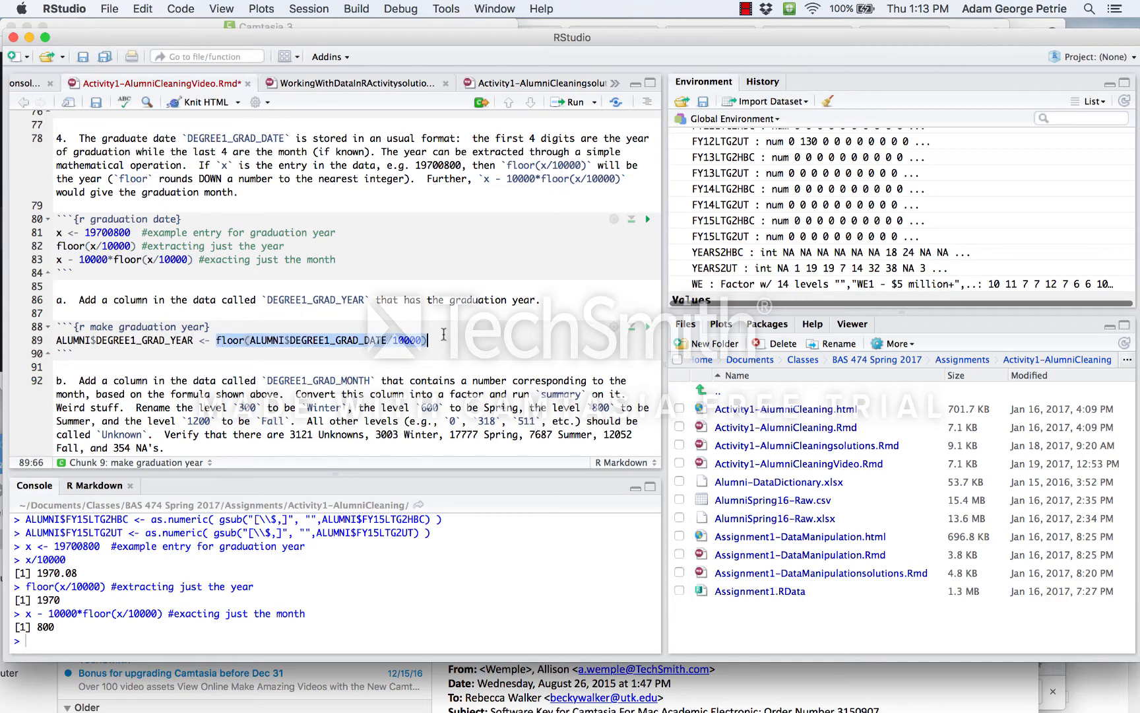
key("super+Return")
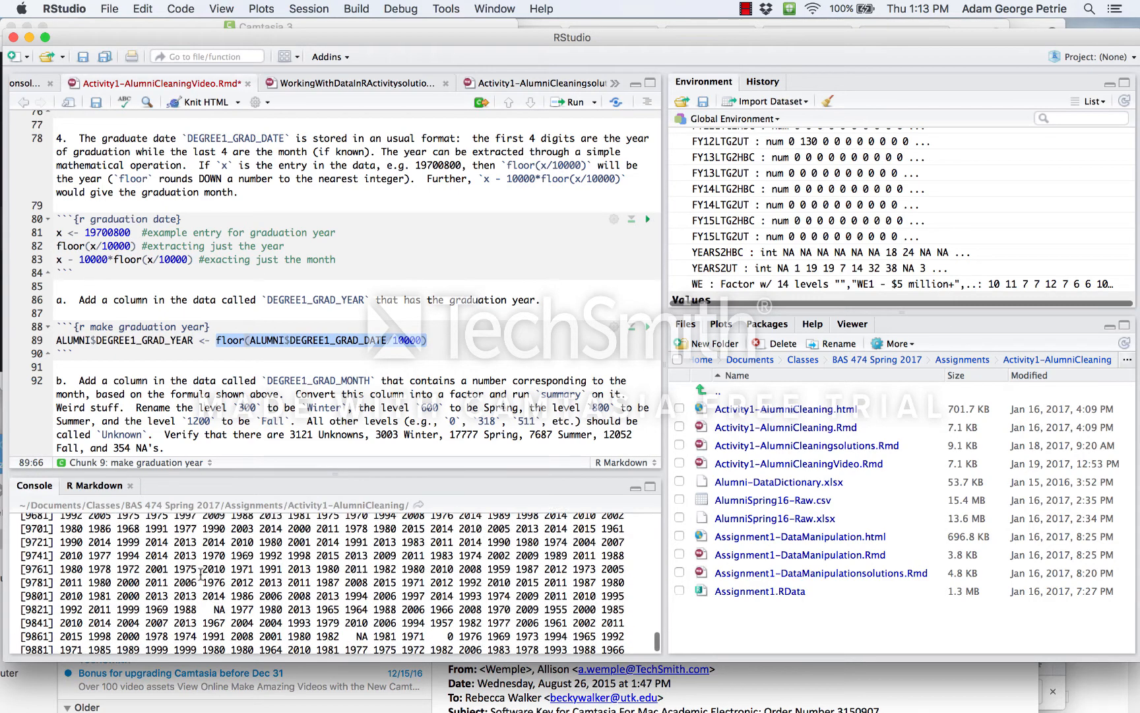
scroll(275, 548, "up", 5)
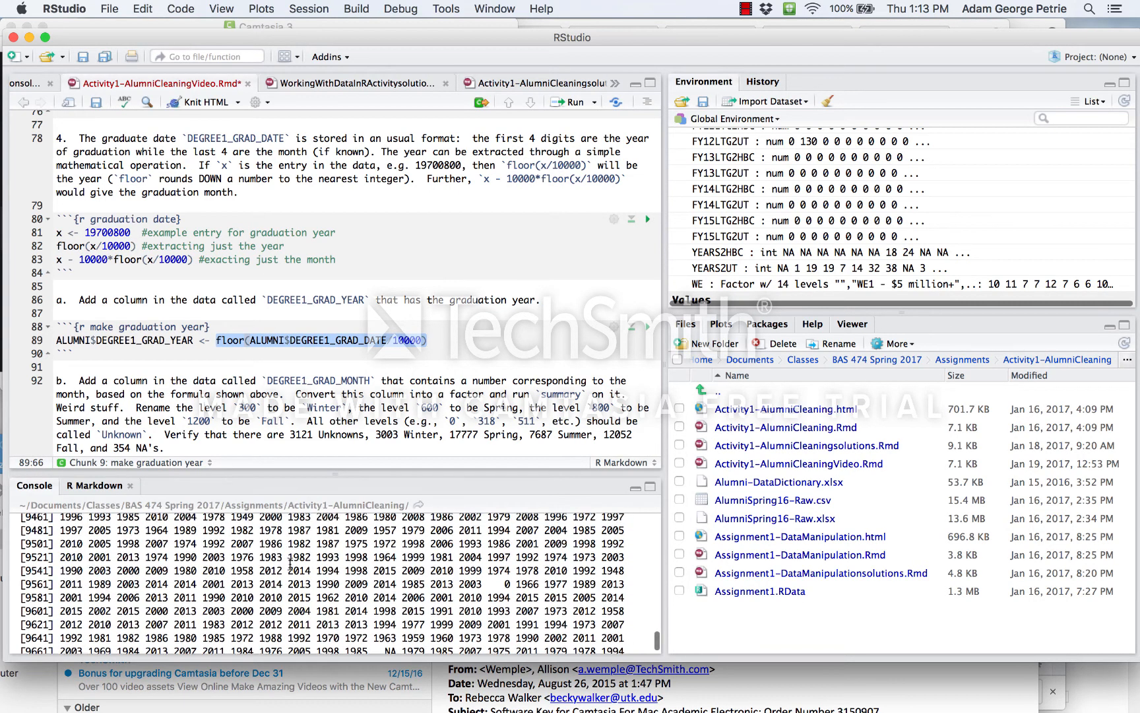
scroll(290, 564, "down", 5)
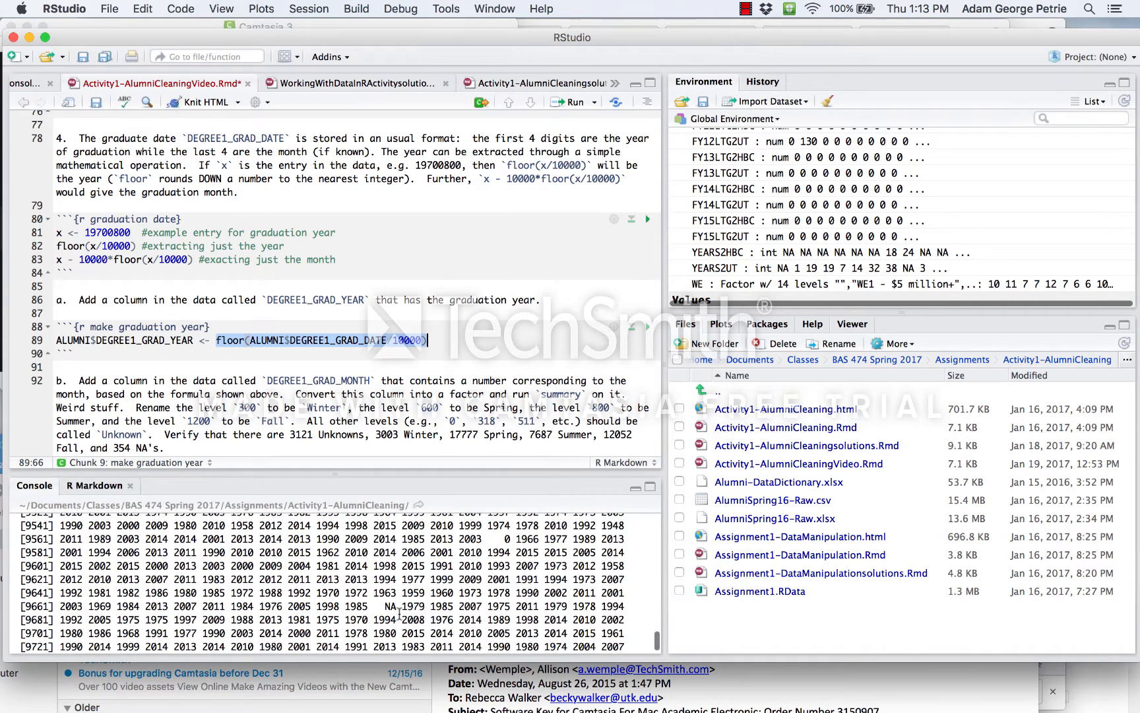
Run the whole of line 89 to add the DEGREE1_GRAD_YEAR column to ALUMNI.
left_click(235, 341)
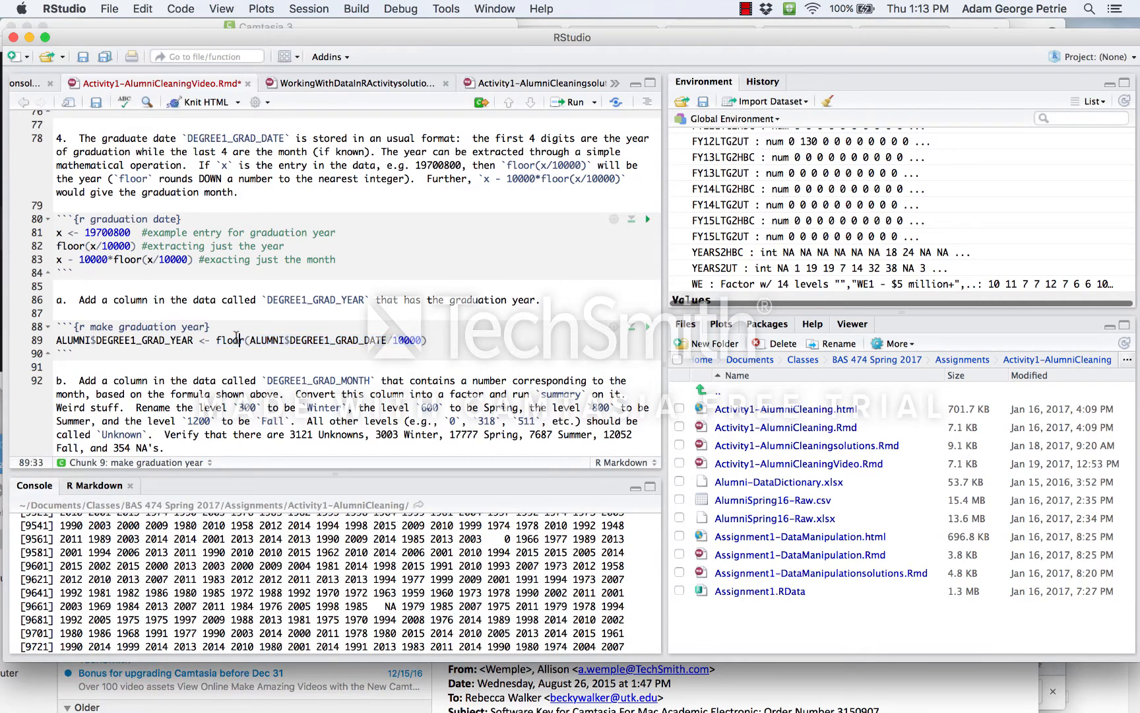
left_click(229, 340)
key("super+Return")
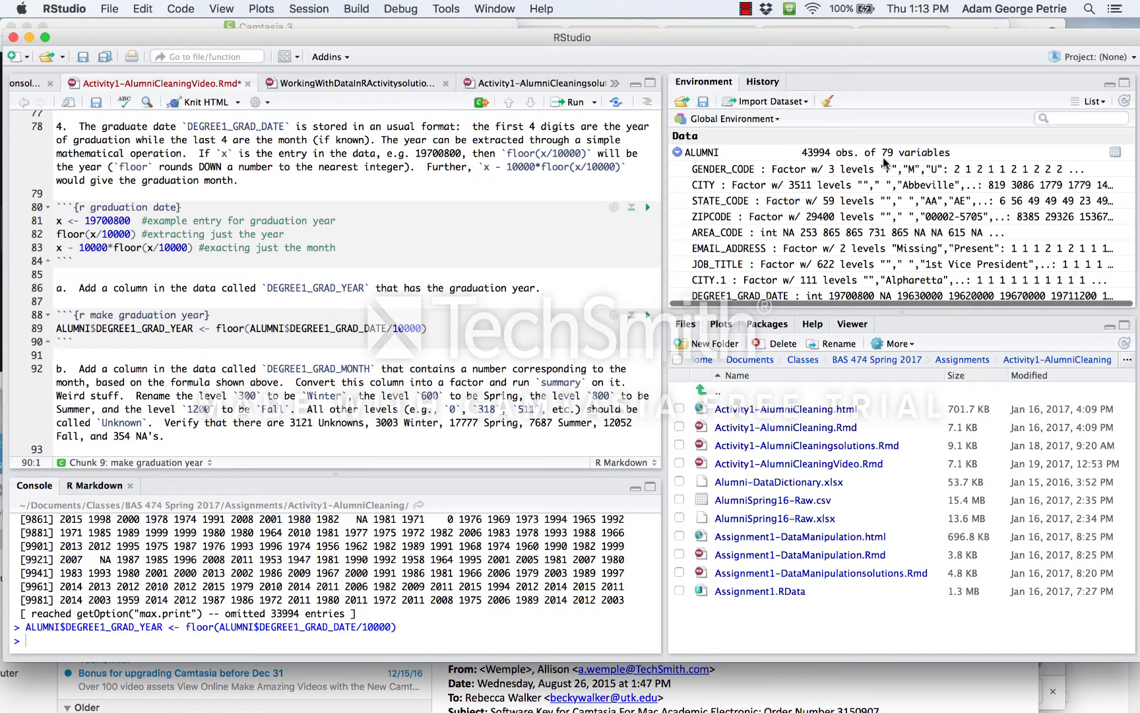
Begin line 95 of the make graduation month chunk with ALUMNI$DEGREE1_GRAD_MONTH <-, adapting the column reference from line 89.
scroll(179, 338, "down", 3)
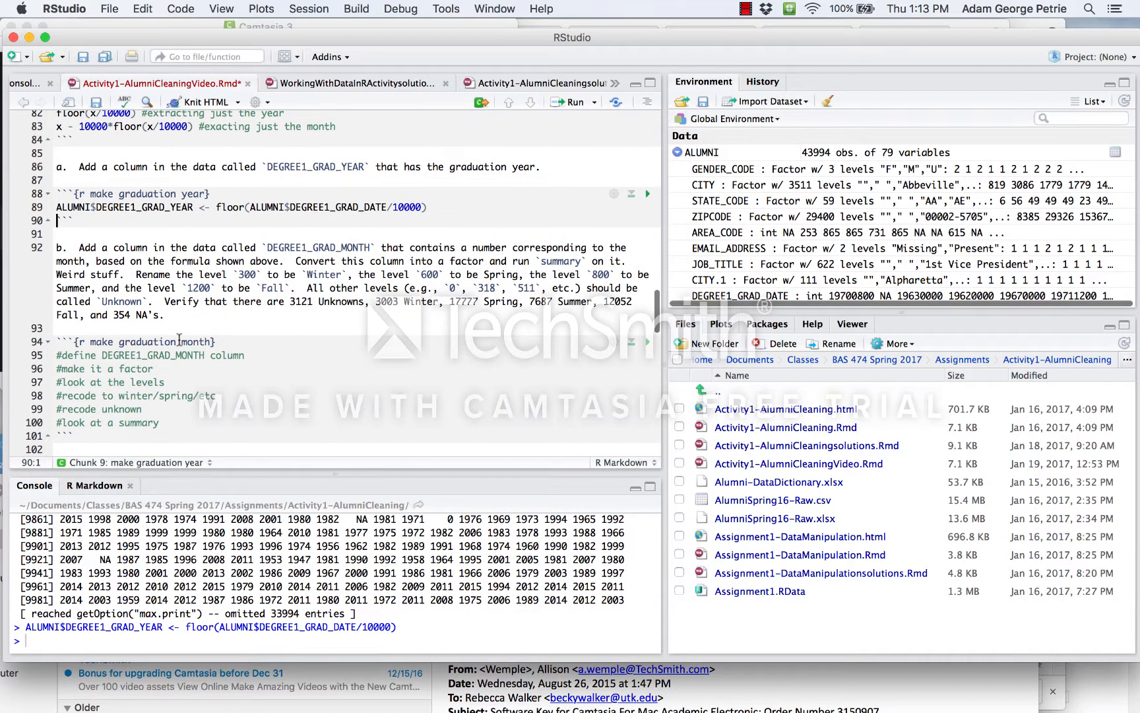
scroll(161, 227, "down", 2)
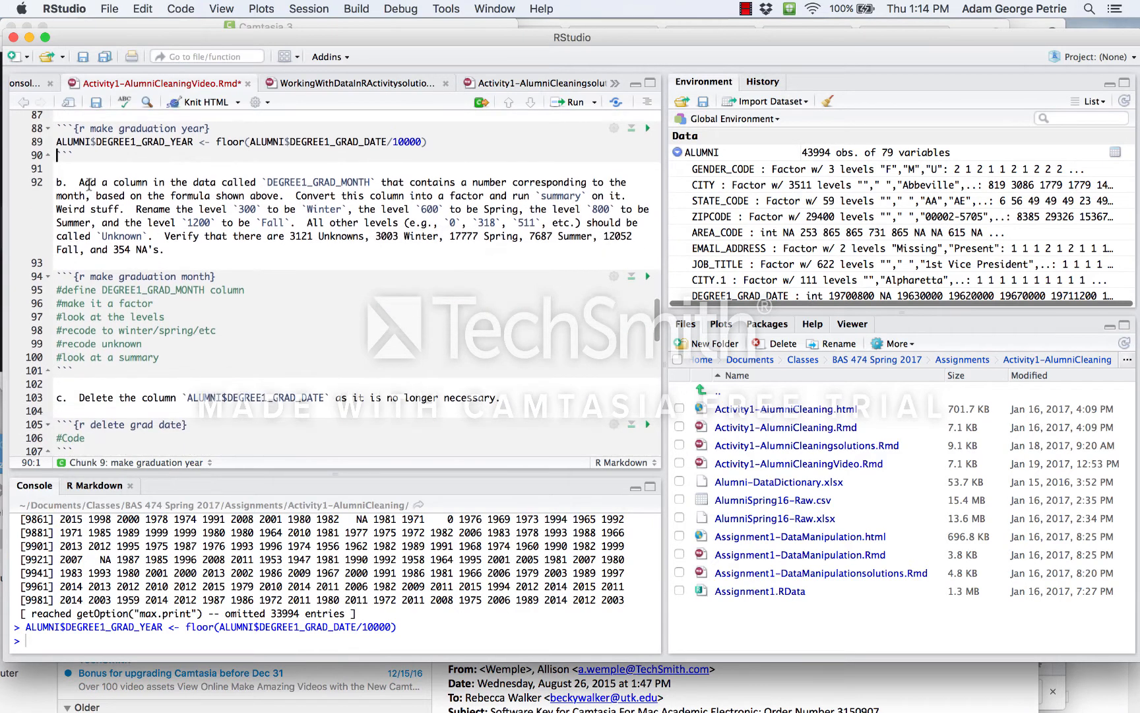
scroll(367, 178, "up", 2)
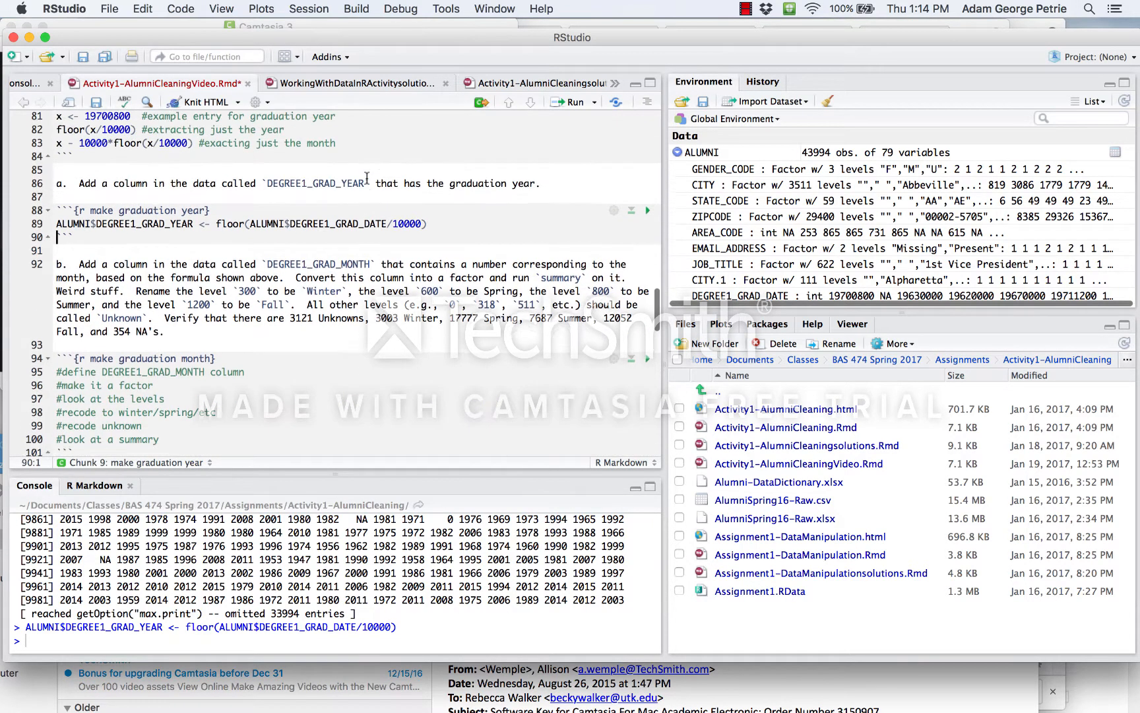
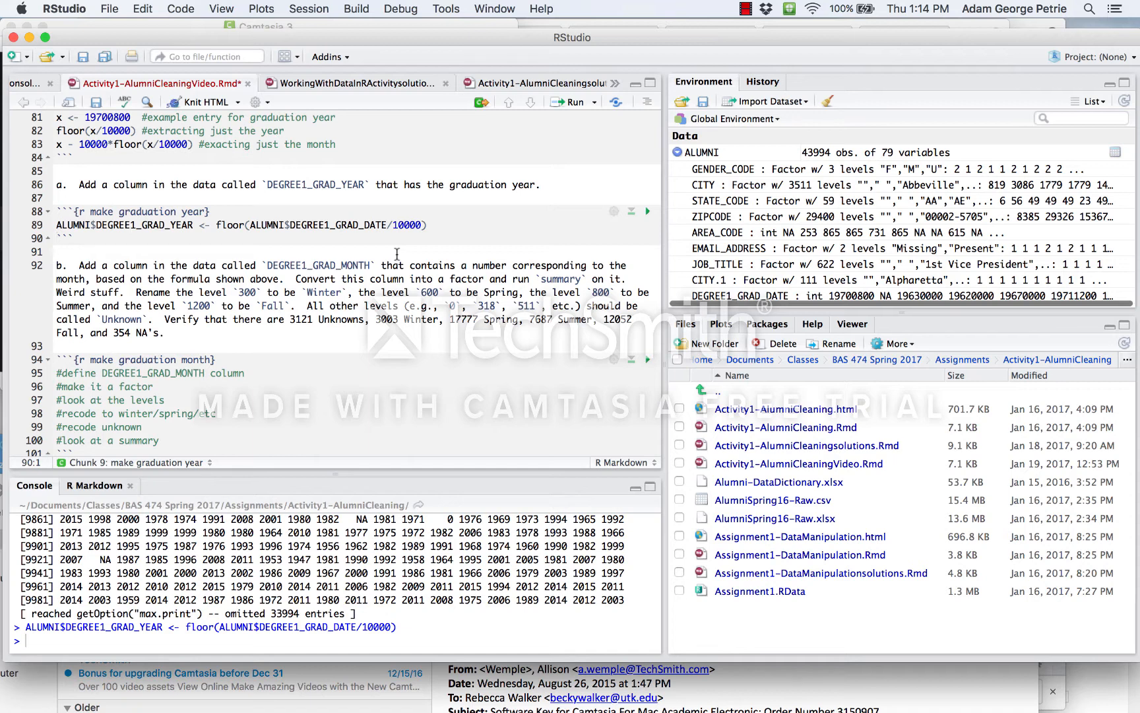
scroll(188, 313, "down", 3)
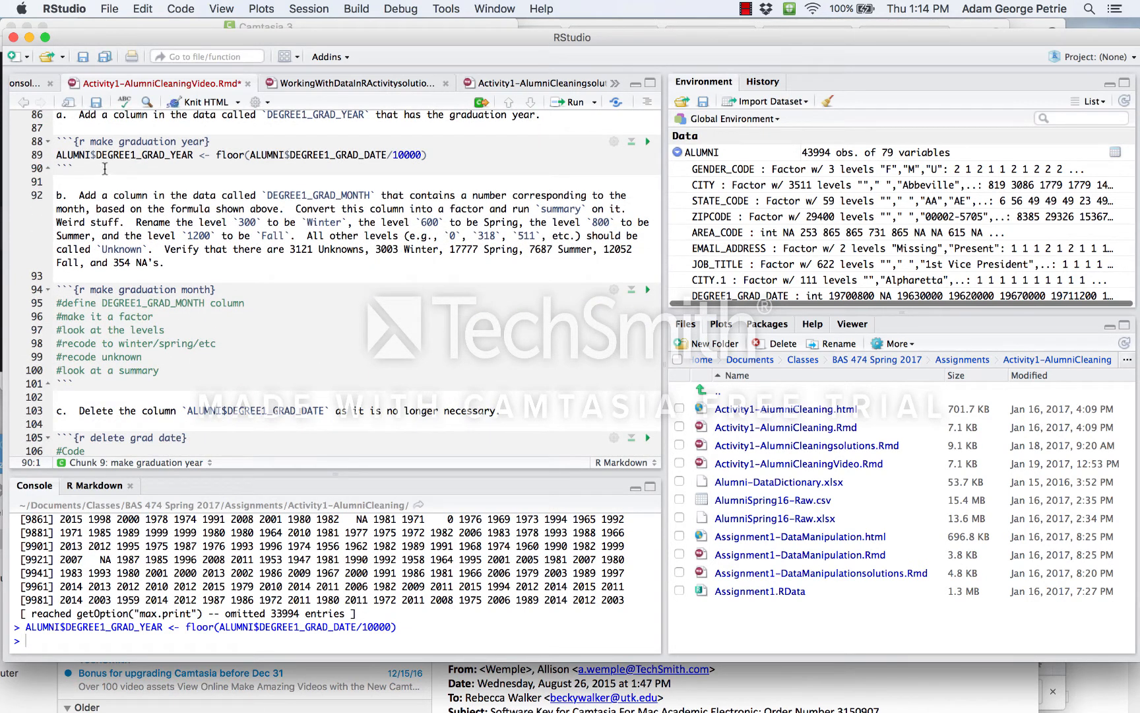
left_click_drag(194, 154, 56, 154)
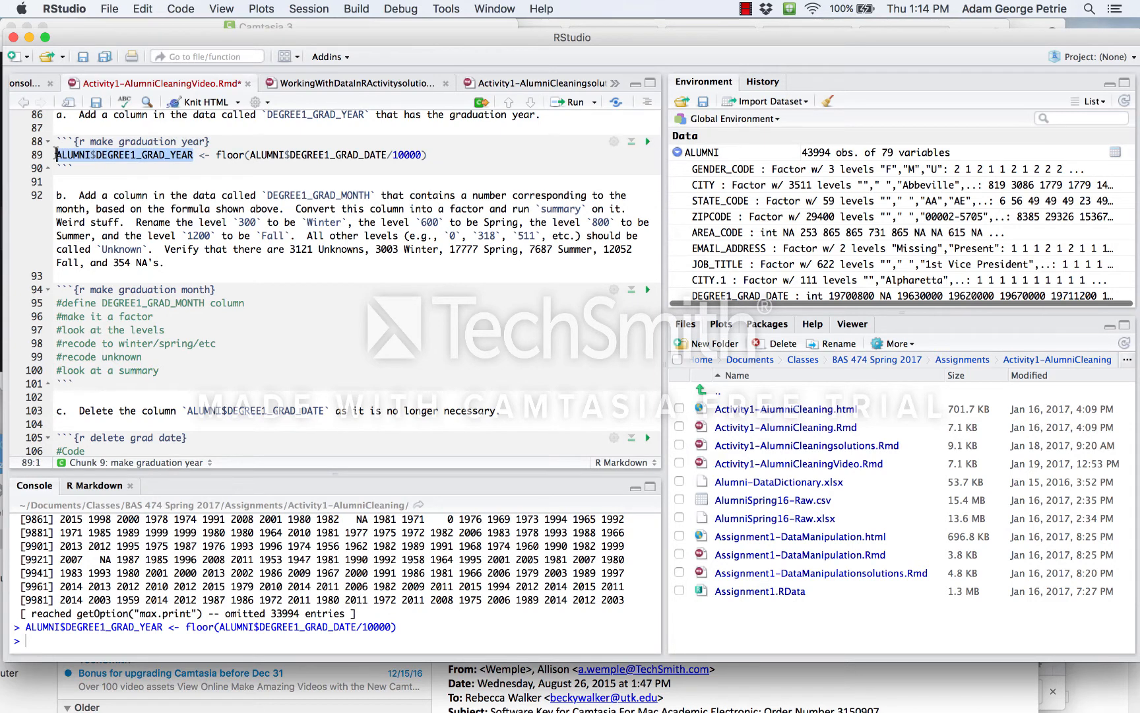
key("super+c")
left_click(56, 303)
key("super+v")
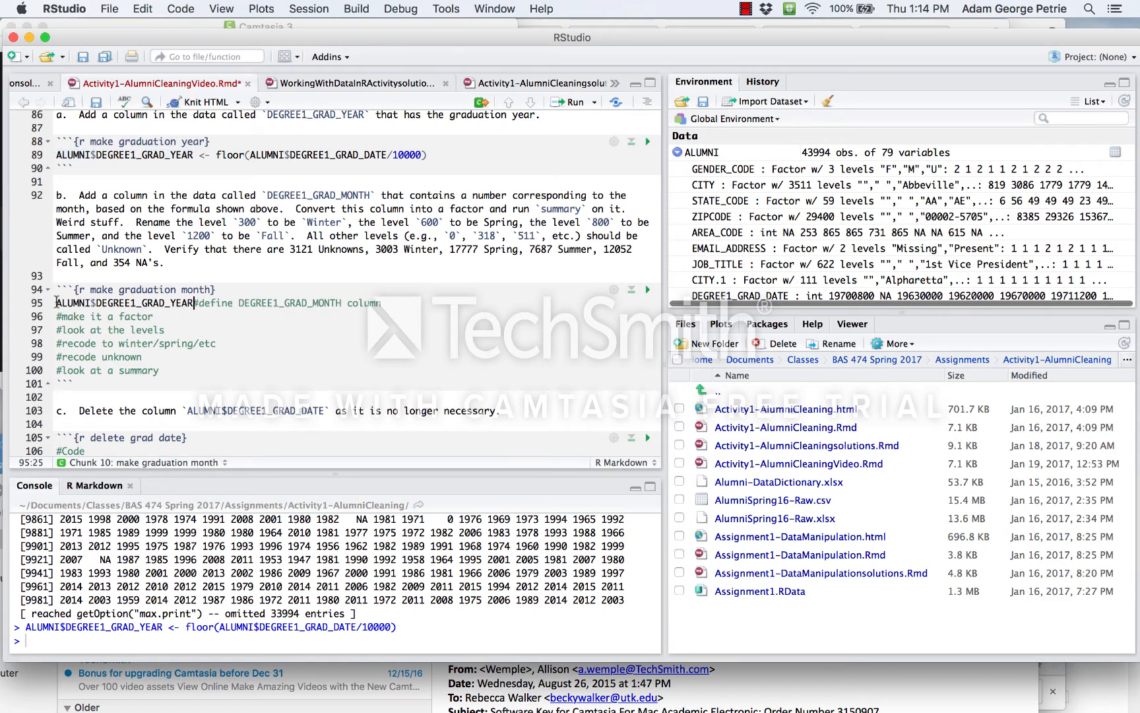
left_click(241, 303)
left_click_drag(240, 302, 341, 302)
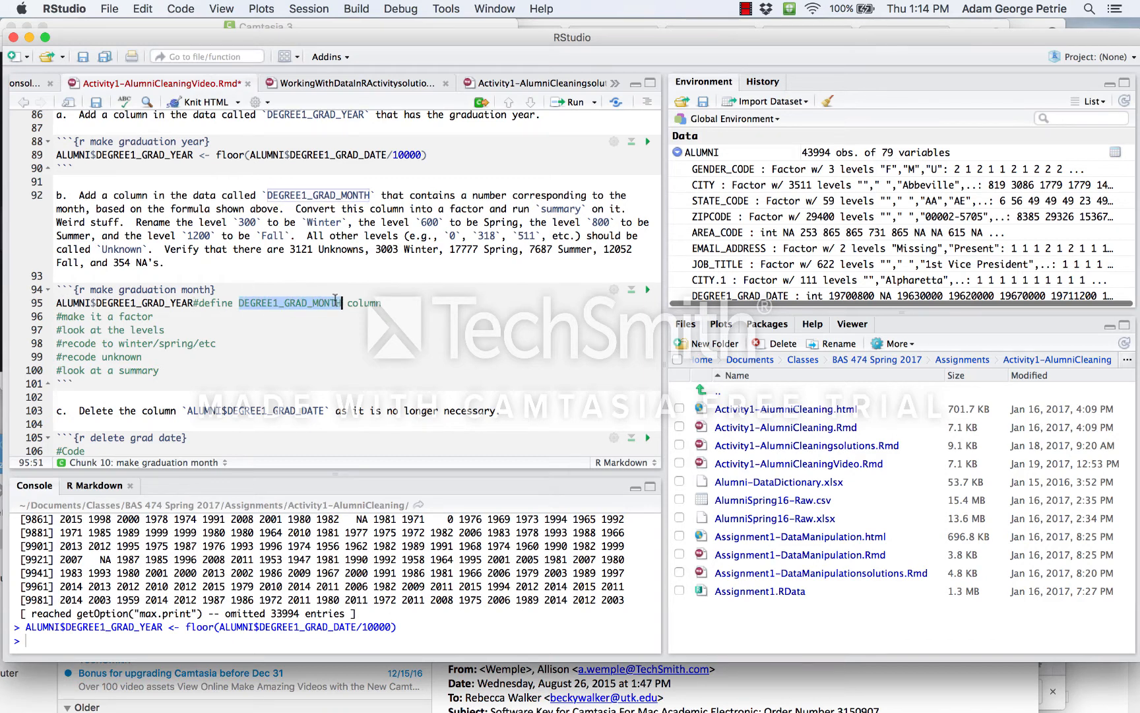
left_click_drag(97, 302, 195, 302)
key("super+v")
type("<-")
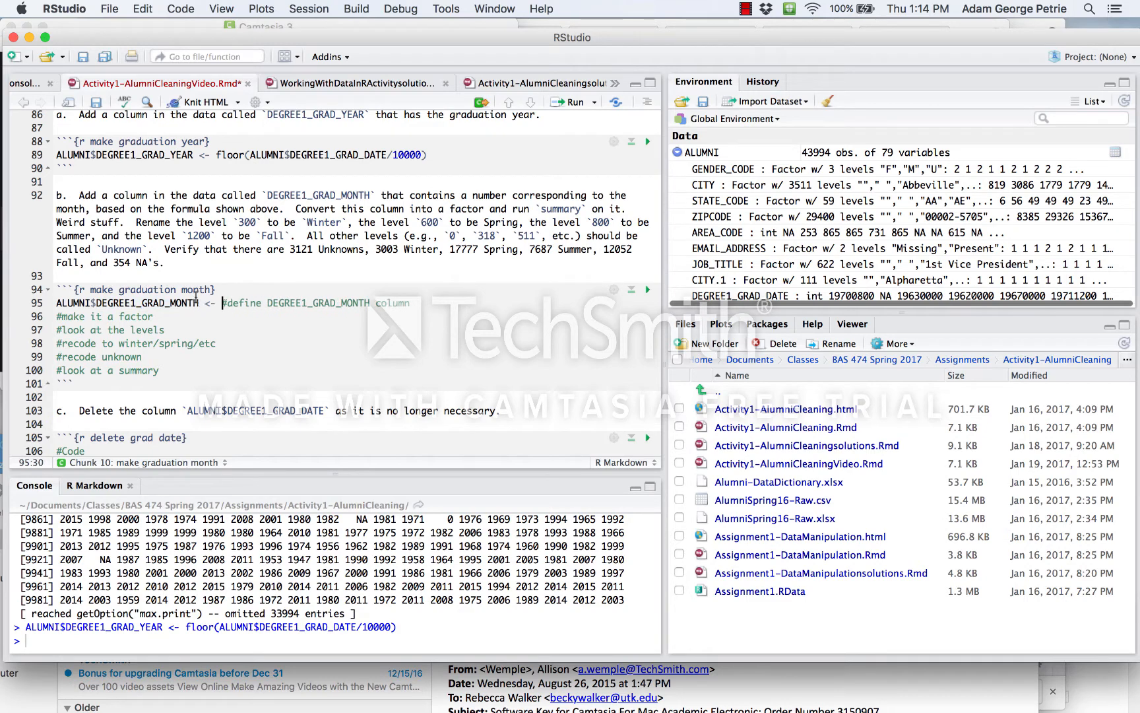
Copy the month formula x - 10000*floor(x/10000) from line 83 to the right-hand side of the line 95 assignment.
scroll(218, 269, "up", 5)
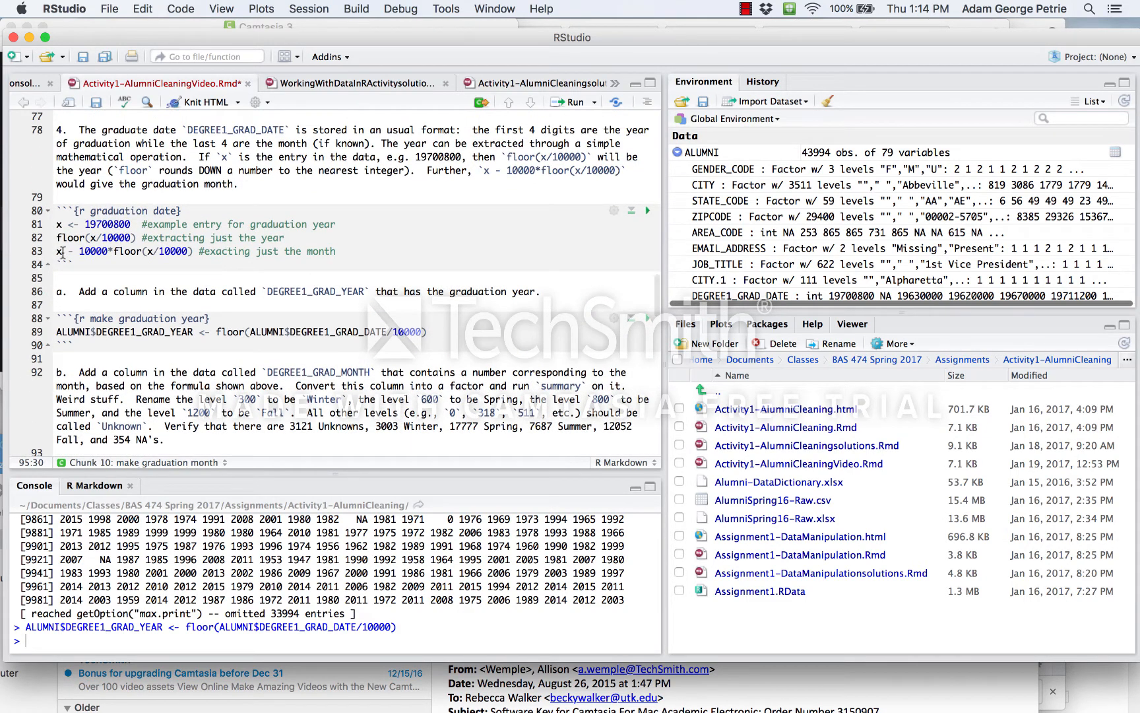
left_click(58, 251)
left_click_drag(58, 251, 195, 251)
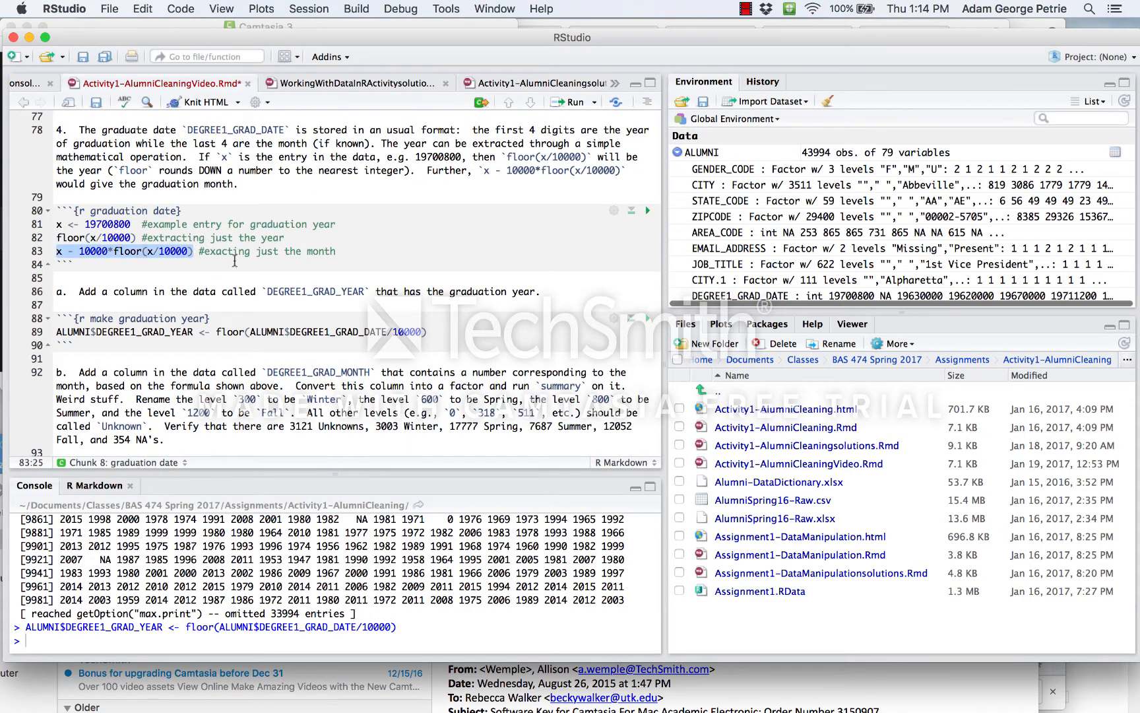
scroll(235, 260, "down", 5)
left_click(222, 313)
key("super+v")
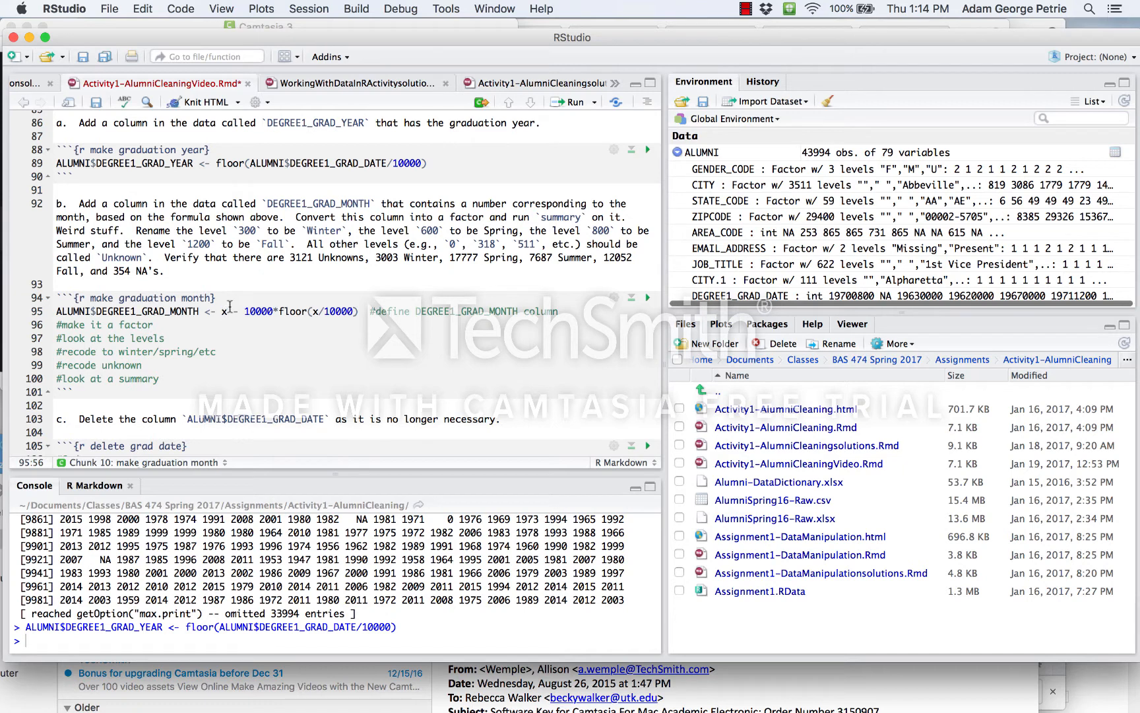
Replace both x's in the line 95 month formula with ALUMNI$DEGREE1_GRAD_DATE, copied from line 89.
scroll(230, 305, "up", 2)
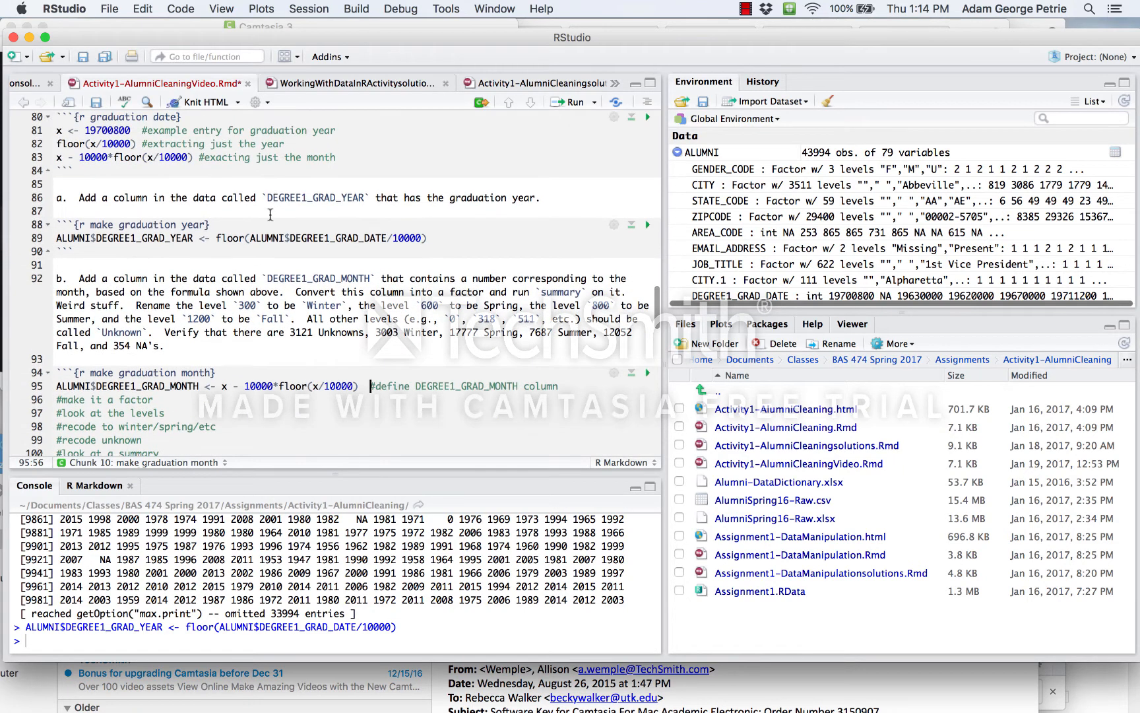
left_click_drag(250, 238, 386, 235)
key("super+c")
double_click(225, 385)
key("super+v")
scroll(324, 327, "down", 3)
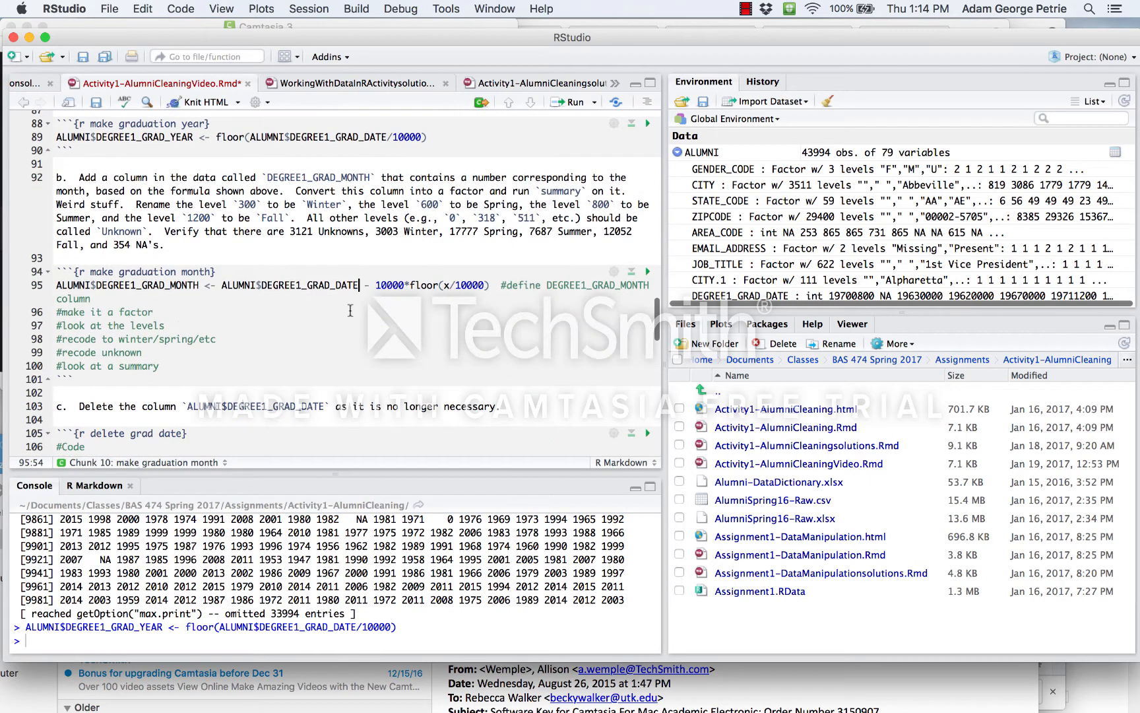
double_click(448, 285)
key("super+v")
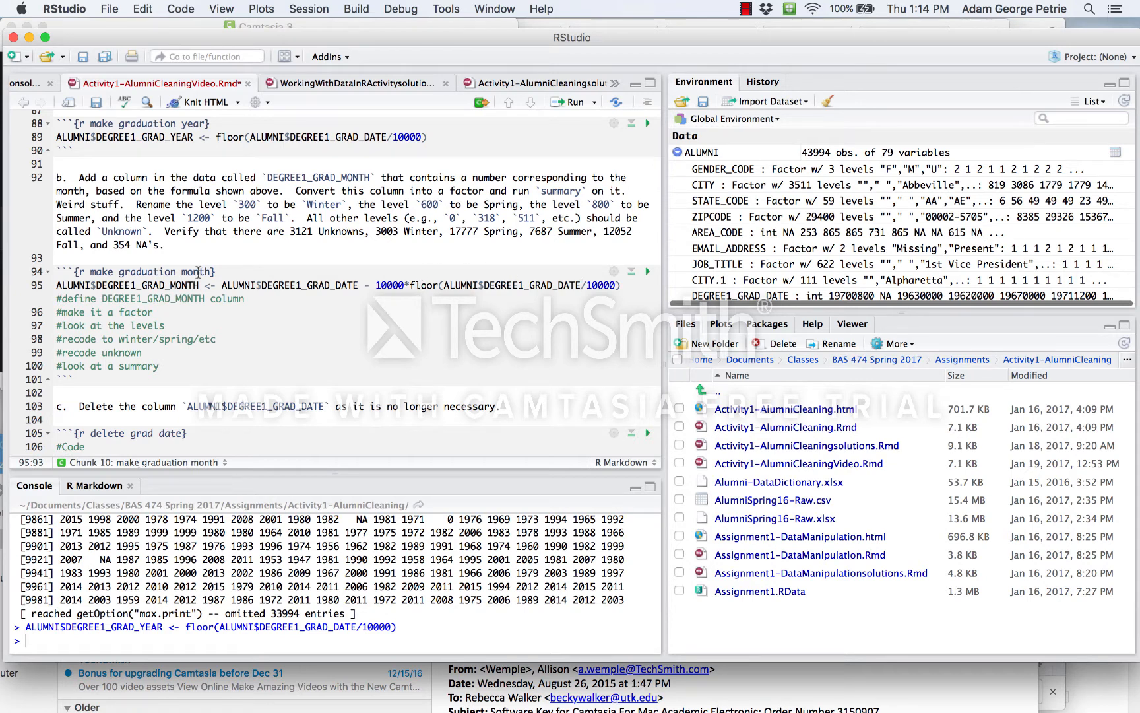
Run only the right-hand side of line 95 and look through the printed graduation month values.
left_click_drag(220, 285, 634, 289)
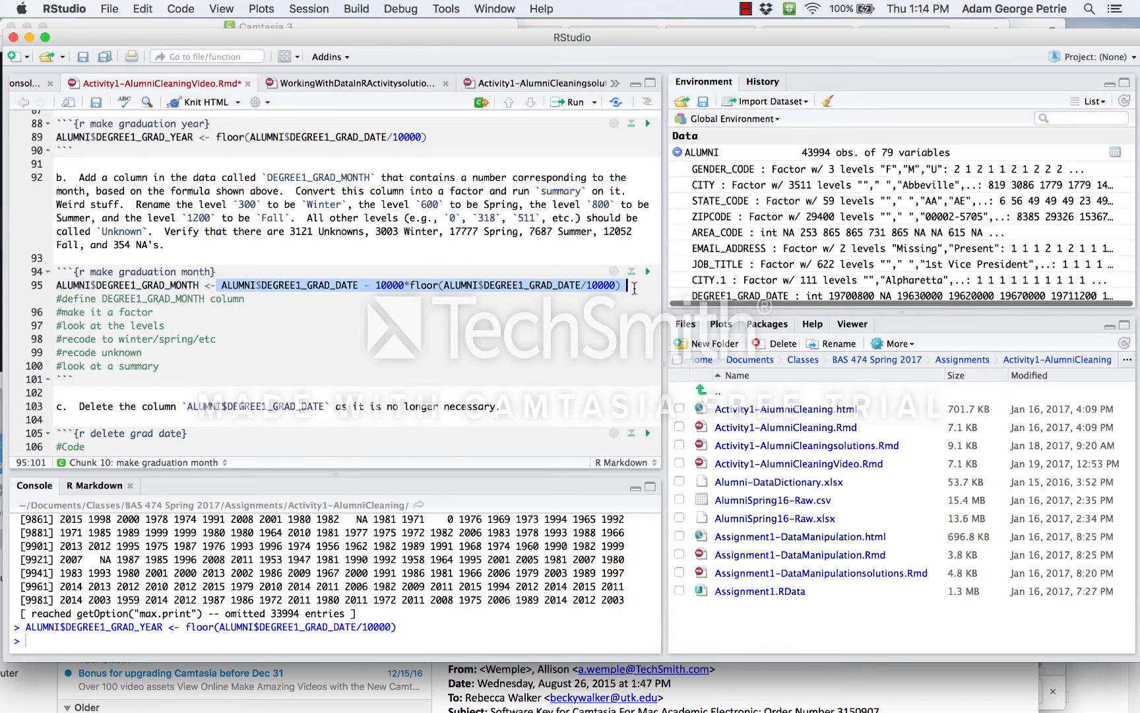
key("super+Return")
scroll(194, 610, "up", 1)
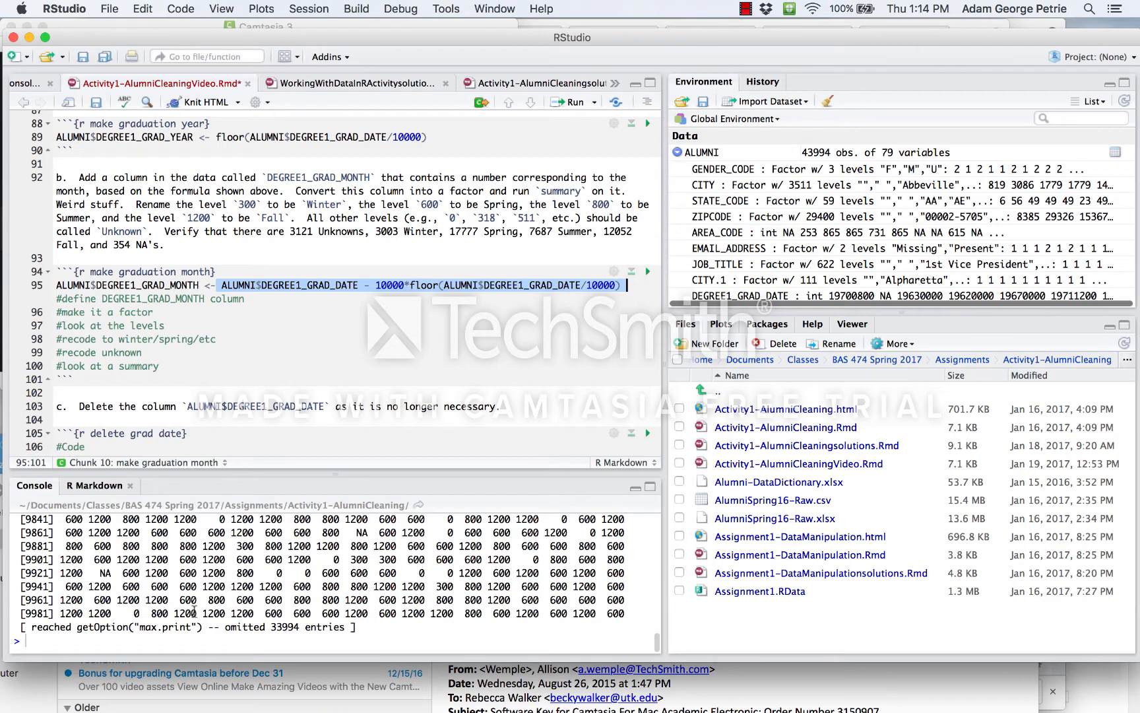
scroll(194, 610, "up", 5)
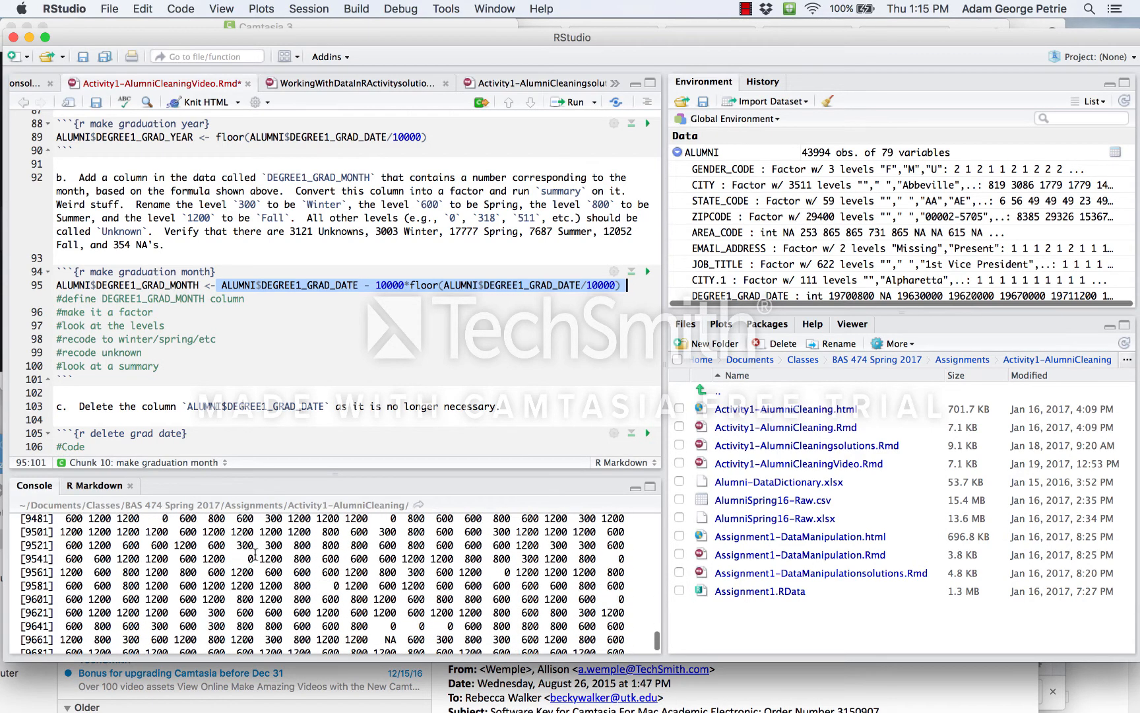
scroll(254, 553, "down", 4)
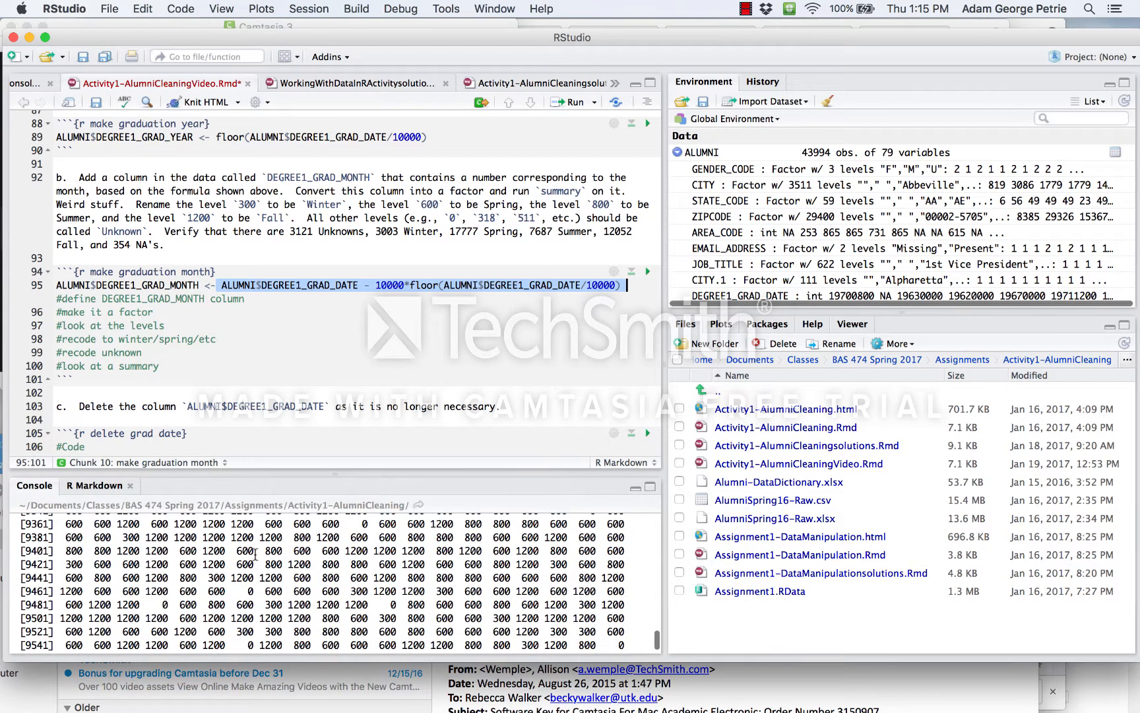
scroll(255, 553, "down", 3)
Run the whole of line 95 to add DEGREE1_GRAD_MONTH to ALUMNI, and delete its "#define DEGREE1_GRAD_MONTH column" comment.
left_click(256, 284)
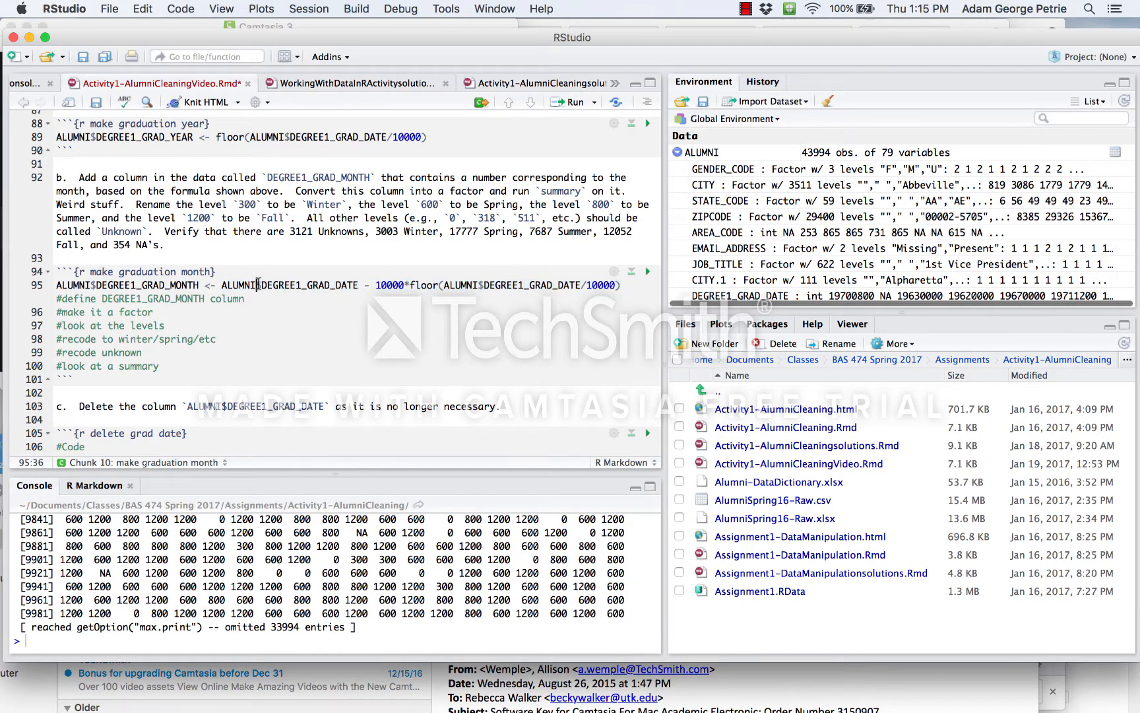
left_click(132, 289)
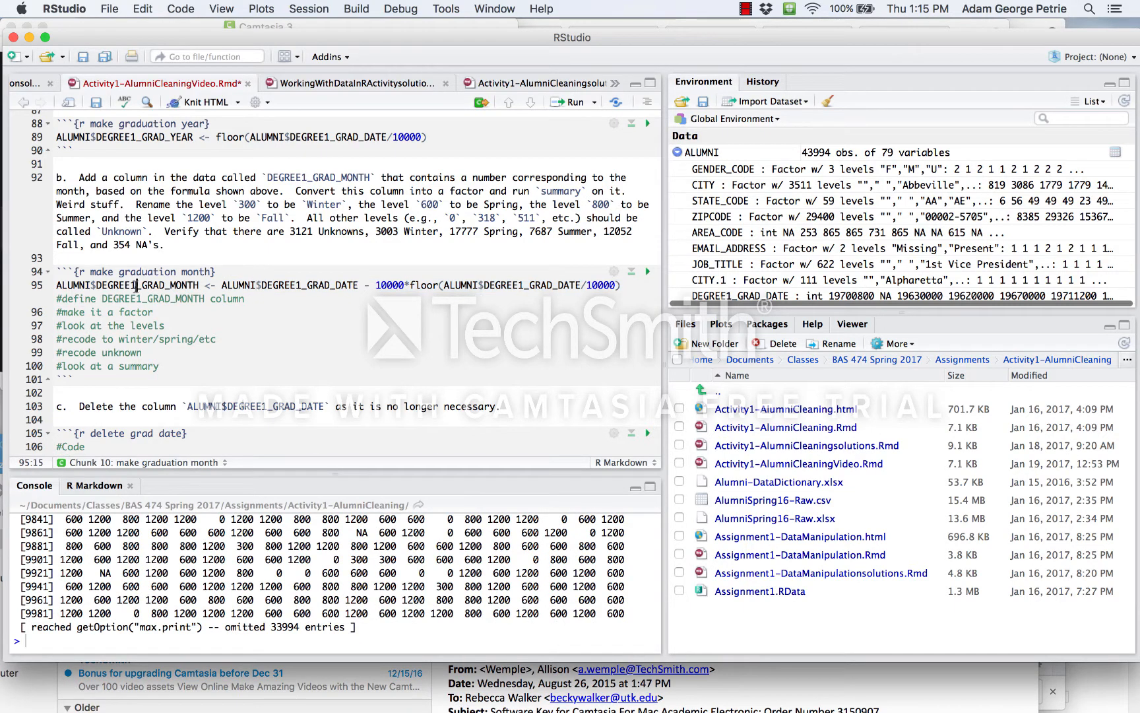
left_click(574, 103)
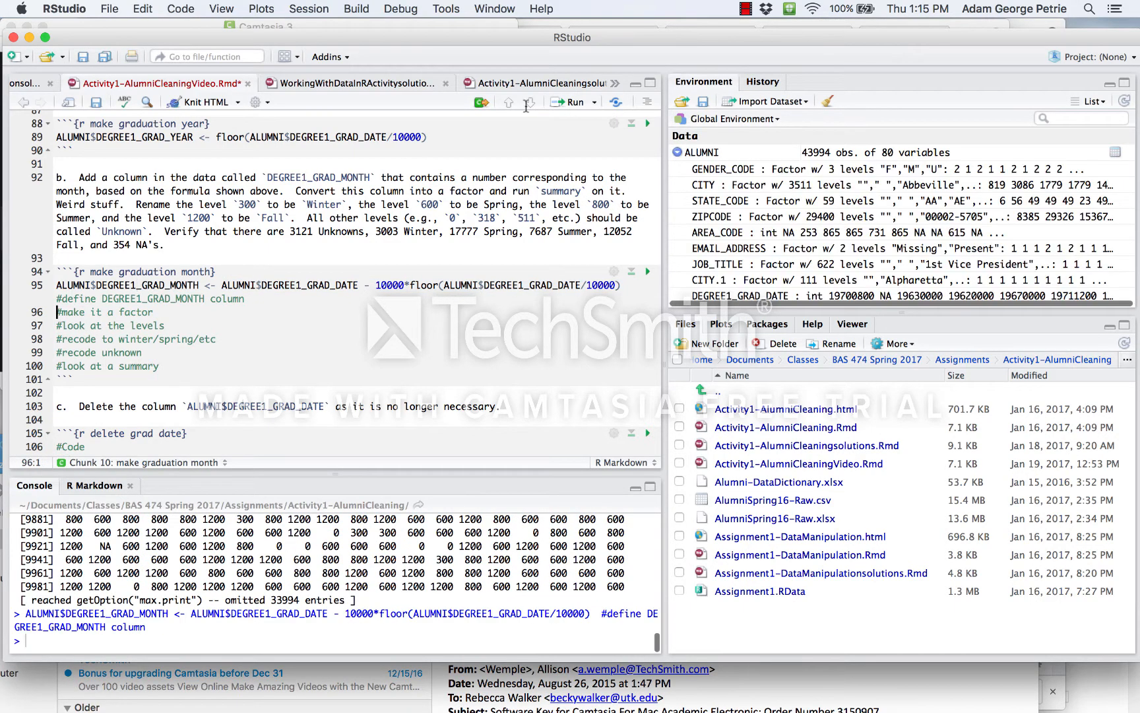
left_click_drag(58, 297, 56, 310)
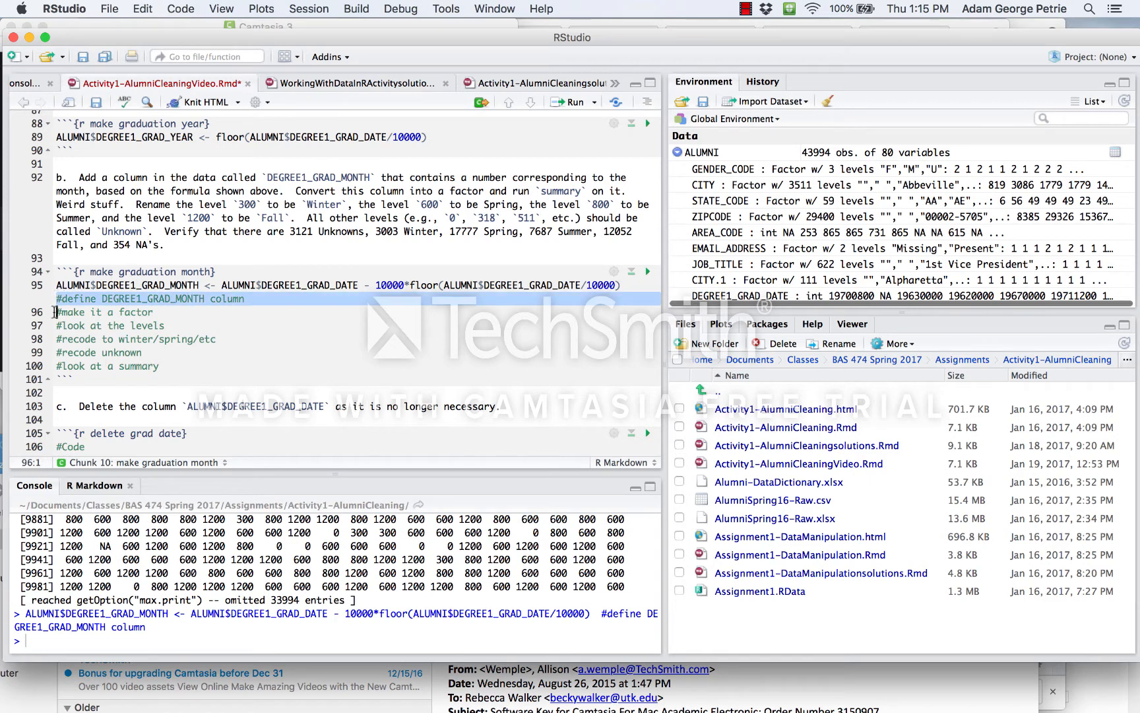
key("Return")
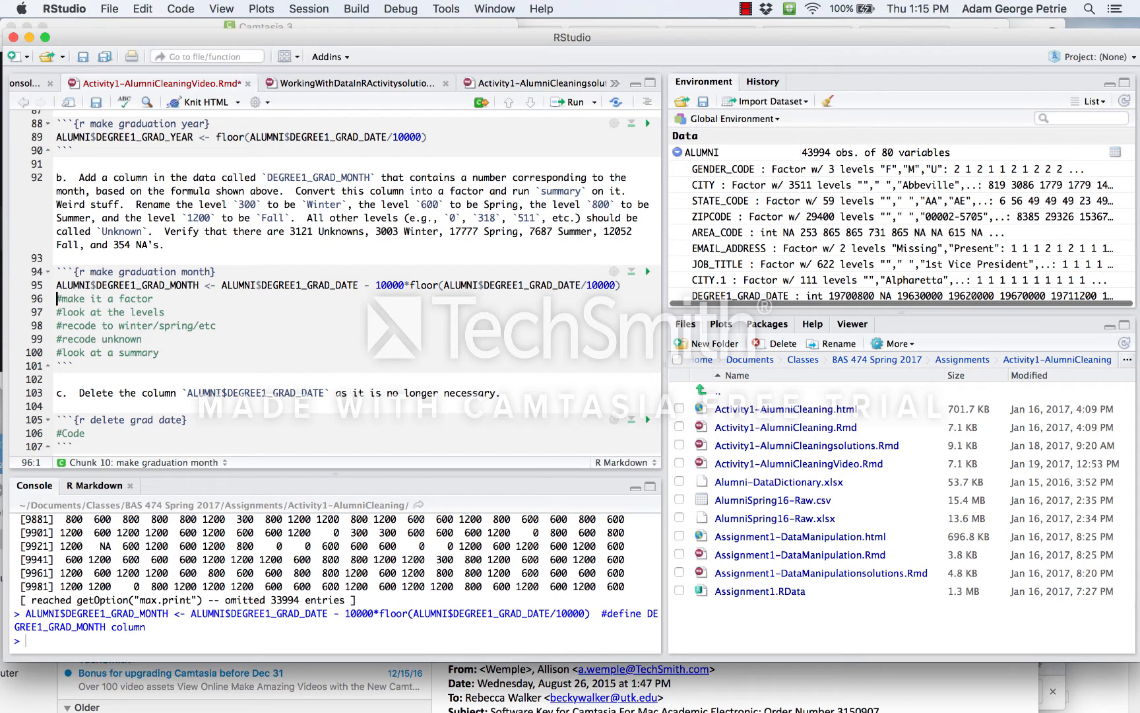
Check the data type of ALUMNI$DEGREE1_GRAD_MONTH by running class() on it in the console.
left_click(139, 561)
type("class(")
left_click_drag(58, 284, 204, 285)
key("super+c")
left_click(64, 640)
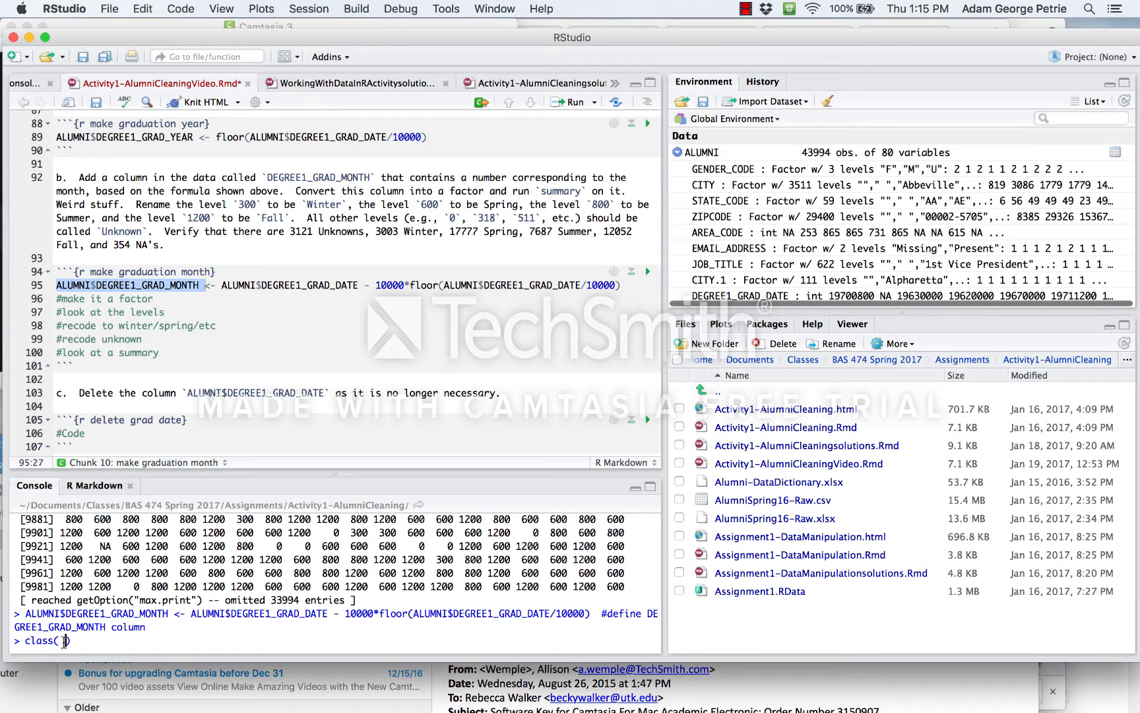
key("super+v")
key("Return")
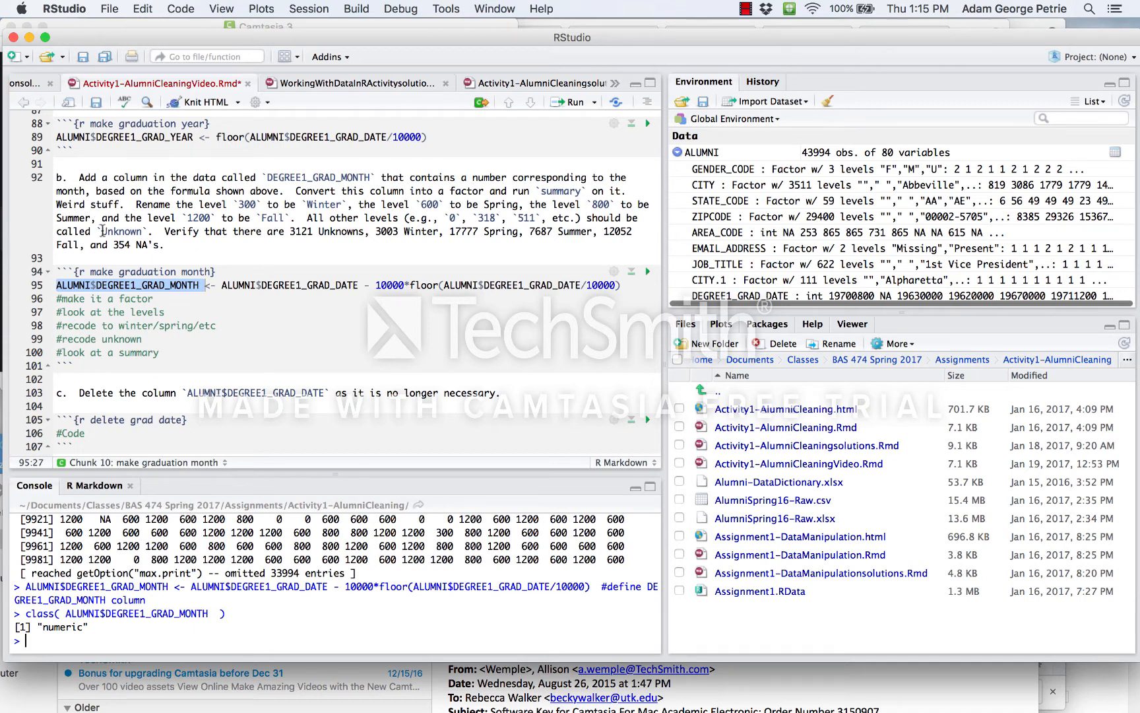
Insert a line above the "#make it a factor" comment that assigns ALUMNI$DEGREE1_GRAD_MONTH to itself, copying the name from line 95.
left_click(57, 300)
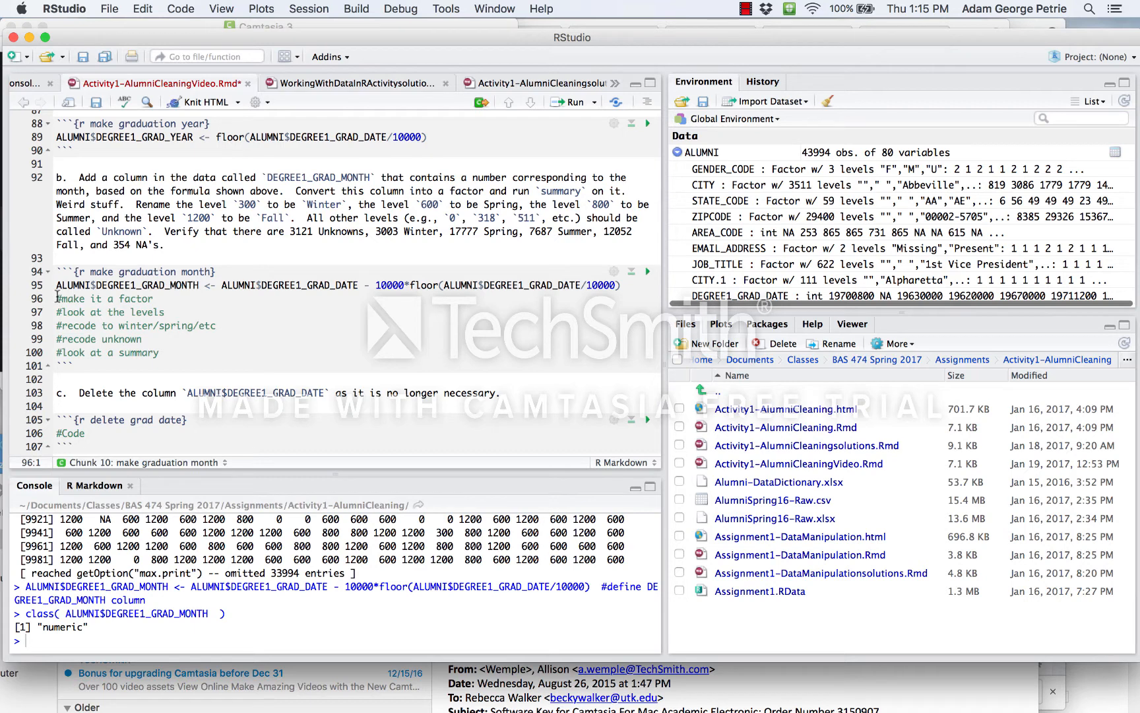
key("Return")
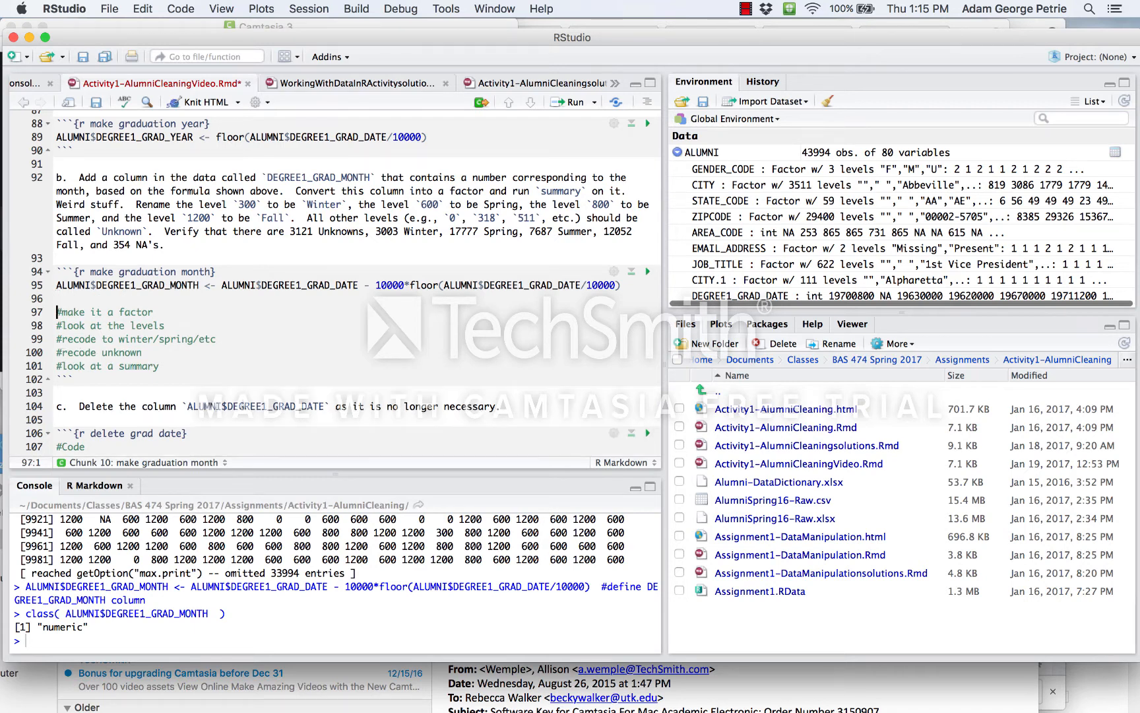
left_click(197, 284)
left_click_drag(197, 285, 56, 284)
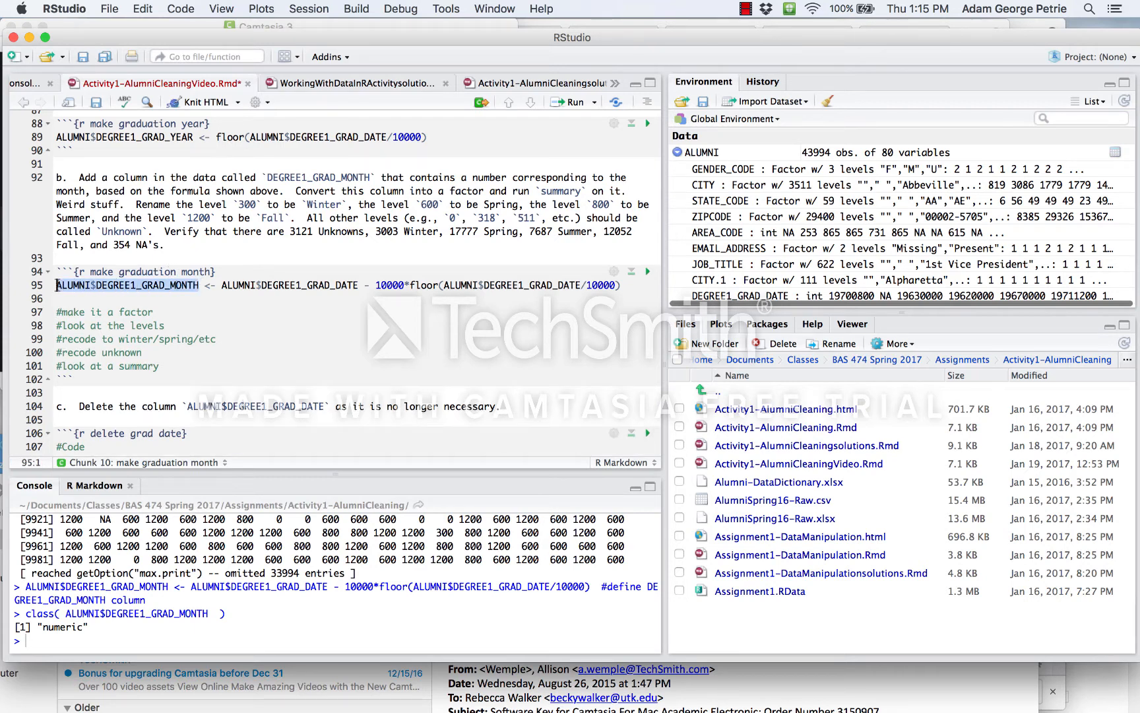
key("super+c")
left_click(85, 300)
key("super+v")
type("<-")
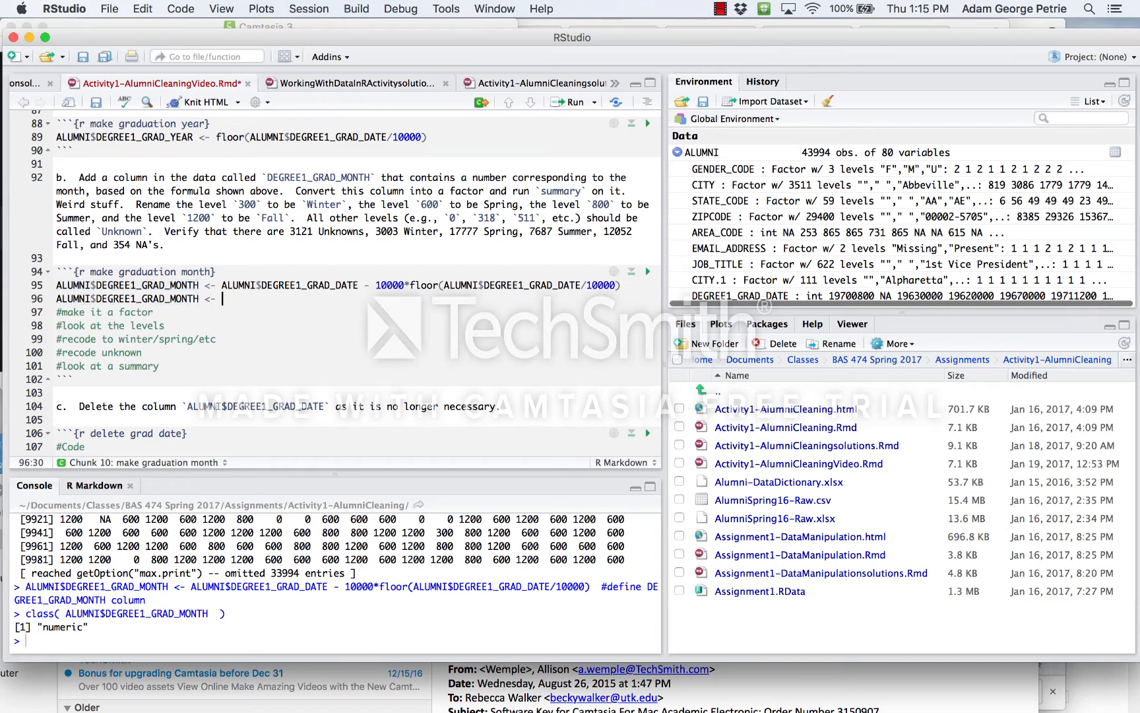
key("super+v")
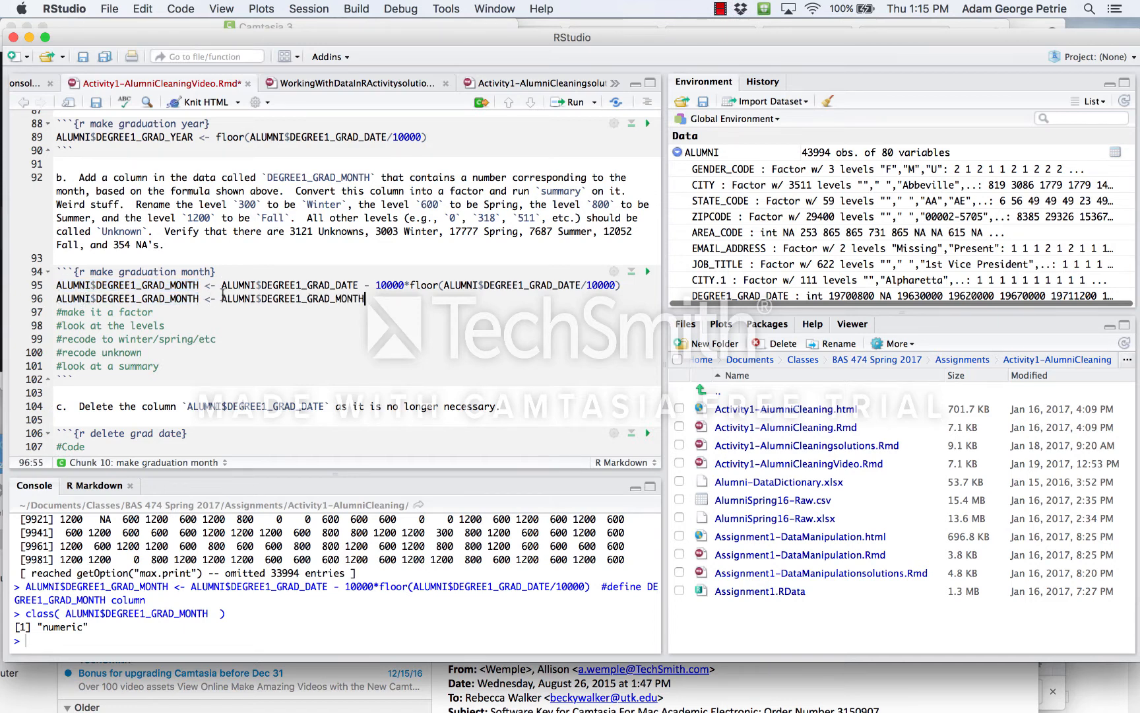
Wrap the right-hand side of line 96 in factor() and run the line to convert ALUMNI$DEGREE1_GRAD_MONTH to a factor.
left_click_drag(222, 298, 365, 299)
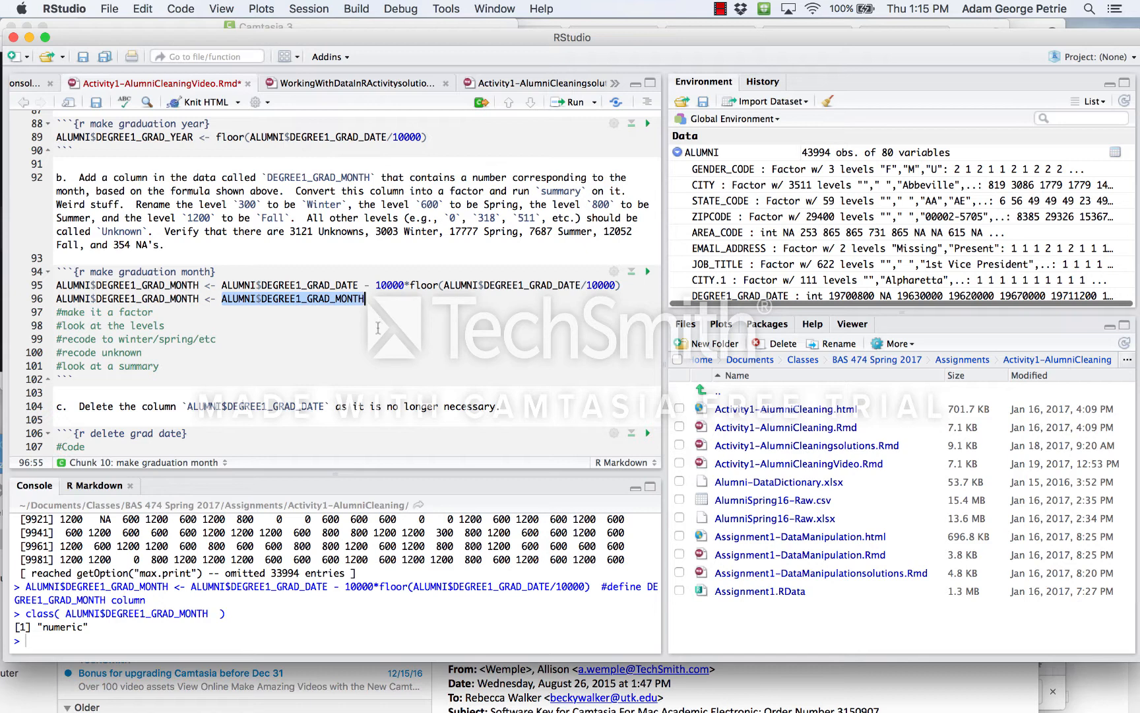
left_click(223, 298)
type("factor(")
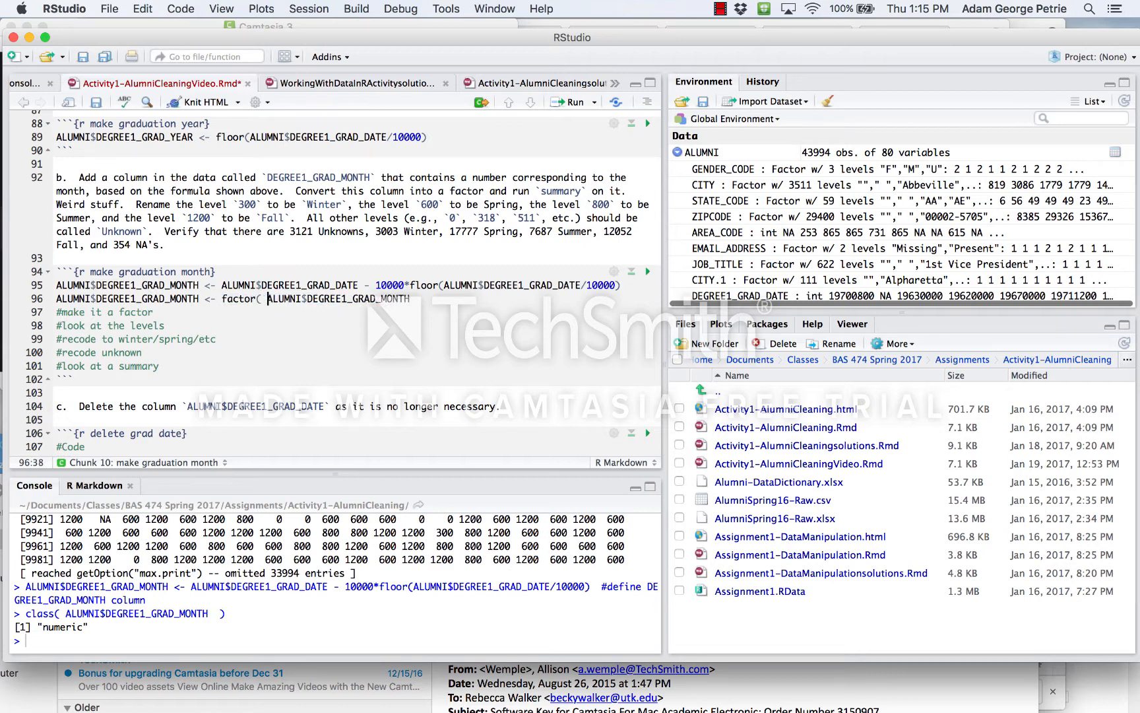
key("super+Right")
type(")")
left_click(189, 298)
key("super+Return")
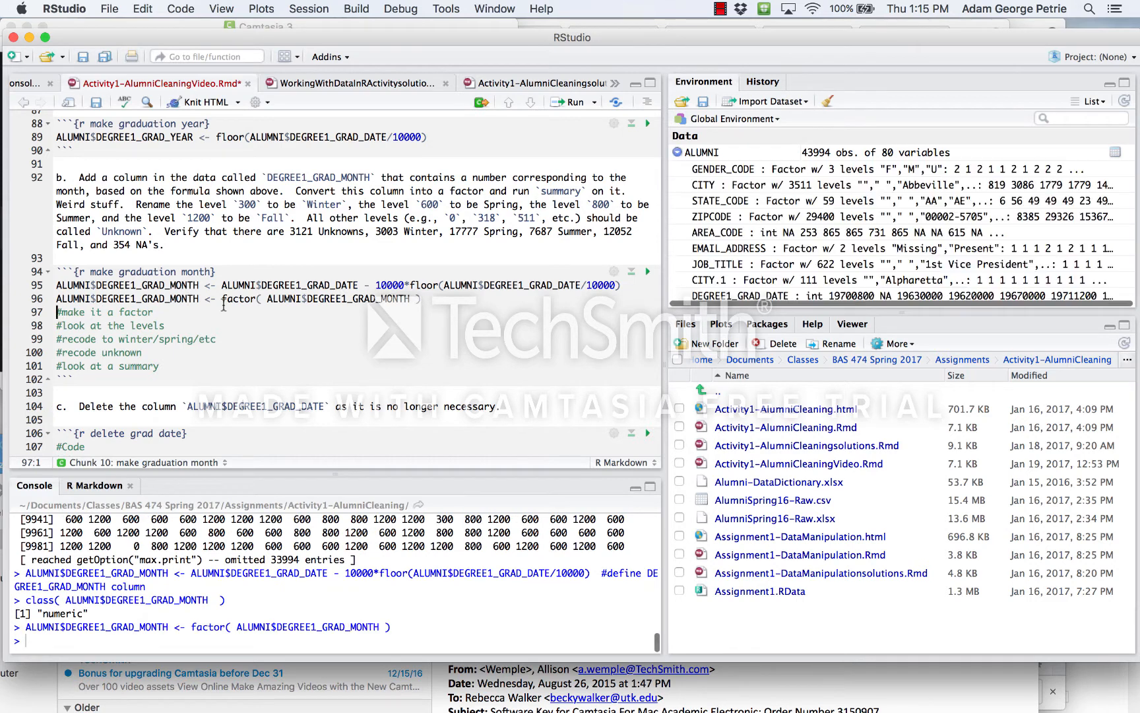
Rerun class() on ALUMNI$DEGREE1_GRAD_MONTH from the console history to check its data type after the conversion.
left_click(145, 590)
key("Up")
key("Up")
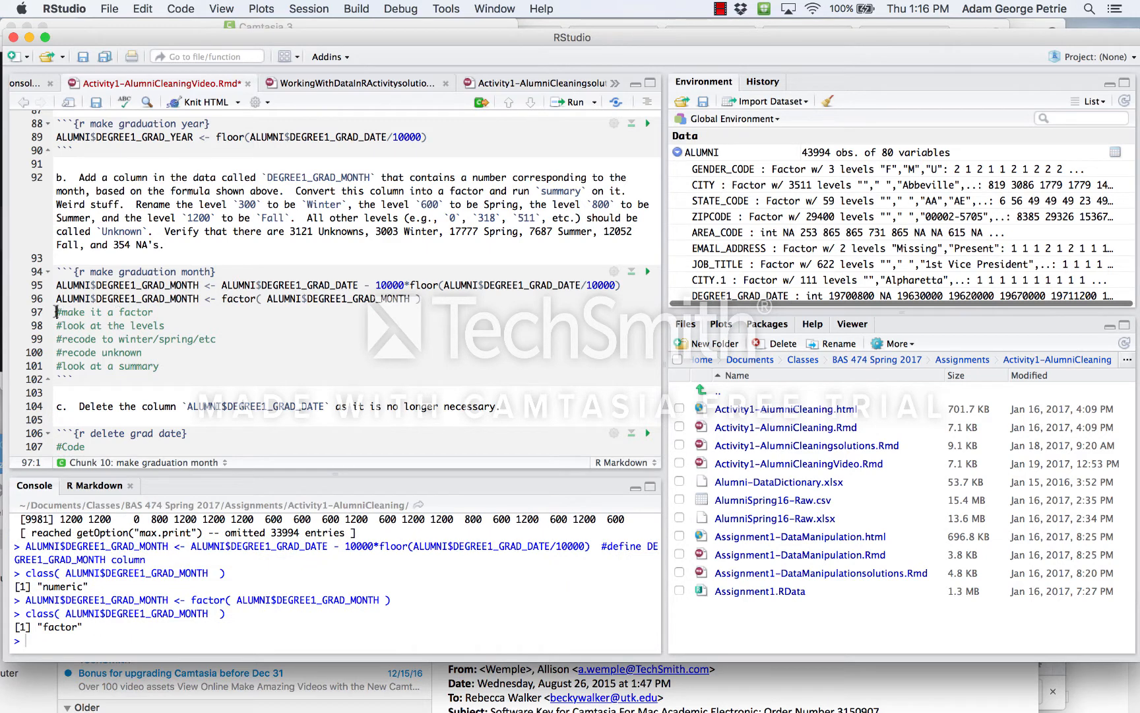
Replace the "#make it a factor" comment with table(ALUMNI$DEGREE1_GRAD_MONTH) and run that line.
left_click_drag(56, 310, 56, 325)
key("Return")
key("Up")
type("table(")
left_click_drag(56, 298, 201, 298)
left_click(90, 312)
key("super+v")
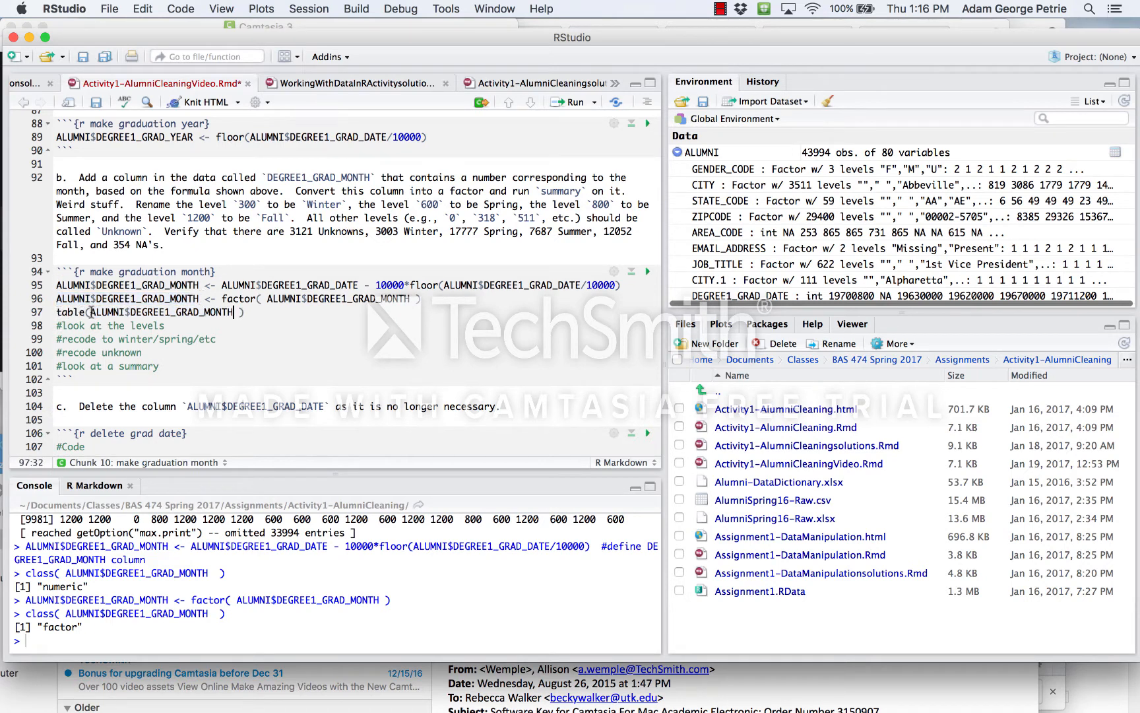
key("Delete")
left_click(175, 311)
key("super+Return")
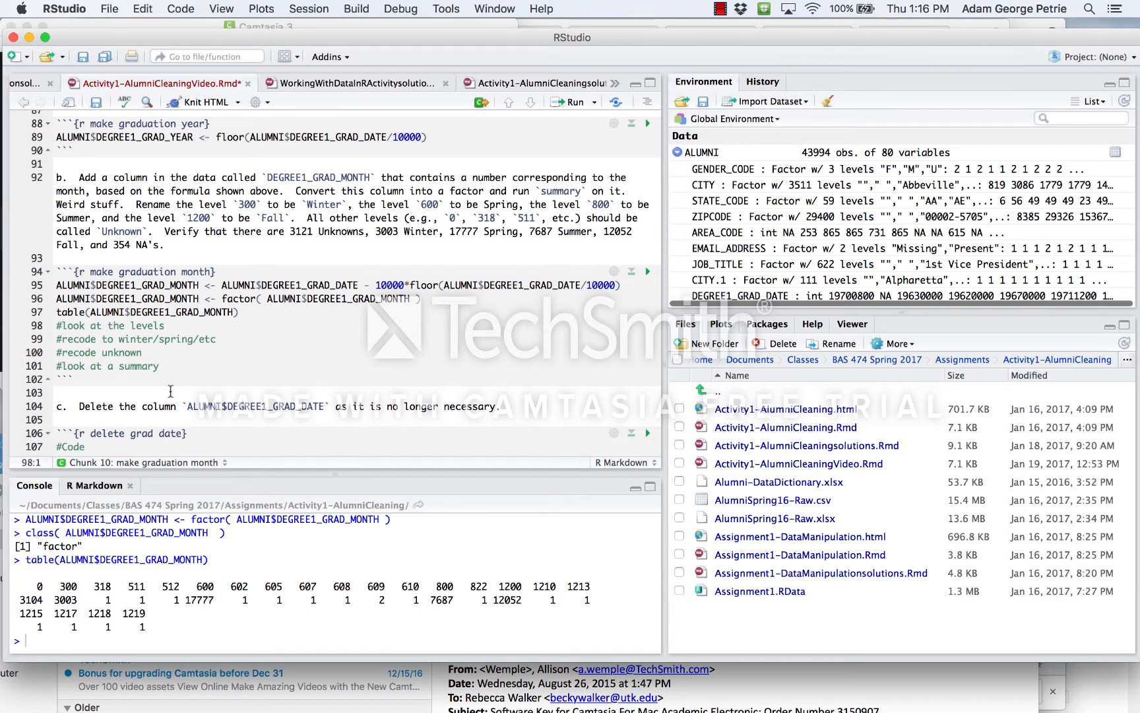
Examine the month codes in the table output to tell the main season codes from the stray ones.
left_click_drag(43, 587, 24, 588)
left_click_drag(54, 586, 80, 586)
left_click_drag(190, 586, 214, 585)
left_click_drag(435, 584, 524, 590)
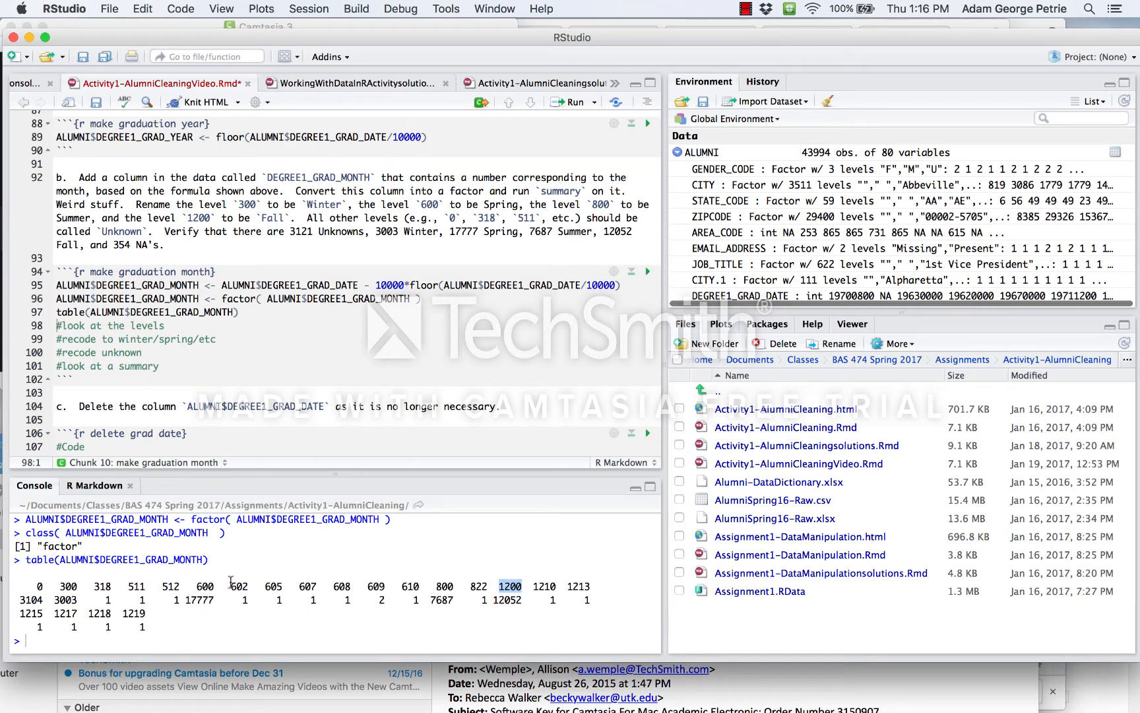
left_click_drag(230, 586, 249, 585)
left_click_drag(329, 585, 367, 585)
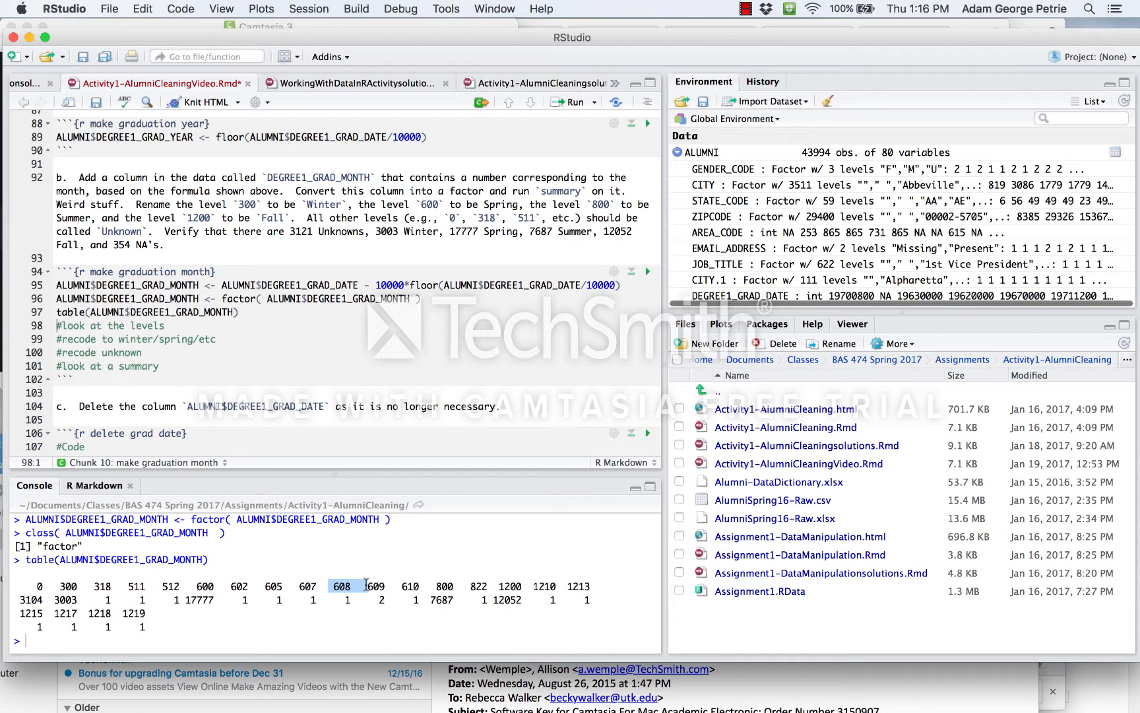
left_click_drag(20, 586, 47, 586)
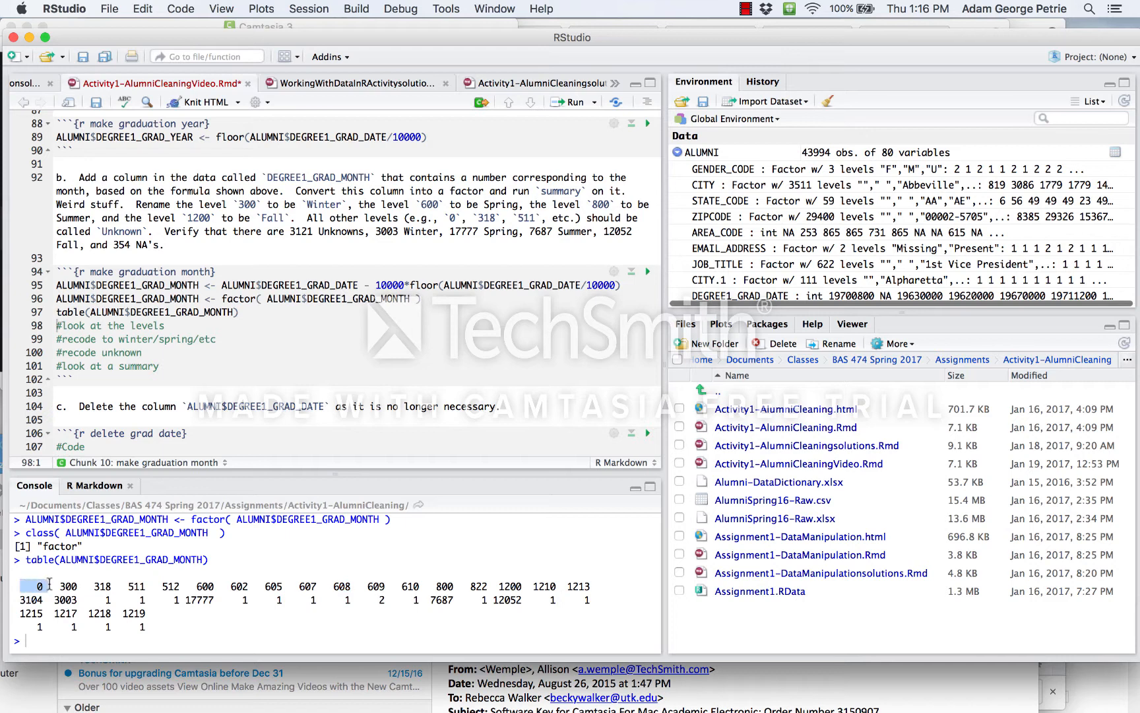
Add levels(ALUMNI$DEGREE1_GRAD_MONTH) below the table line and run it to list the factor levels.
left_click(57, 325)
key("Return")
key("Return")
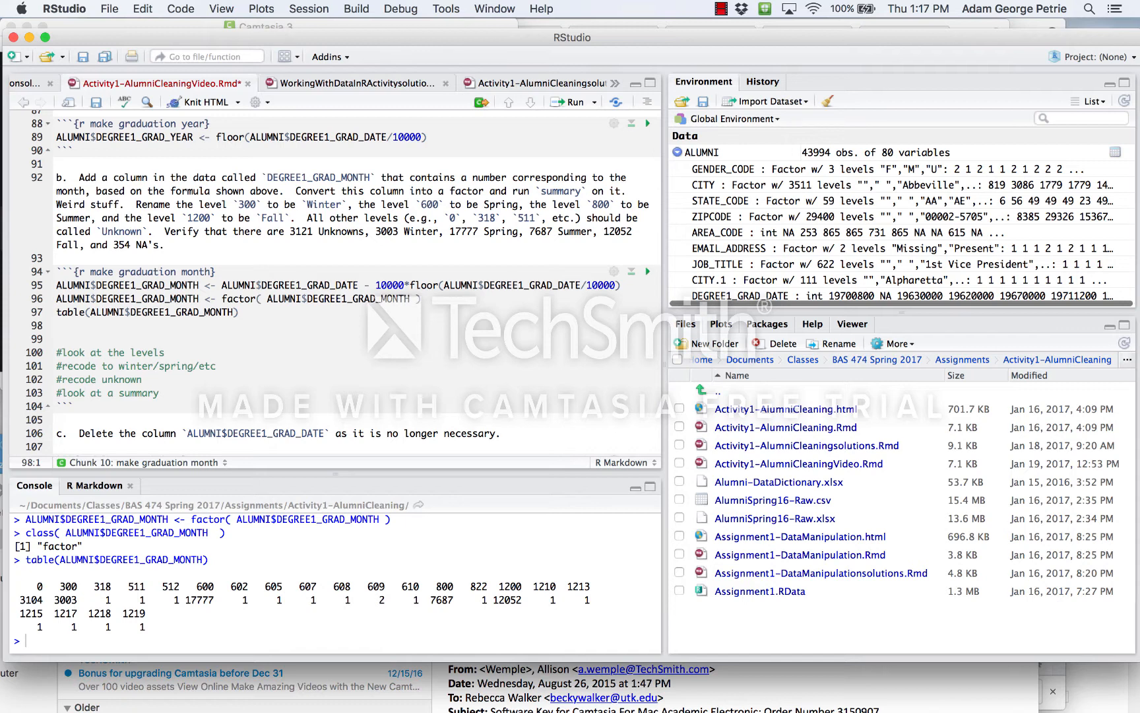
type("levels(")
key("Tab")
left_click(90, 311)
left_click_drag(90, 312, 233, 311)
key("super+c")
left_click(97, 325)
key("super+v")
left_click_drag(55, 325, 271, 324)
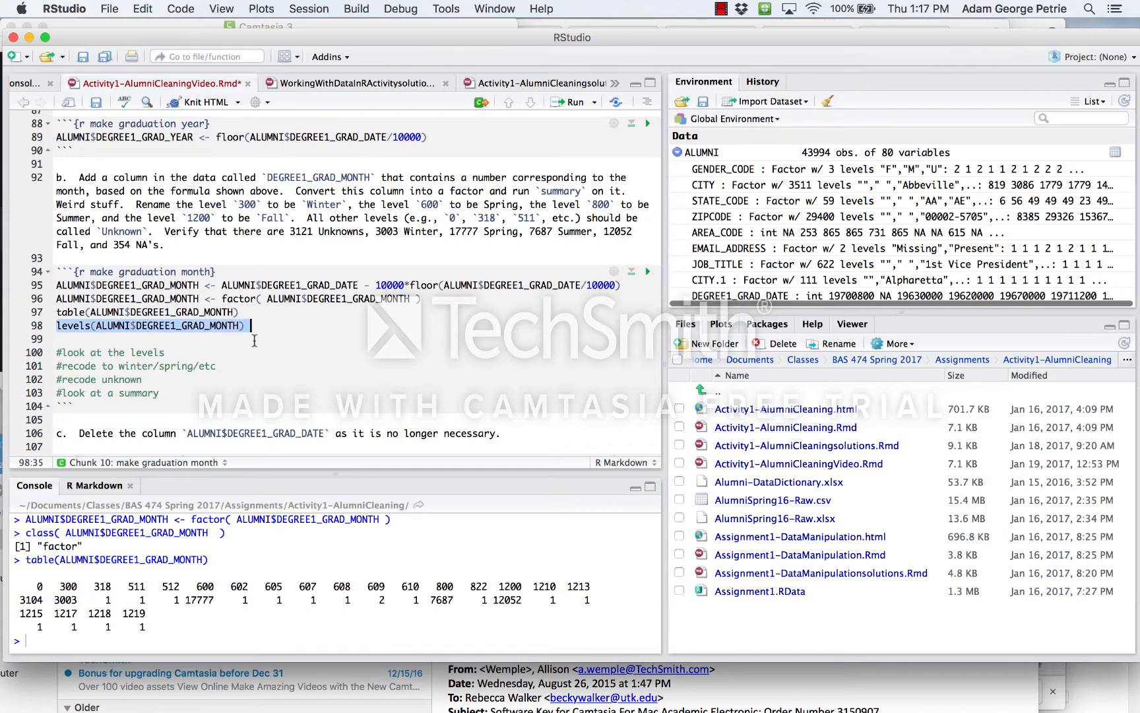
key("super+Return")
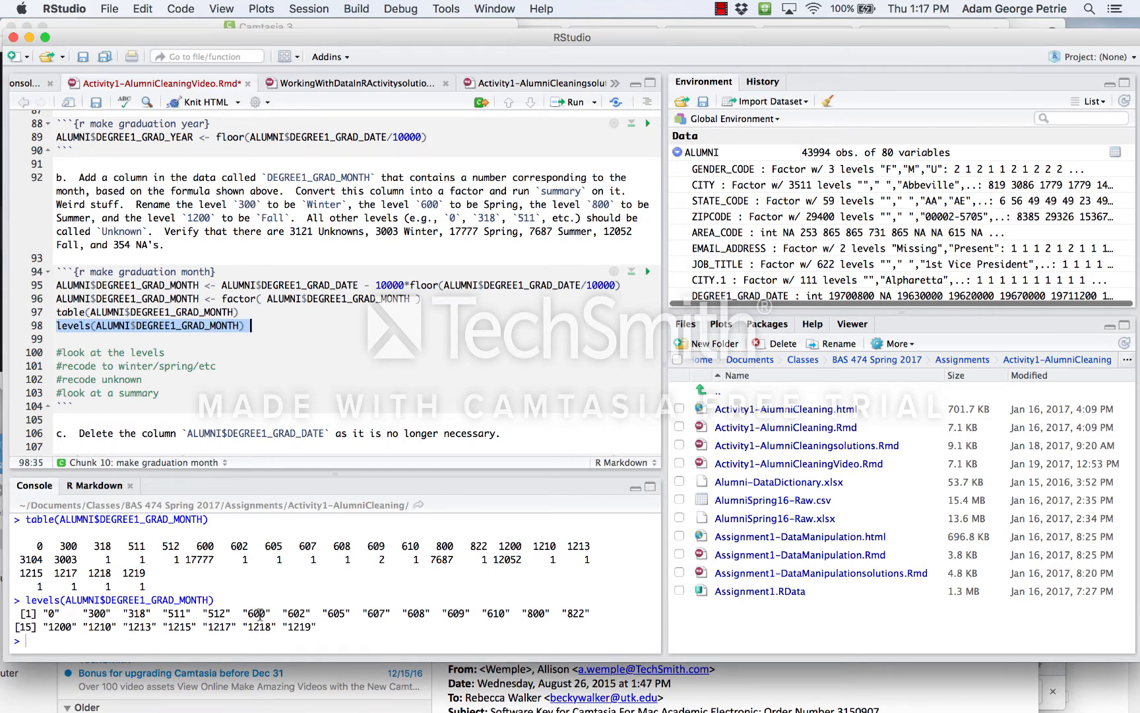
Turn the levels line into an assignment of a c() vector whose first entries are "Unknown" and "Winter".
left_click(264, 327)
type("<-")
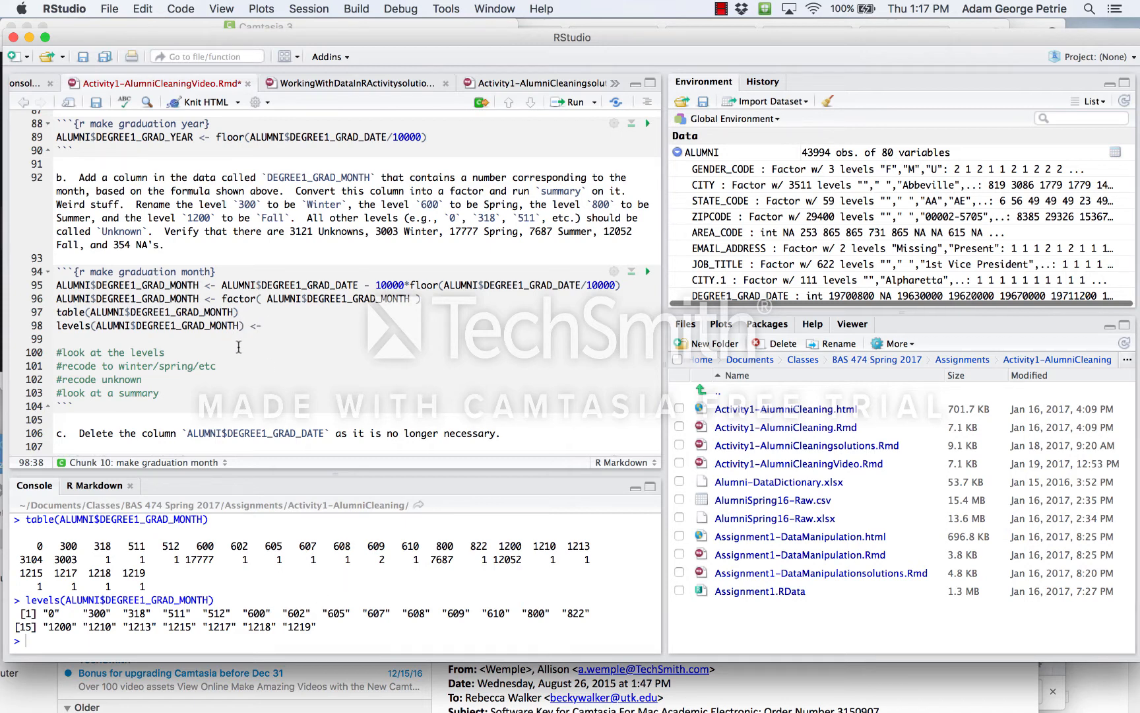
type("c()")
key("Left")
type("\"")
type("Uknown")
key("BackSpace")
key("BackSpace")
key("BackSpace")
key("BackSpace")
key("BackSpace")
type("nknown")
key("BackSpace")
key("BackSpace")
key("BackSpace")
key("BackSpace")
type("nown\",\"Winter\",")
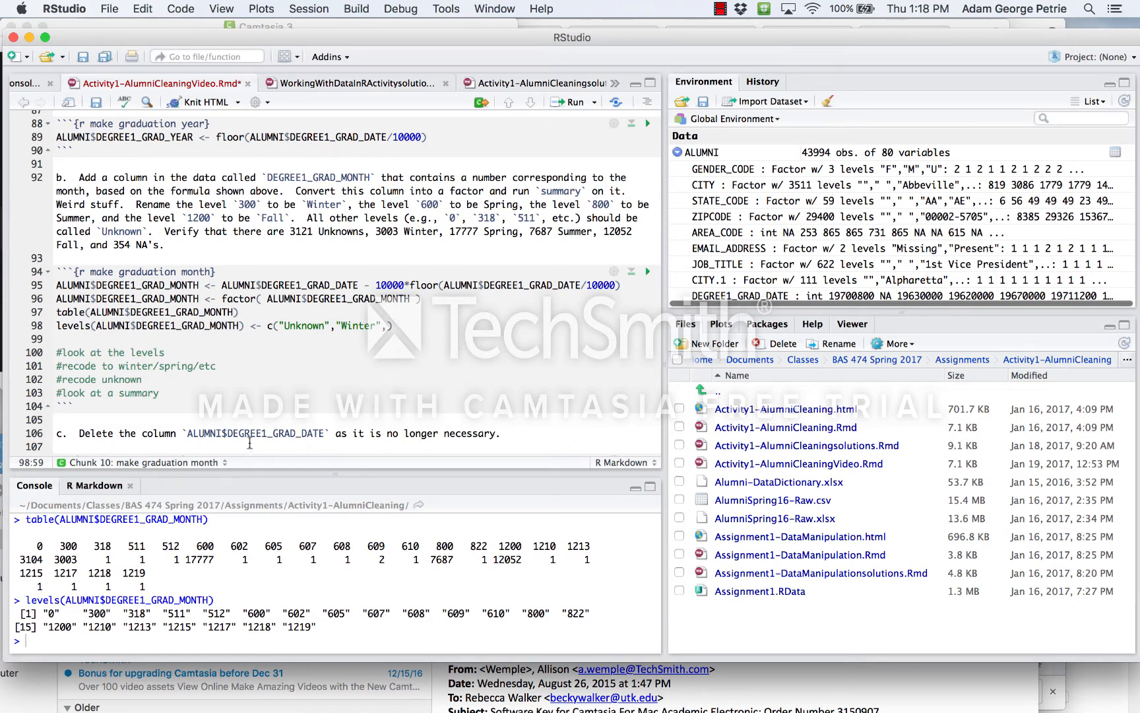
Extend the levels vector with rep("Unknown",3), "Spring" and rep("Unknown",6).
type("rep(")
type("\"Unknown\",3")
type(",\"Spring\"")
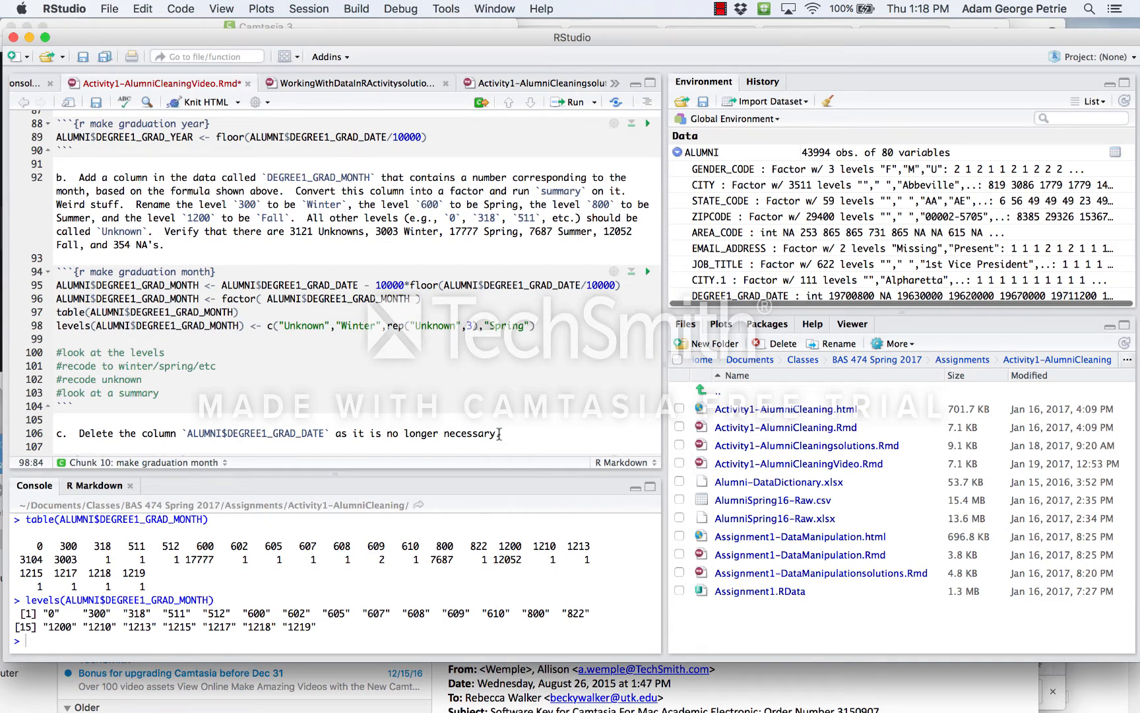
type(",")
type("rep(\"Uknown")
key("Left")
key("Left")
key("Left")
key("Left")
key("Left")
type("n")
key("Right")
key("Right")
key("Right")
key("Right")
key("Right")
key("Right")
type(",6),")
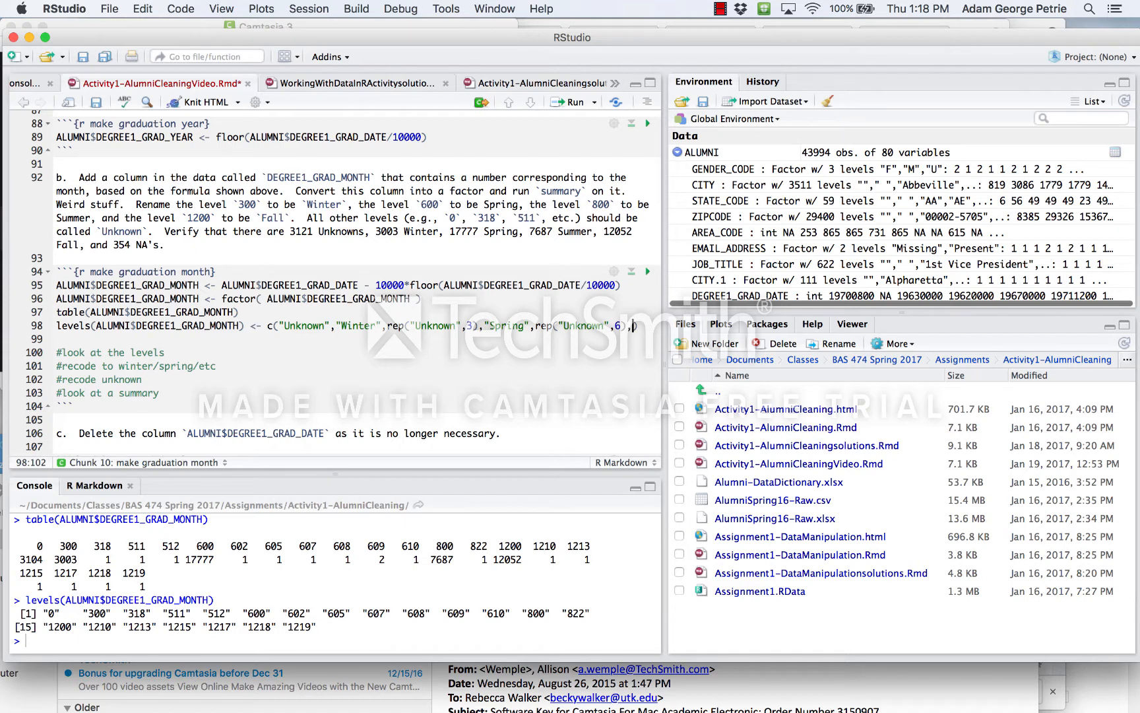
Complete the vector on a new line with "Summer","Unknown","Fall",rep("Unknown",6) and run the whole levels assignment.
key("Return")
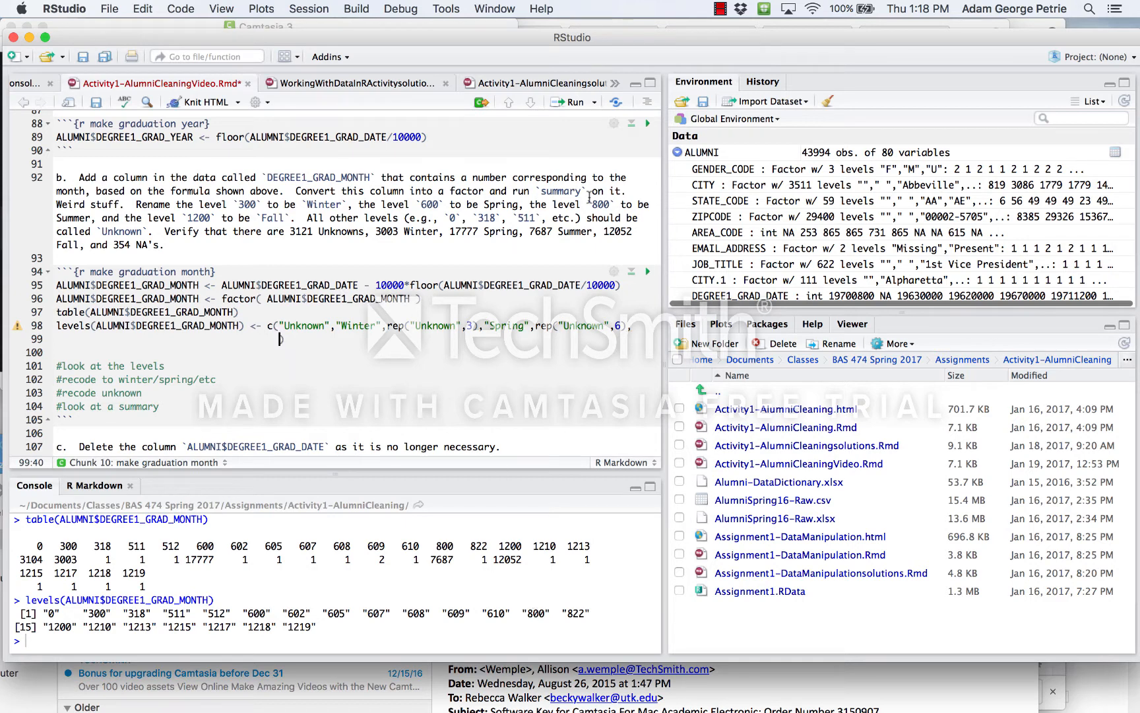
type("\"Summer\",\"Unknown\",")
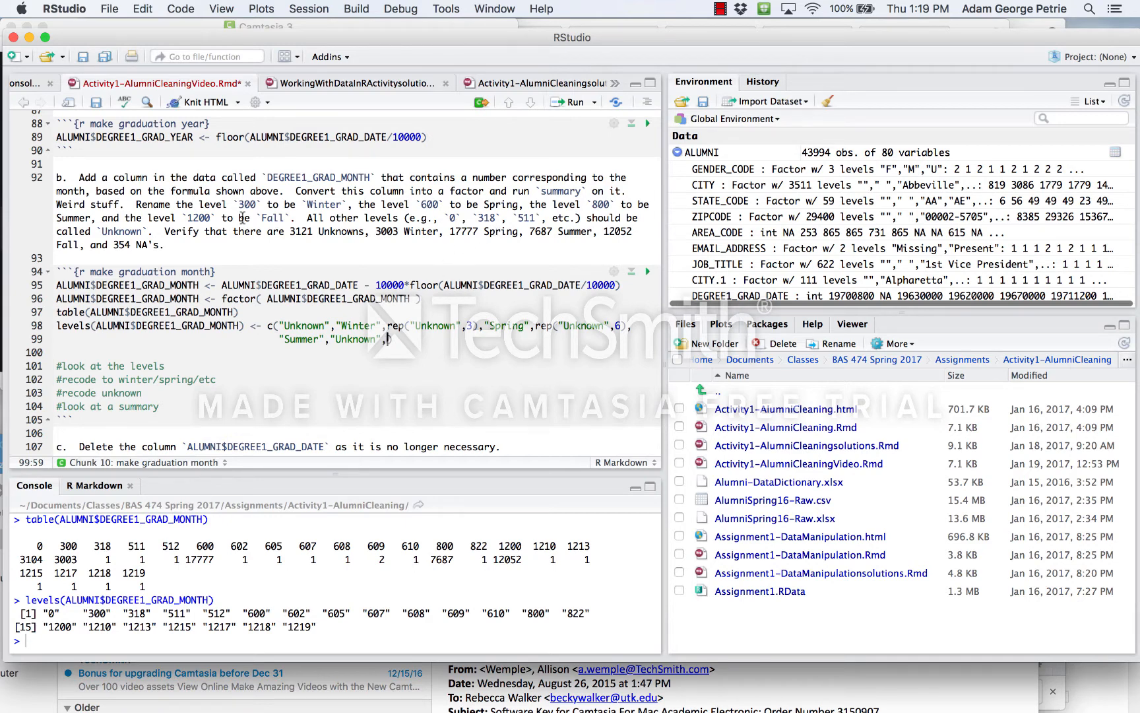
type("\"Fall\",rep(\"Unknown\",6))")
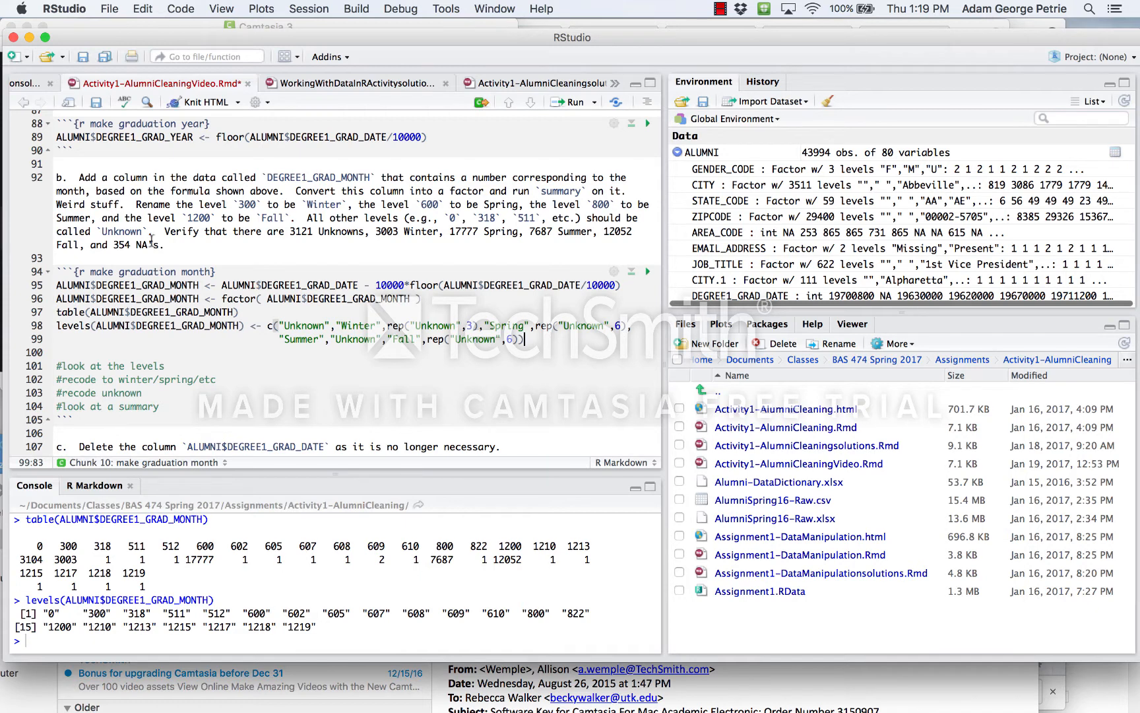
left_click(56, 325)
left_click_drag(56, 325, 56, 365)
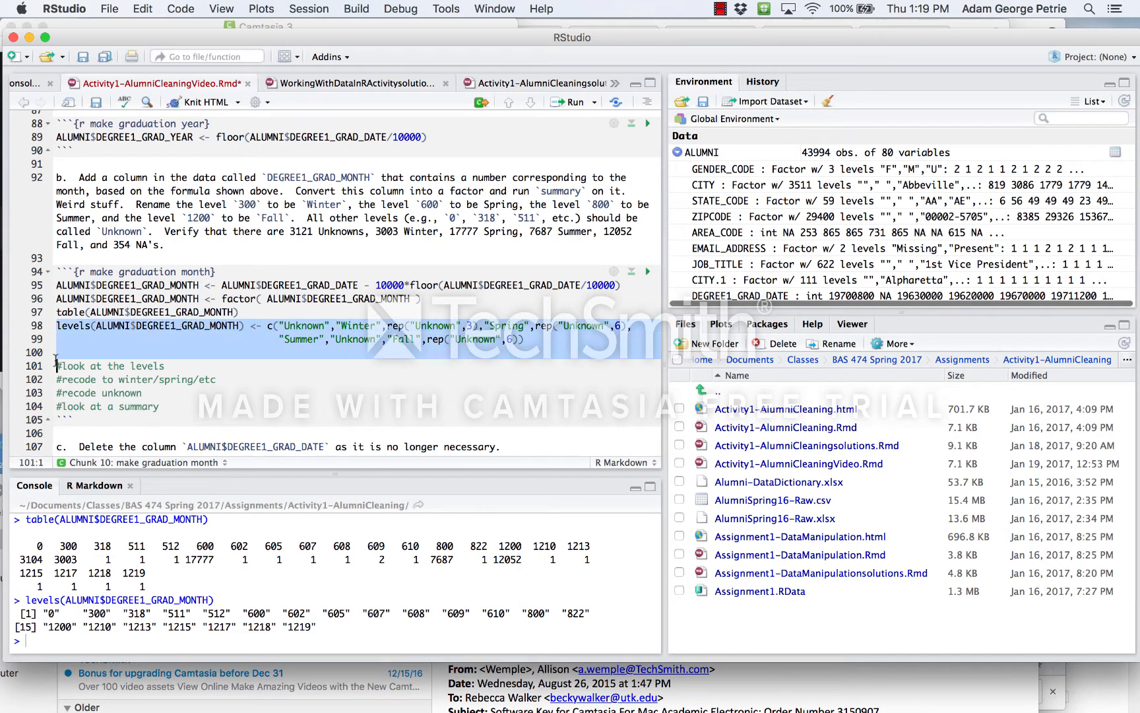
key("super+Return")
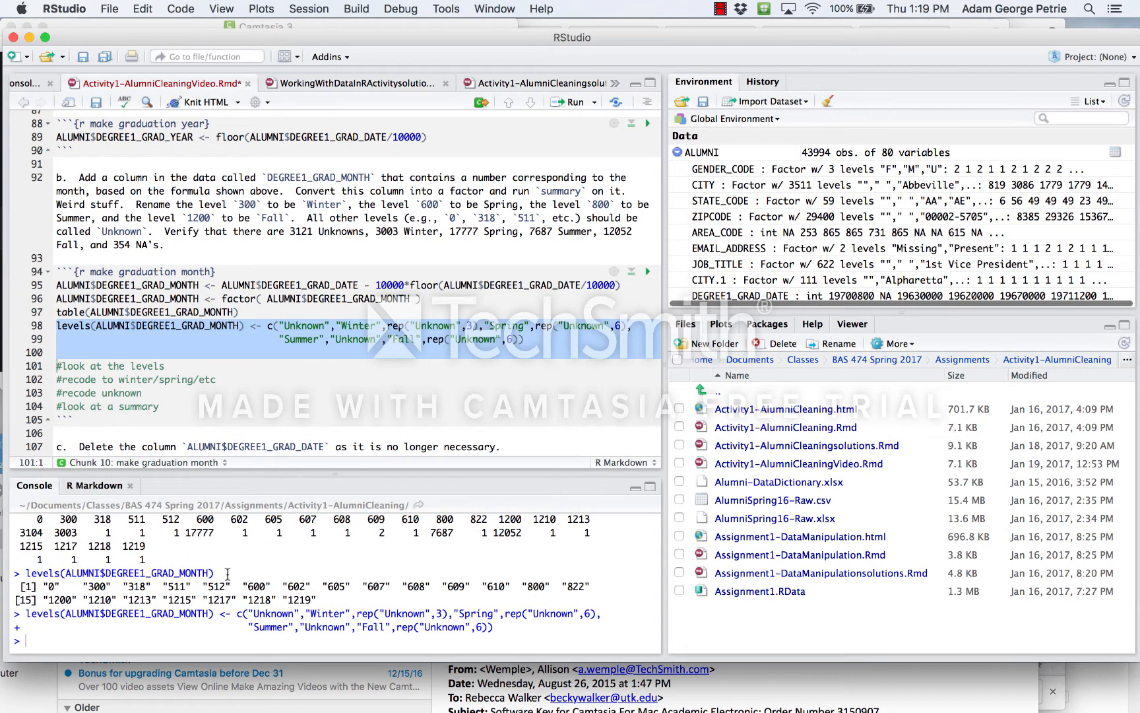
Rerun levels(ALUMNI$DEGREE1_GRAD_MONTH) in the console to check the recoded levels.
key("Up")
key("Up")
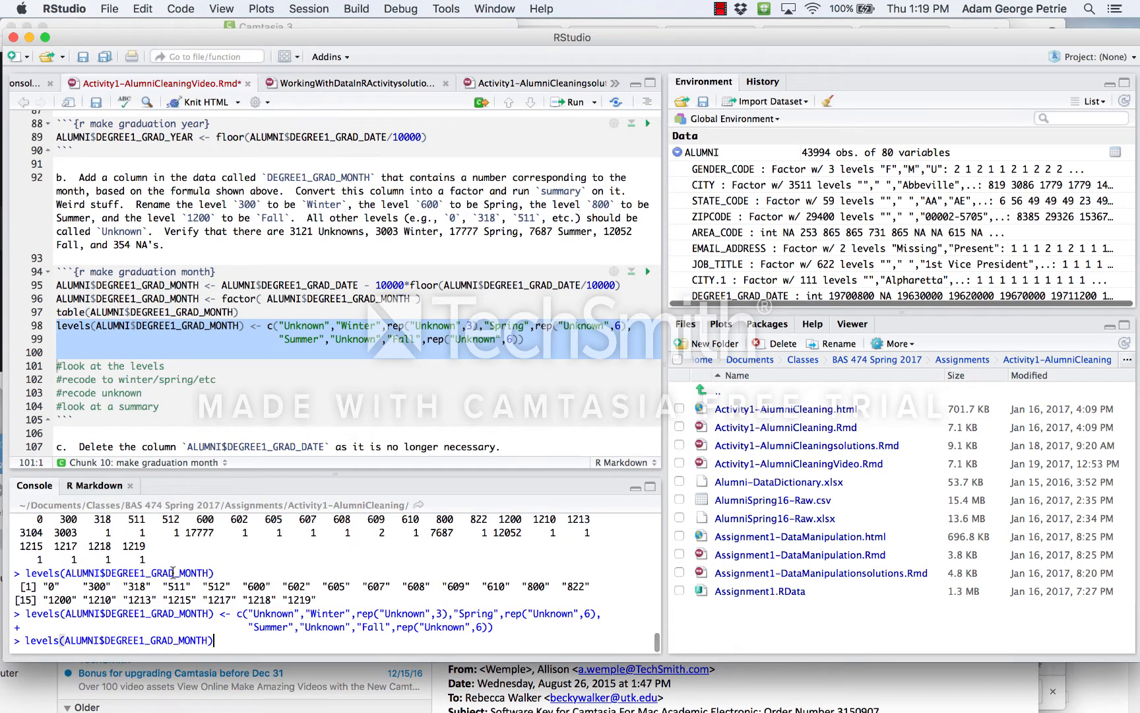
key("Return")
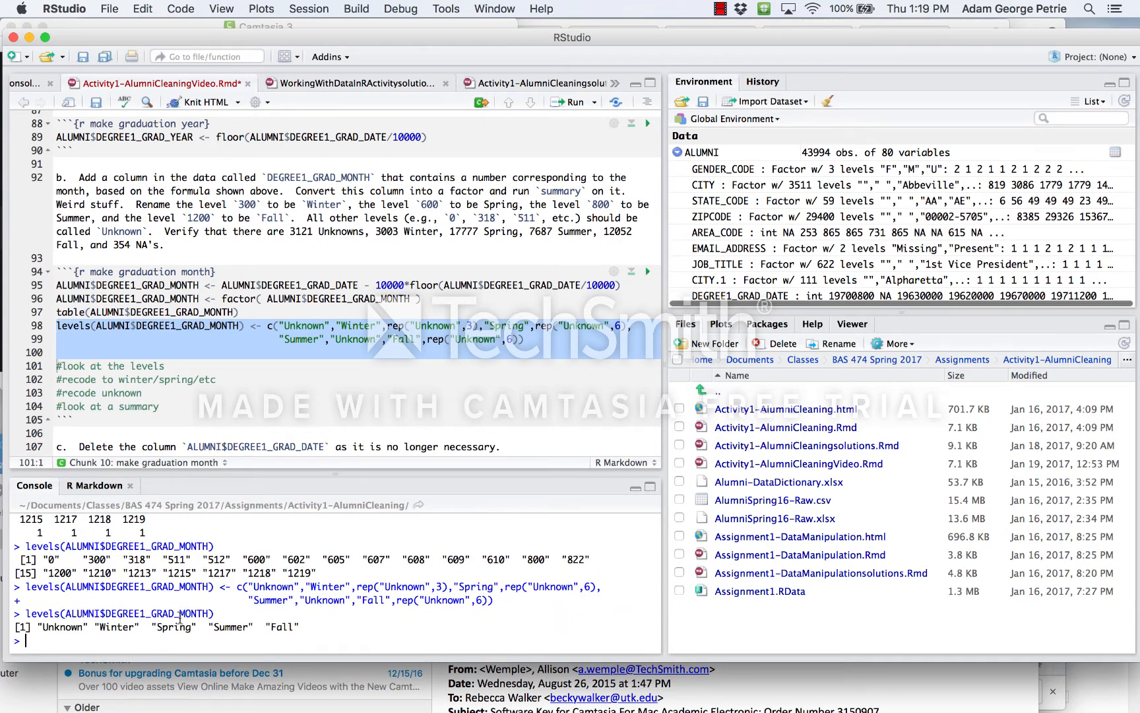
Delete the leftover comment lines below the levels assignment in the make graduation month chunk.
left_click(127, 350)
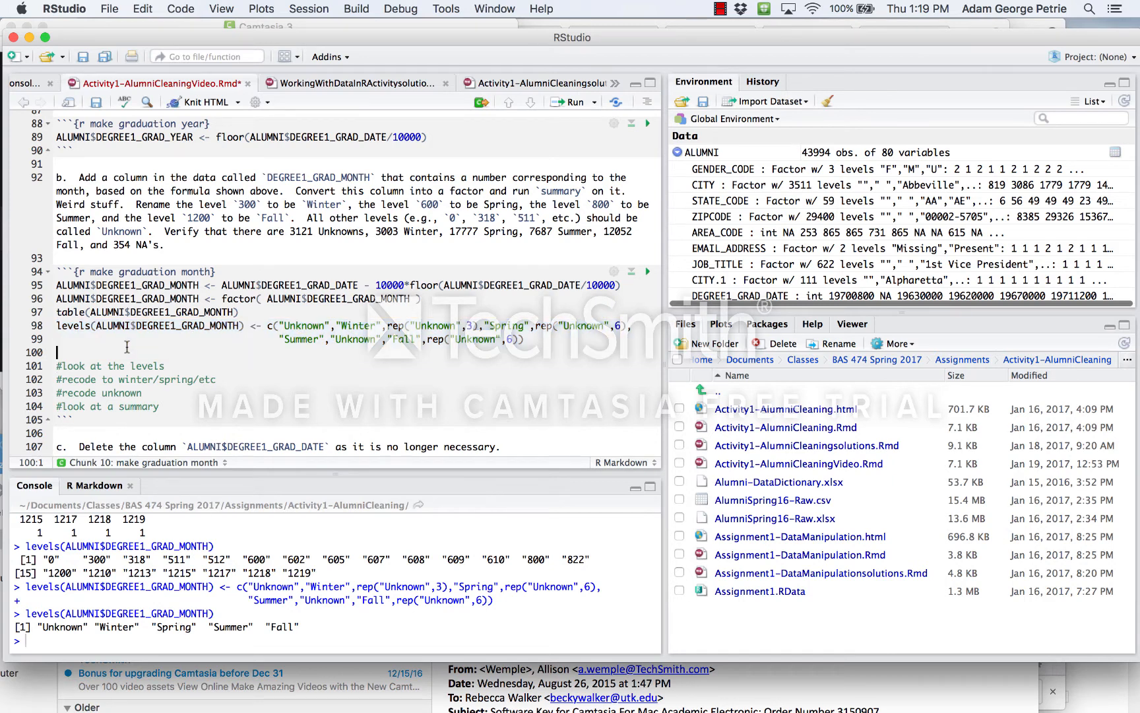
key("shift+Down")
key("shift+Down")
key("shift+Down")
key("shift+Down")
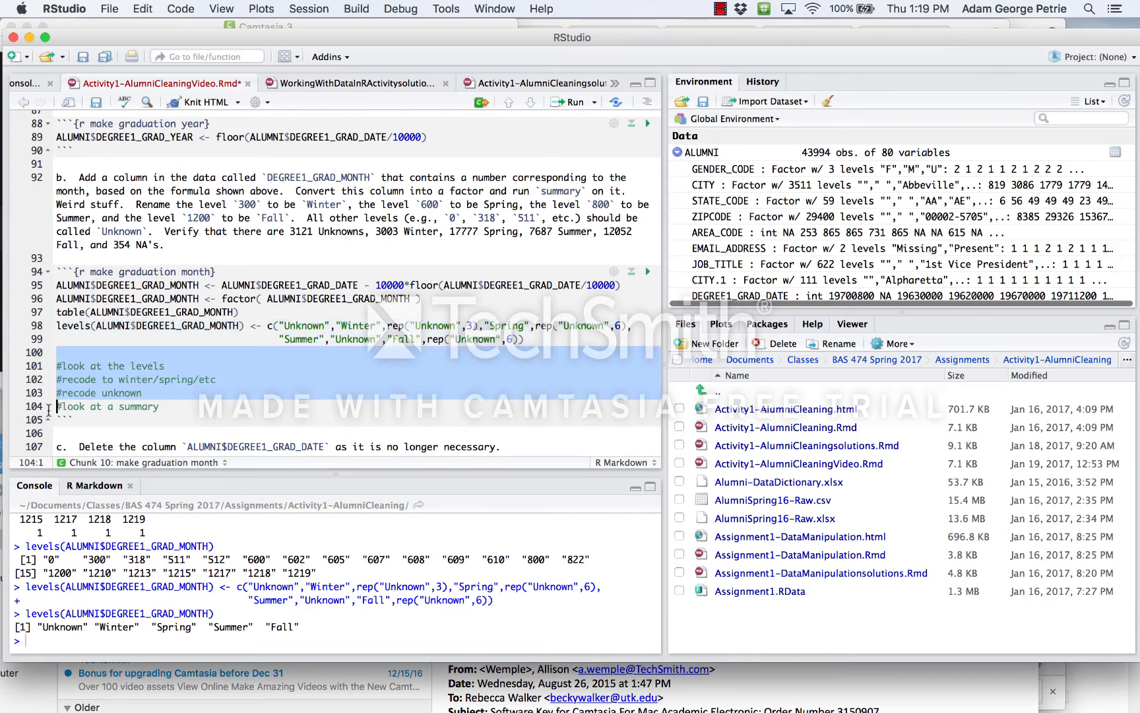
key("shift+End")
key("BackSpace")
Add and run summary(ALUMNI$DEGREE1_GRAD_MONTH), and compare the season counts with those expected in part b.
type("summary()")
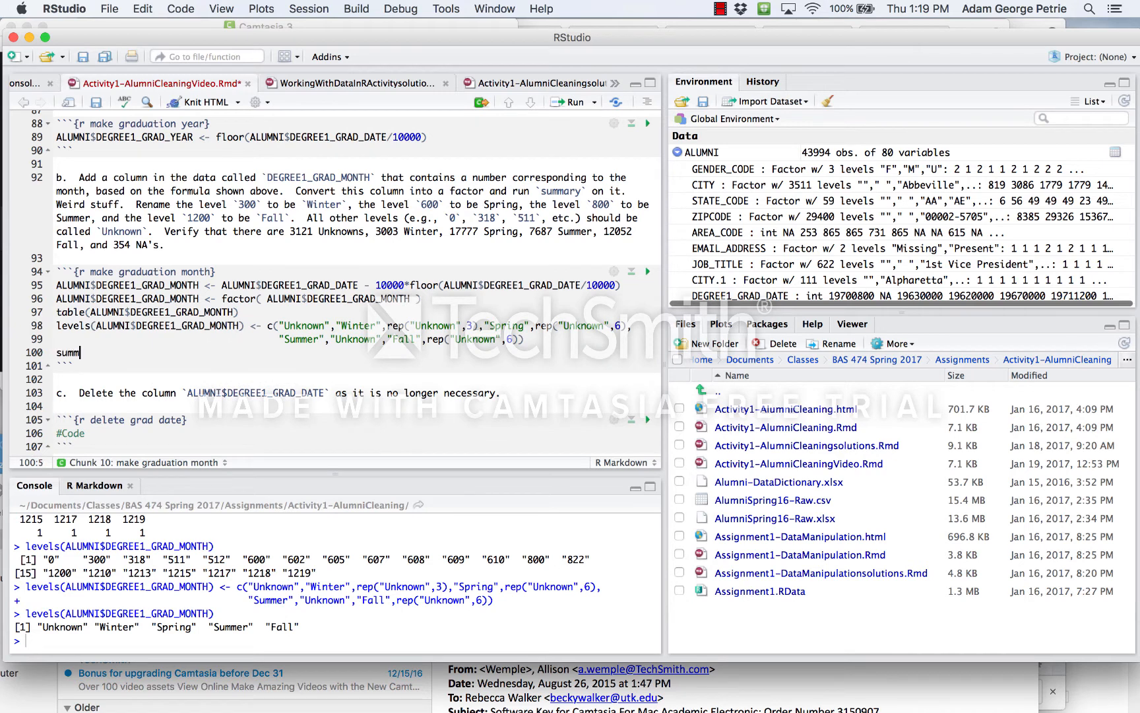
left_click(96, 325)
left_click_drag(97, 326, 239, 325)
key("cmd+c")
left_click(102, 353)
key("cmd+v")
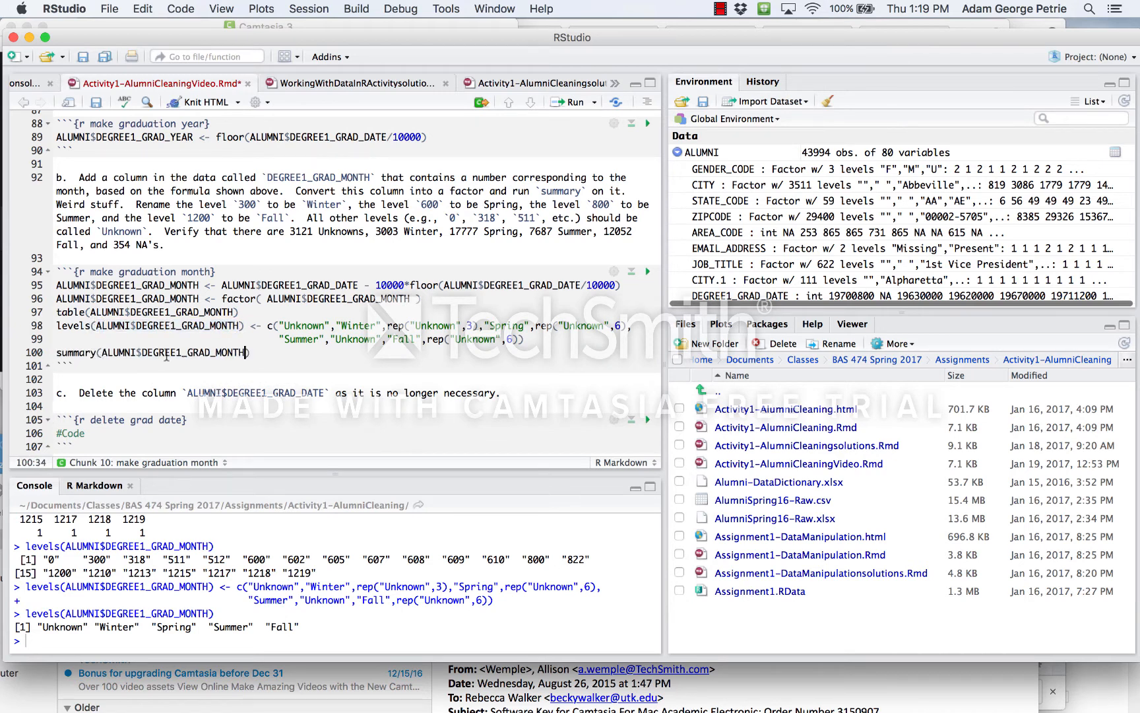
left_click(200, 353)
key("cmd+Return")
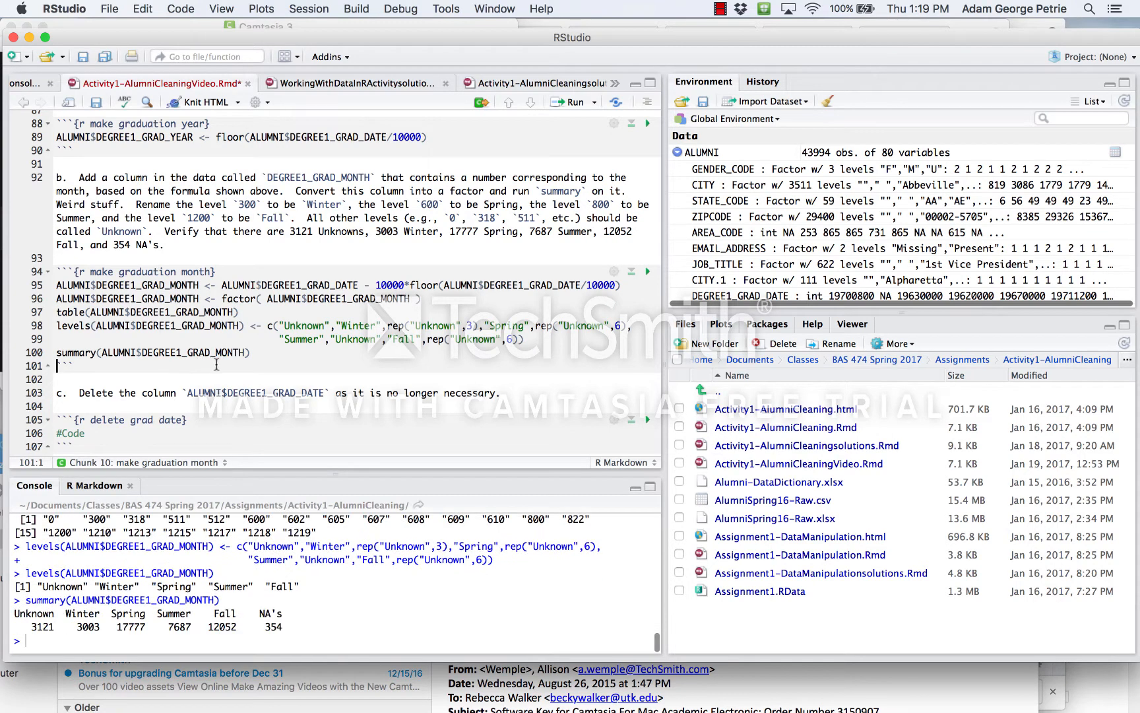
left_click_drag(290, 231, 438, 232)
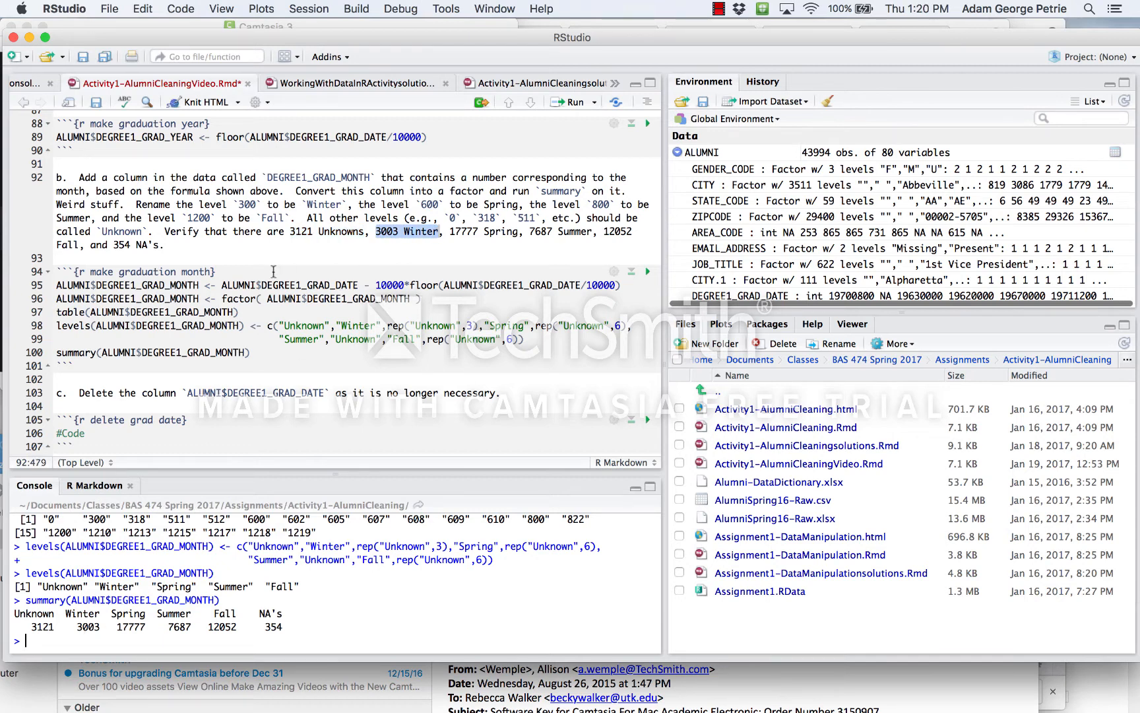
Replace the #Code placeholder in the delete grad date chunk with ALUMNI$DEGREE1_GRAD_DATE <- NULL and run it.
scroll(273, 271, "down", 2)
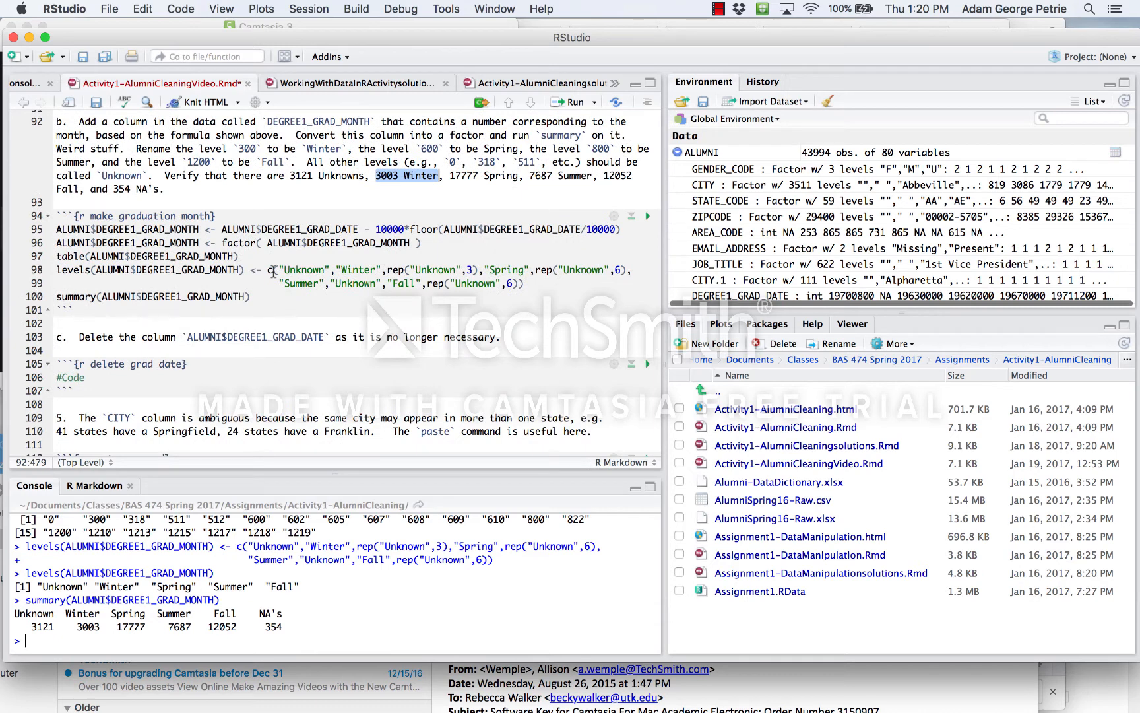
scroll(274, 271, "up", 2)
scroll(273, 272, "up", 1)
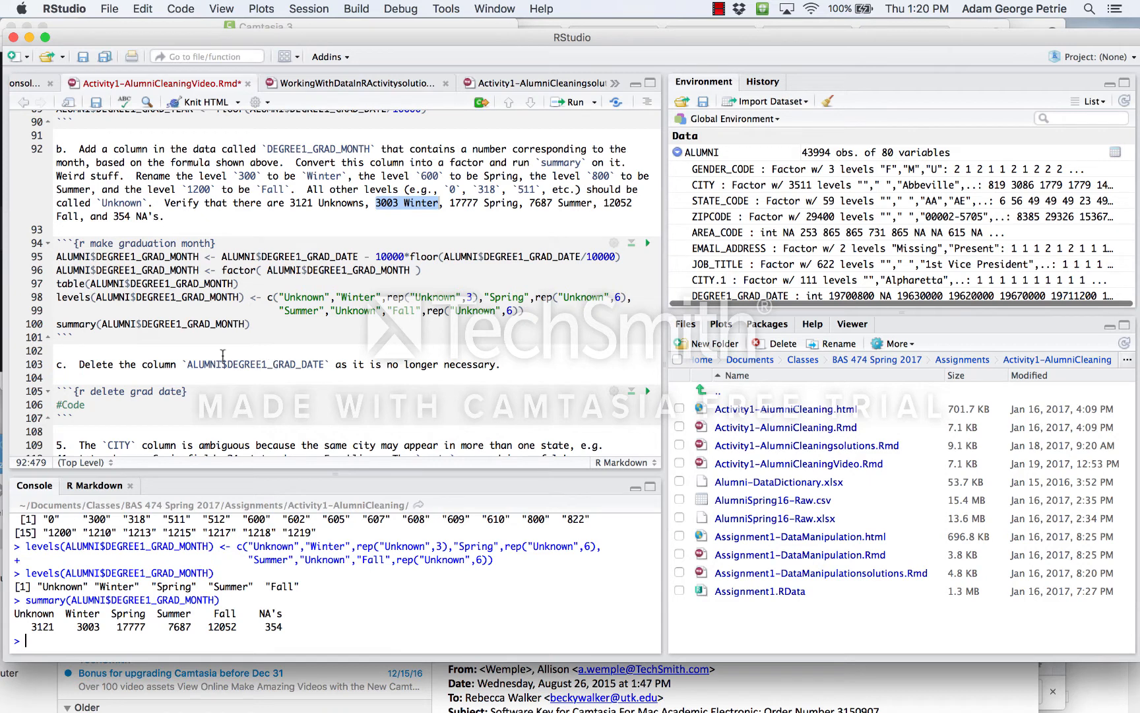
left_click_drag(189, 365, 324, 364)
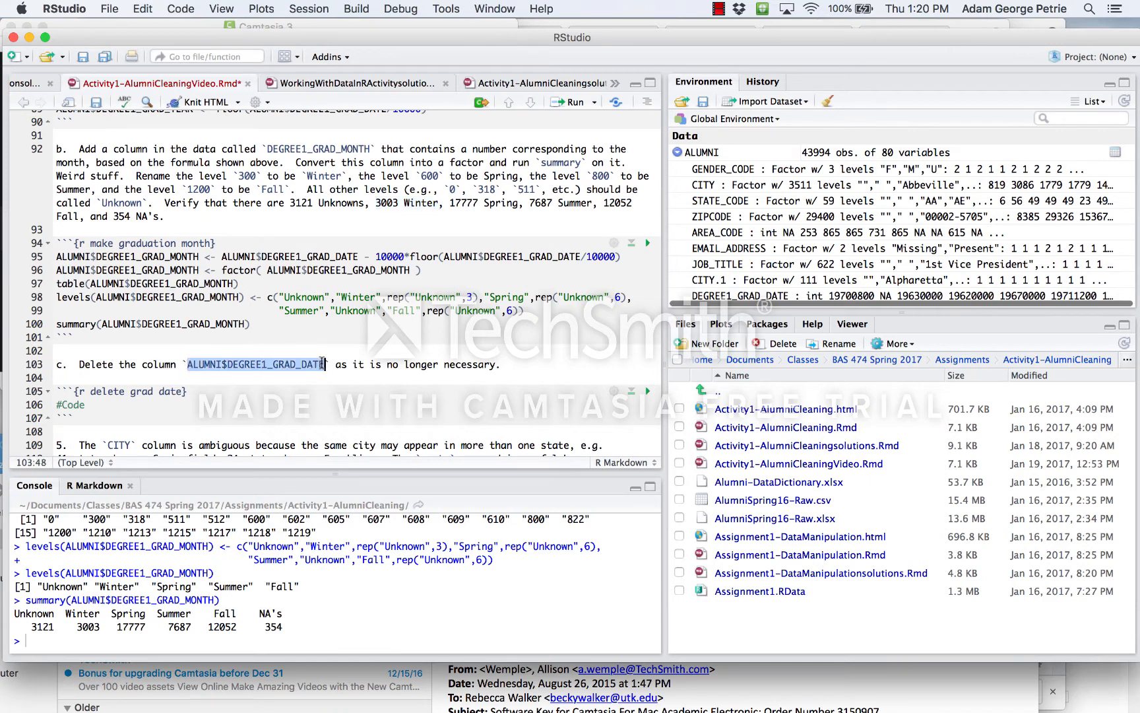
key("ctrl+c")
left_click_drag(118, 400, 50, 404)
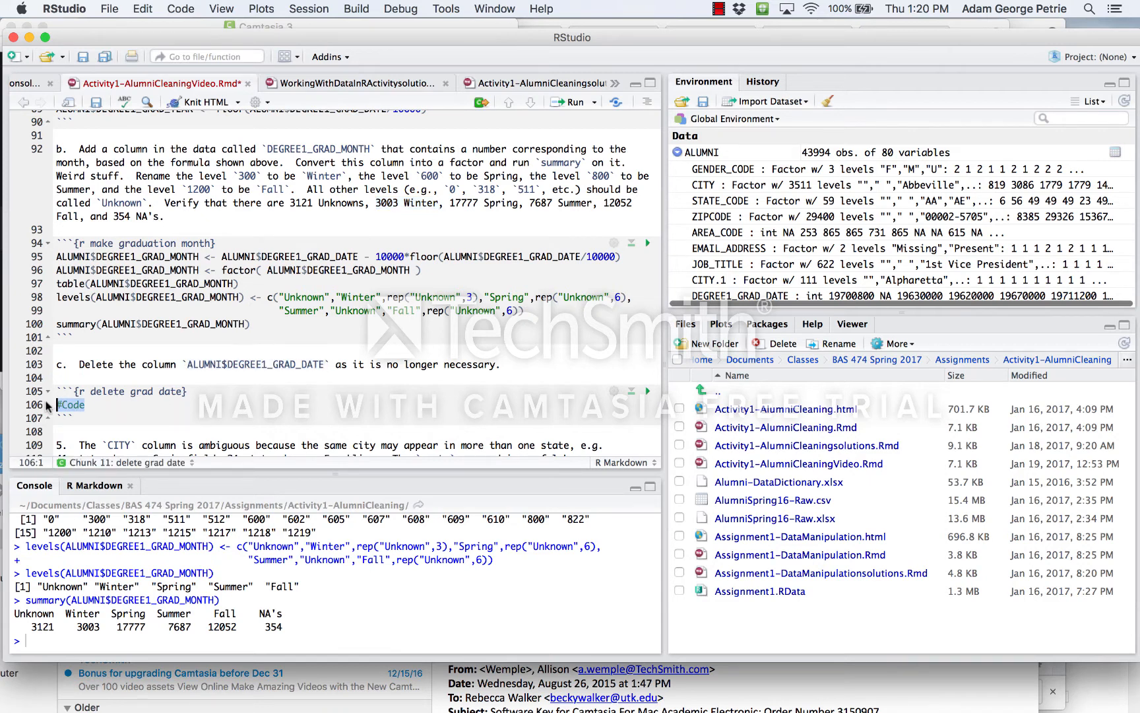
key("ctrl+v")
type("<- ")
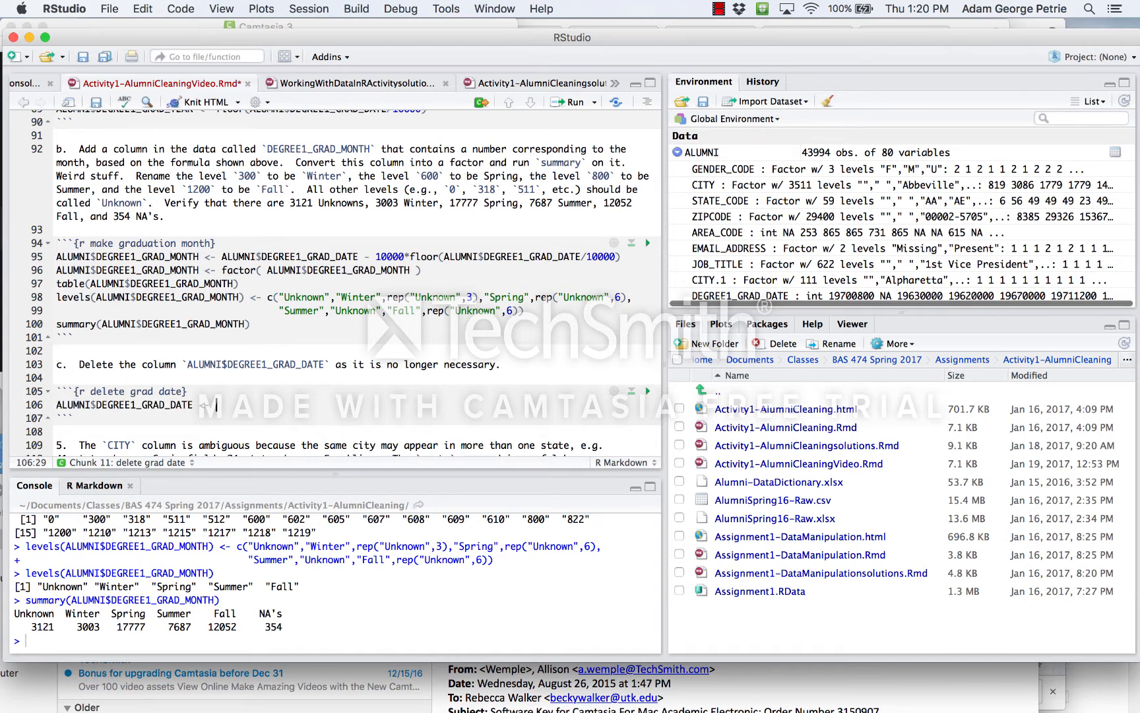
type("NULL")
scroll(253, 317, "down", 3)
key("super+Return")
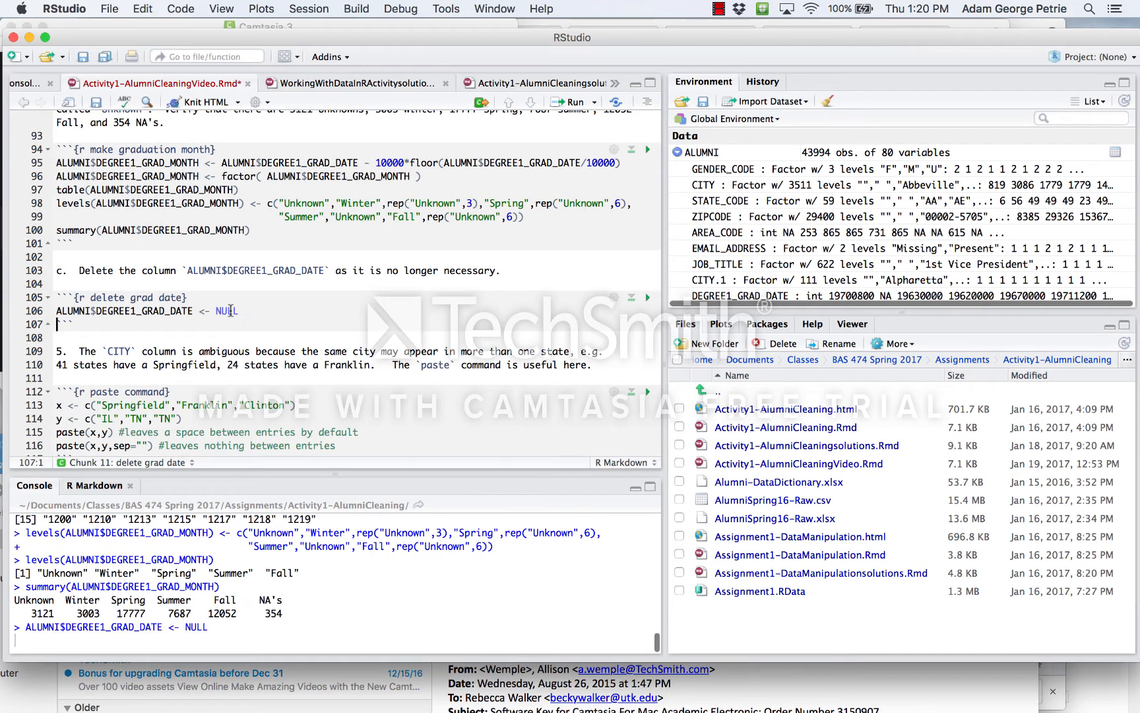
Read question 5 about the ambiguous CITY column and its paste command example.
scroll(280, 278, "down", 4)
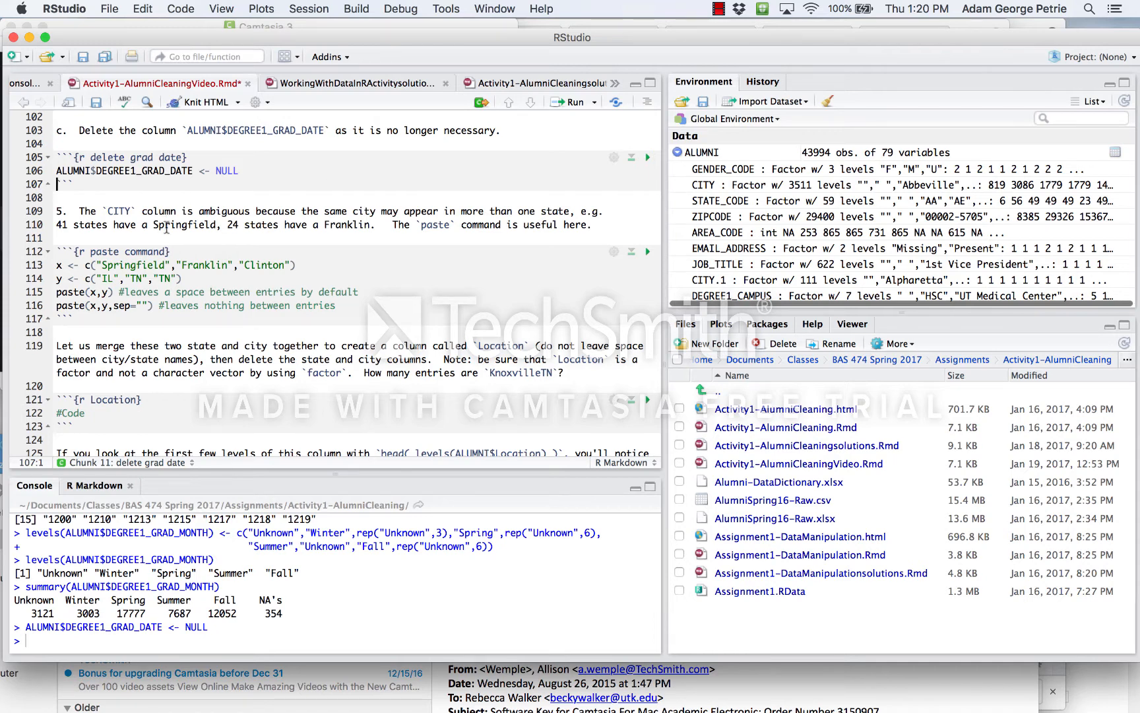
double_click(177, 225)
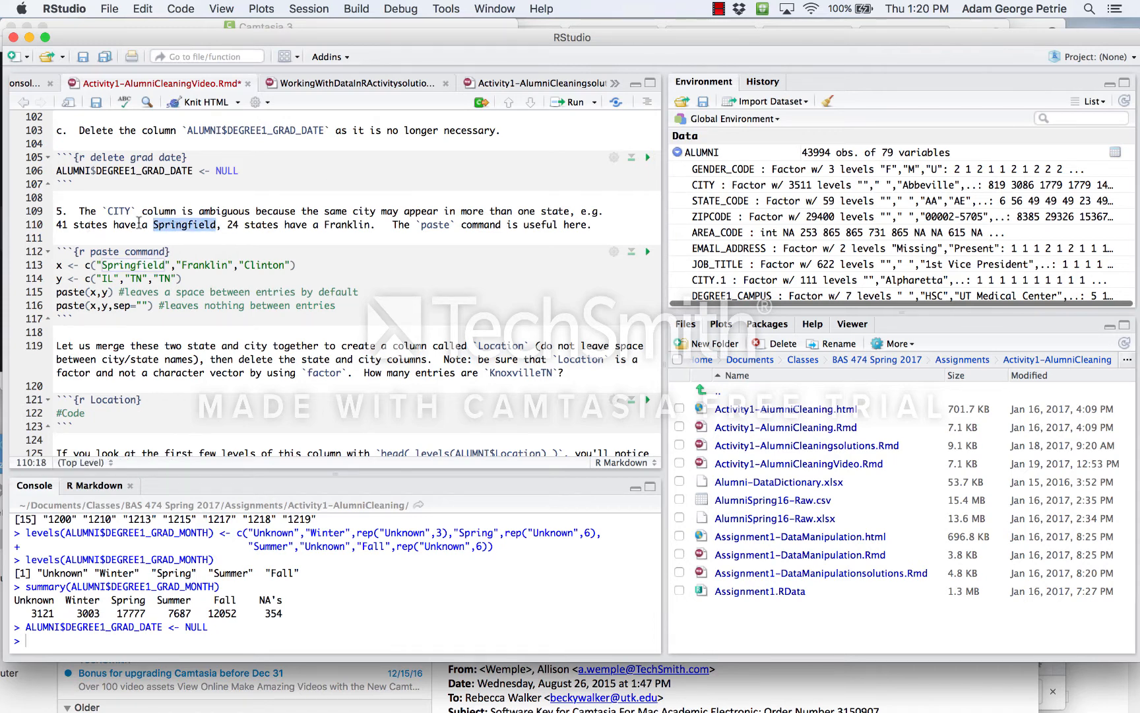
double_click(348, 225)
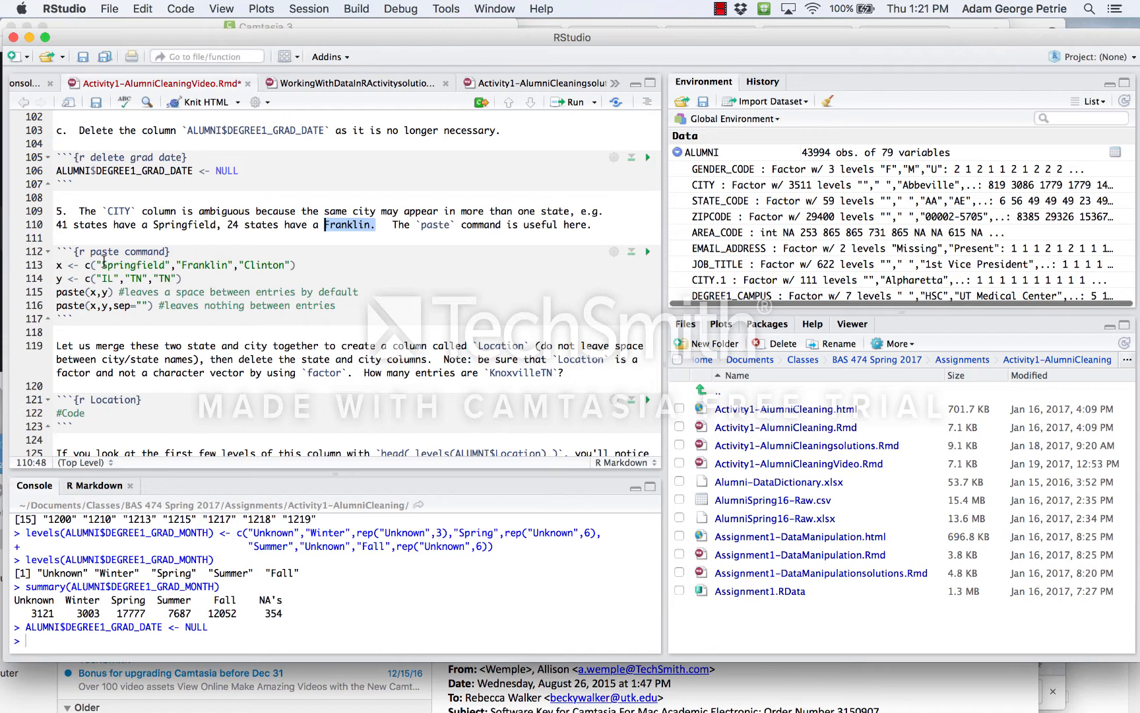
left_click(90, 264)
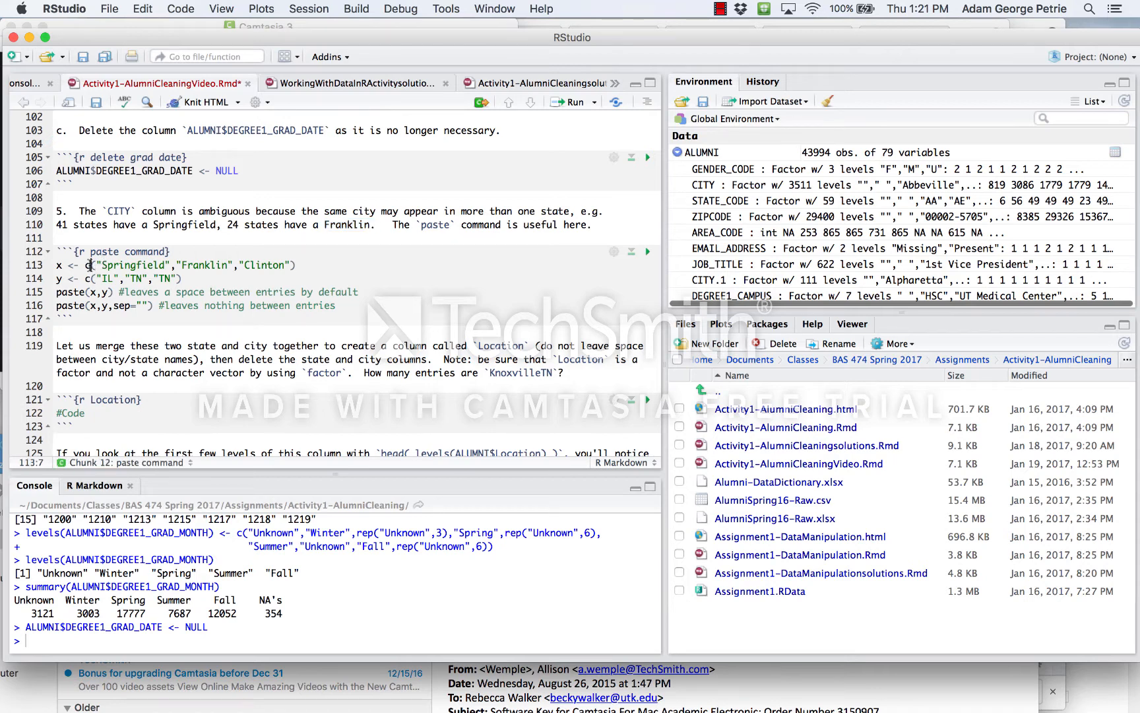
Run the x and y vector assignments in the paste command chunk and print x and y in the console.
key("super+Return")
key("super+Return")
left_click(139, 597)
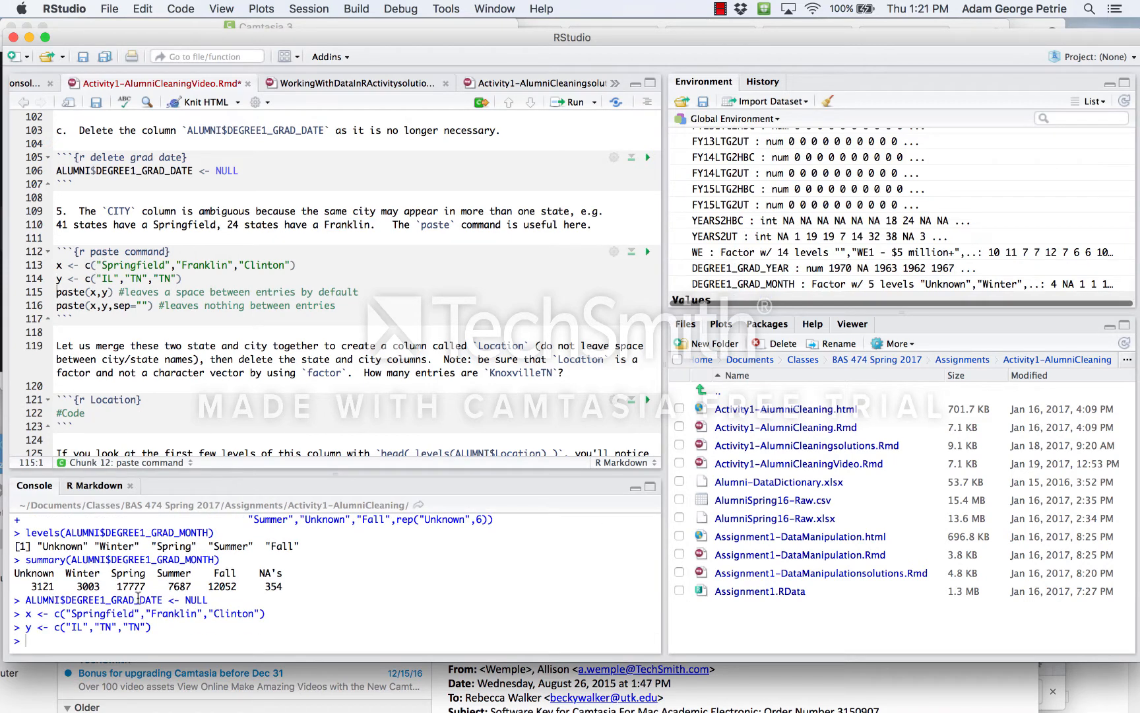
type("x")
key("Return")
type("y")
key("Return")
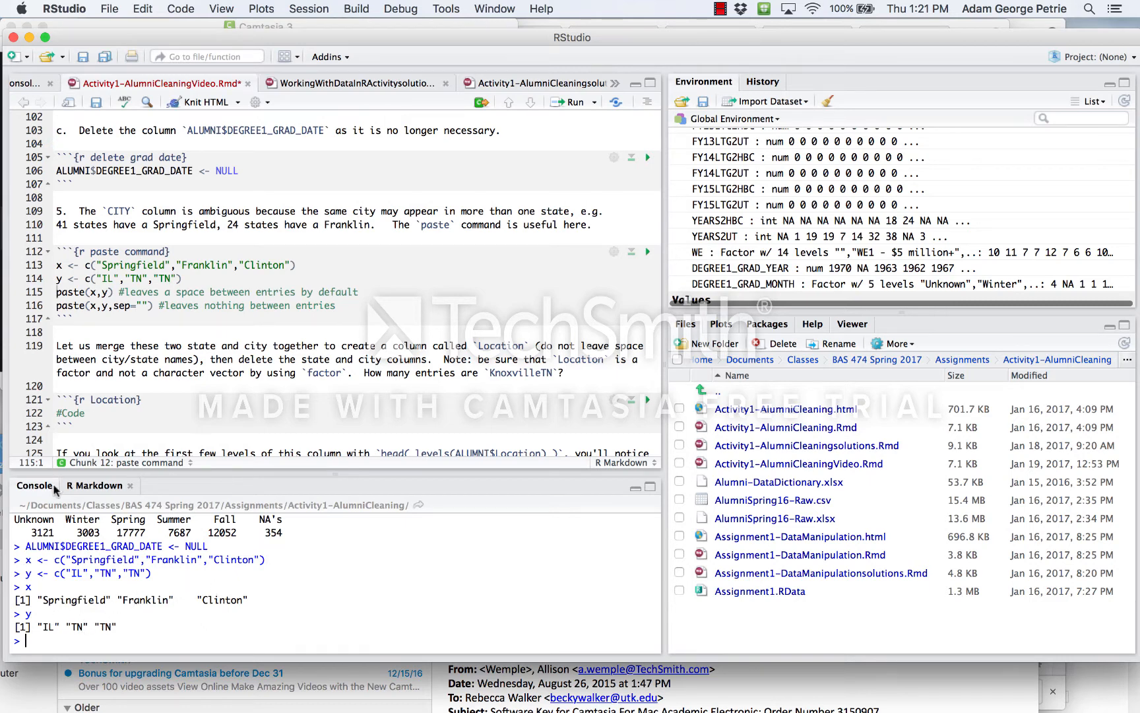
Run the paste(x,y) example and compare its first combined entry with the first elements of x and y.
left_click(95, 291)
key("super+Return")
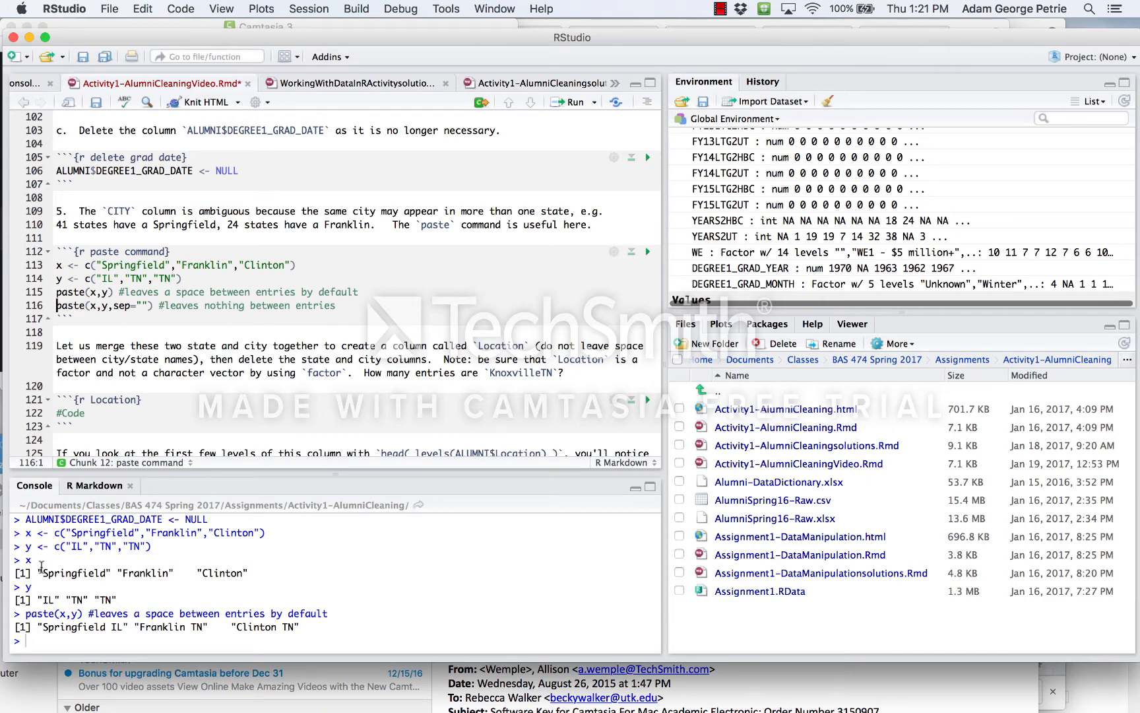
double_click(65, 572)
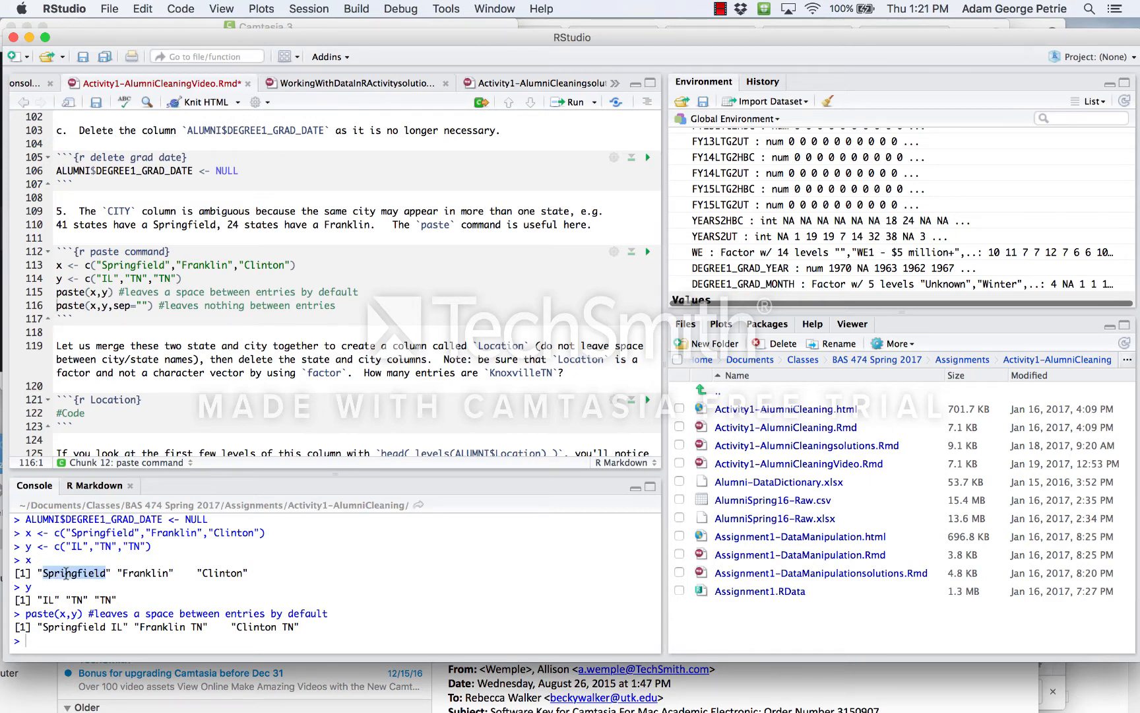
double_click(48, 600)
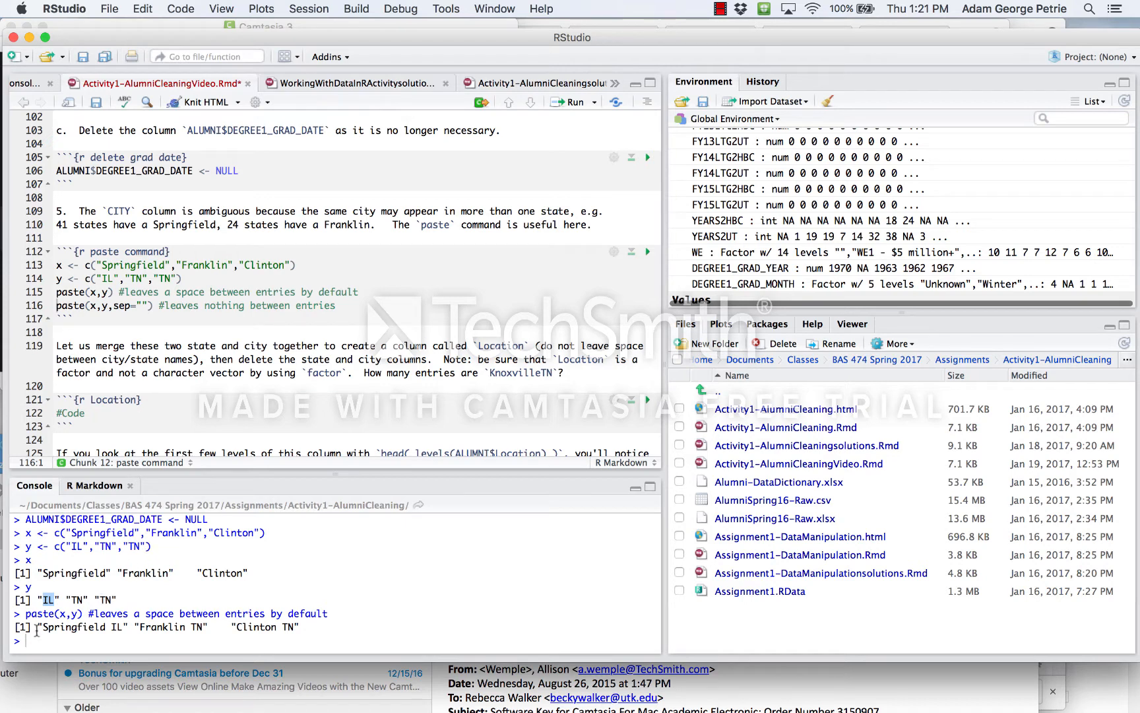
left_click(45, 627)
left_click_drag(44, 627, 123, 625)
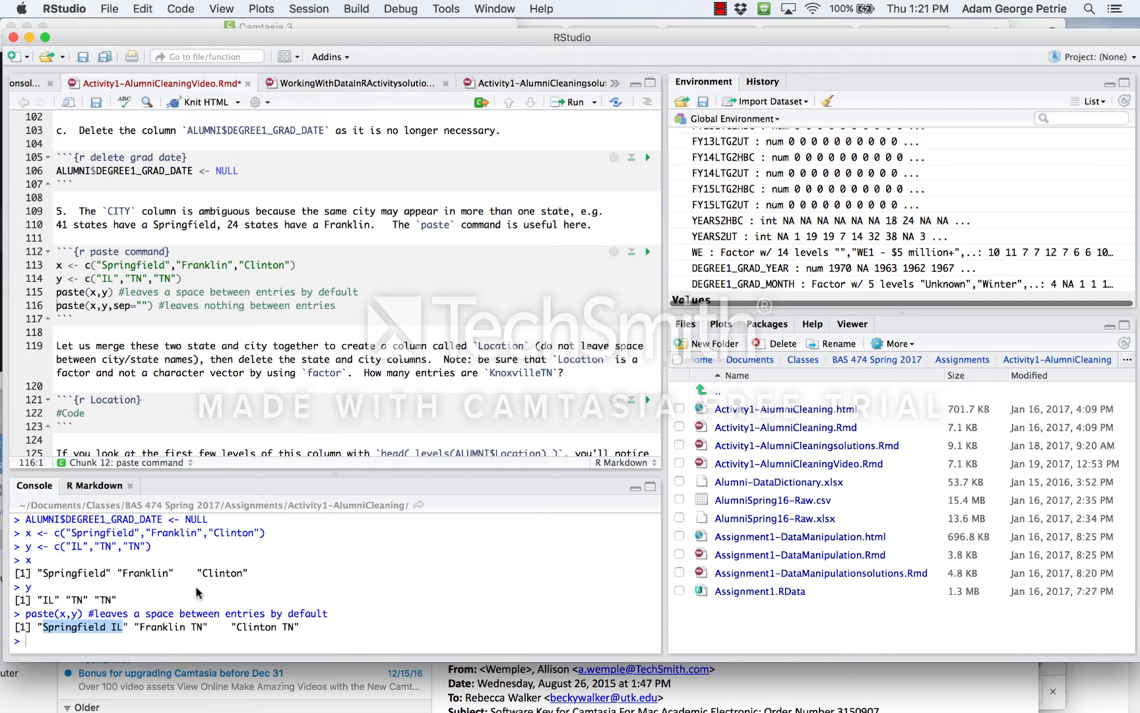
Examine the sep="" argument in the second paste example and run paste(x,y,sep="").
left_click(88, 306)
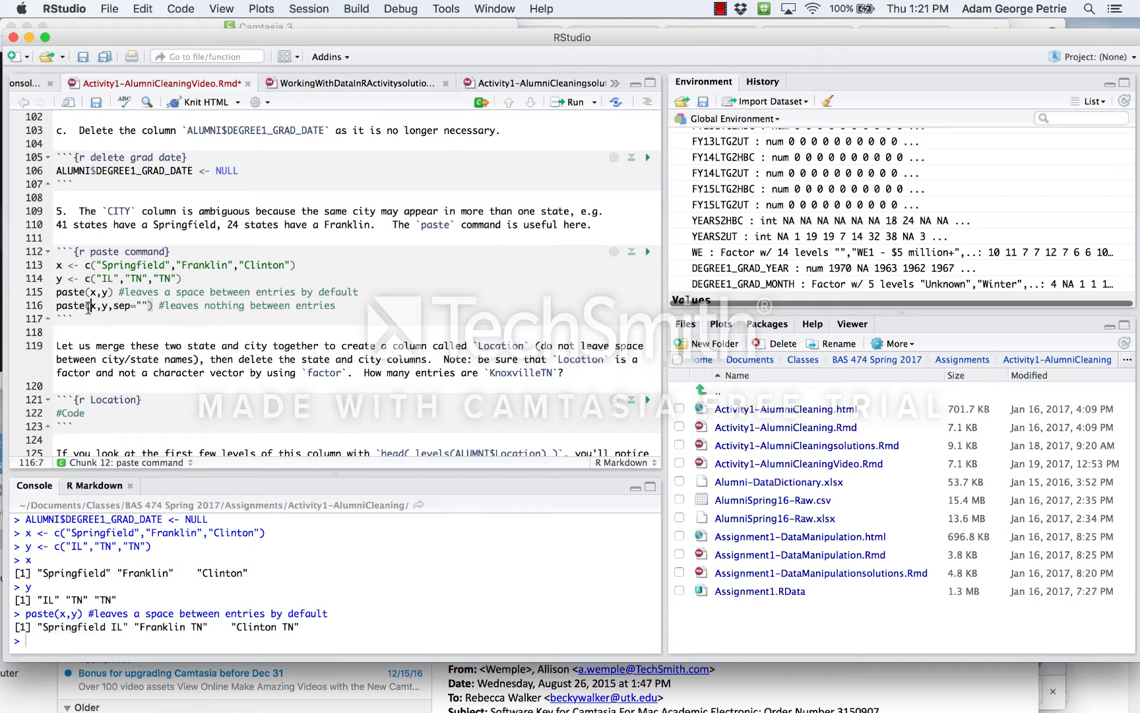
left_click_drag(114, 306, 141, 306)
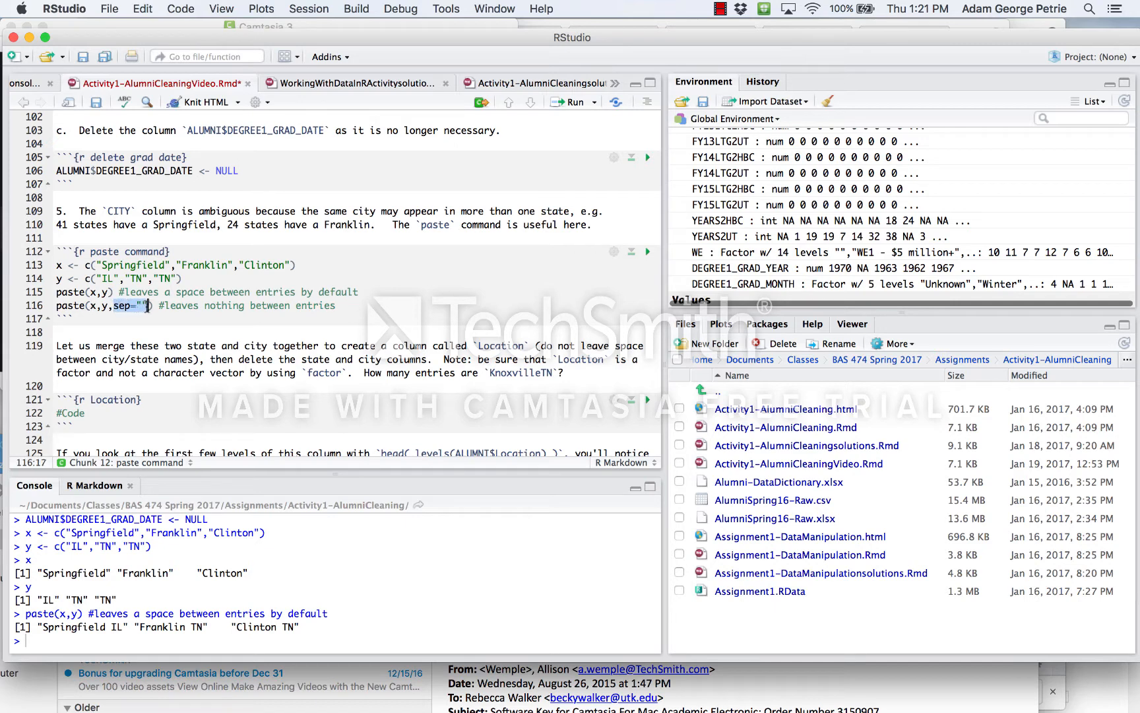
left_click(148, 306)
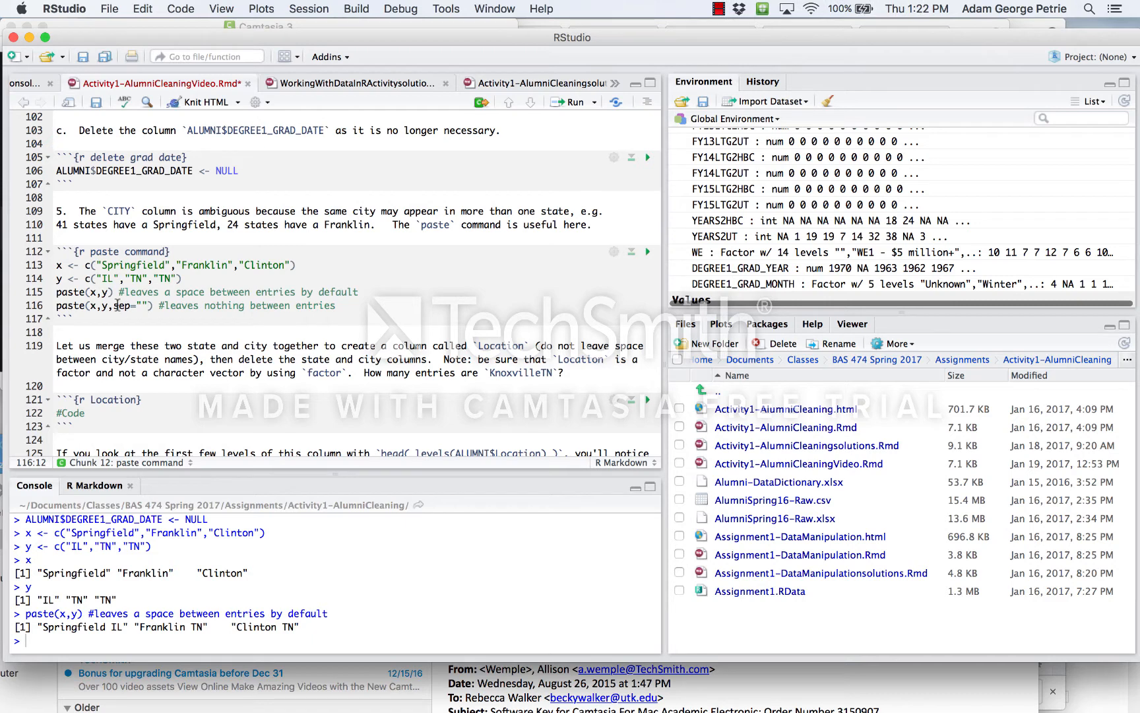
key("super+Return")
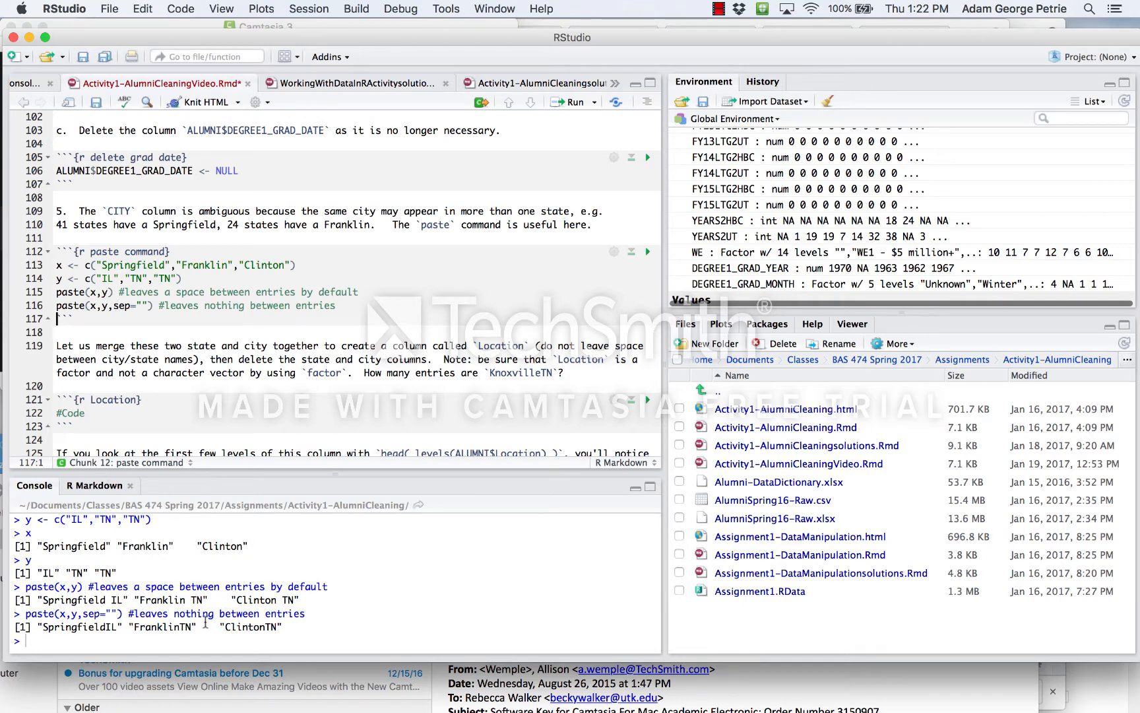
Begin the Location chunk with ALUMNI$Location <- on its own line above the #Code placeholder.
scroll(103, 361, "down", 5)
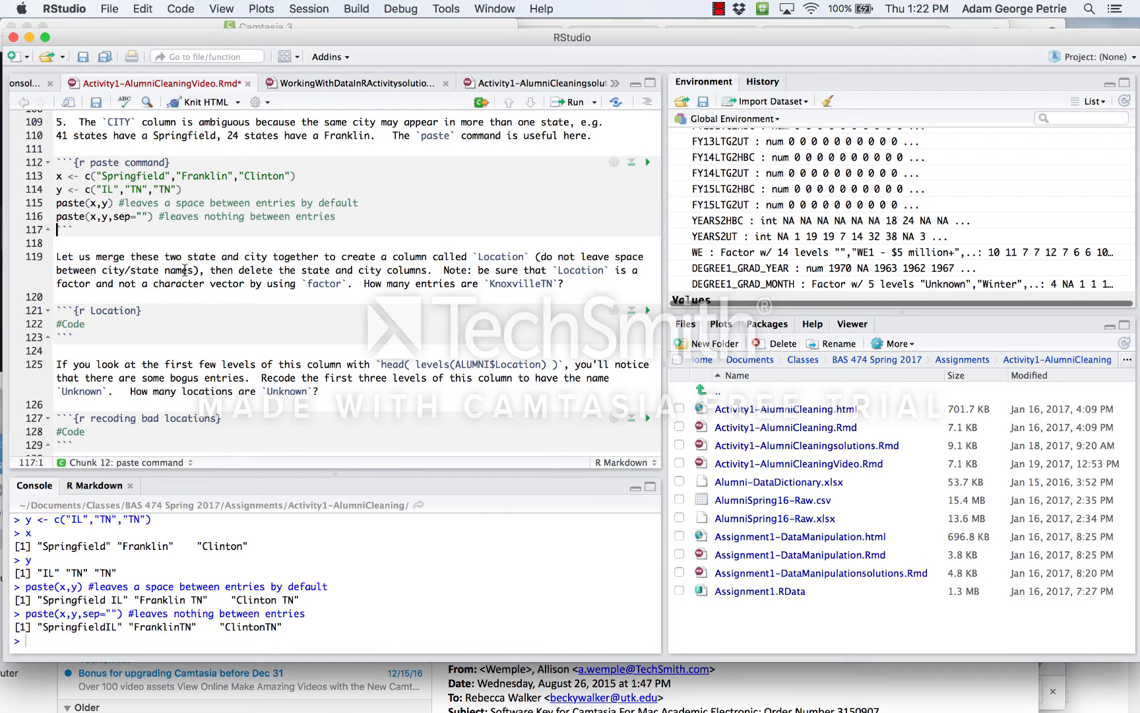
left_click(56, 324)
type("ALUMNI$Location ")
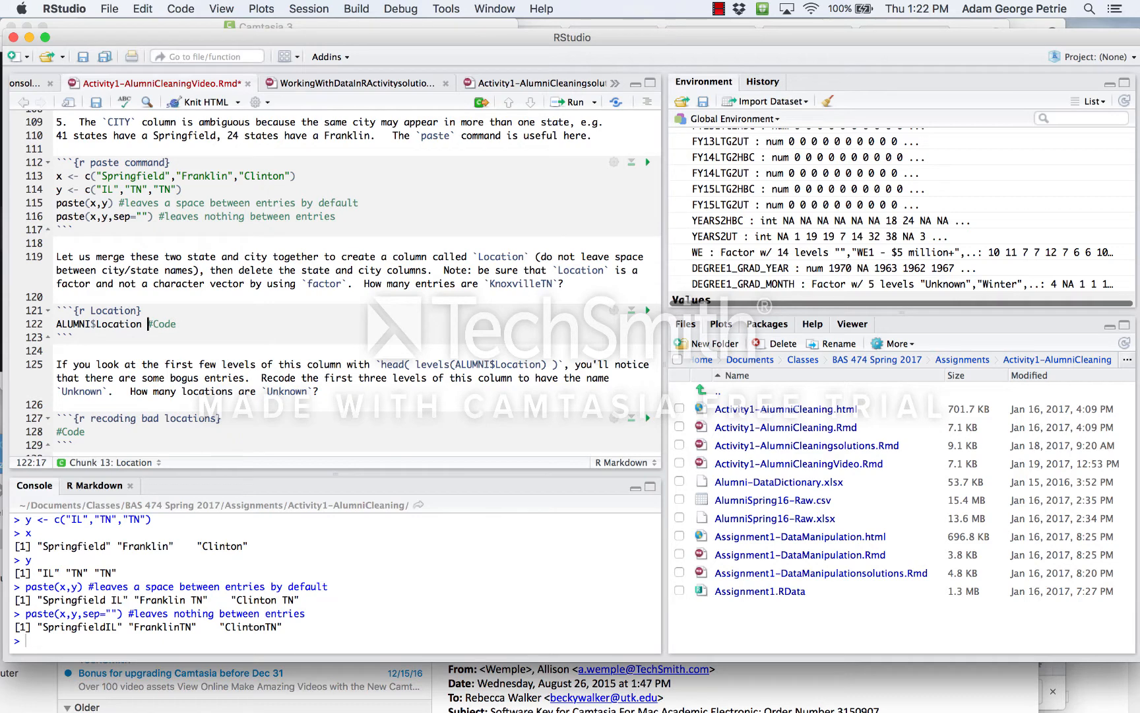
type("<-")
key("Return")
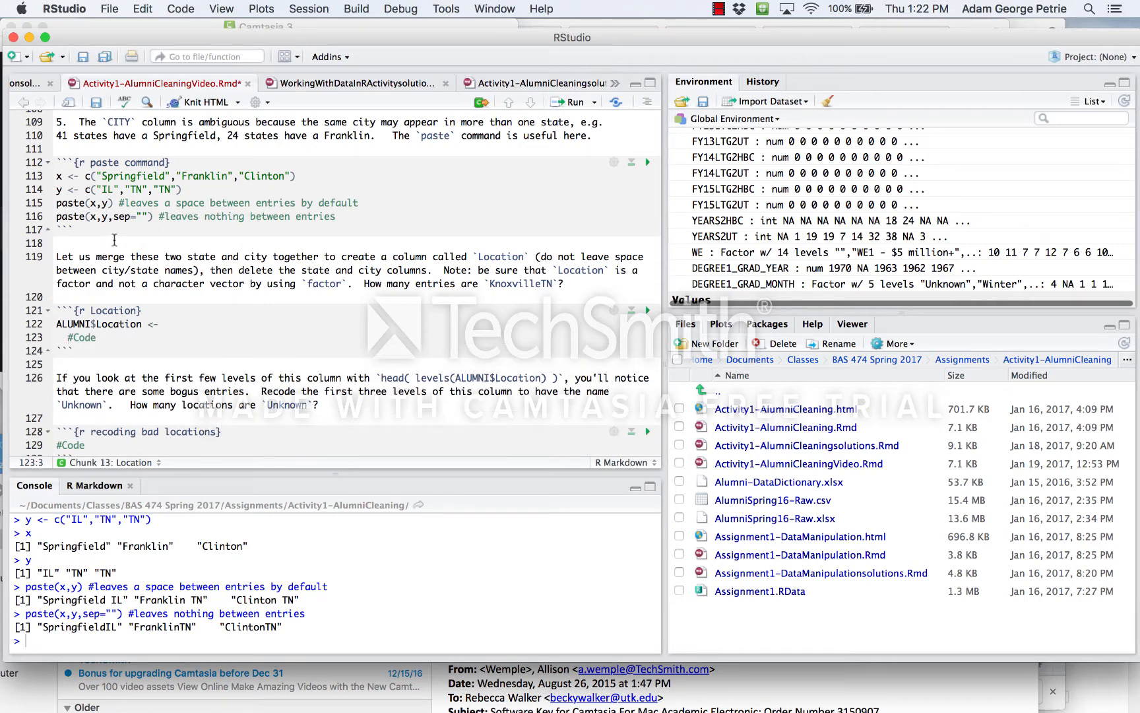
Extend the Location assignment with paste(ALUMNI$CITY,ALUMNI$STATE_CODE).
left_click(186, 322)
type("paste(ALUMNI$")
scroll(757, 181, "up", 10)
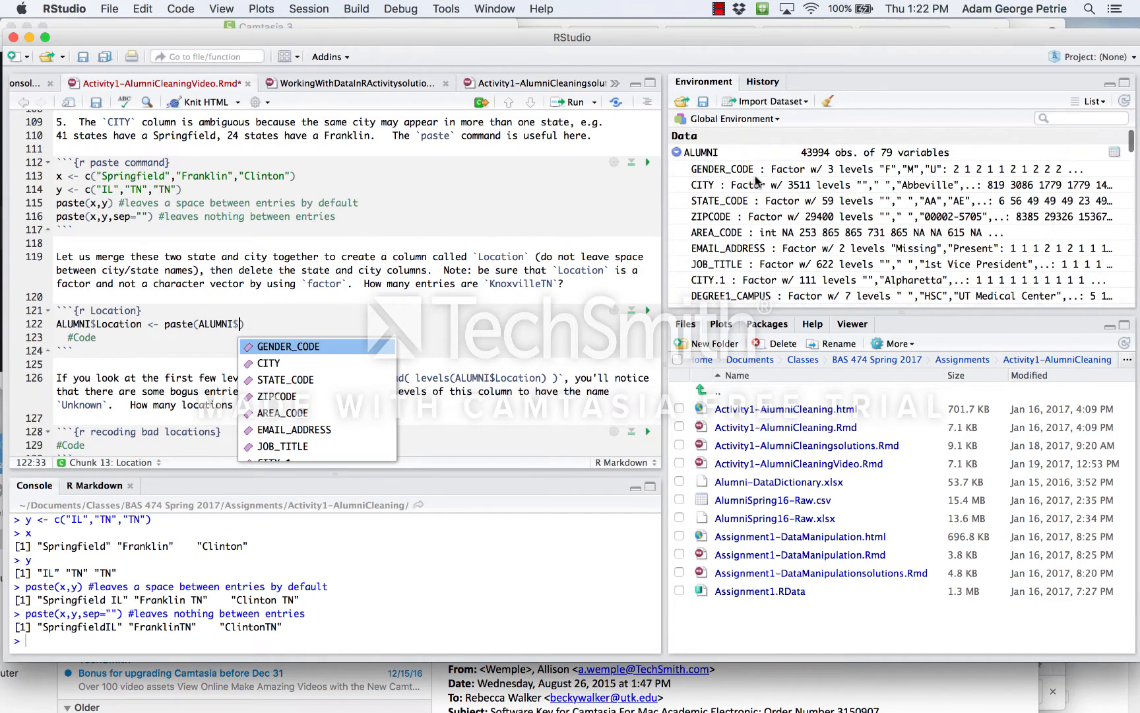
type("CITY")
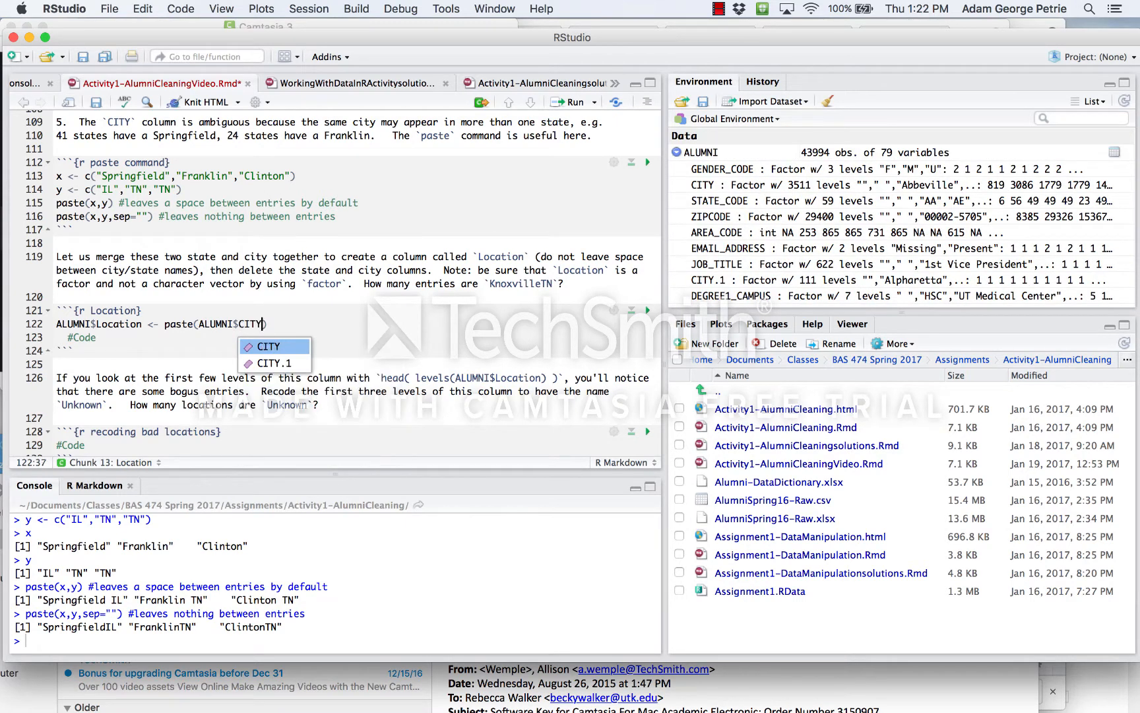
type(",ALUMNI")
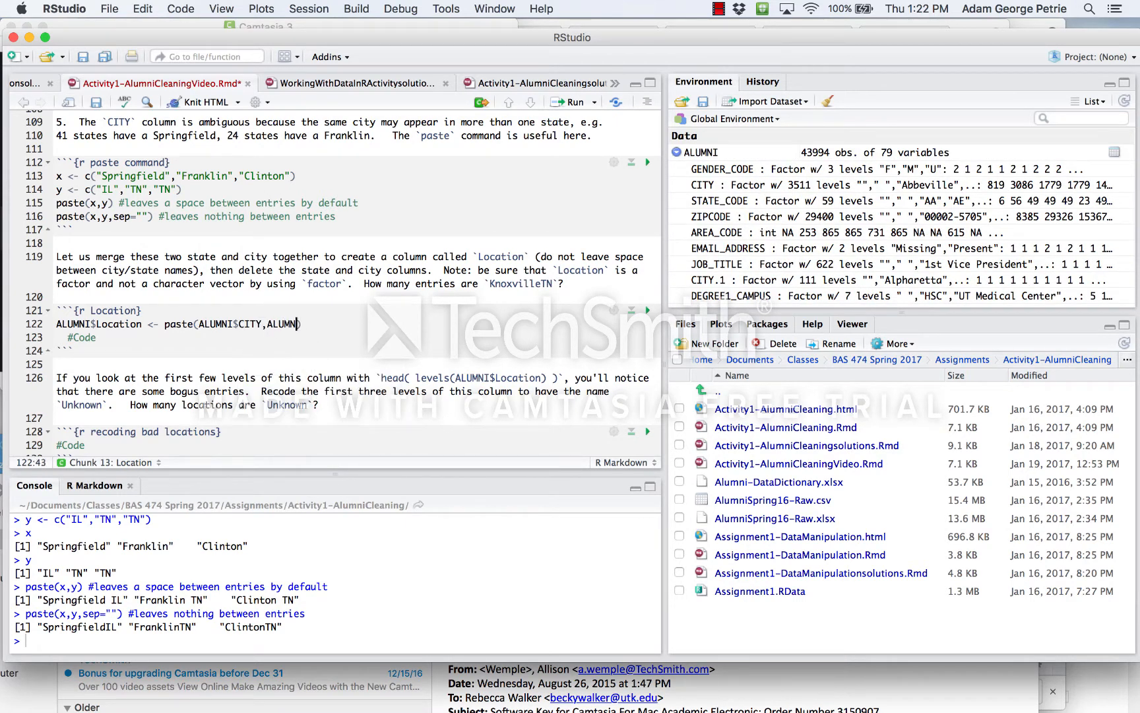
type("$")
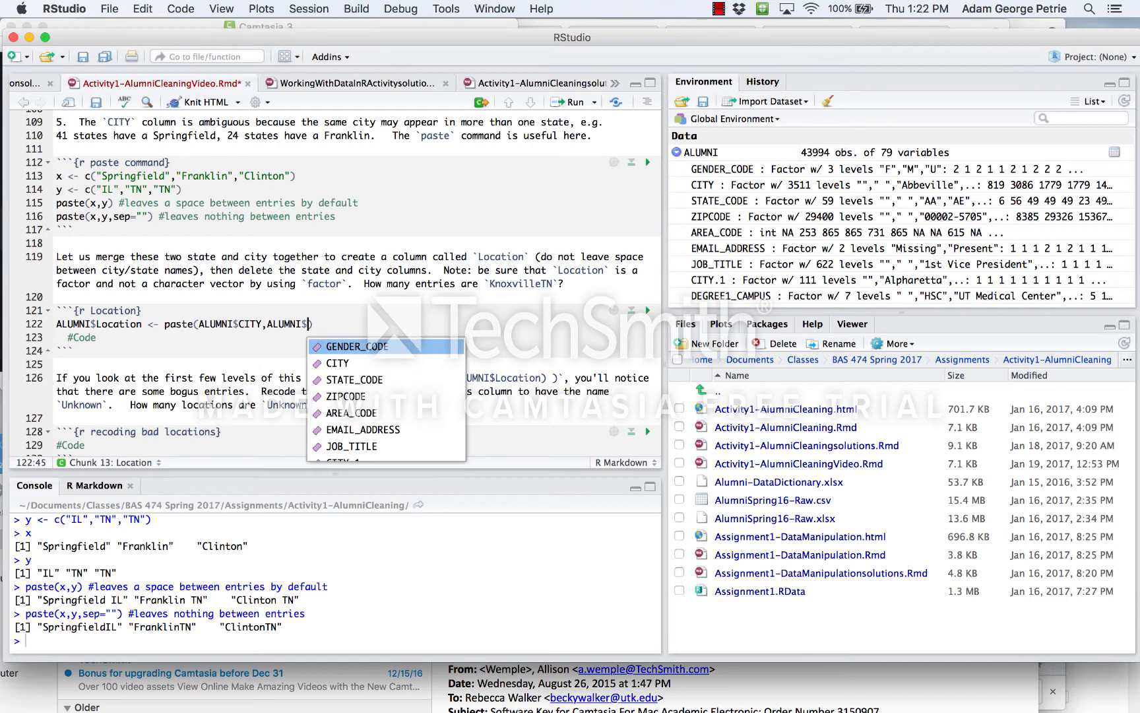
key("Down")
key("Down")
key("Return")
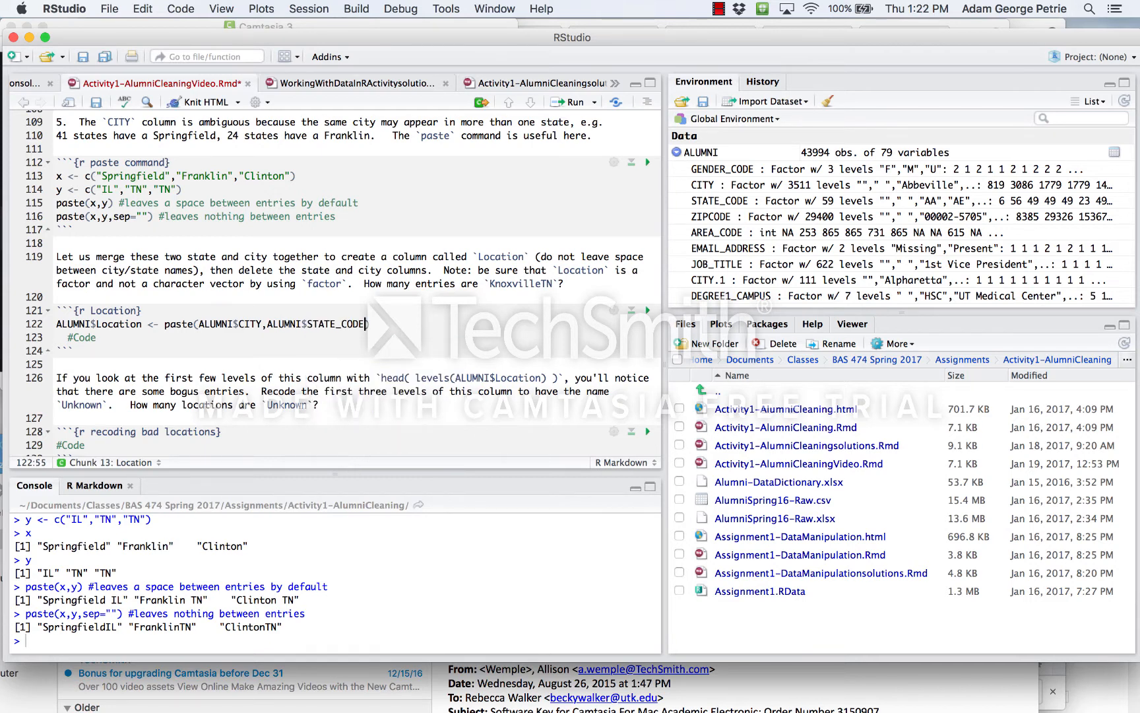
Add sep="" to the Location paste call and run the line to create the column.
type(",sep=\"\"")
left_click(388, 324)
left_click(365, 323)
key("super+Return")
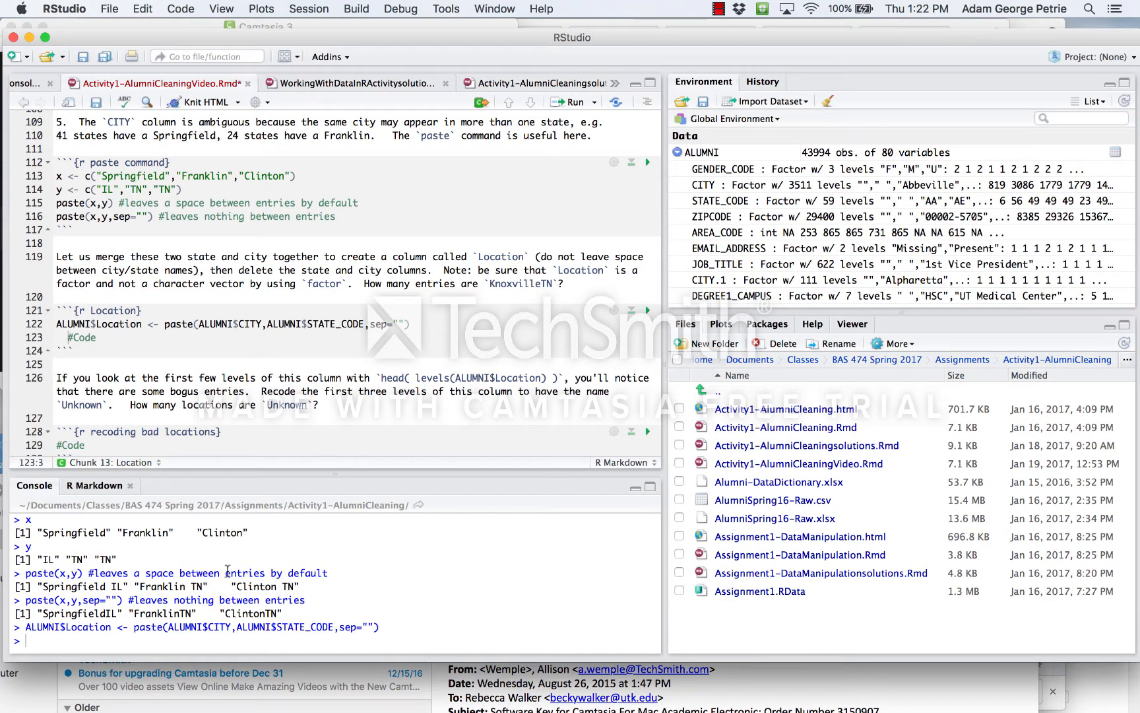
Add class(ALUMNI$Location) below the paste line and run it to check the column's type.
left_click(434, 325)
key("Return")
type("class(")
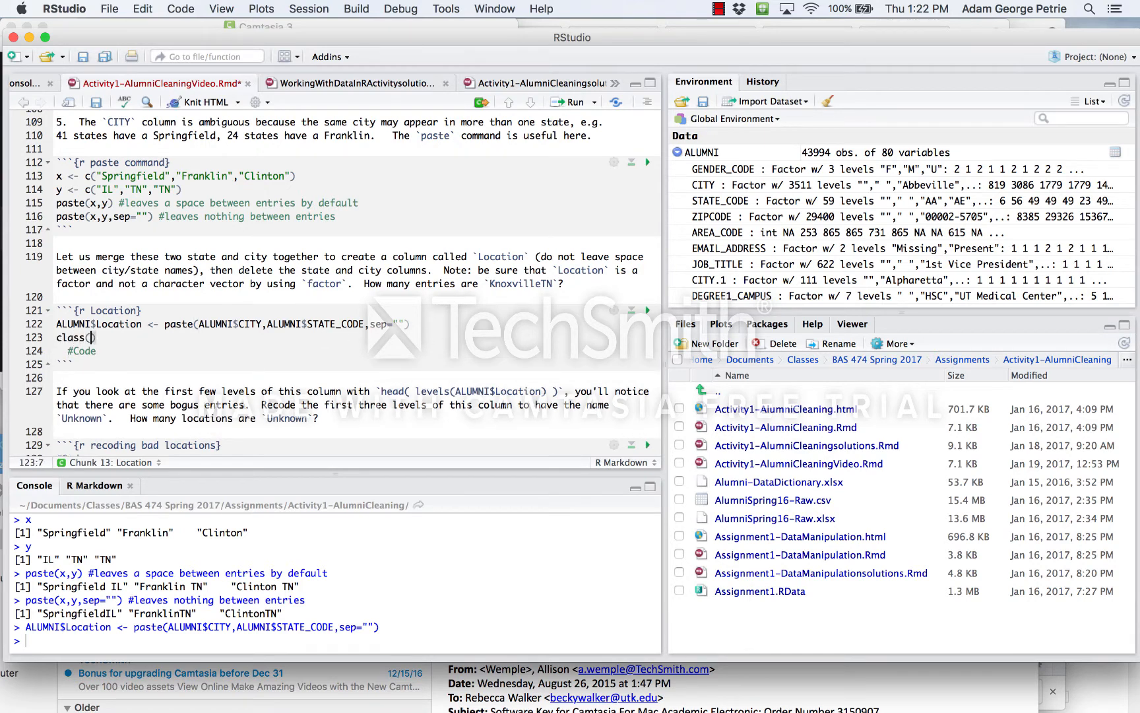
type("ALUMNI$Locati")
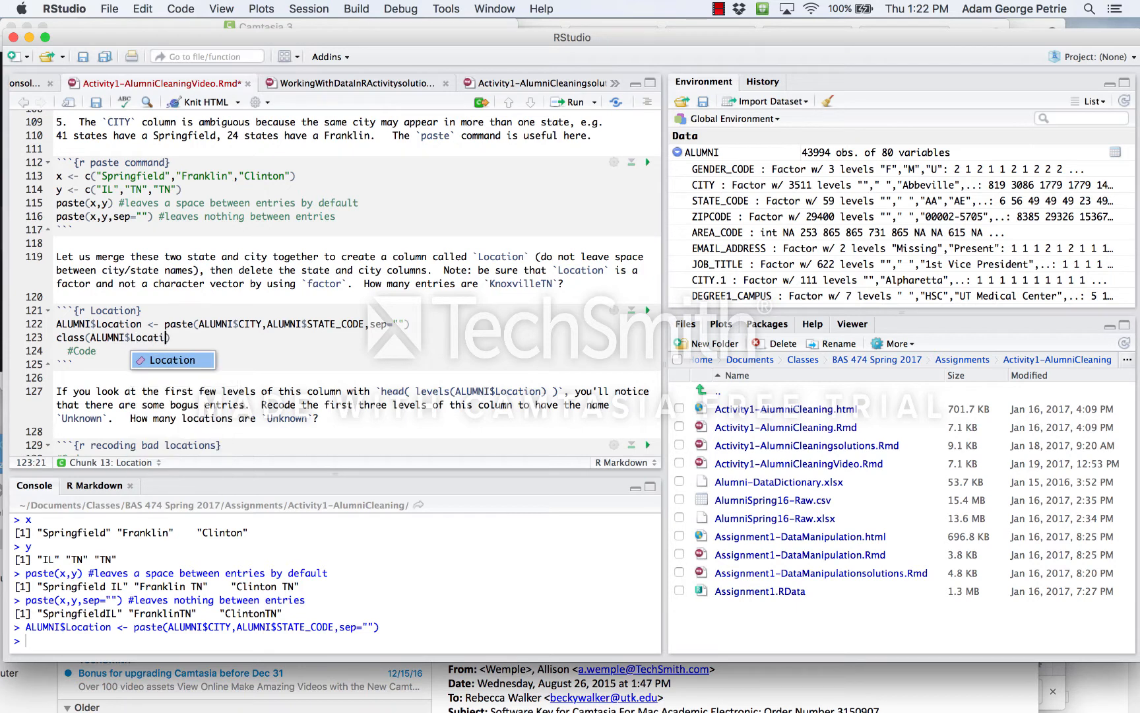
key("Tab")
type(")")
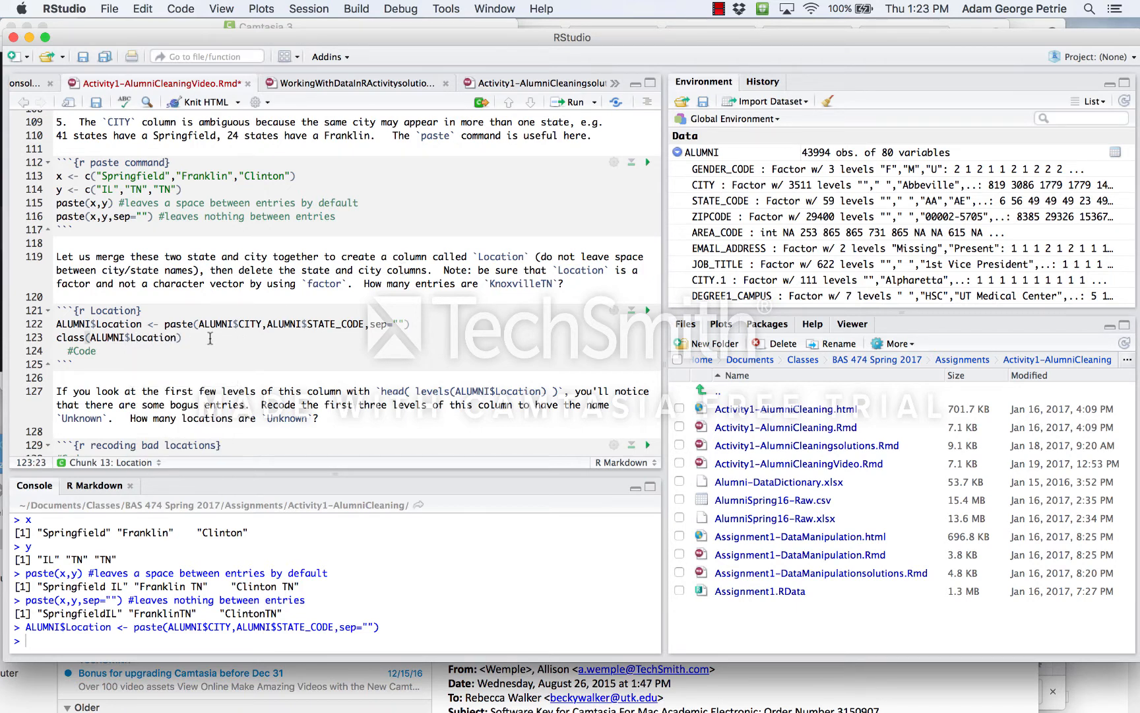
key("super+Return")
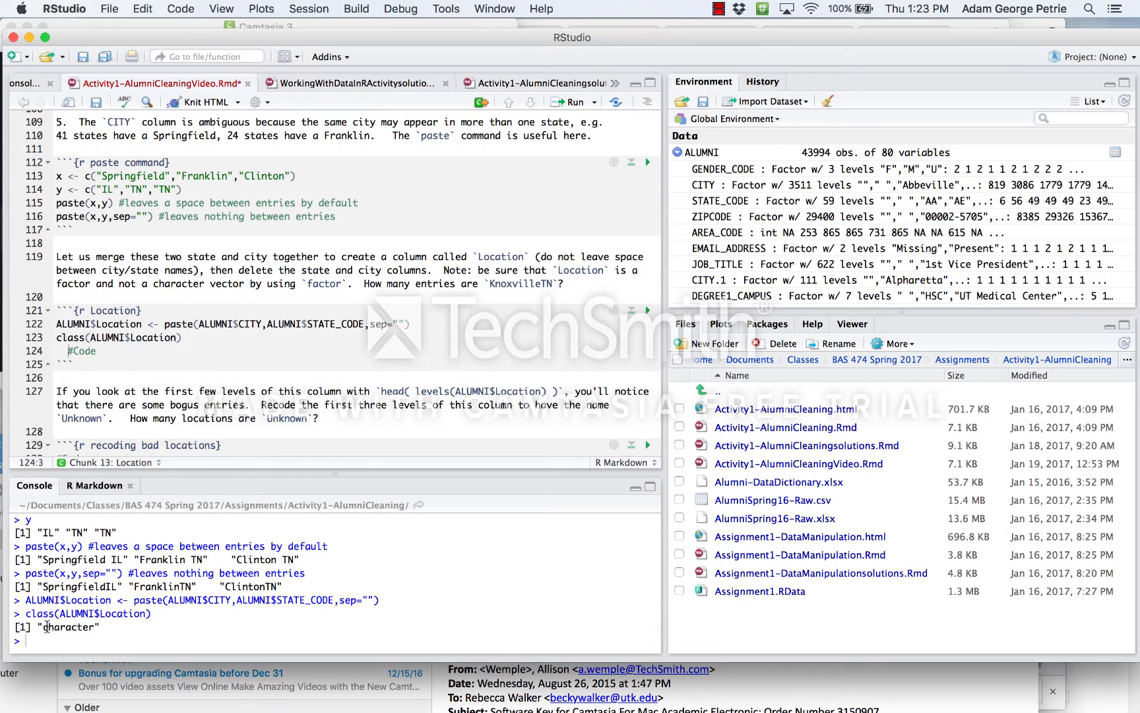
left_click_drag(43, 626, 97, 625)
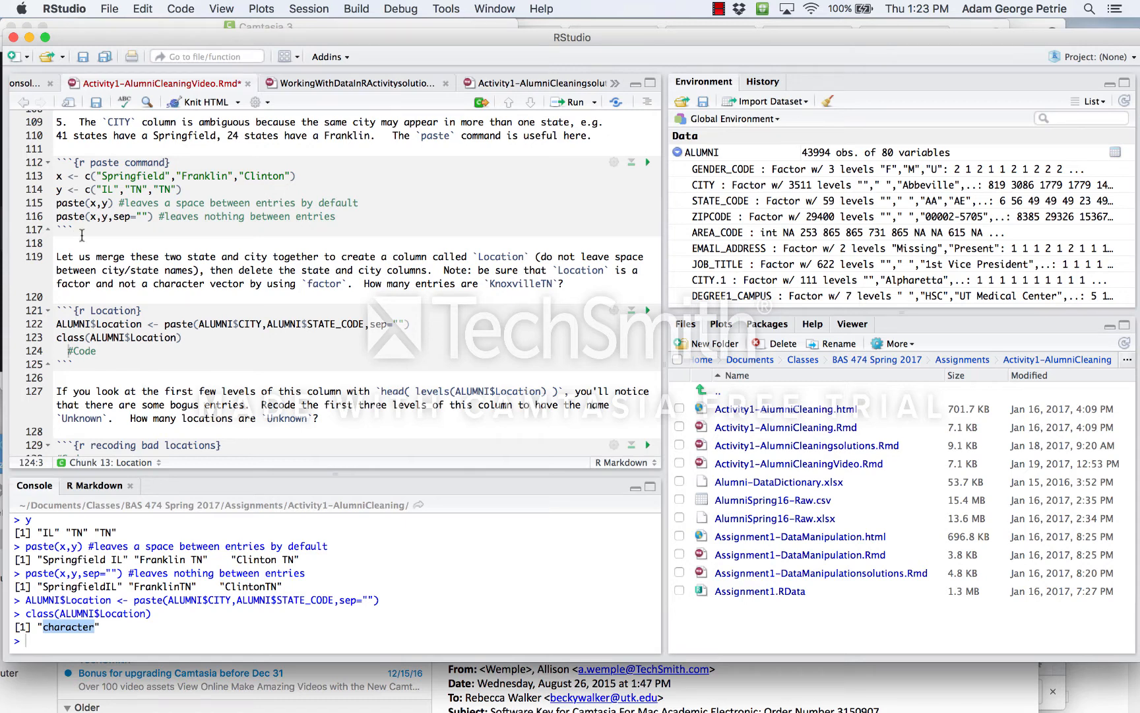
Replace the class line in the Location chunk with ALUMNI$Location <- factor(ALUMNI$Location).
mouse_move(57, 337)
left_mouse_down()
mouse_move(183, 338)
mouse_move(55, 323)
left_mouse_up()
key("BackSpace")
key("super+c")
left_click(78, 337)
key("super+v")
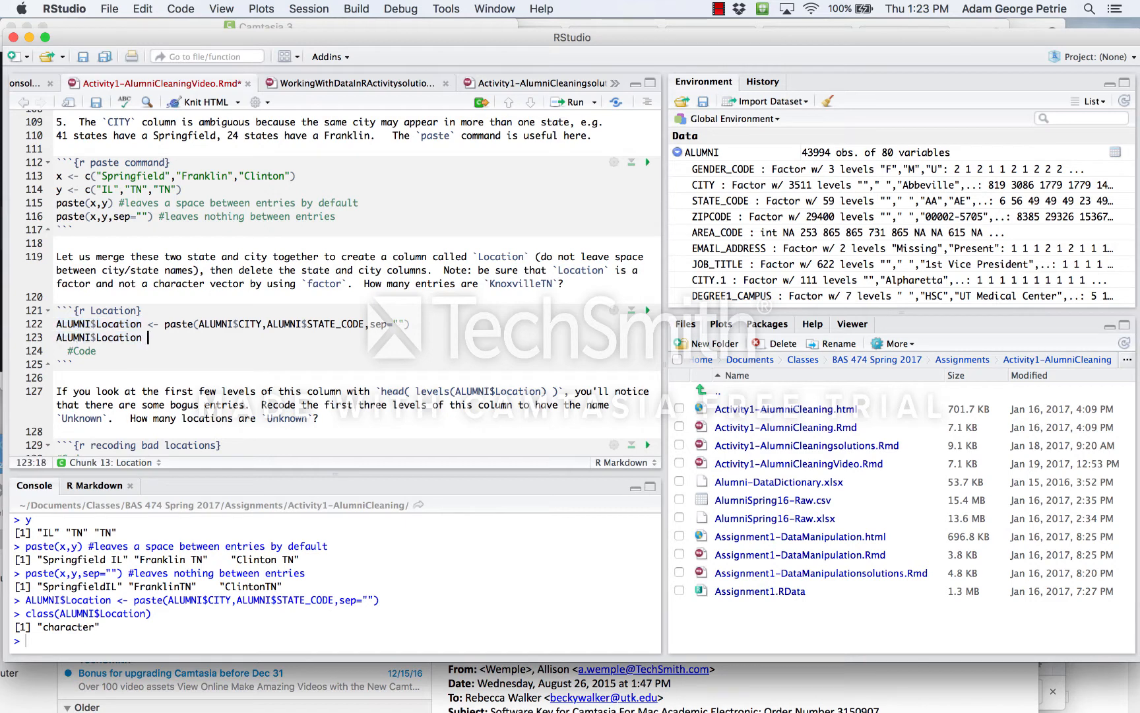
type("<- fact")
key("Tab")
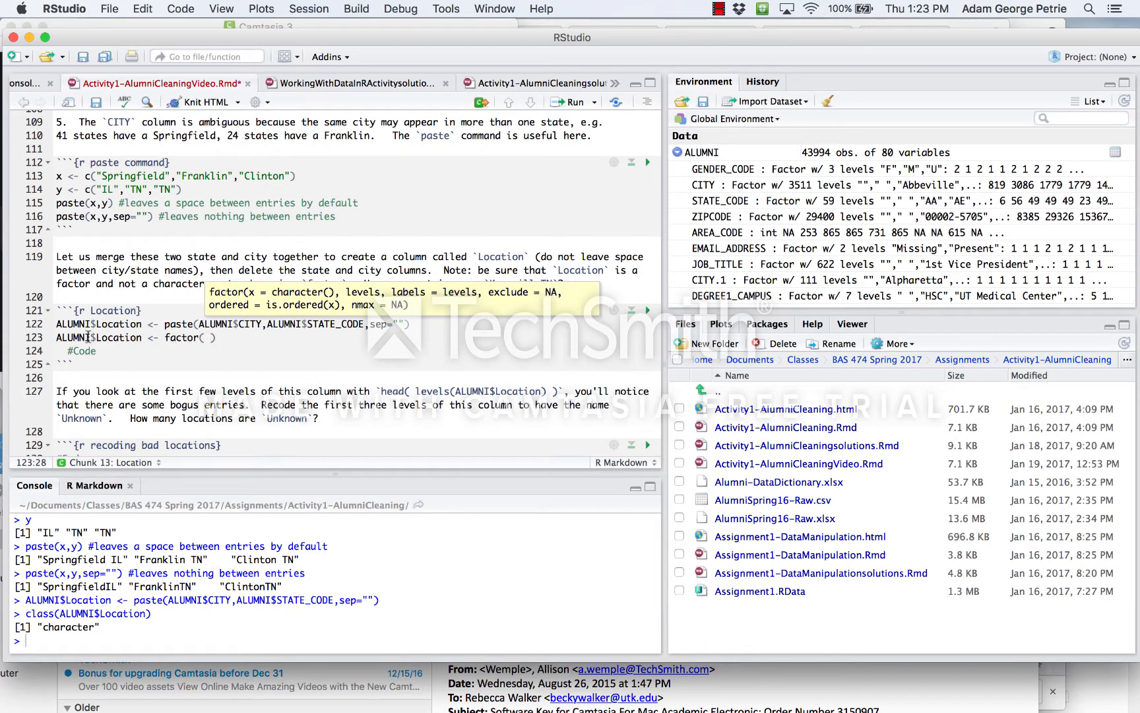
left_click_drag(56, 336, 143, 337)
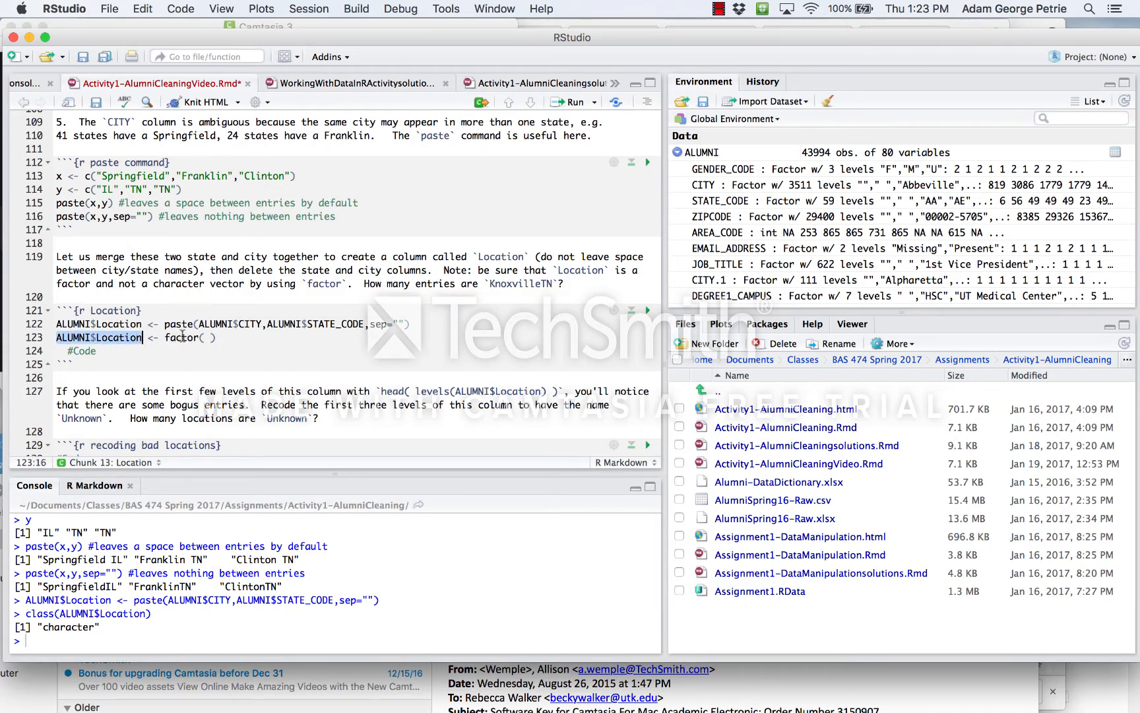
key("super+c")
left_click(208, 336)
key("BackSpace")
key("super+v")
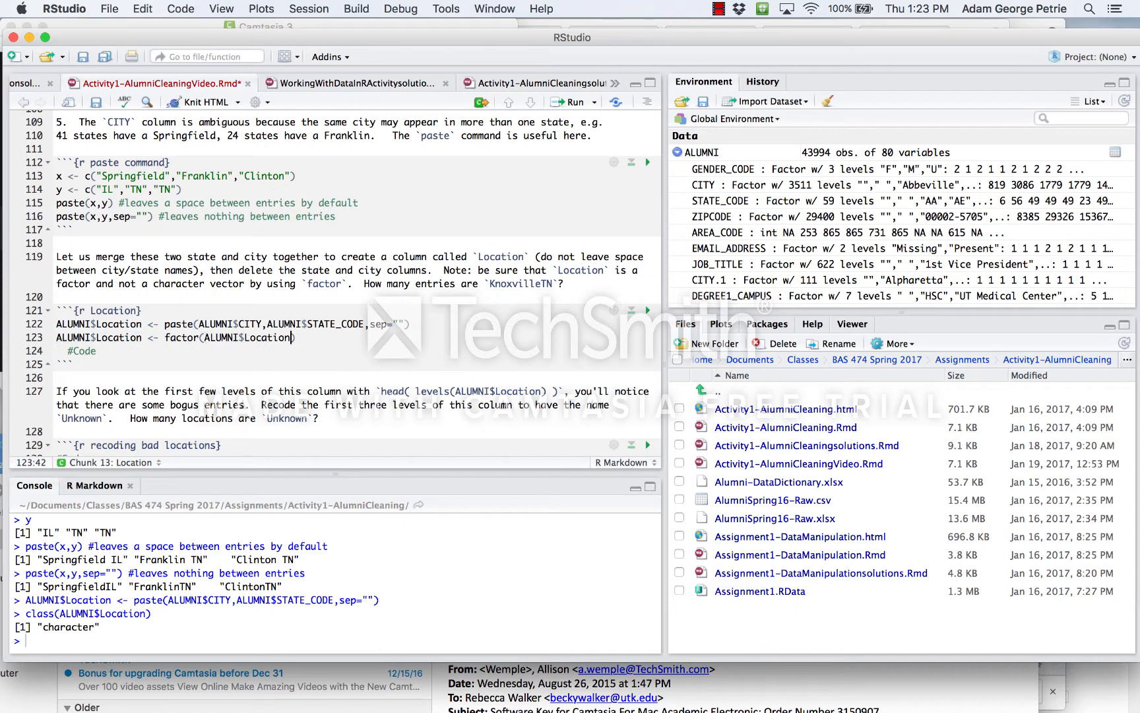
Run the factor conversion of ALUMNI$Location and recheck the column with class(ALUMNI$Location) in the console.
left_click(209, 338)
key("super+Return")
key("Up")
key("Up")
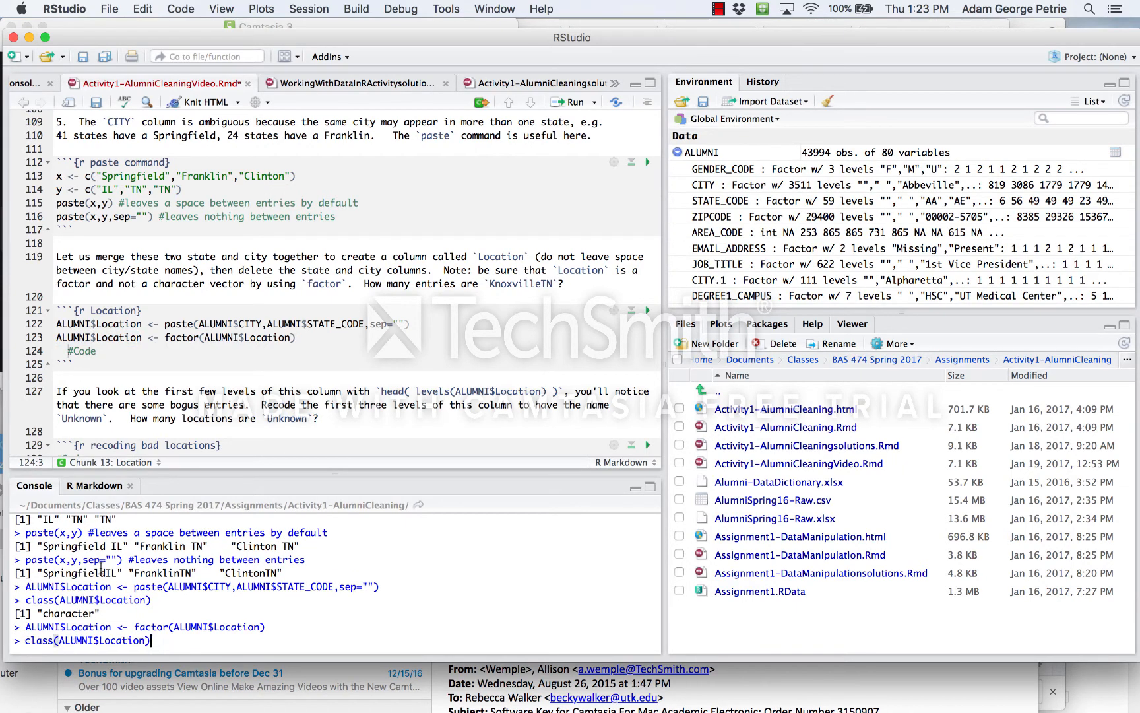
key("Return")
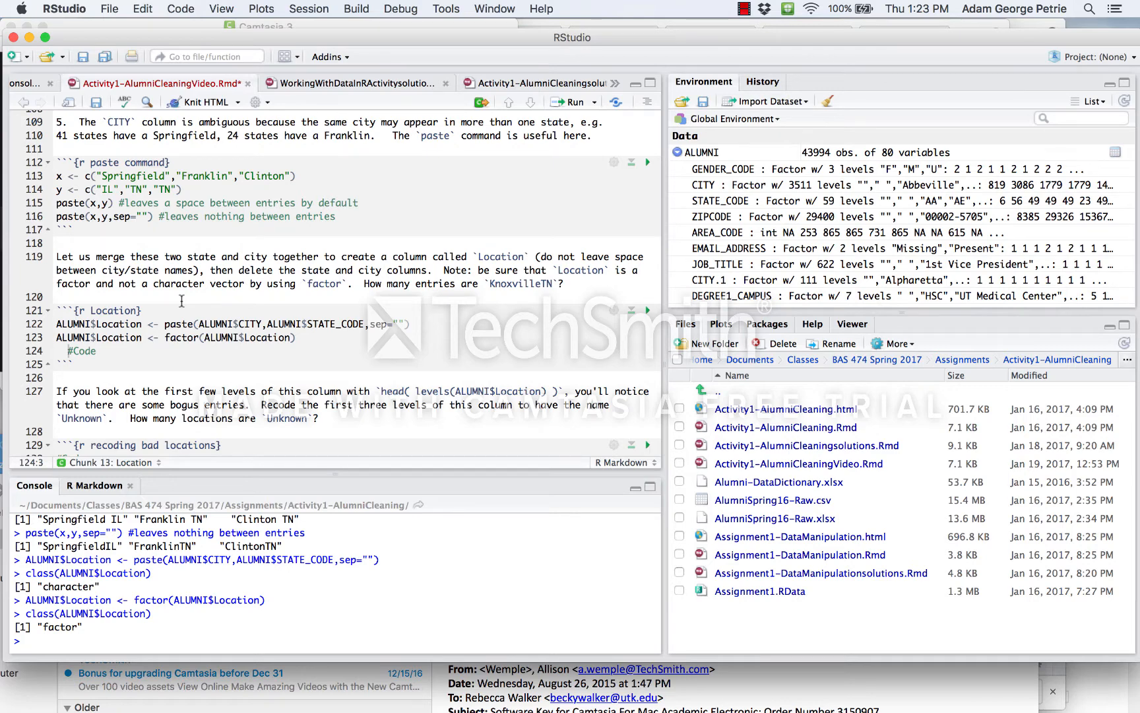
Delete the leftover #Code placeholder line from the Location chunk.
scroll(182, 300, "down", 5)
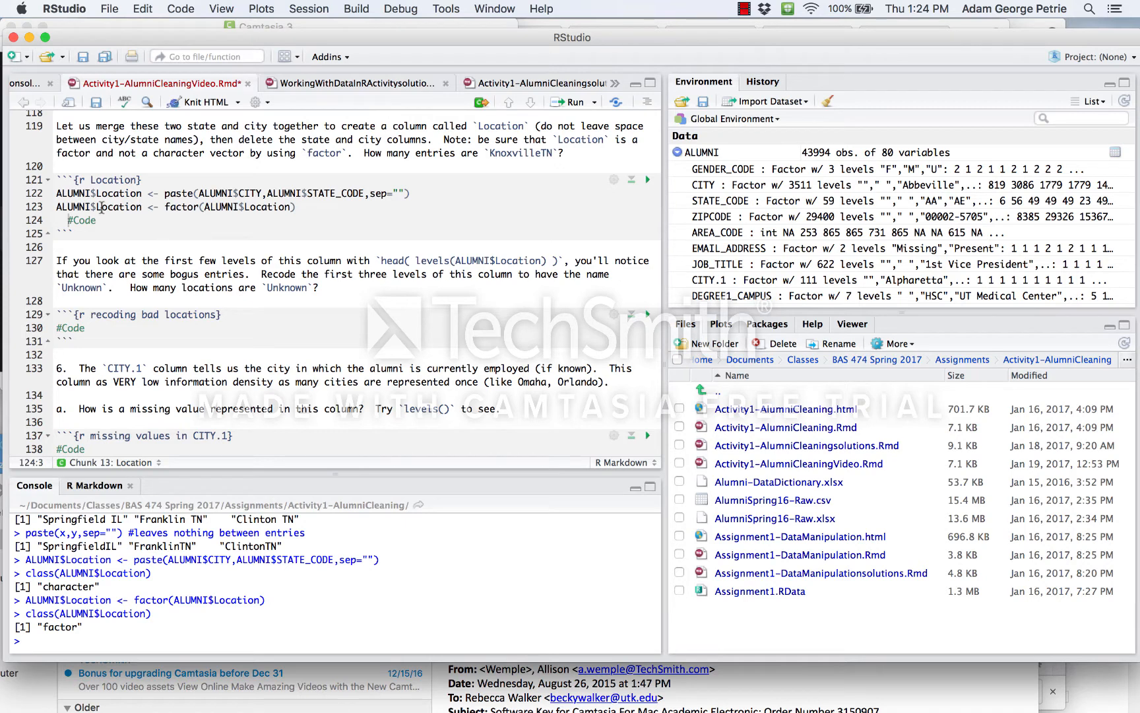
left_click_drag(99, 220, 46, 220)
key("BackSpace")
key("BackSpace")
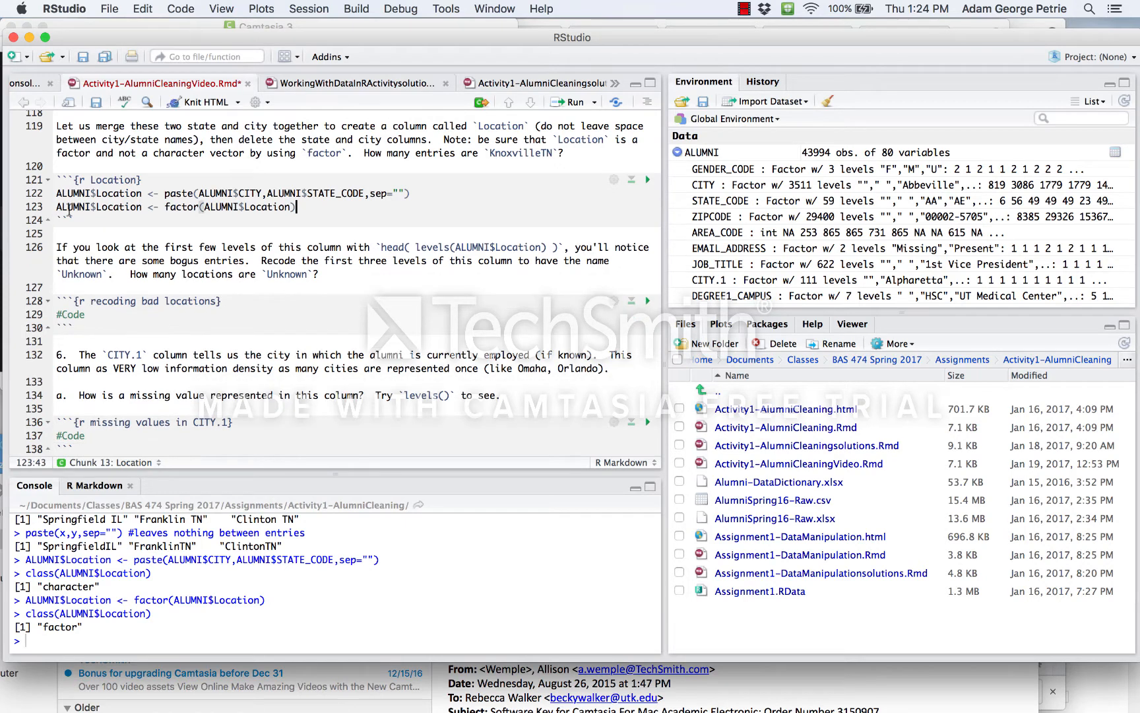
Replace the #Code placeholder in the recoding bad locations chunk with head( levels(ALUMNI$Location) ), copied from the instructions above it.
scroll(168, 222, "down", 5)
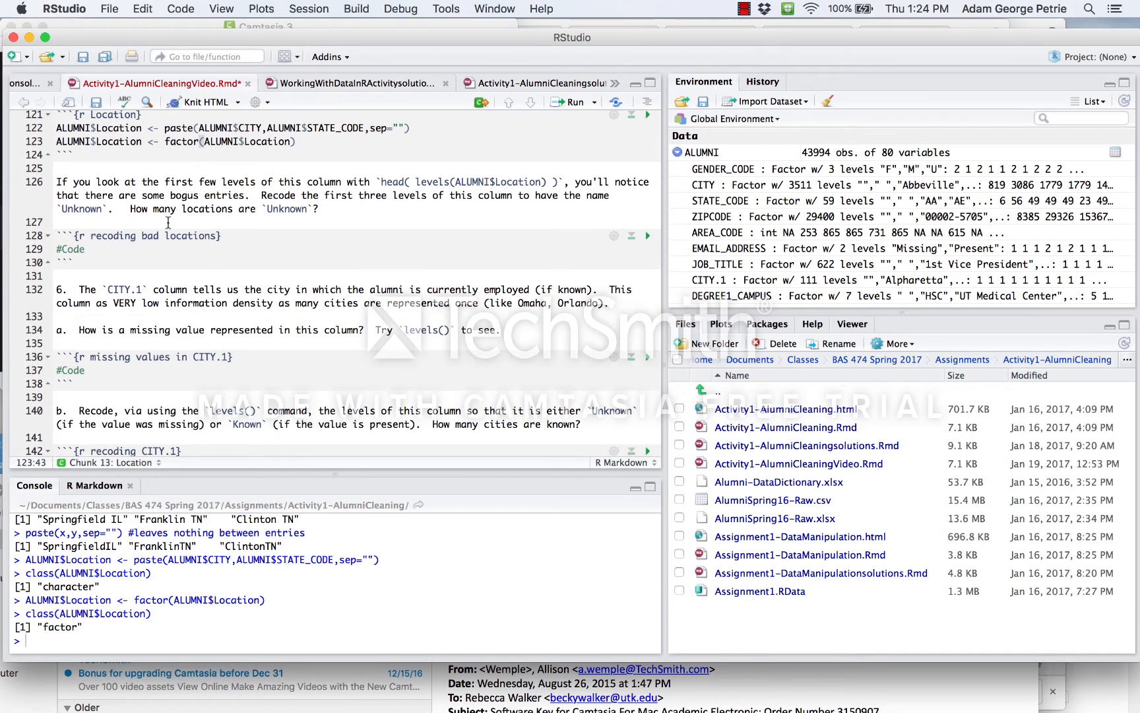
left_click(57, 250)
key("shift+Down")
key("Return")
key("Up")
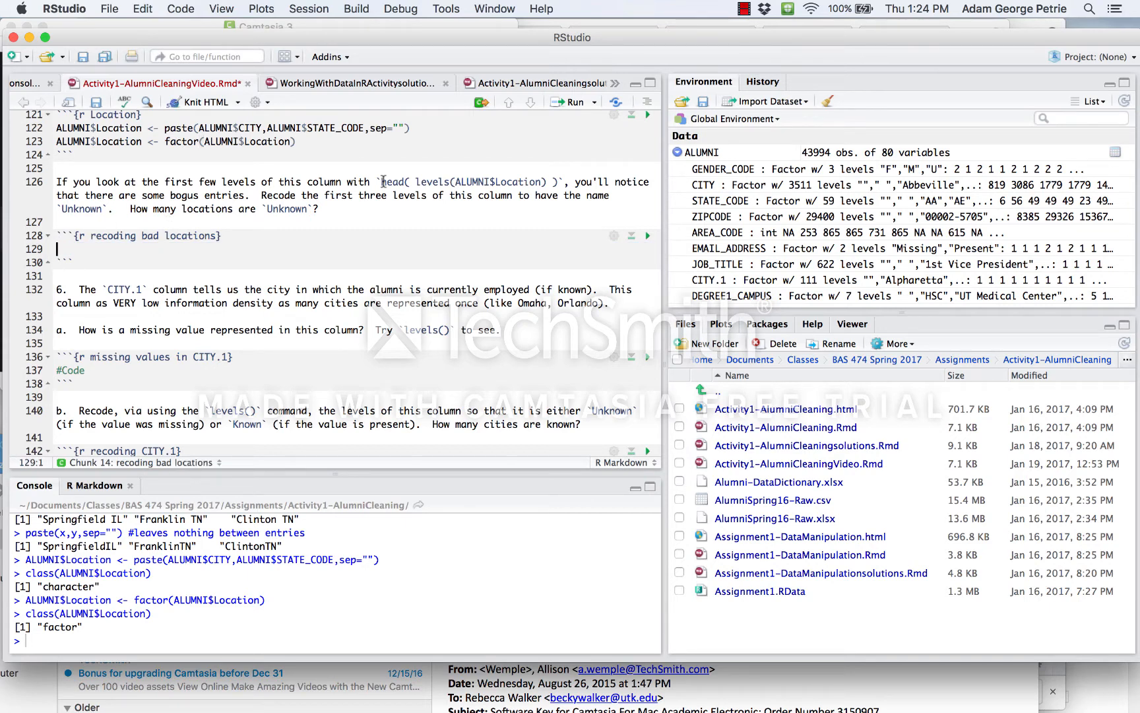
left_click_drag(382, 182, 559, 183)
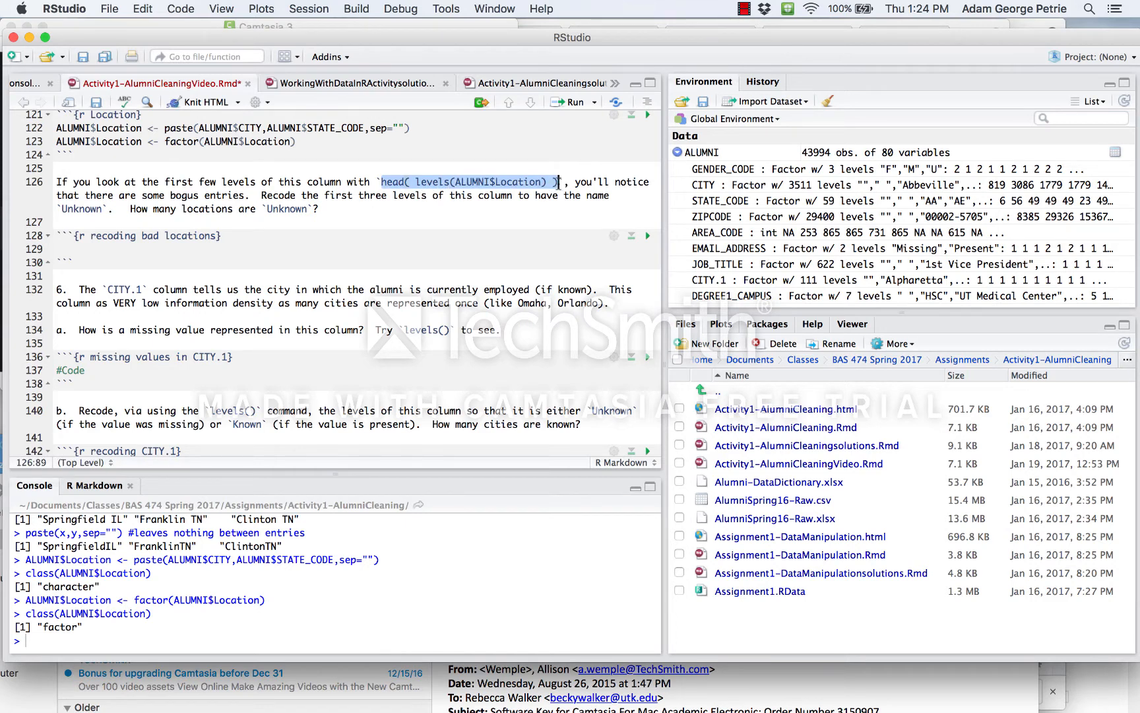
key("super+c")
left_click(79, 249)
key("super+v")
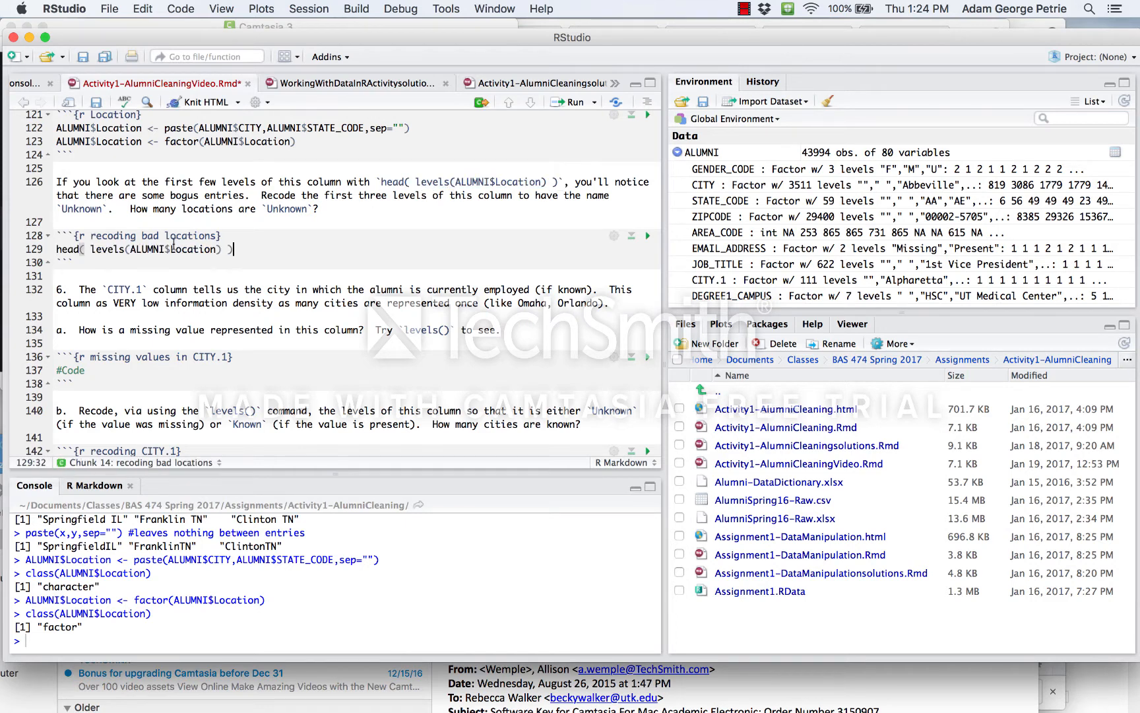
Run only the inner levels(ALUMNI$Location) part of the head line and skim the printed levels in the console.
left_click_drag(90, 249, 225, 256)
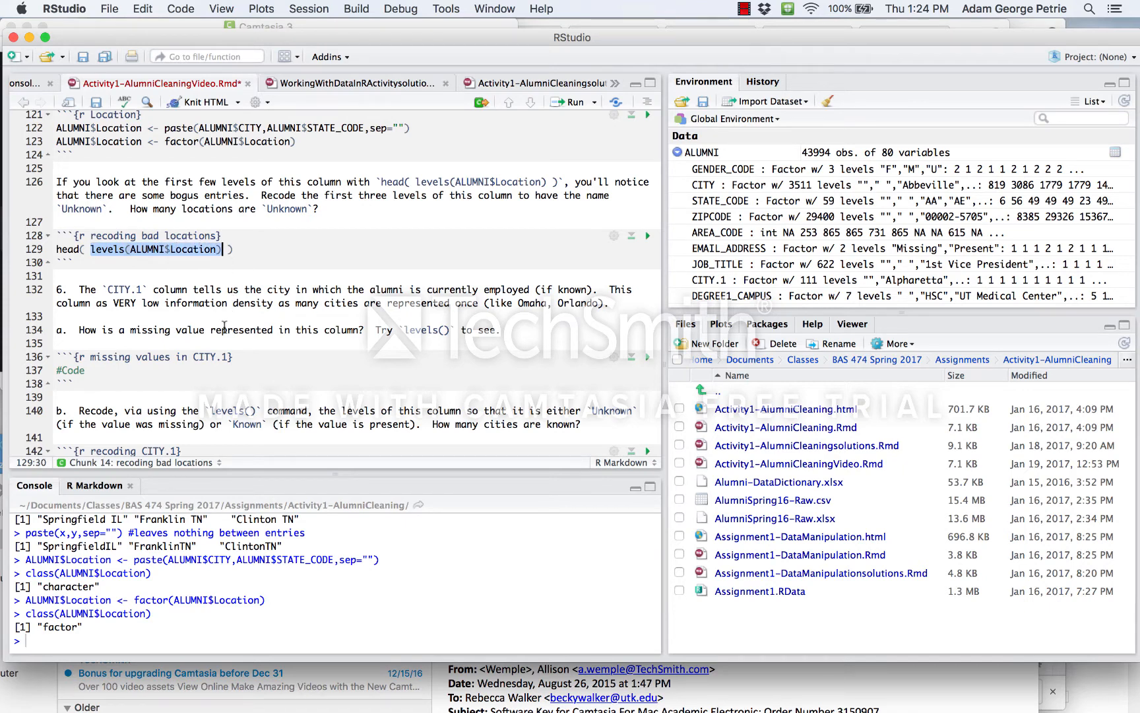
key("super+Return")
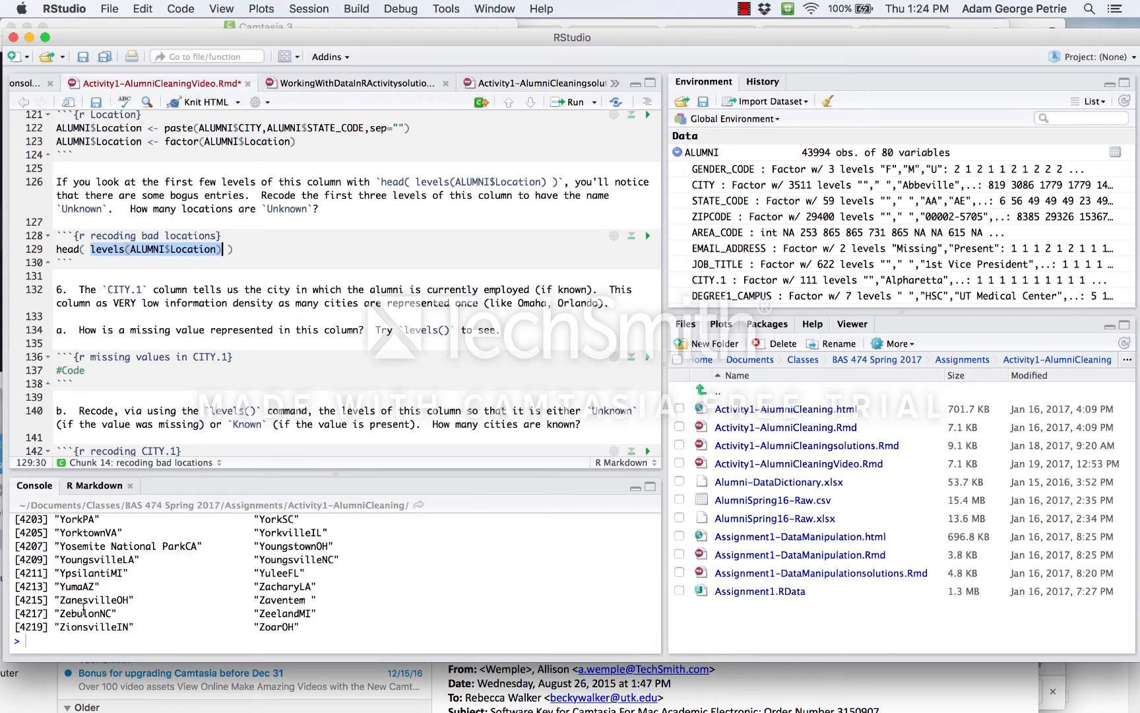
scroll(84, 608, "up", 15)
scroll(83, 608, "down", 15)
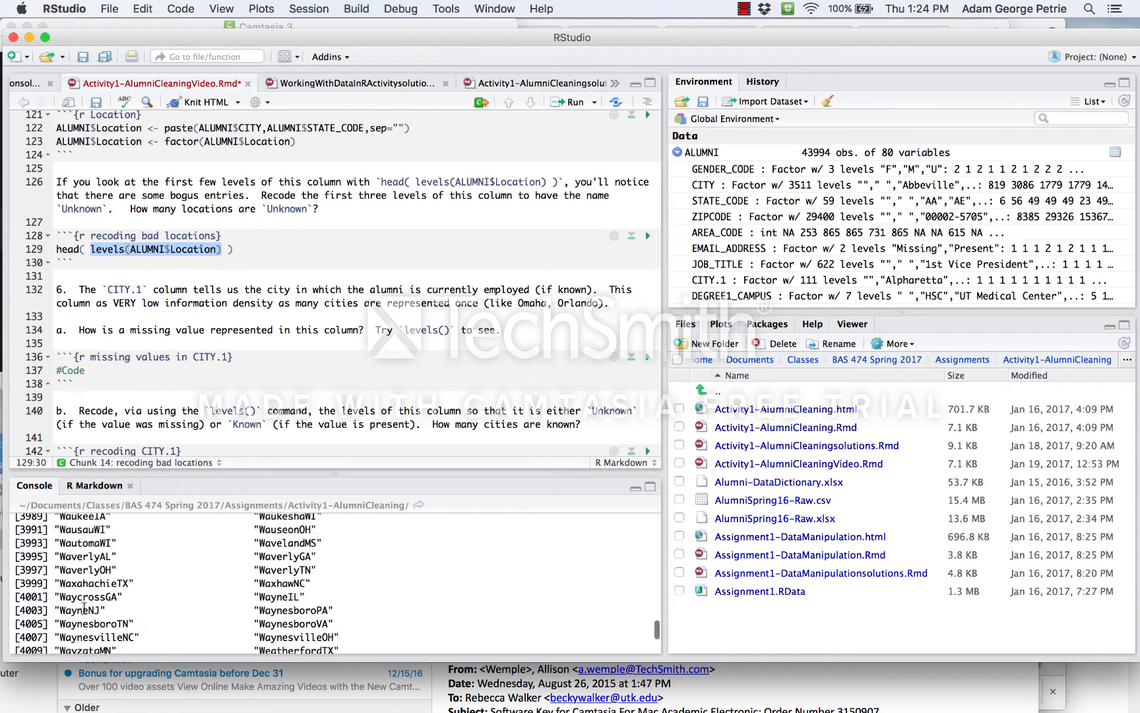
Run the whole head( levels(ALUMNI$Location) ) line and examine the first three levels in the console output.
left_click(101, 249)
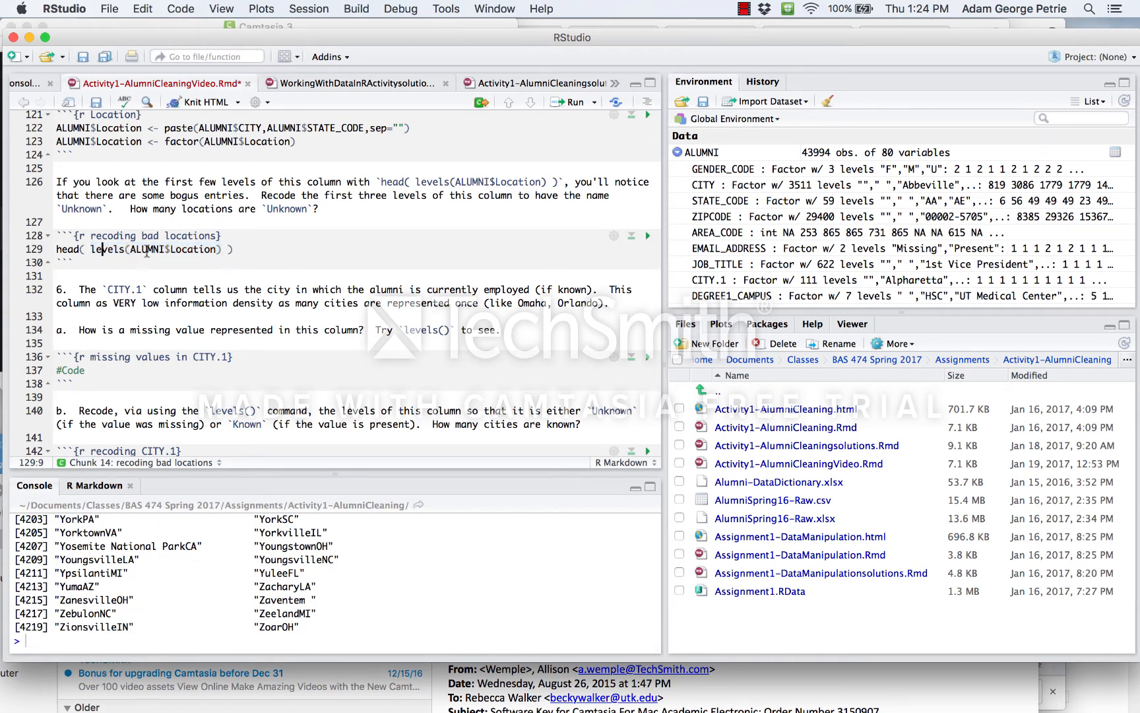
key("super+Return")
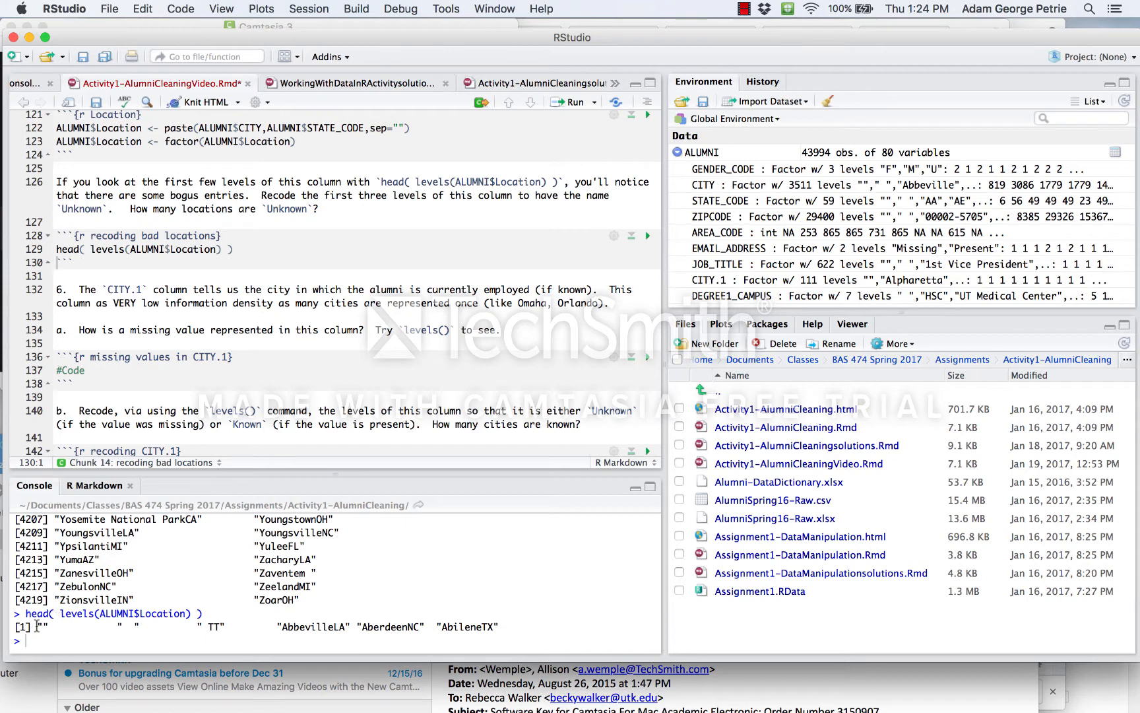
left_click_drag(37, 626, 53, 626)
left_click_drag(111, 626, 233, 625)
scroll(178, 281, "down", 3)
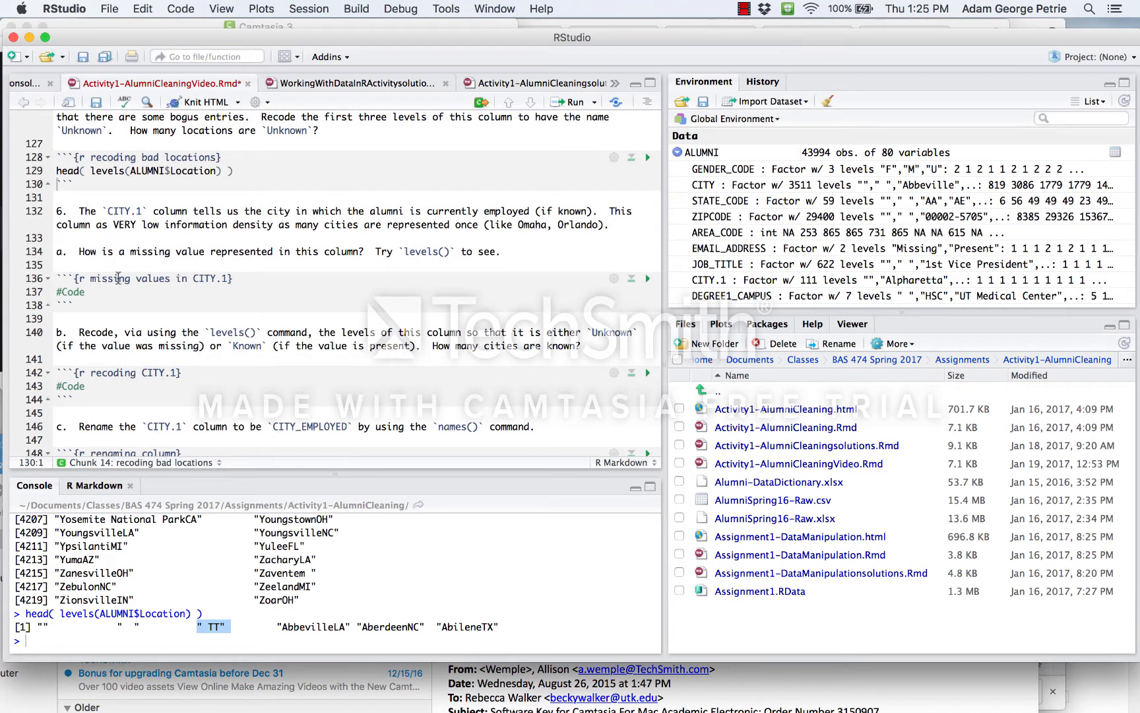
left_click_drag(26, 613, 217, 612)
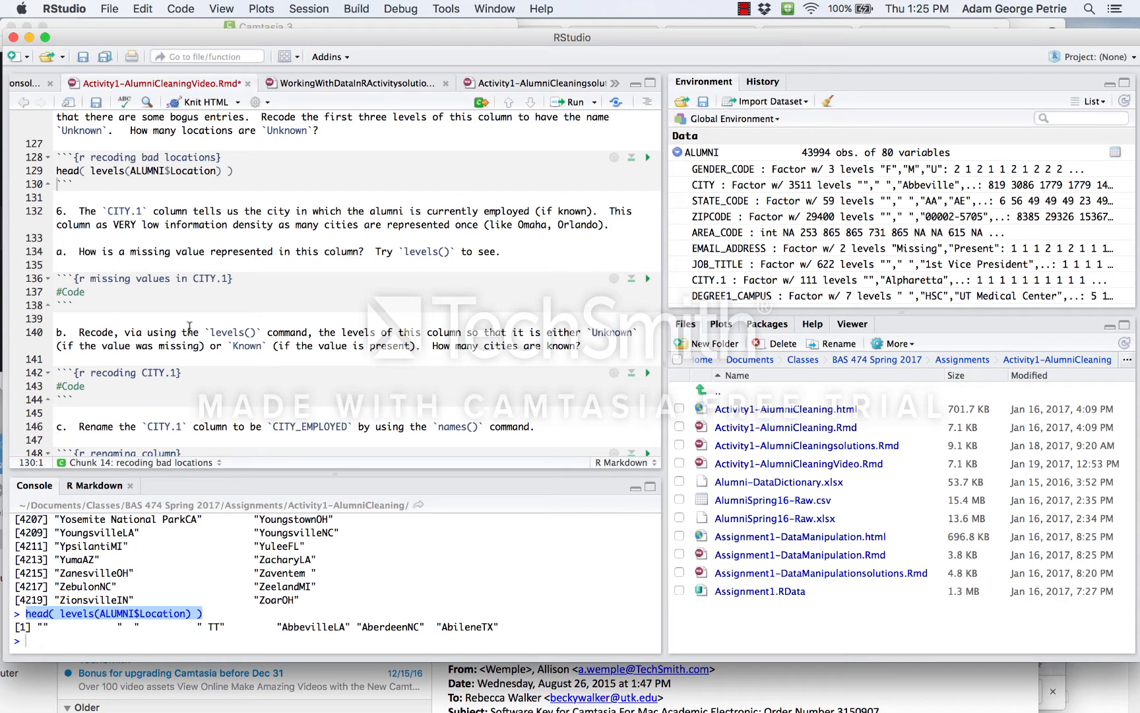
scroll(201, 235, "up", 3)
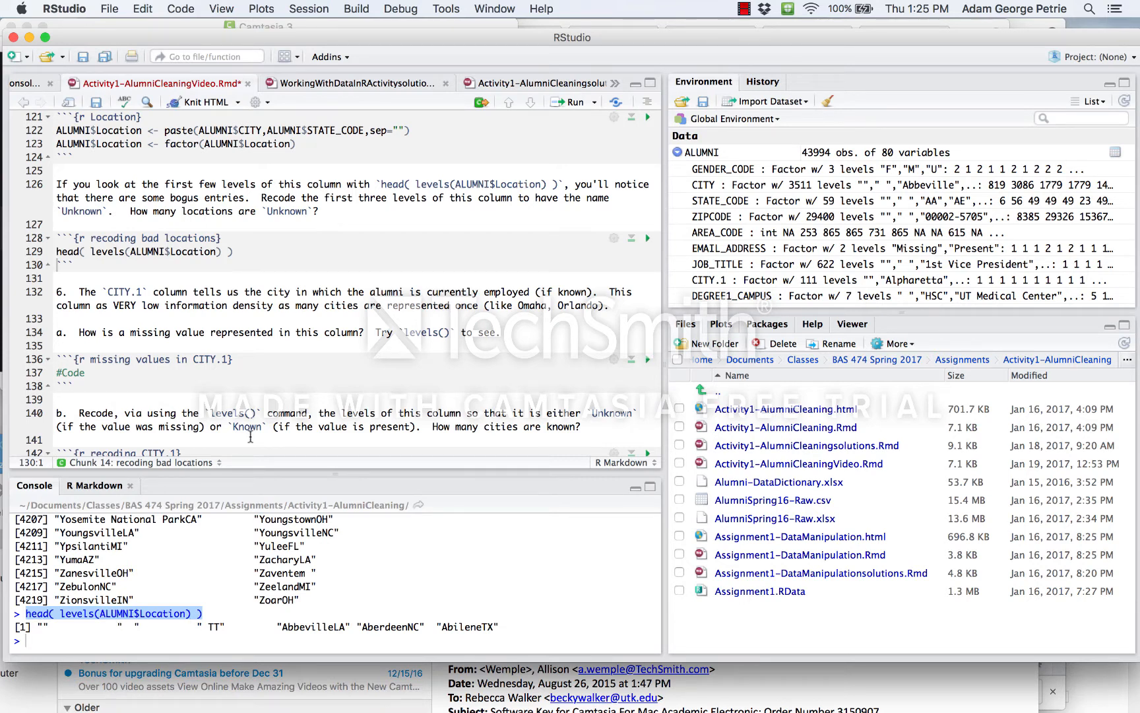
Add a levels(ALUMNI$Location) line below the head line, reusing the column reference from that line.
left_click(238, 252)
key("Return")
type("levels(")
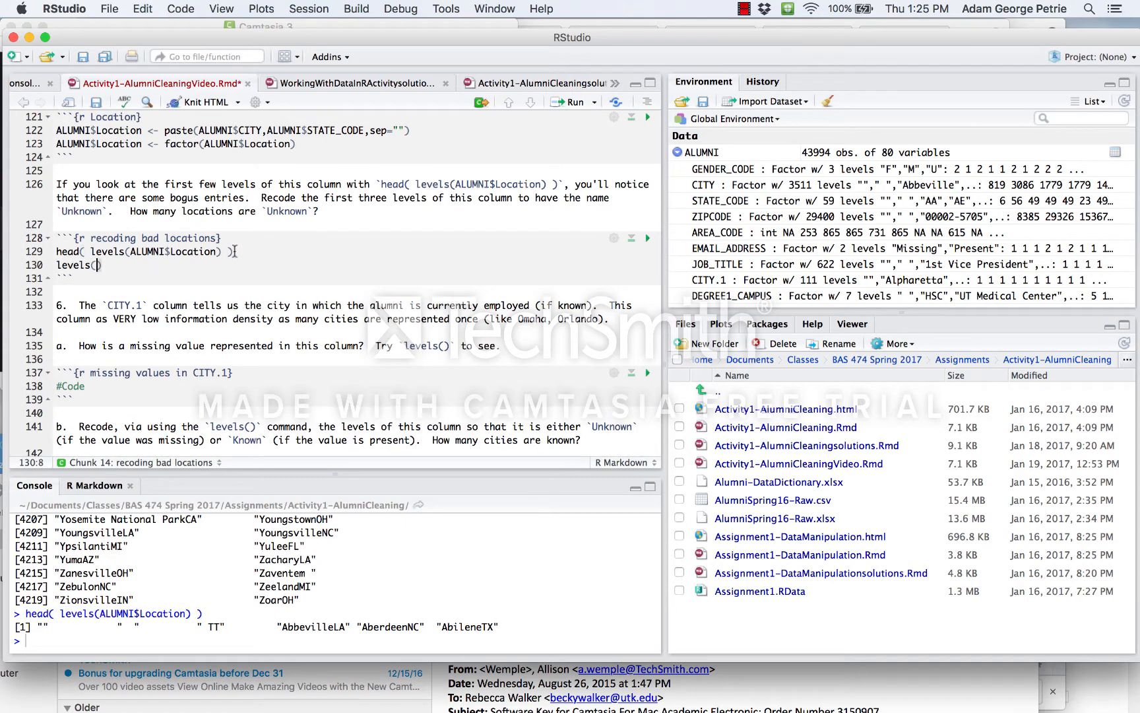
left_click_drag(130, 251, 216, 251)
key("super+c")
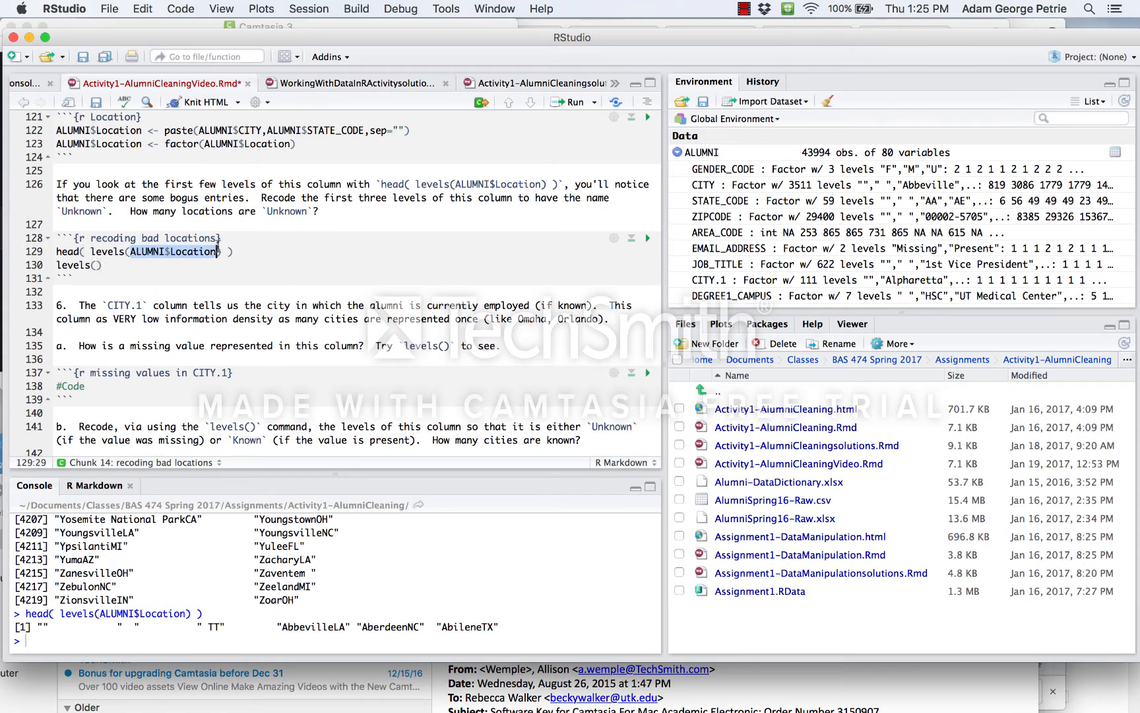
left_click(93, 265)
key("super+v")
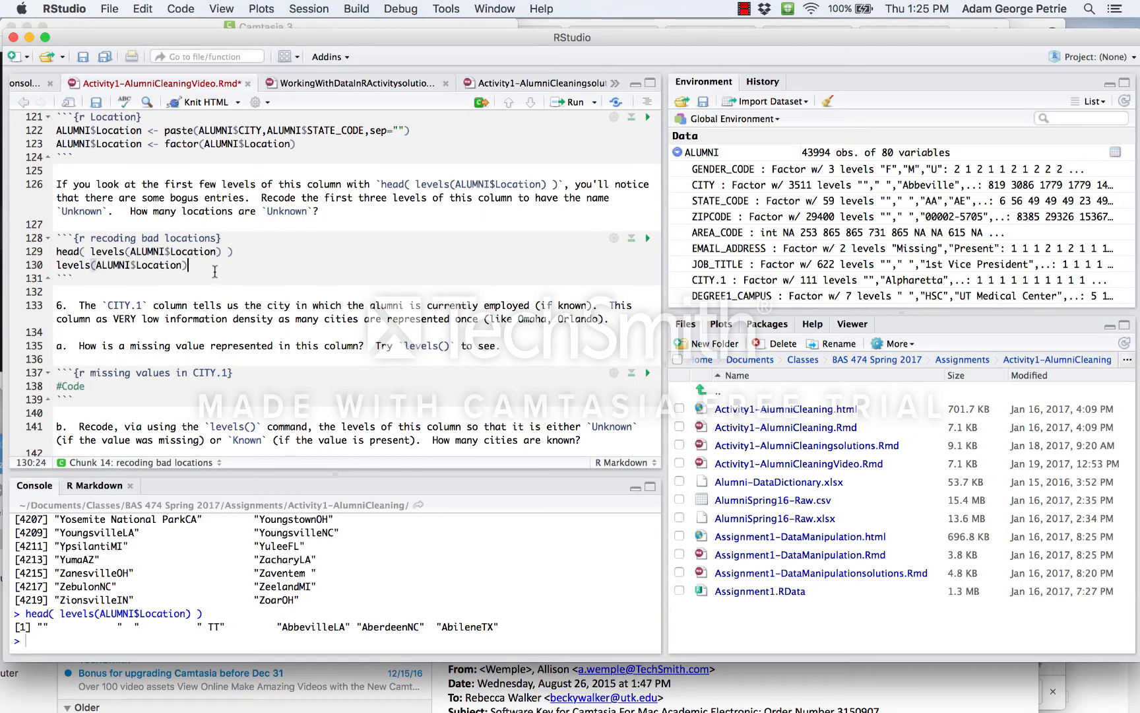
Extend the new line to levels(ALUMNI$Location)[1:3] <- c() and run only the part before the assignment arrow.
type("<- c()")
left_click_drag(20, 597, 53, 598)
left_click(189, 265)
type("[]1:3")
left_click_drag(223, 264, 34, 264)
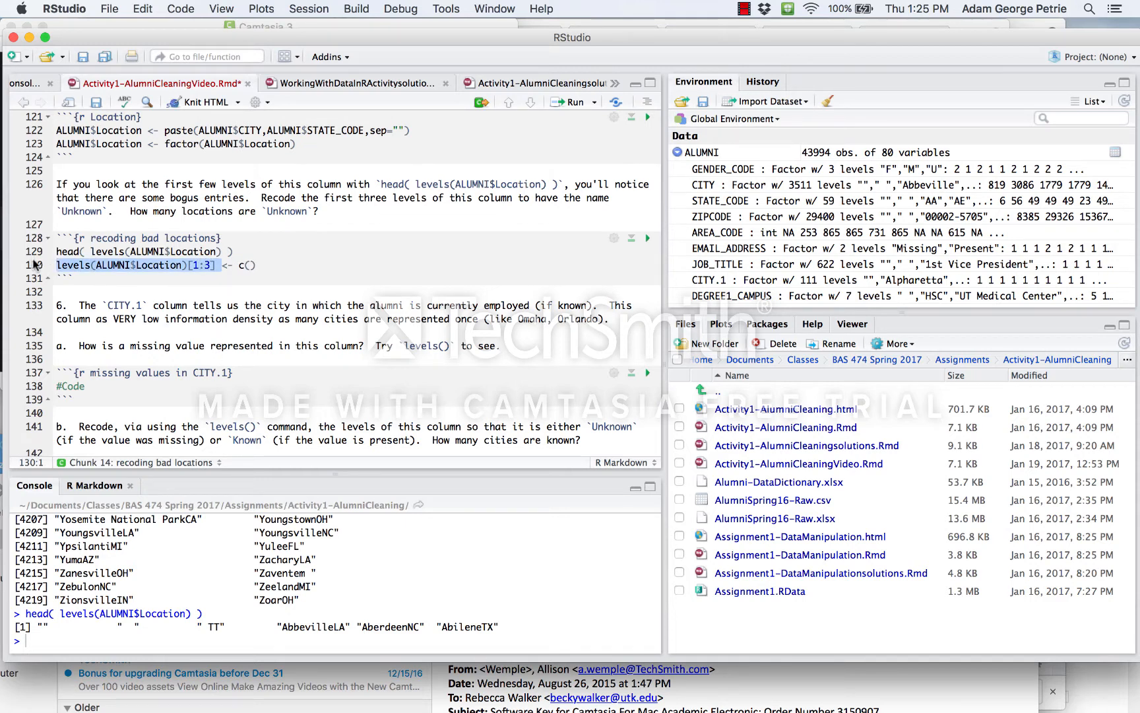
key("super+Return")
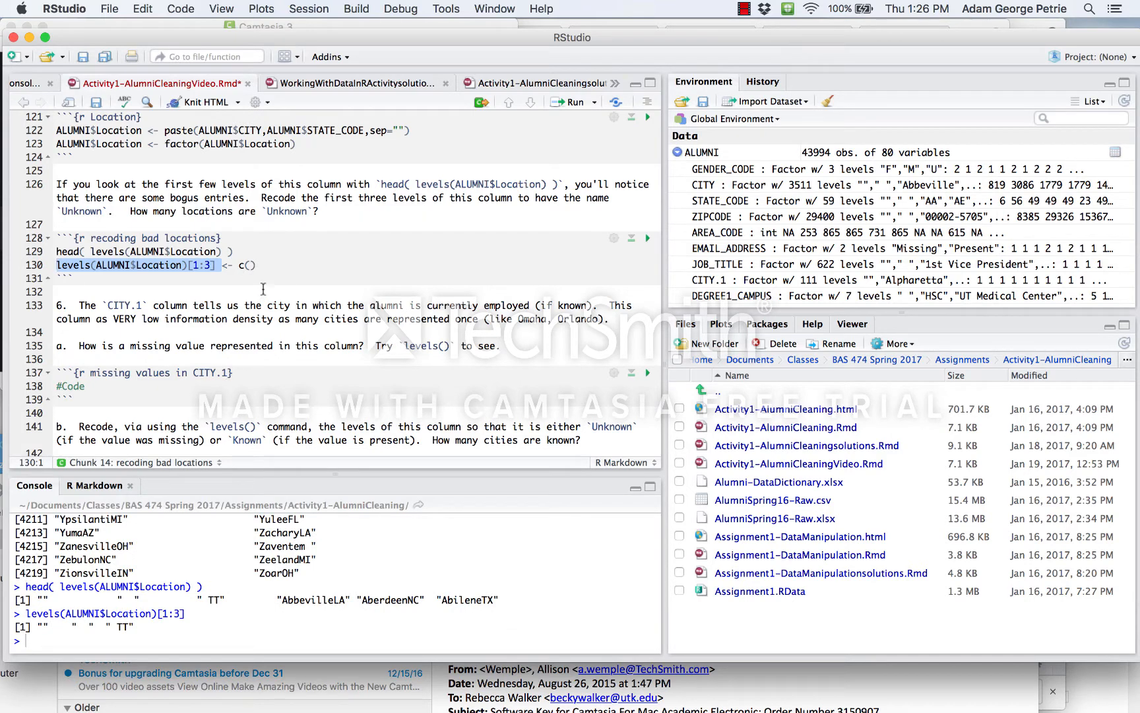
Replace c() with "Unknown" and run the line to recode the first three Location levels.
left_click(250, 265)
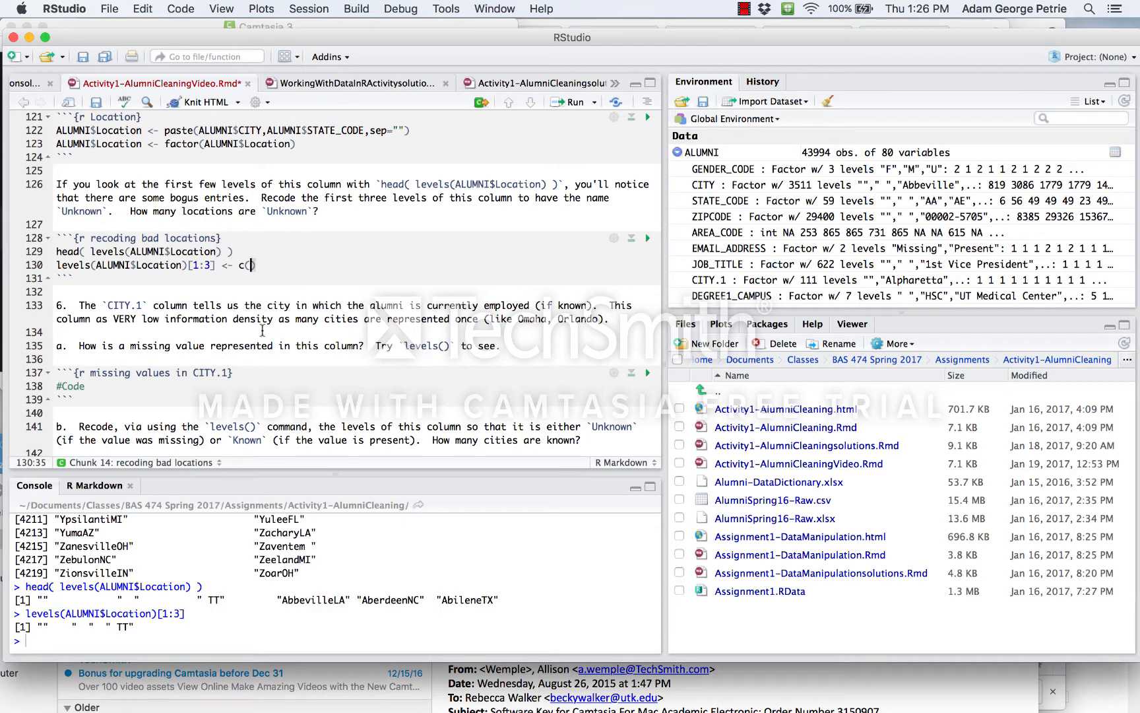
key("BackSpace")
key("BackSpace")
type("\"Unknown\"")
key("super+Return")
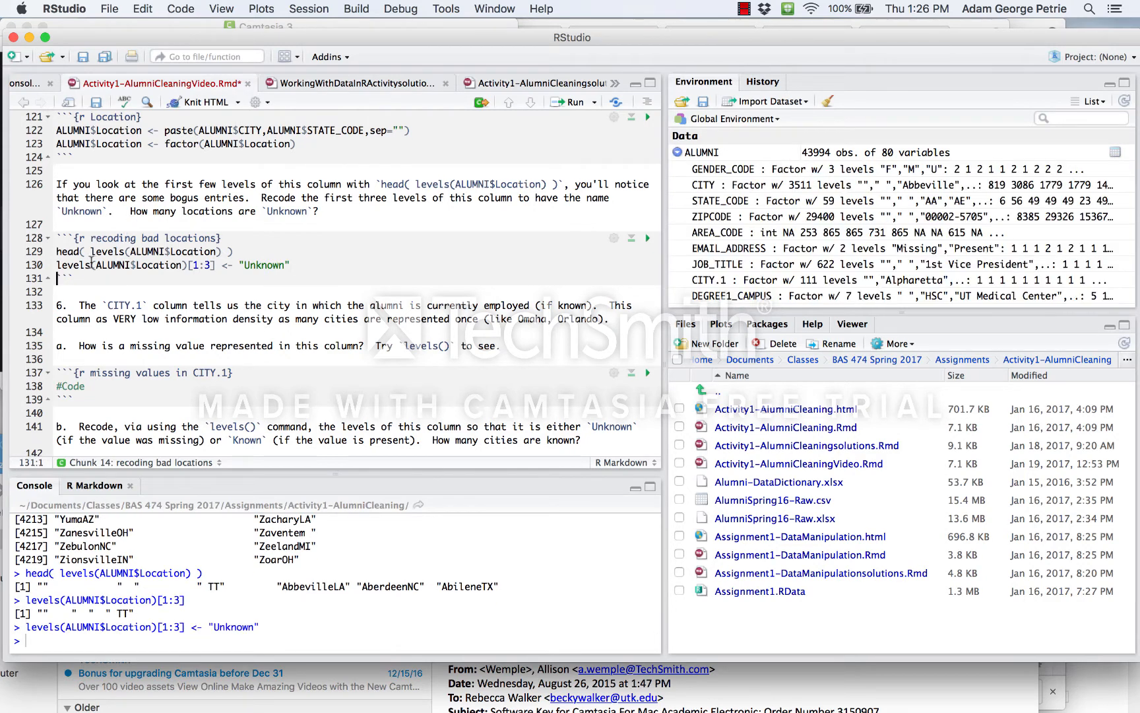
Rerun head( levels(ALUMNI$Location) ) to check the first level after the recoding.
left_click_drag(57, 252, 269, 248)
key("super+Return")
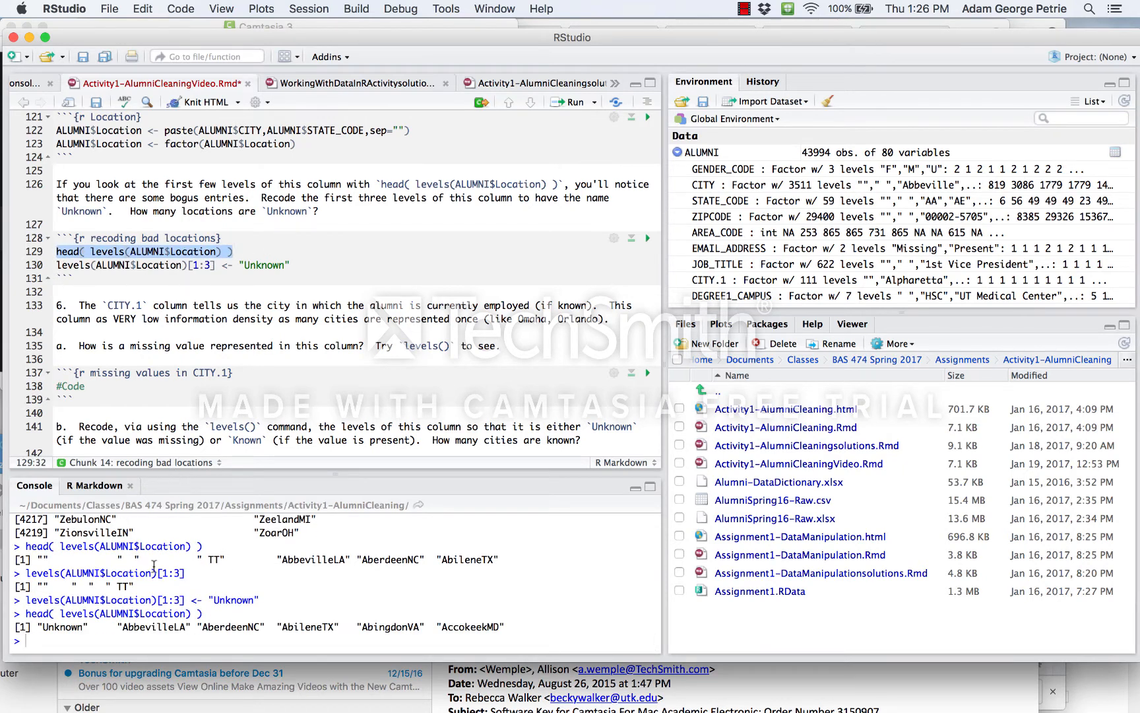
double_click(54, 625)
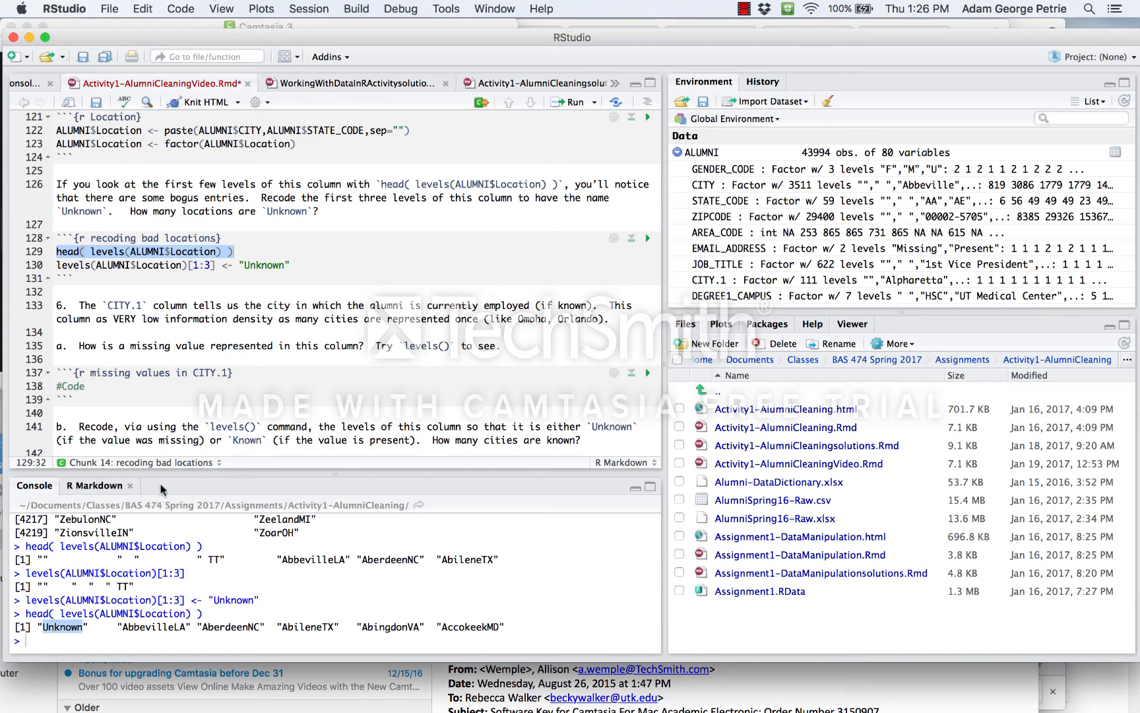
Add the line which(ALUMNI$Location=="Unknown") below the recoding line.
left_click(305, 260)
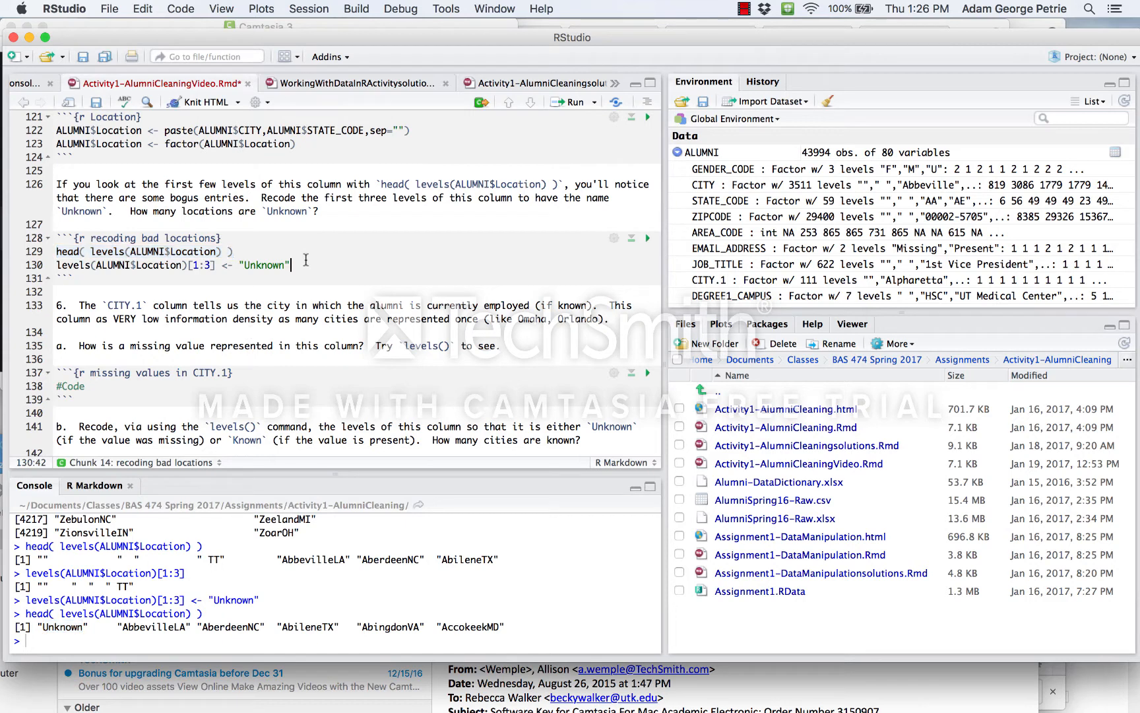
key("Return")
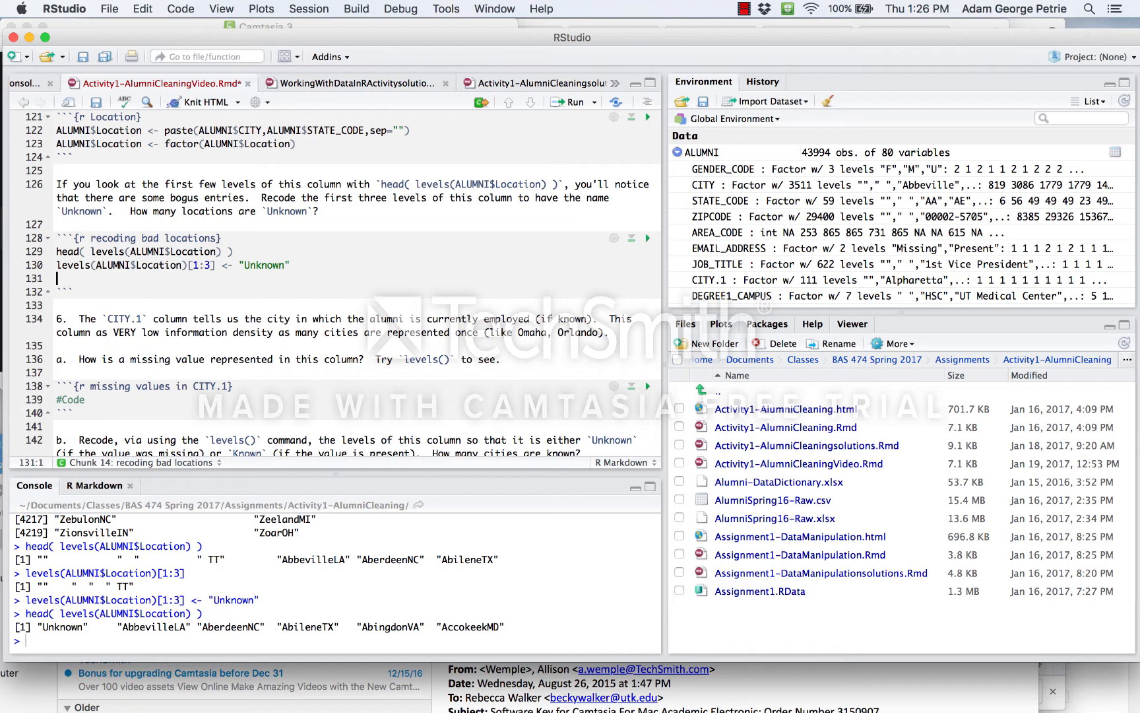
type("which(ALUMNI")
type("$Location==")
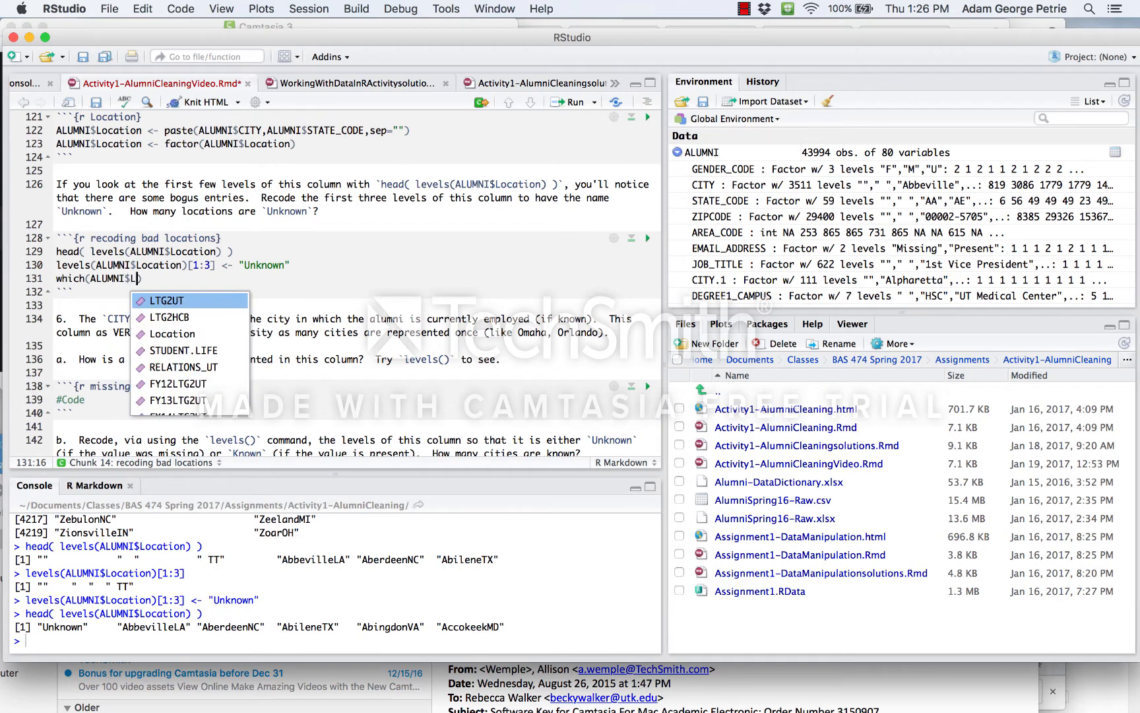
type("\"Unknown\"")
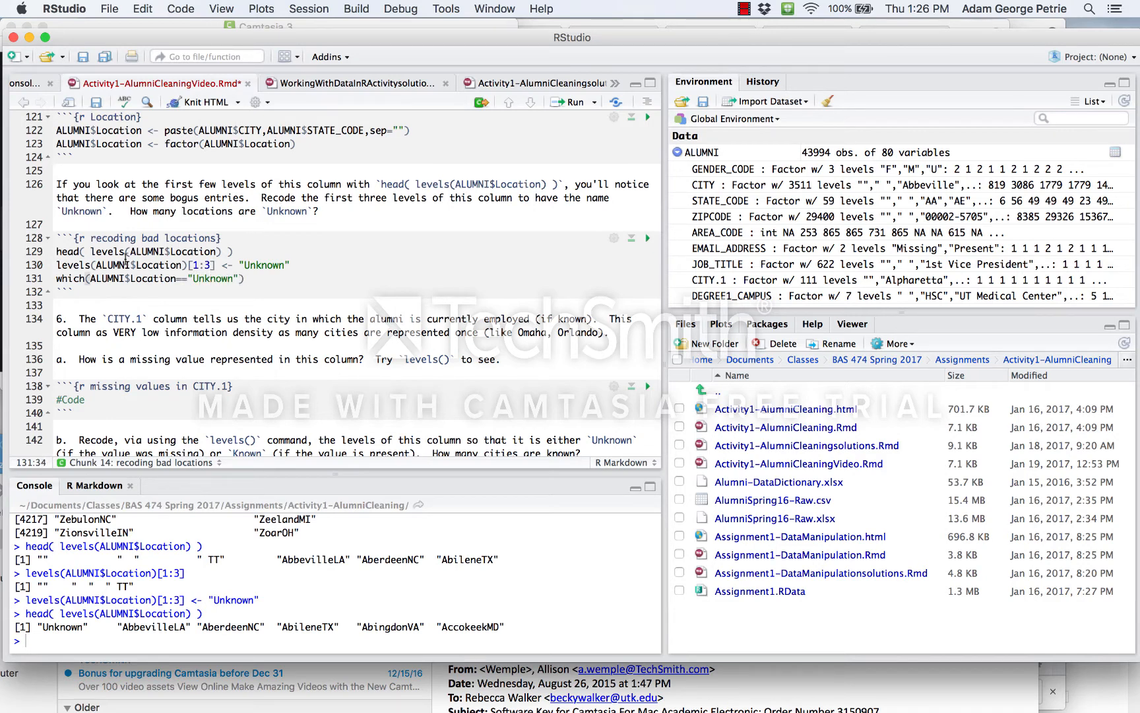
Run the which(ALUMNI$Location=="Unknown") line to list the rows with an unknown location.
left_click(90, 277)
left_click_drag(91, 278, 177, 278)
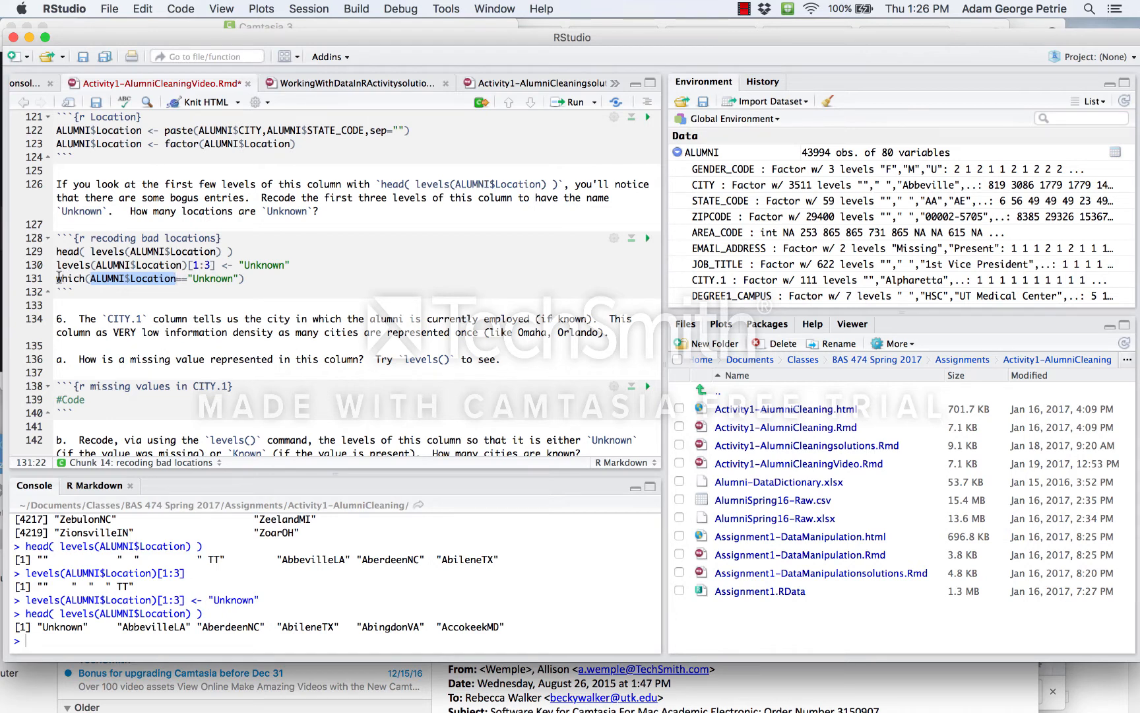
left_click(58, 278)
left_click_drag(58, 278, 262, 275)
key("super+Return")
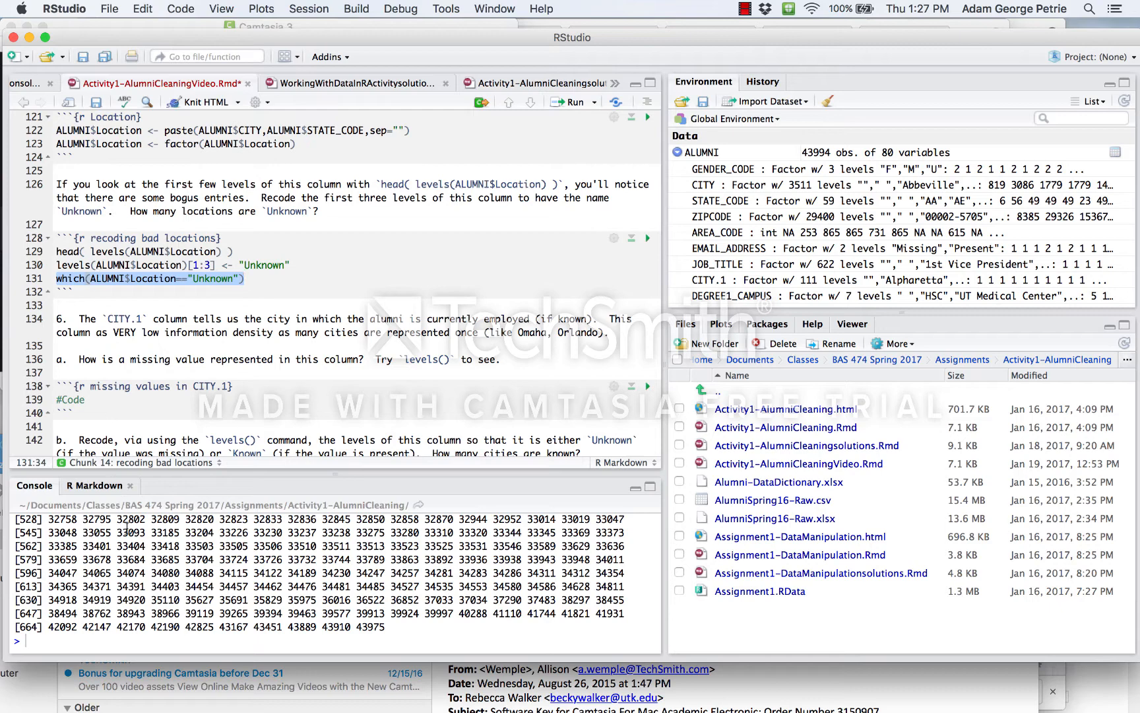
Look through the printed row positions of the unknown locations in the console, from the start of the output to its end.
scroll(127, 564, "up", 2)
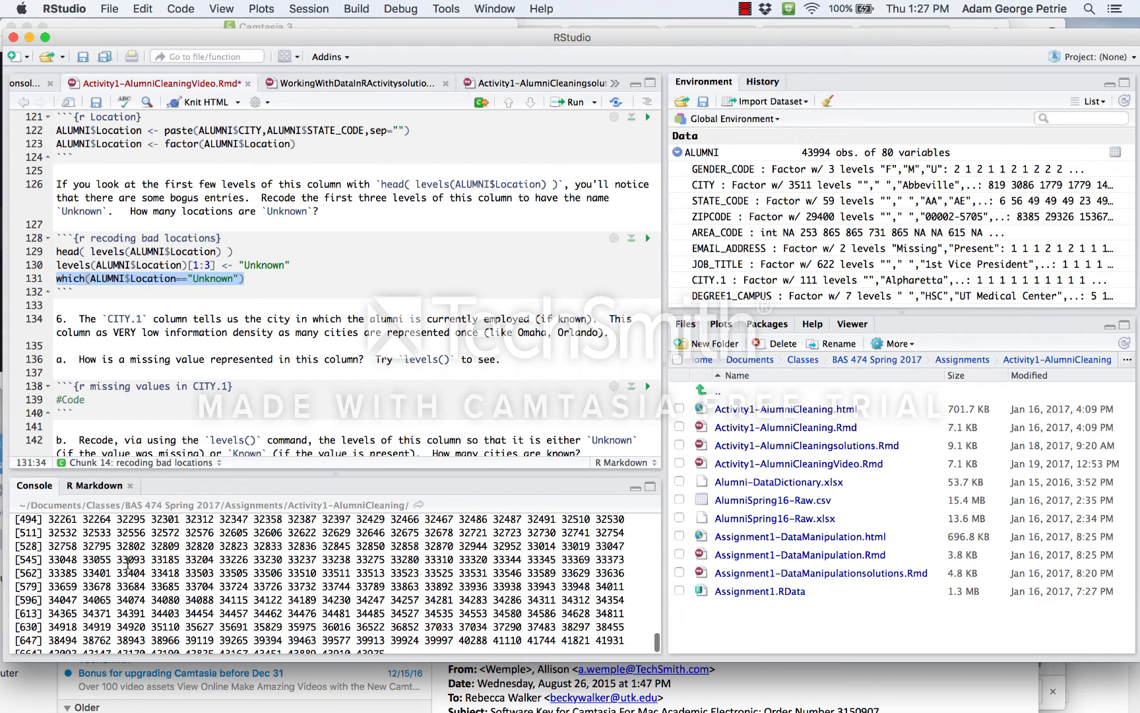
scroll(127, 564, "down", 2)
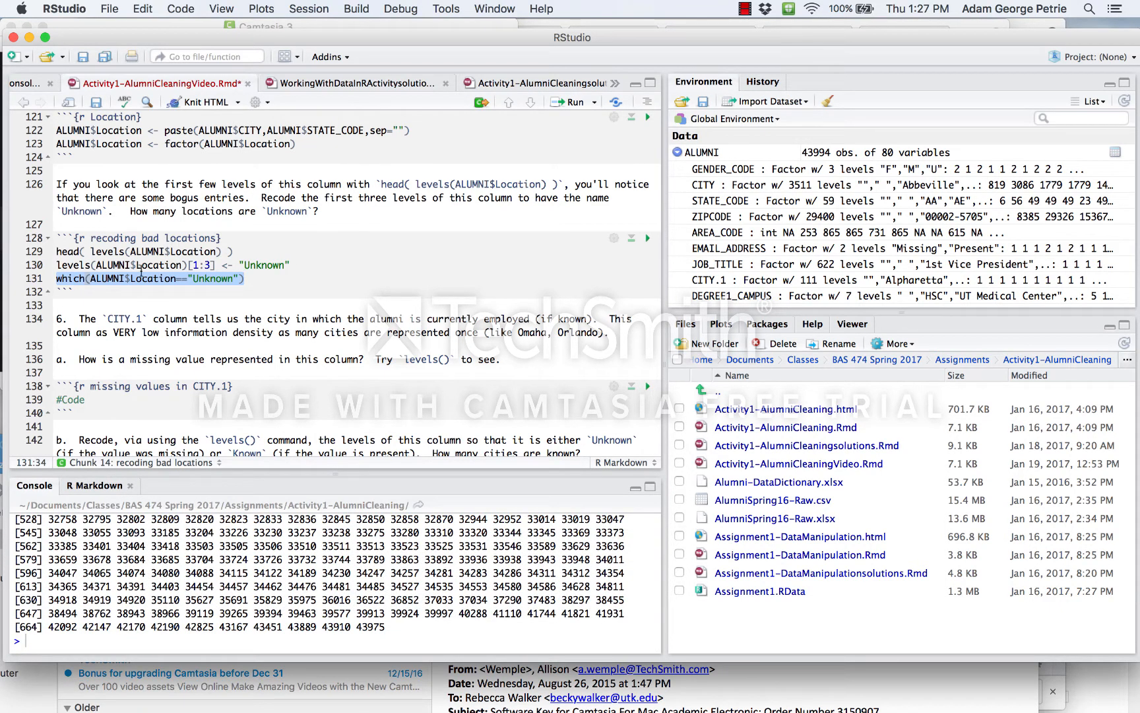
double_click(370, 626)
left_click(161, 277)
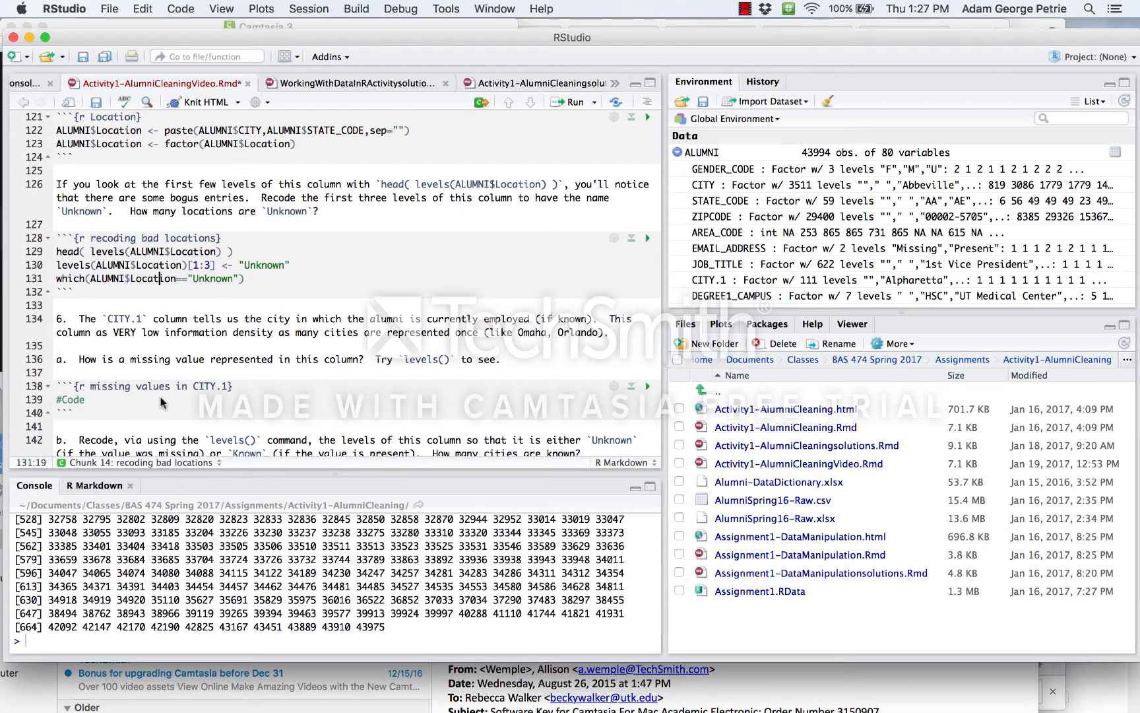
scroll(161, 545, "up", 5)
scroll(161, 545, "up", 10)
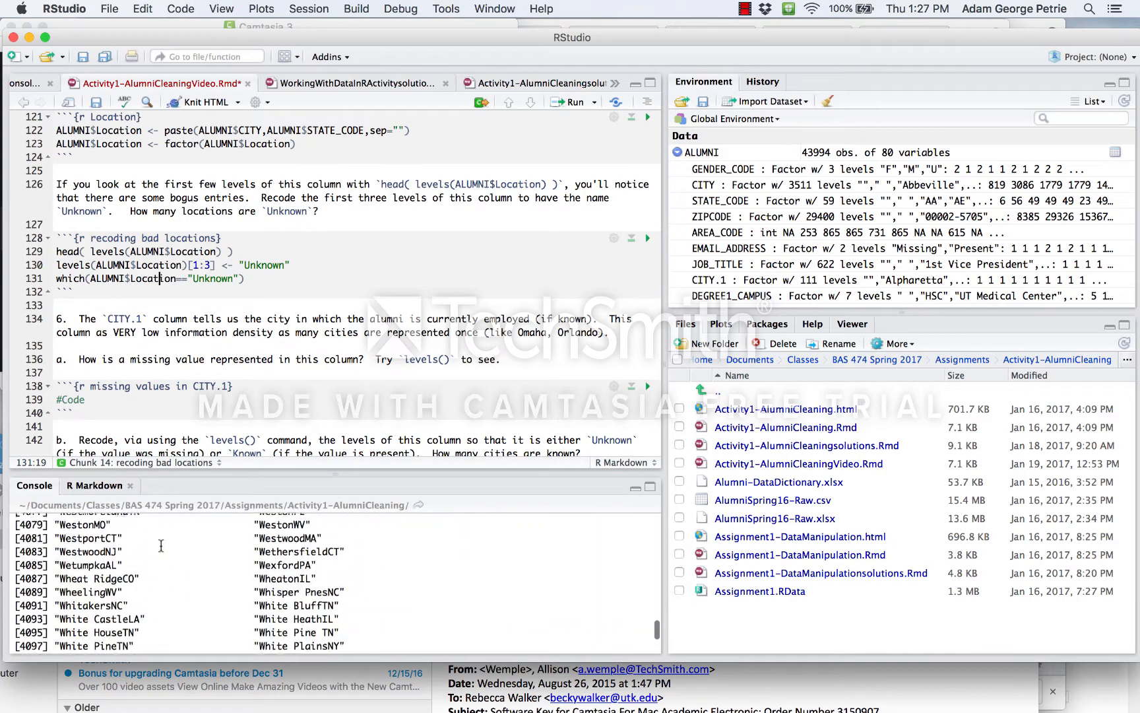
scroll(161, 545, "down", 8)
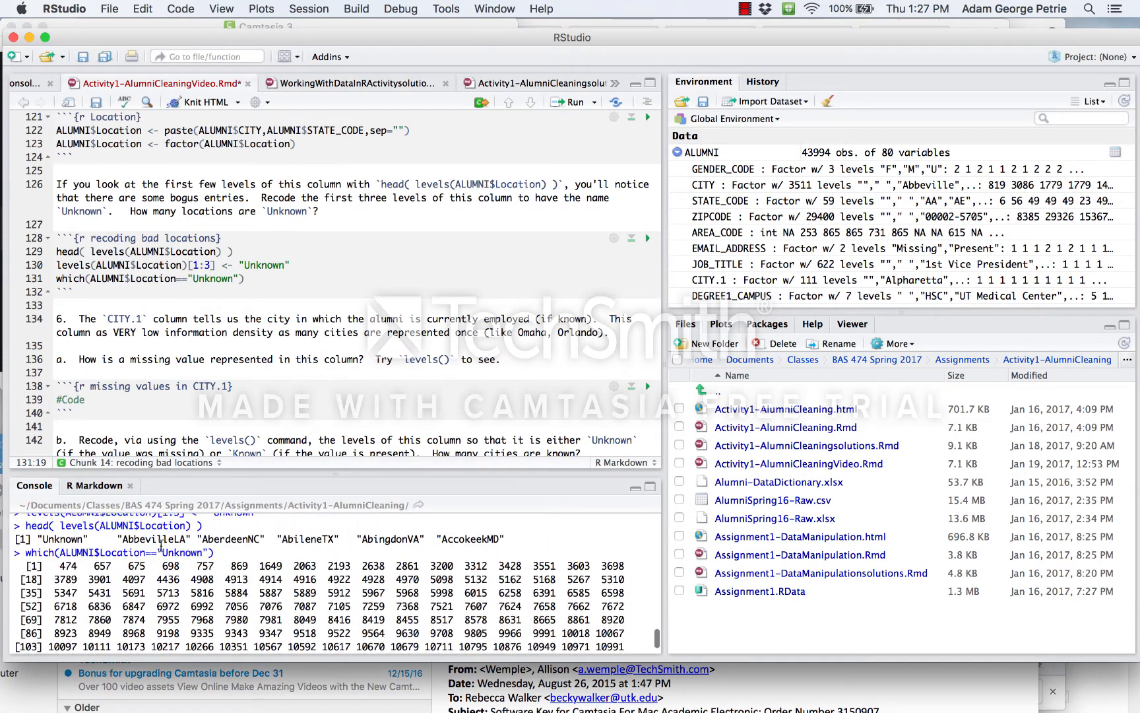
scroll(82, 560, "down", 15)
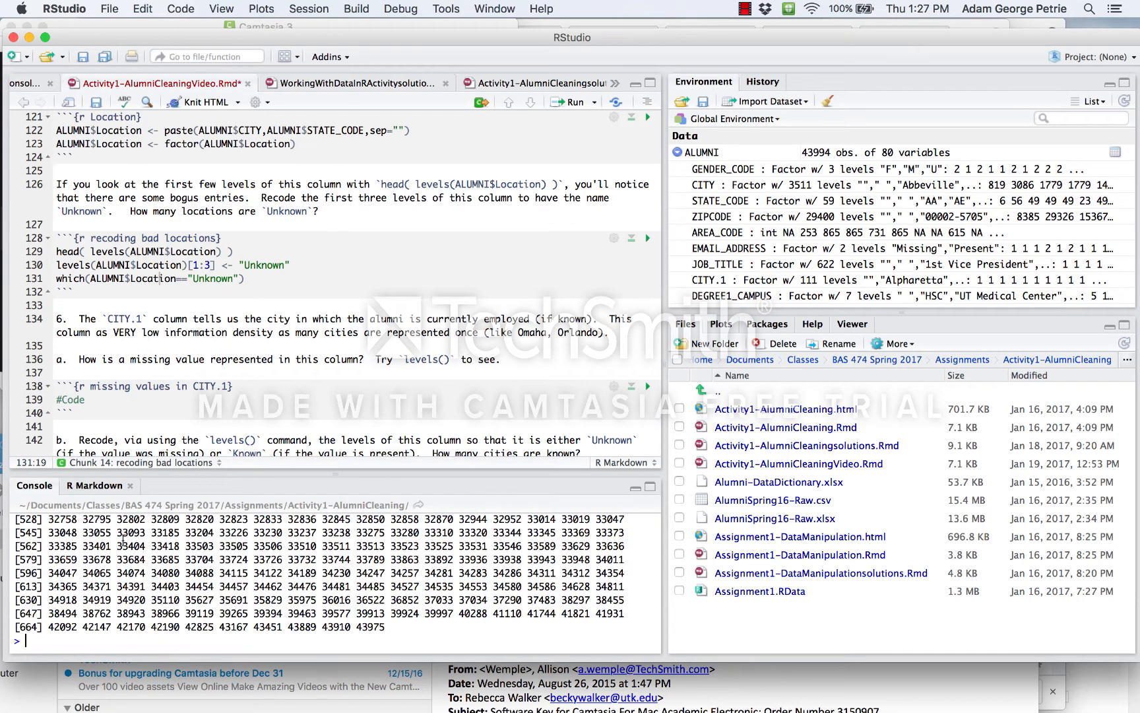
Wrap the which line in length() so it reads length( which(ALUMNI$Location=="Unknown") ).
left_click(58, 277)
type("length(")
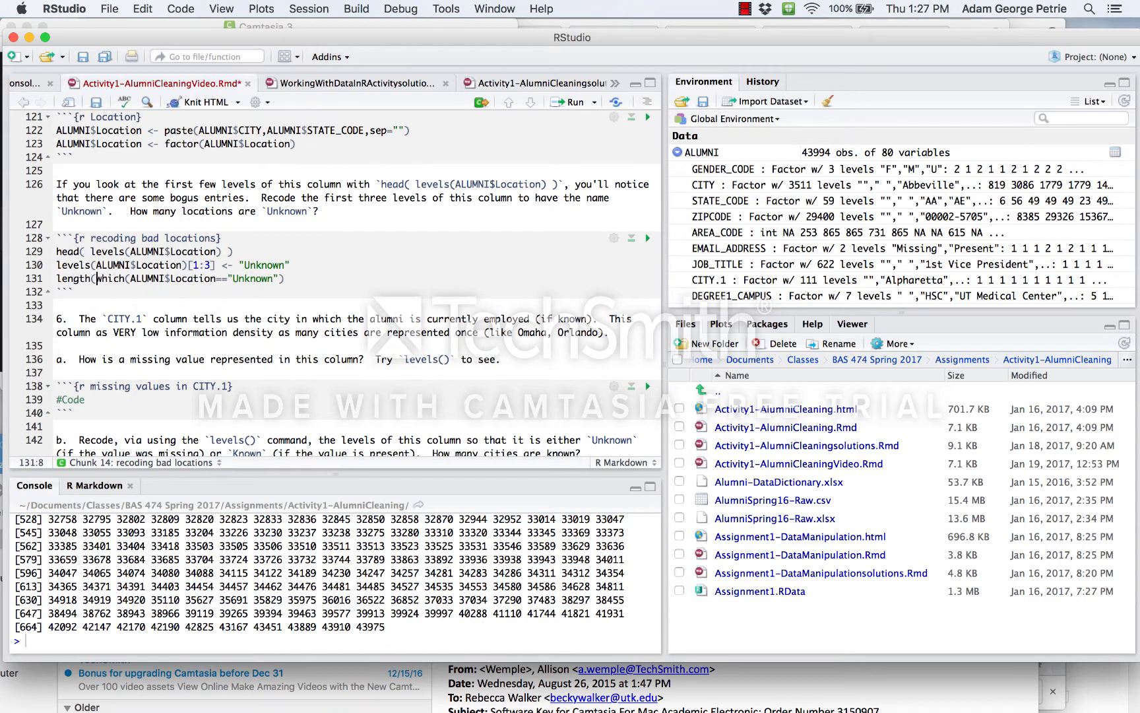
key("super+Right")
type(")")
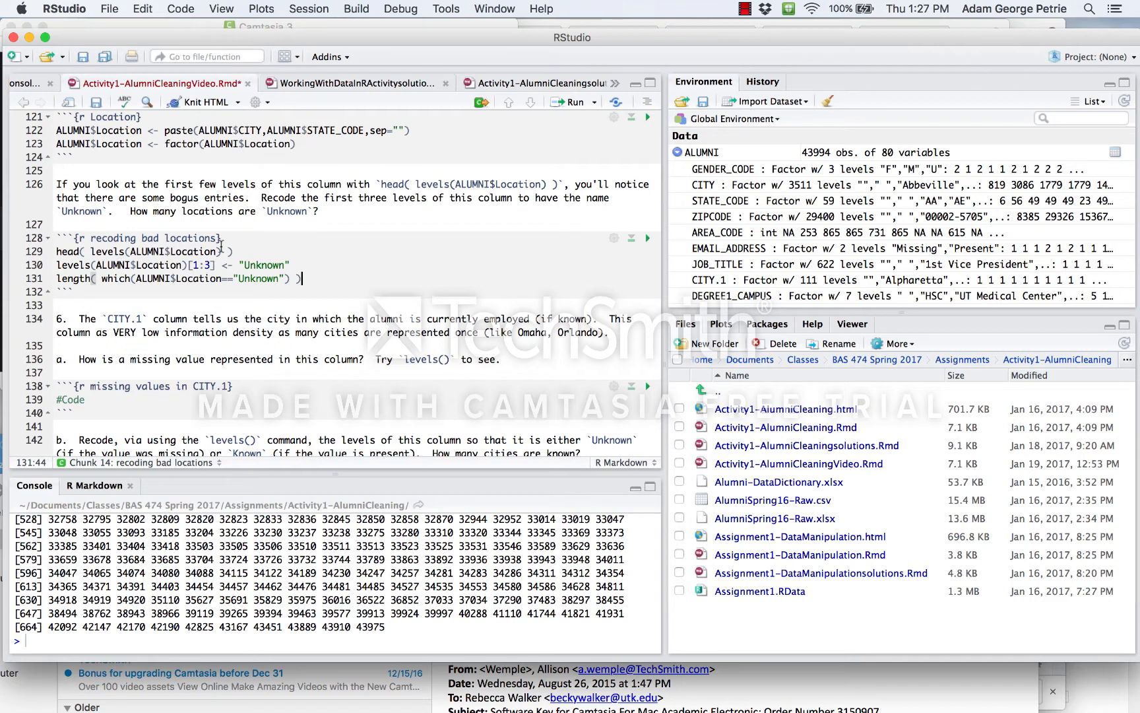
Run the length( which(ALUMNI$Location=="Unknown") ) line to count the unknown locations.
left_click(261, 278)
left_click(267, 278)
key("super+Return")
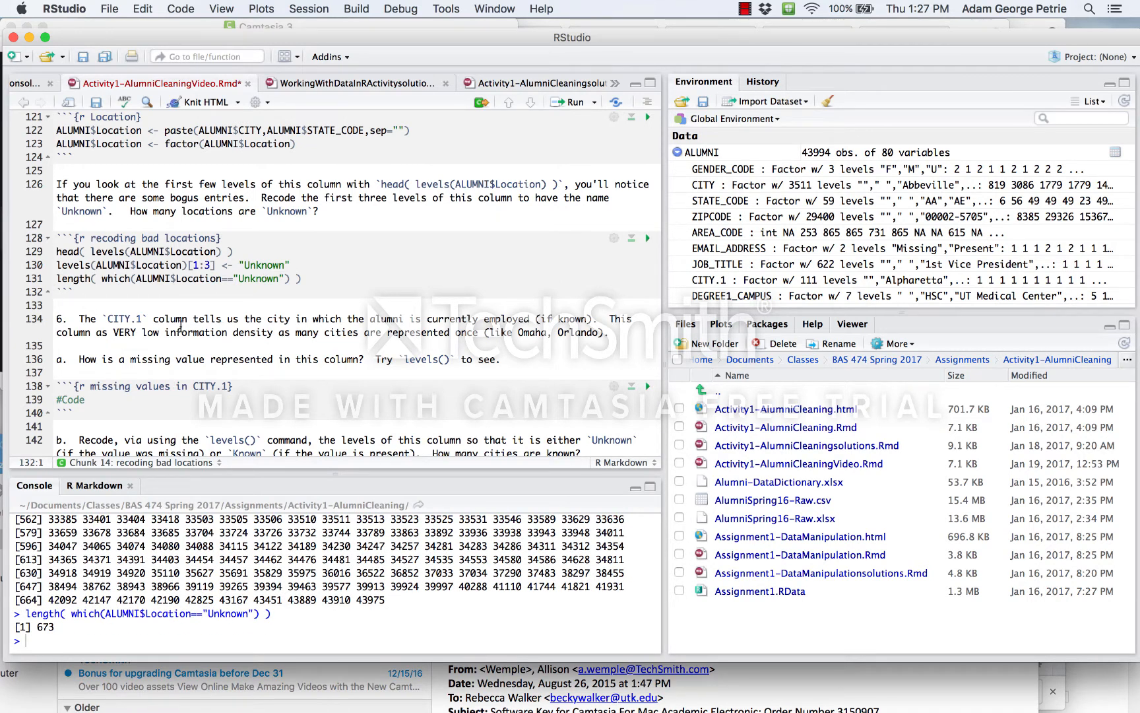
Replace the #Code placeholder in the "missing values in CITY.1" chunk with levels(ALUMNI$CITY.1).
scroll(181, 325, "down", 3)
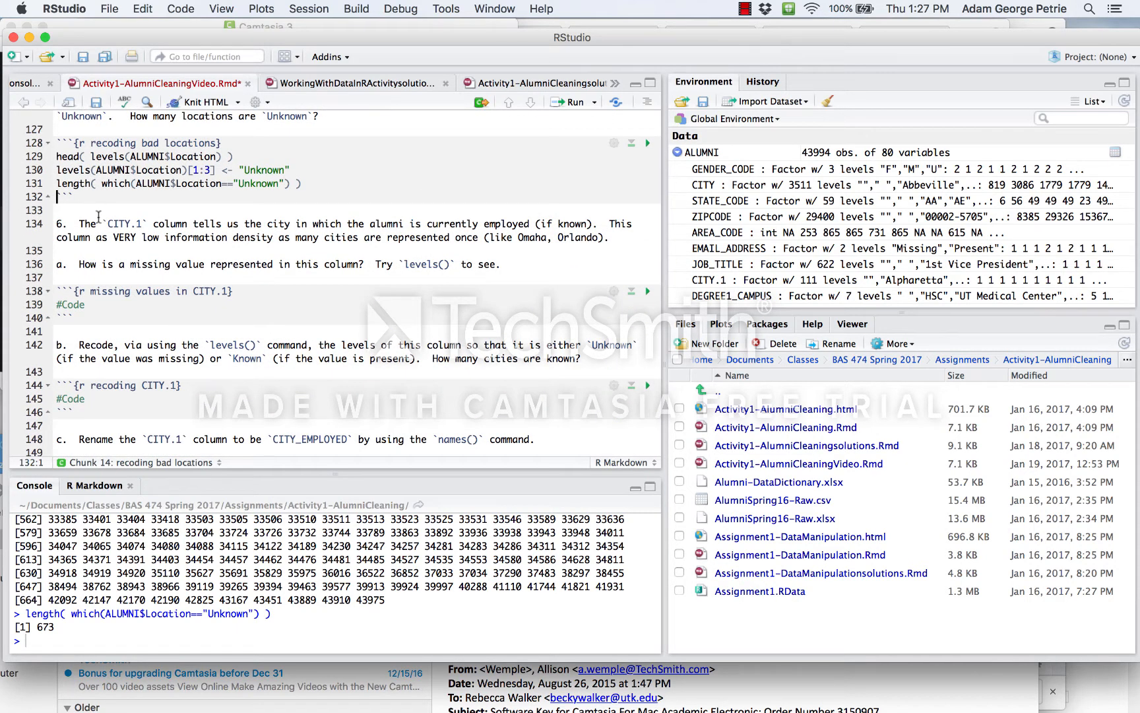
scroll(99, 216, "down", 2)
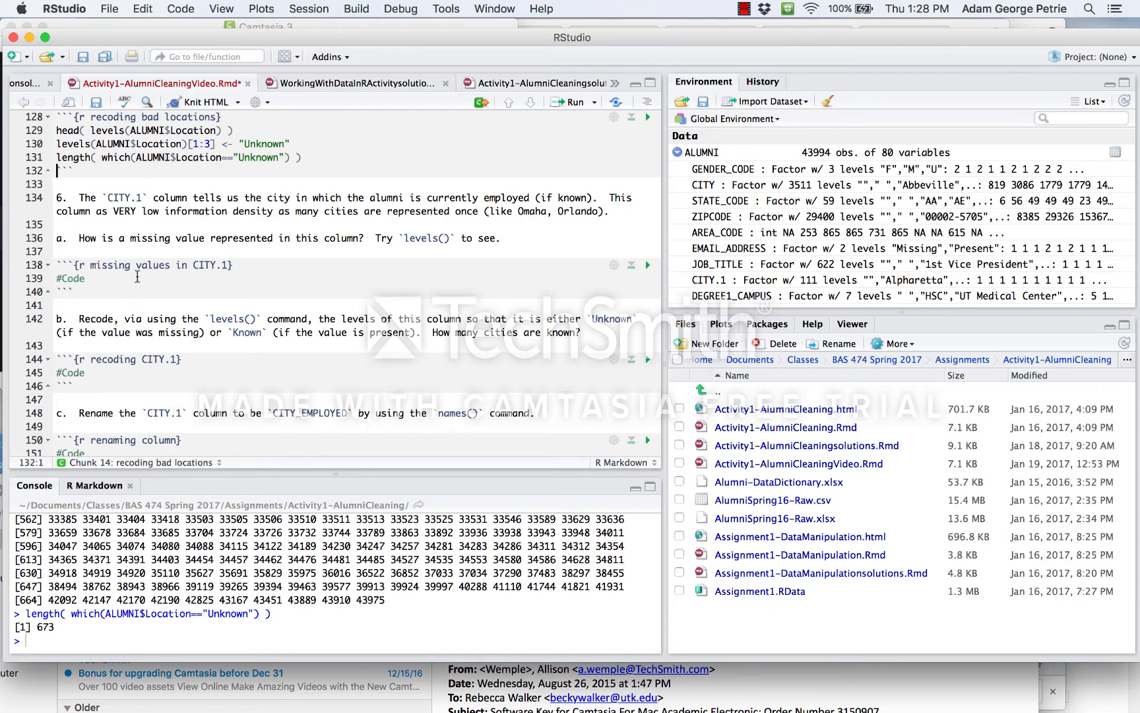
left_click_drag(99, 277, 51, 279)
type("levels()")
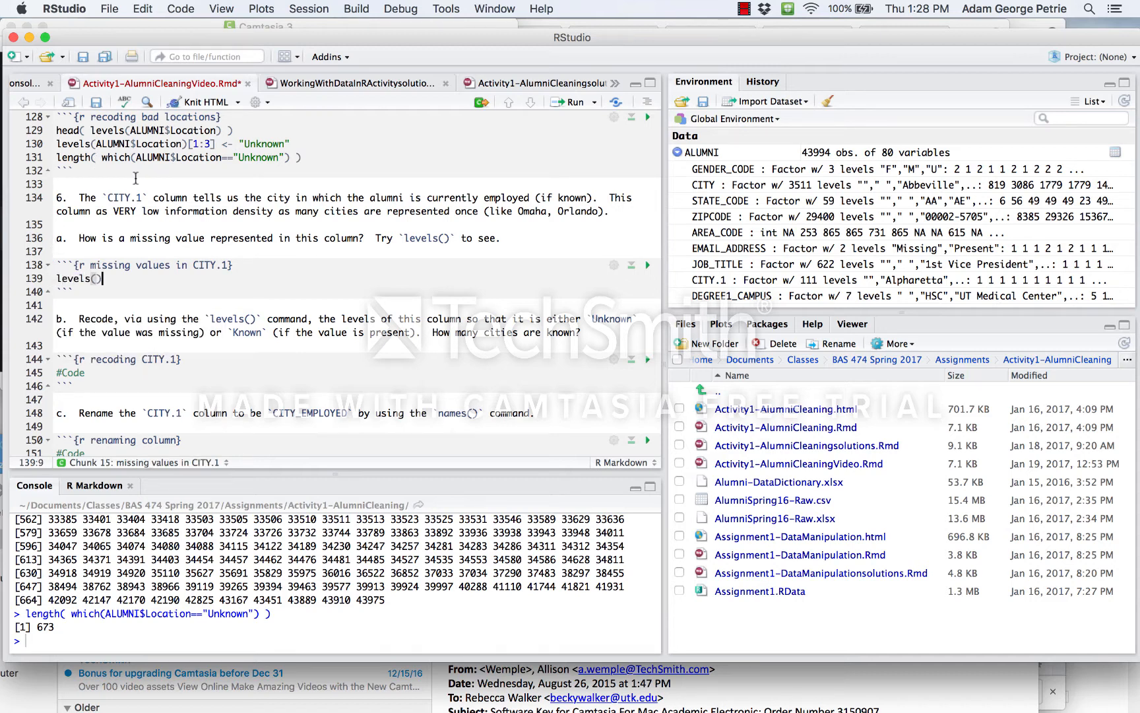
key("Left")
type("ALUMNI$")
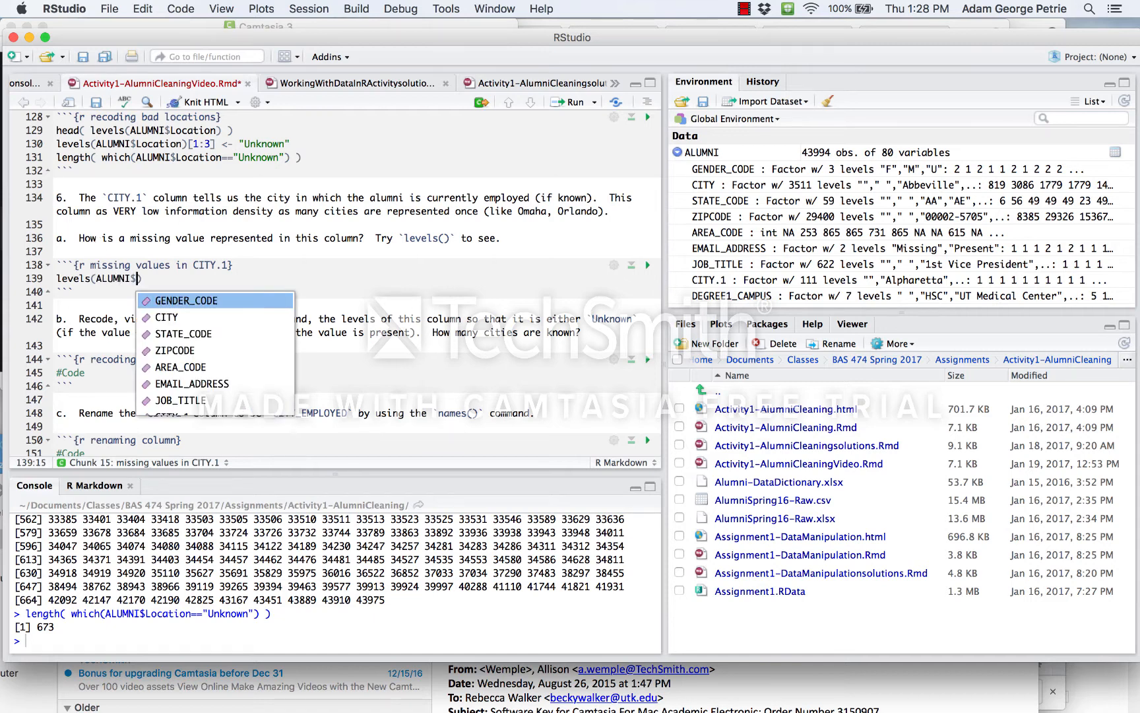
type("CITY.1)")
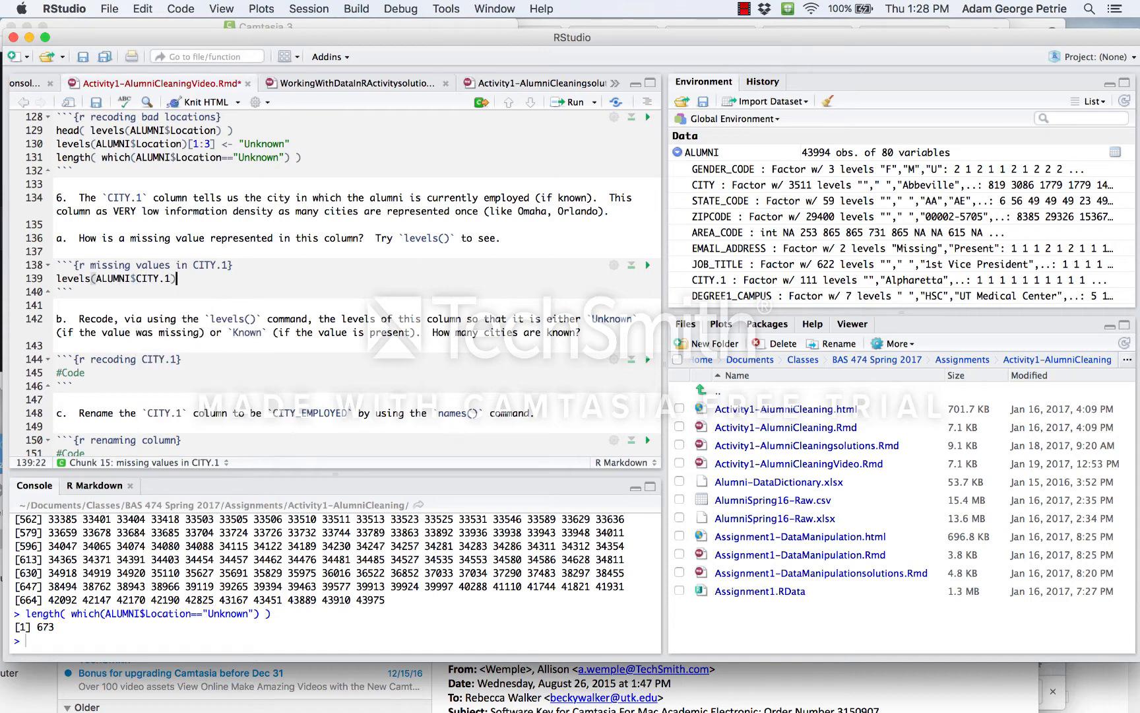
Run the levels(ALUMNI$CITY.1) line and highlight the first level in the console output.
left_click(141, 278)
key("super+Return")
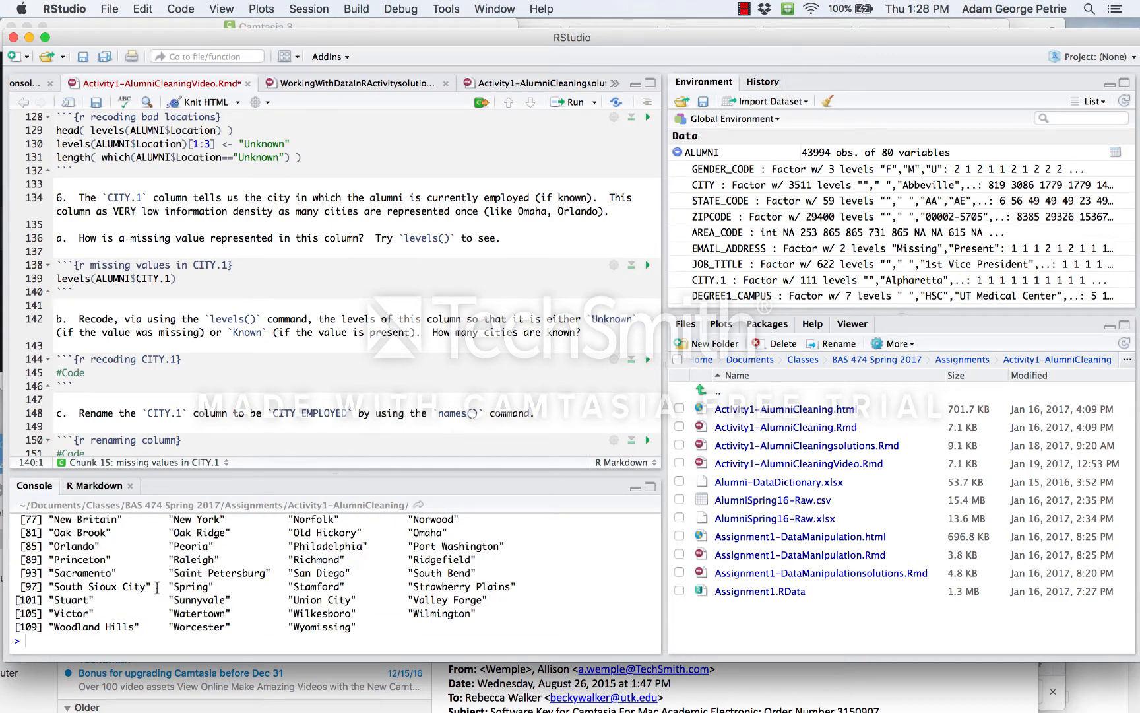
scroll(157, 586, "up", 10)
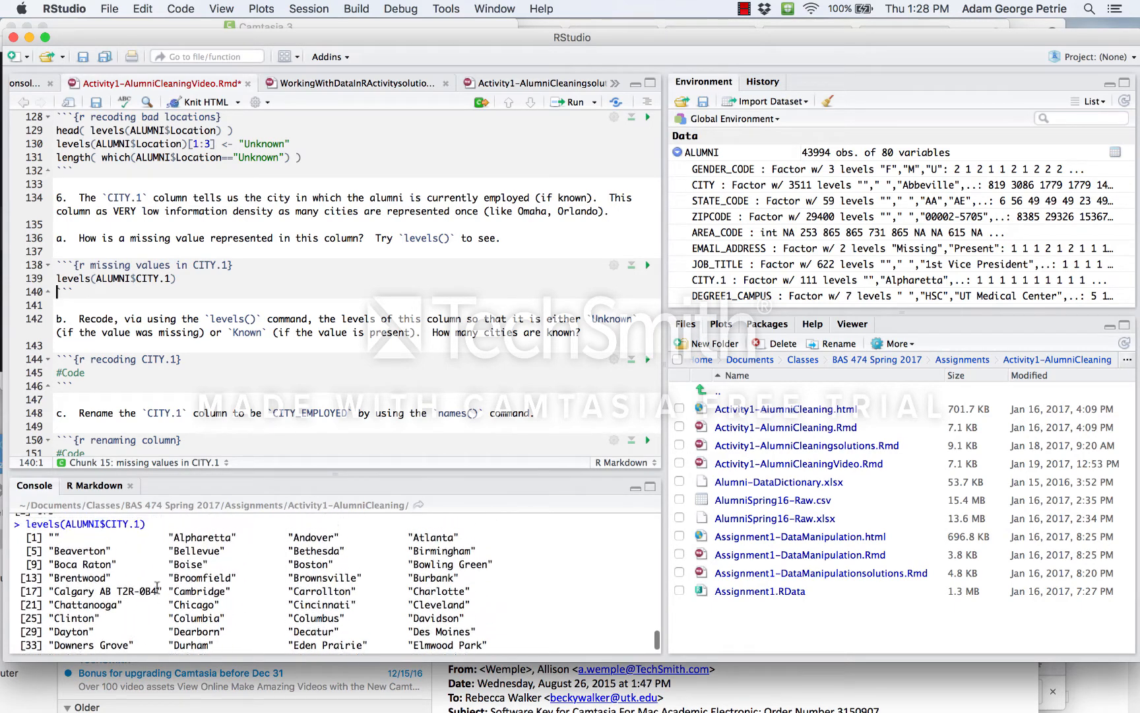
scroll(157, 586, "up", 3)
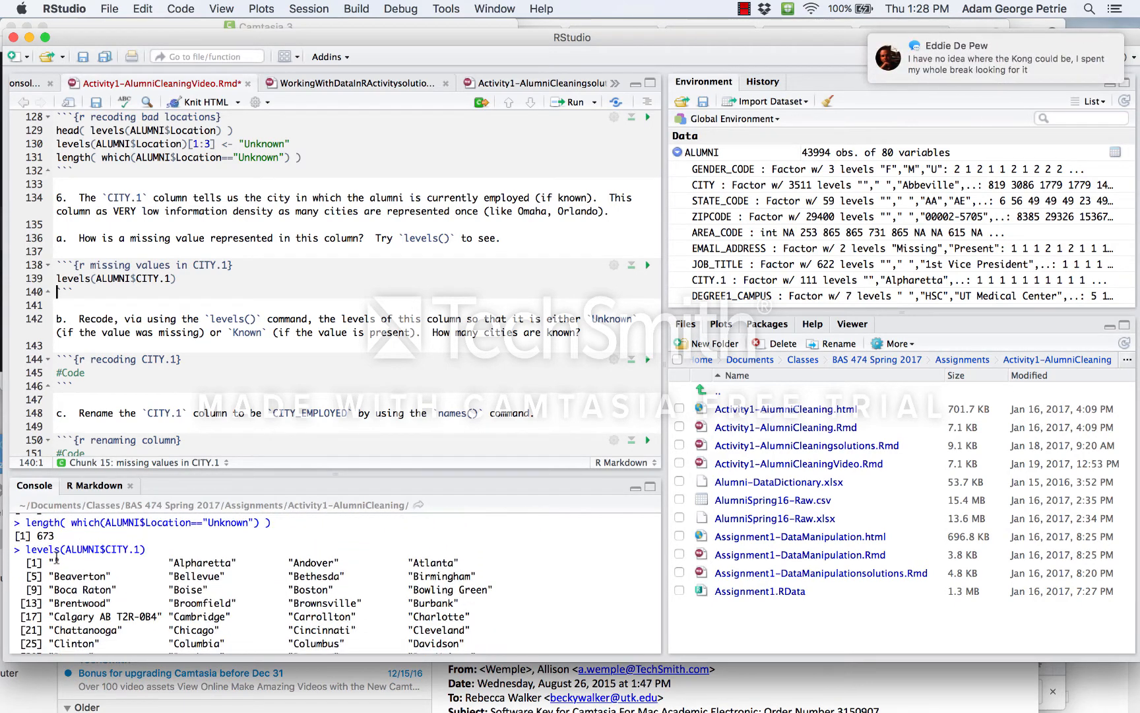
left_click_drag(48, 562, 77, 561)
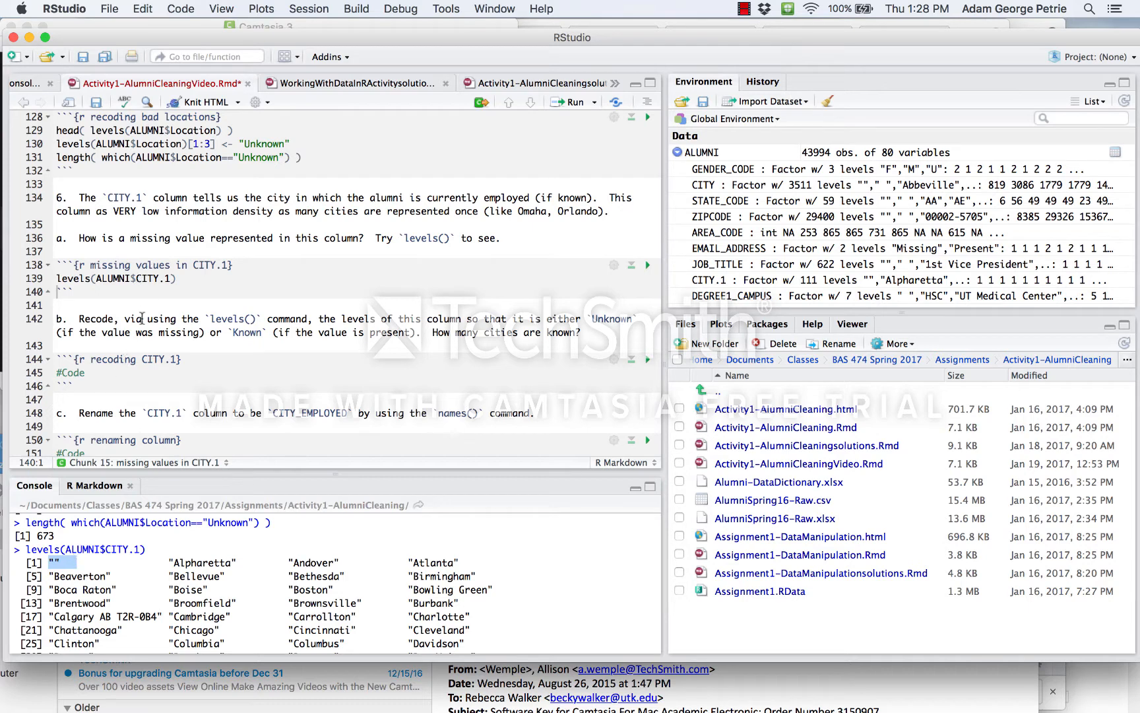
Look through the printed CITY.1 levels in the console and return to the first one.
scroll(142, 318, "down", 2)
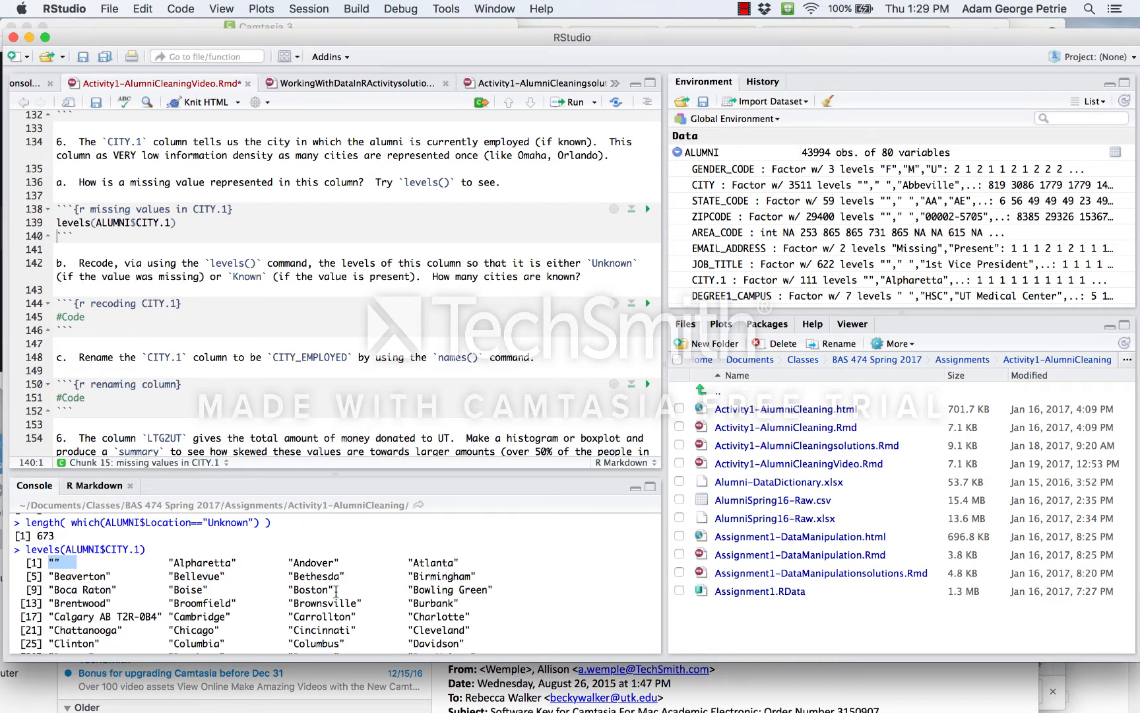
scroll(244, 561, "down", 5)
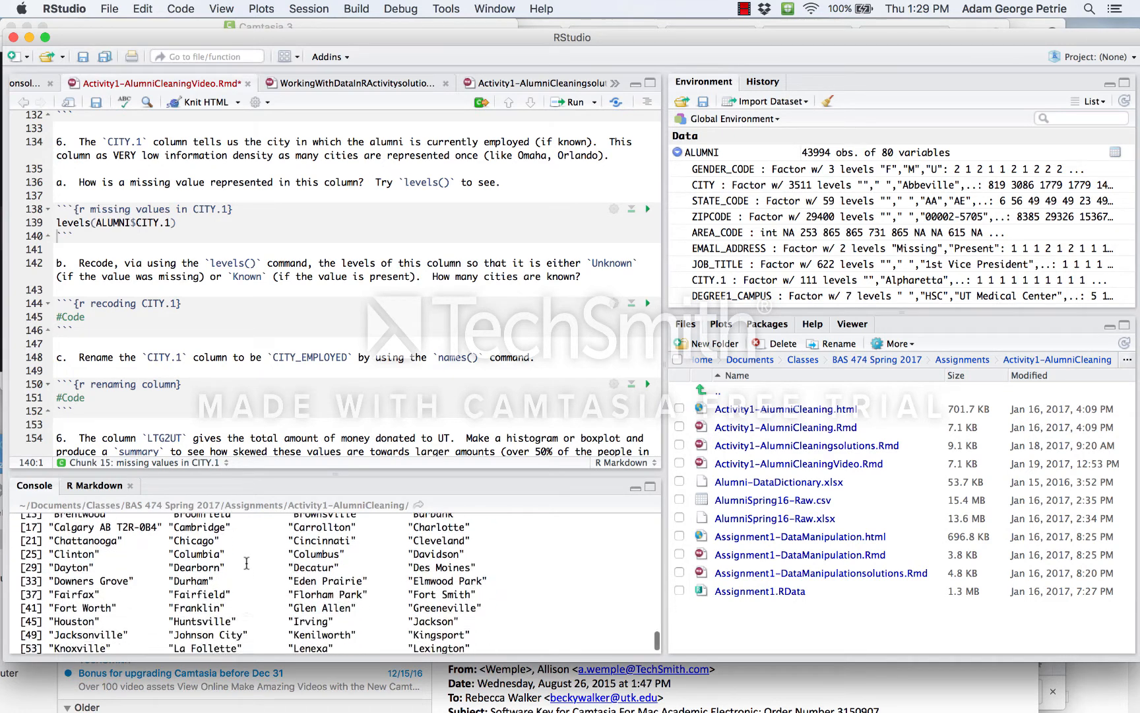
scroll(246, 562, "down", 5)
scroll(246, 562, "up", 6)
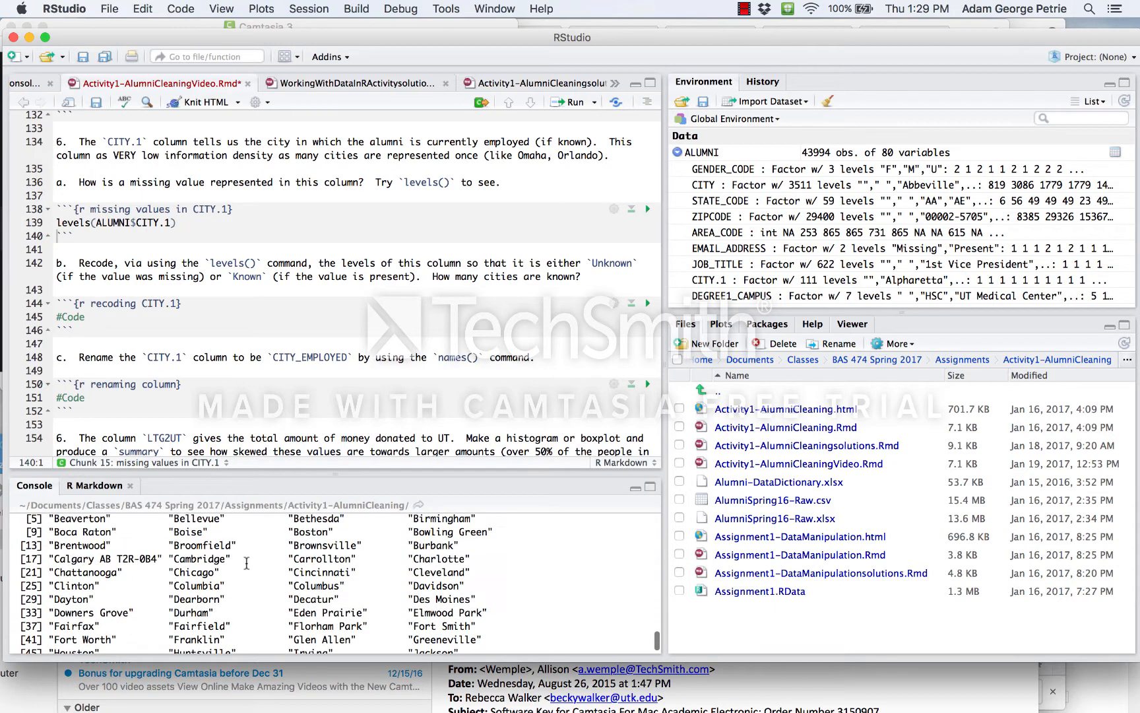
scroll(246, 562, "up", 1)
scroll(246, 562, "up", 2)
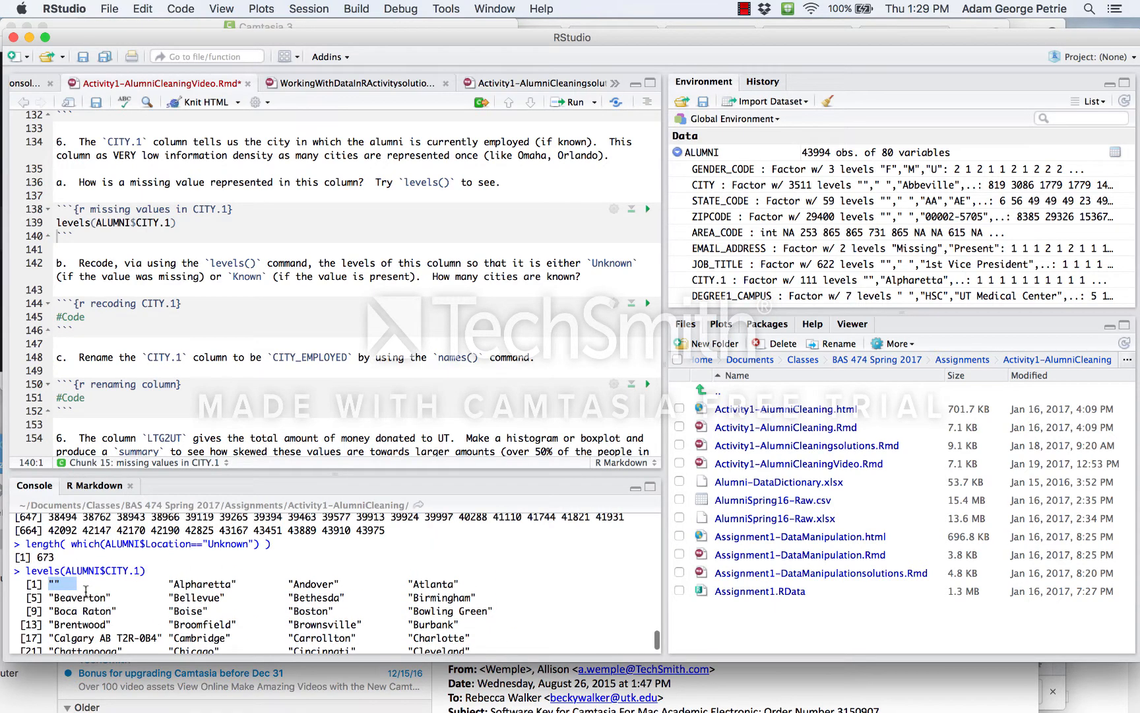
left_click(53, 585)
Replace the #Code placeholder in the "recoding CITY.1" chunk with levels(ALUMNI$CITY.1)[1].
left_click_drag(85, 316, 40, 319)
type("levels")
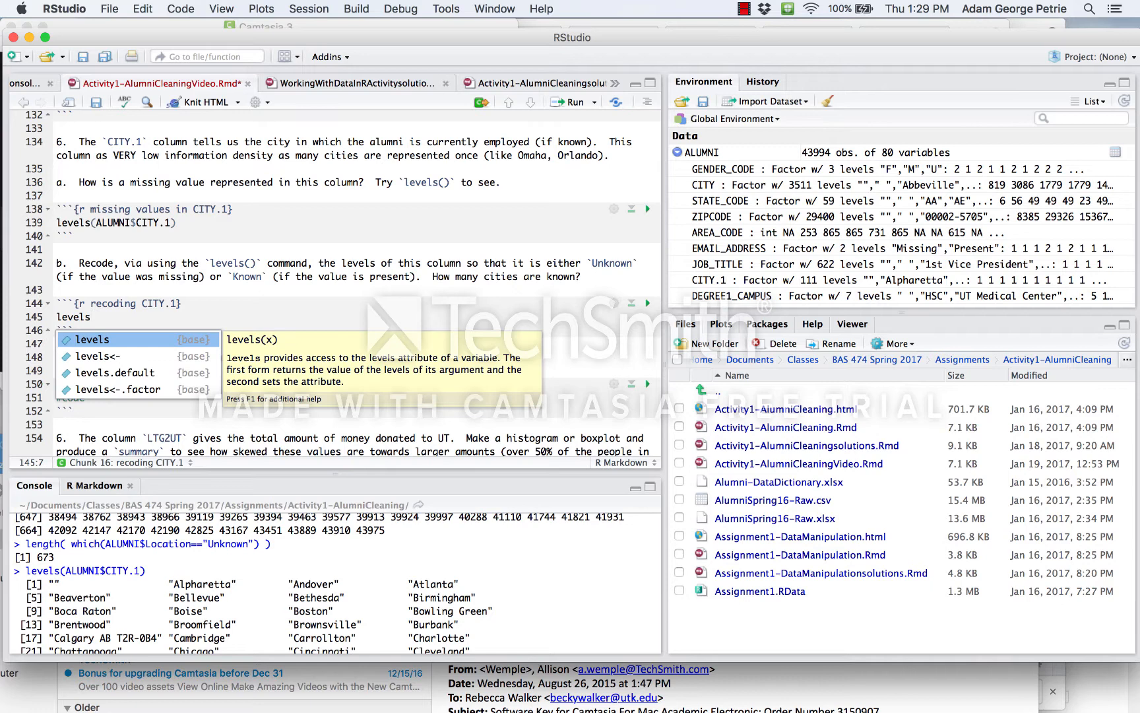
key("Return")
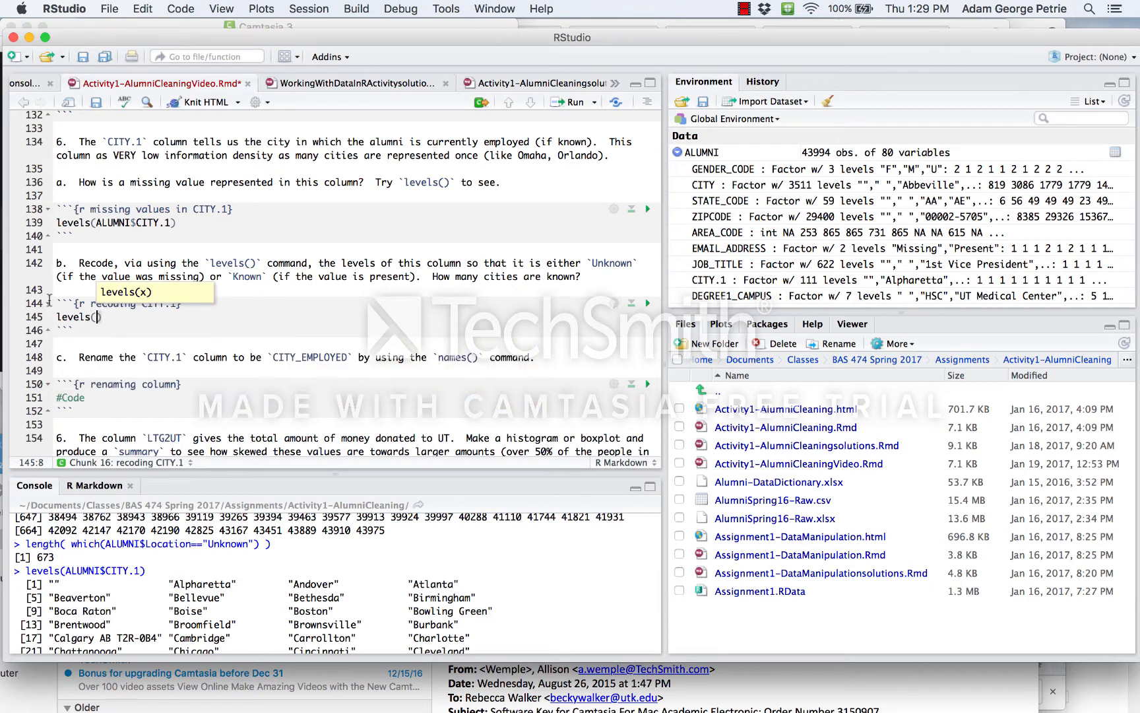
left_click_drag(97, 223, 173, 223)
key("super+c")
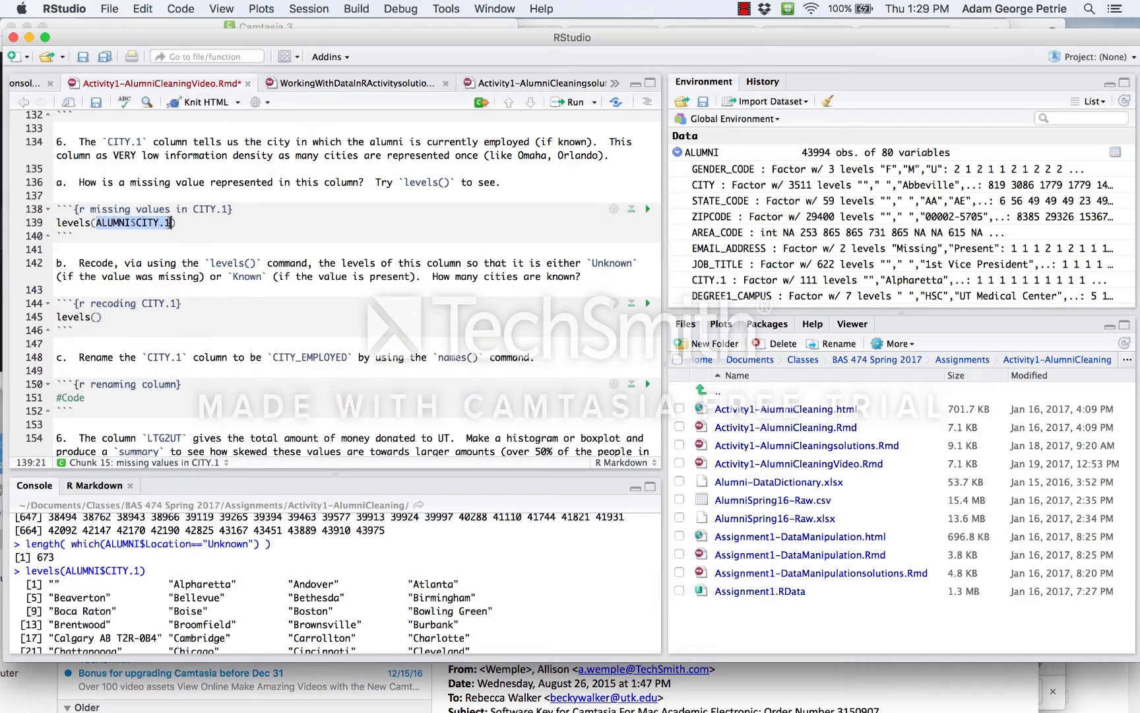
left_click(95, 316)
key("super+v")
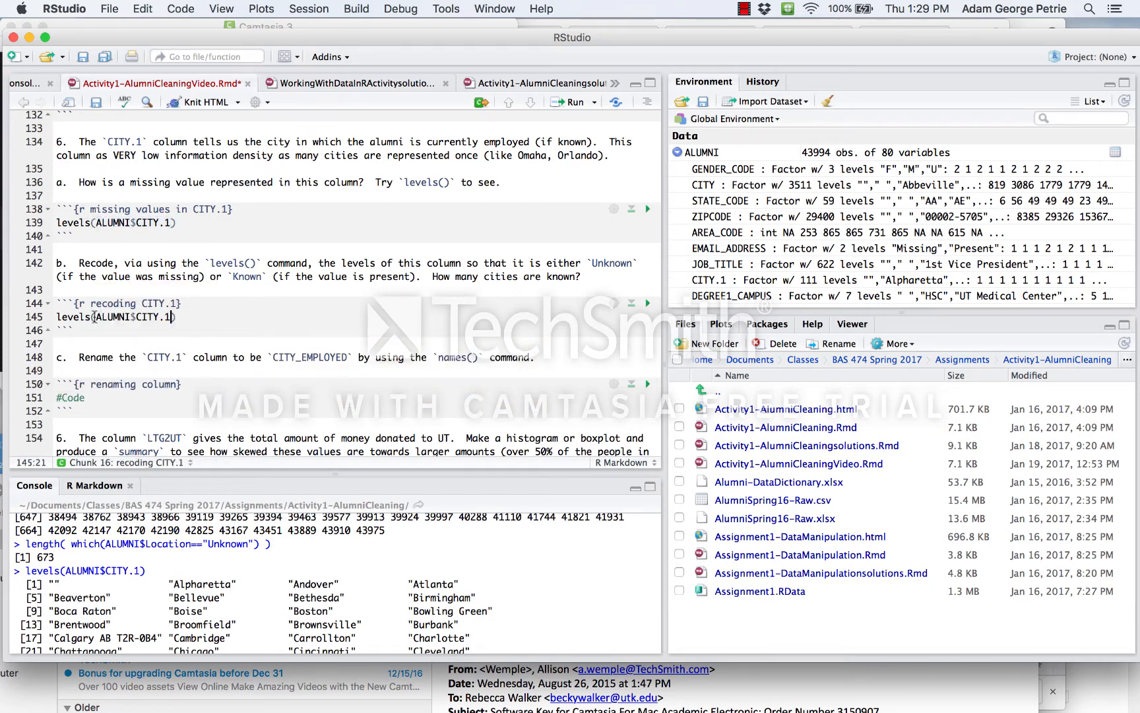
left_click(185, 316)
type("[1]")
Run levels(ALUMNI$CITY.1)[1] to check which level it returns.
left_click_drag(48, 584, 86, 583)
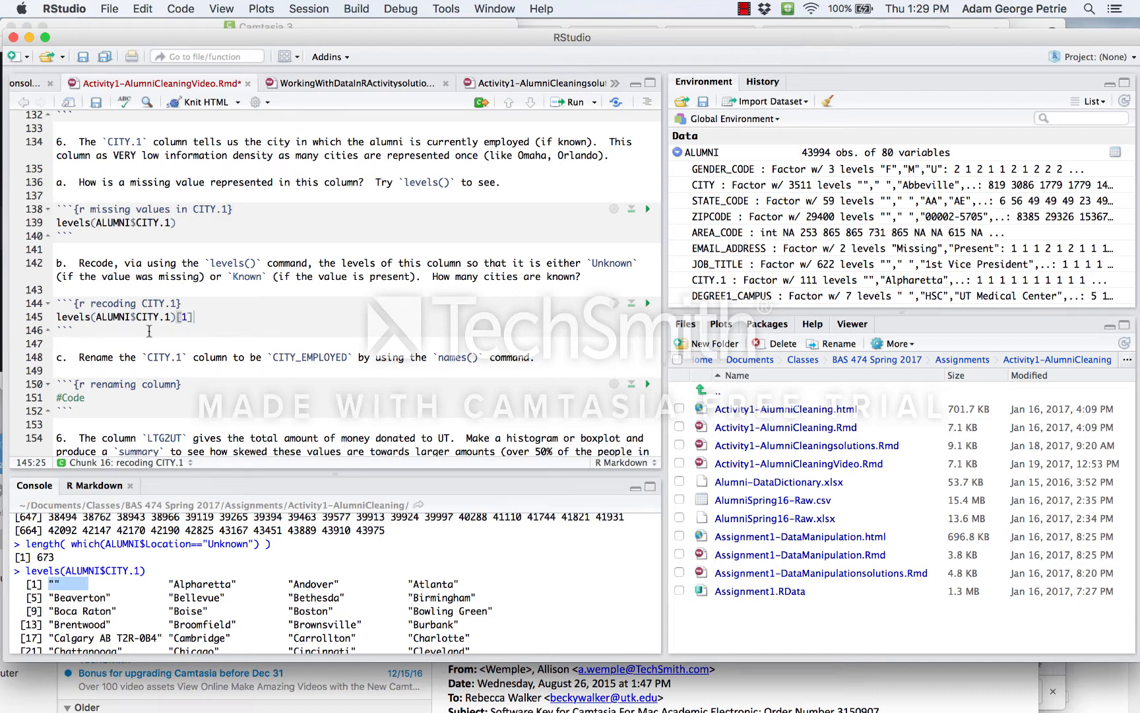
left_click(152, 318)
key("super+Return")
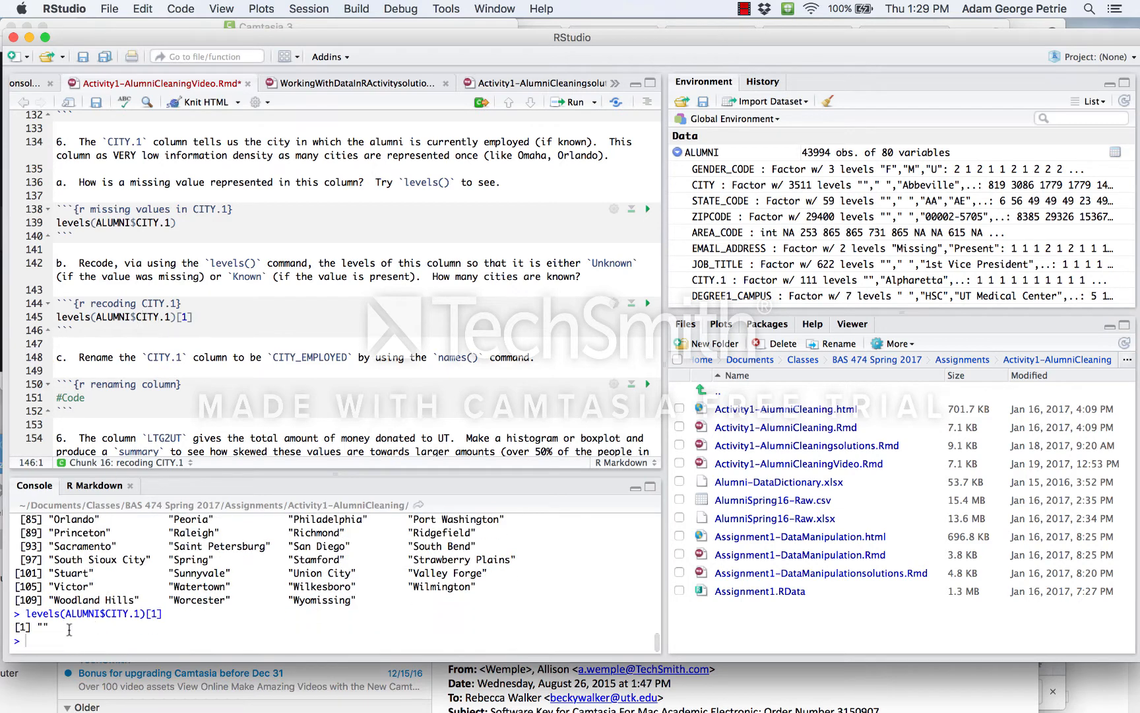
left_click_drag(37, 626, 46, 626)
Append <- "Unknown" to the levels(ALUMNI$CITY.1)[1] line and run it to recode the first level.
left_click(212, 315)
type("<- \"Unknwon")
key("BackSpace")
key("BackSpace")
key("BackSpace")
type("own")
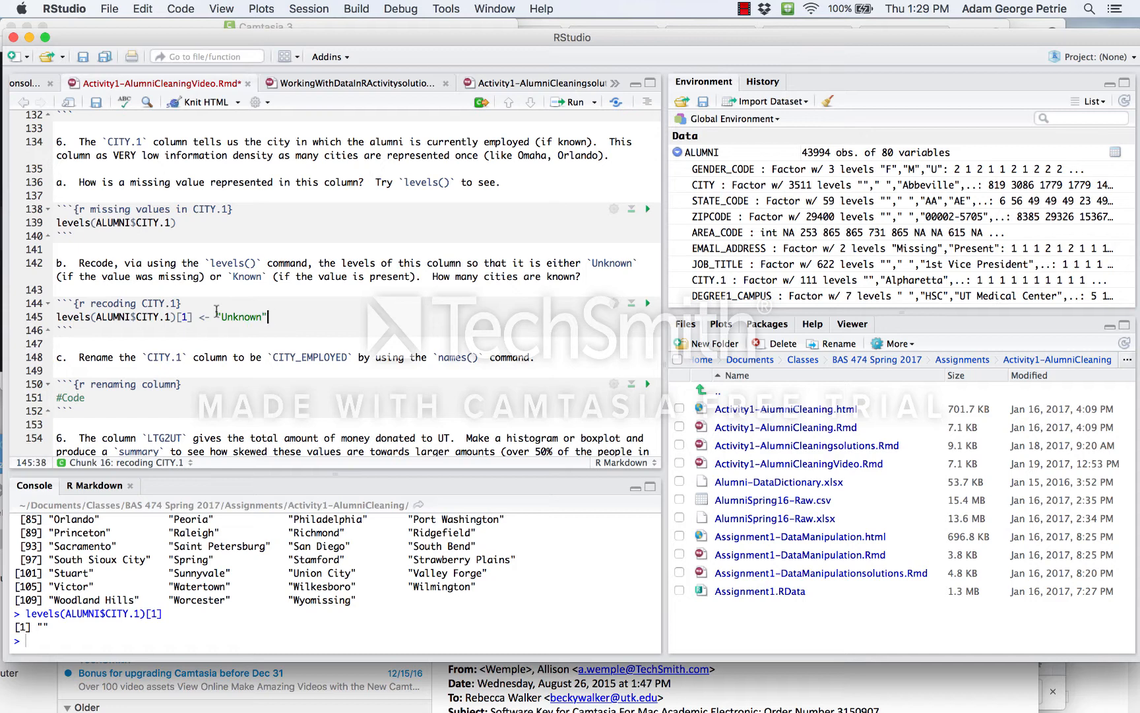
left_click(565, 106)
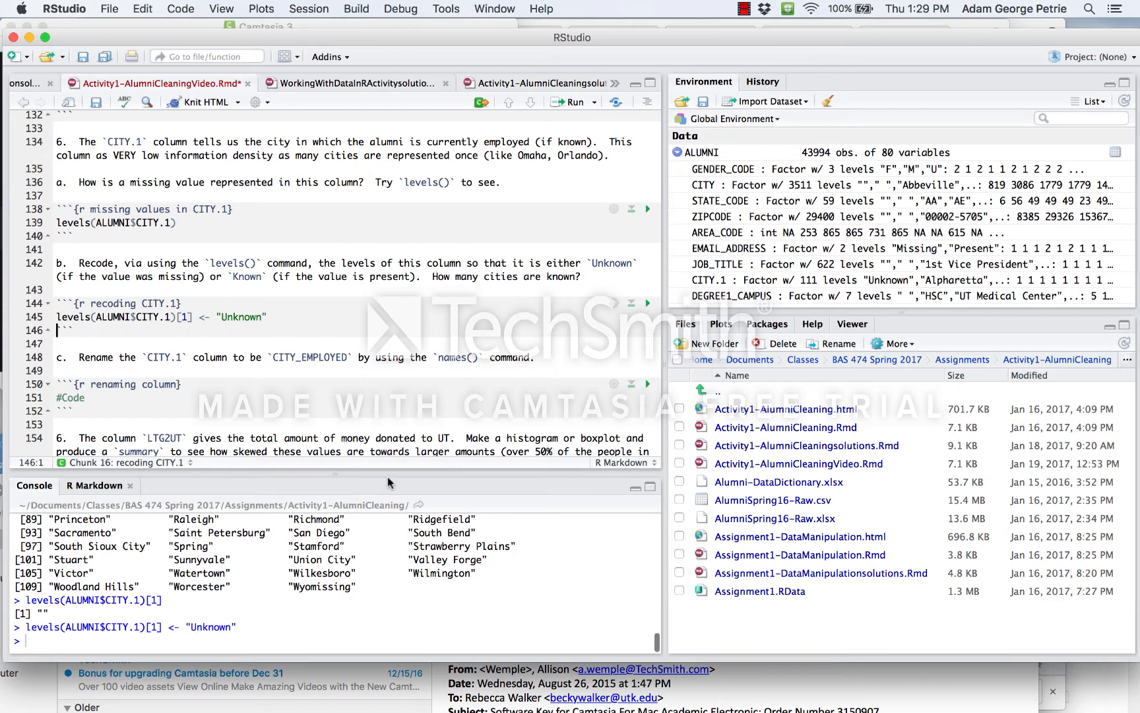
Run levels(ALUMNI$CITY.1) again from the console history and look through the printed levels.
left_click(332, 559)
key("Up")
key("Up")
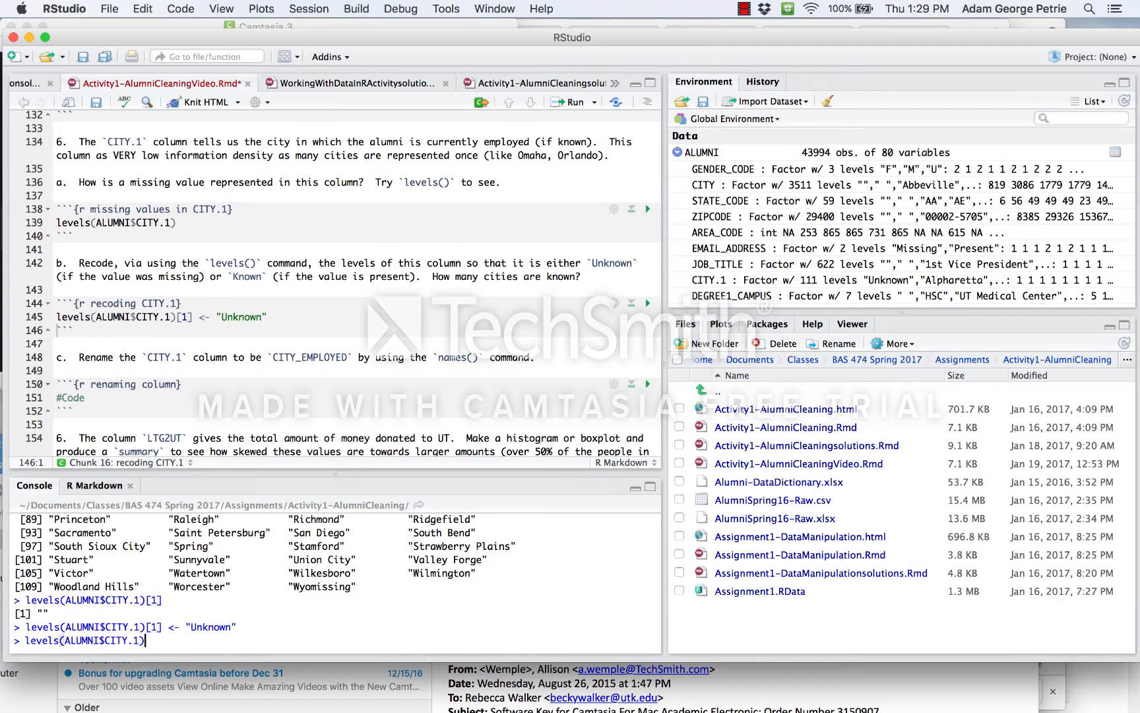
key("Return")
scroll(315, 560, "up", 5)
scroll(314, 560, "down", 5)
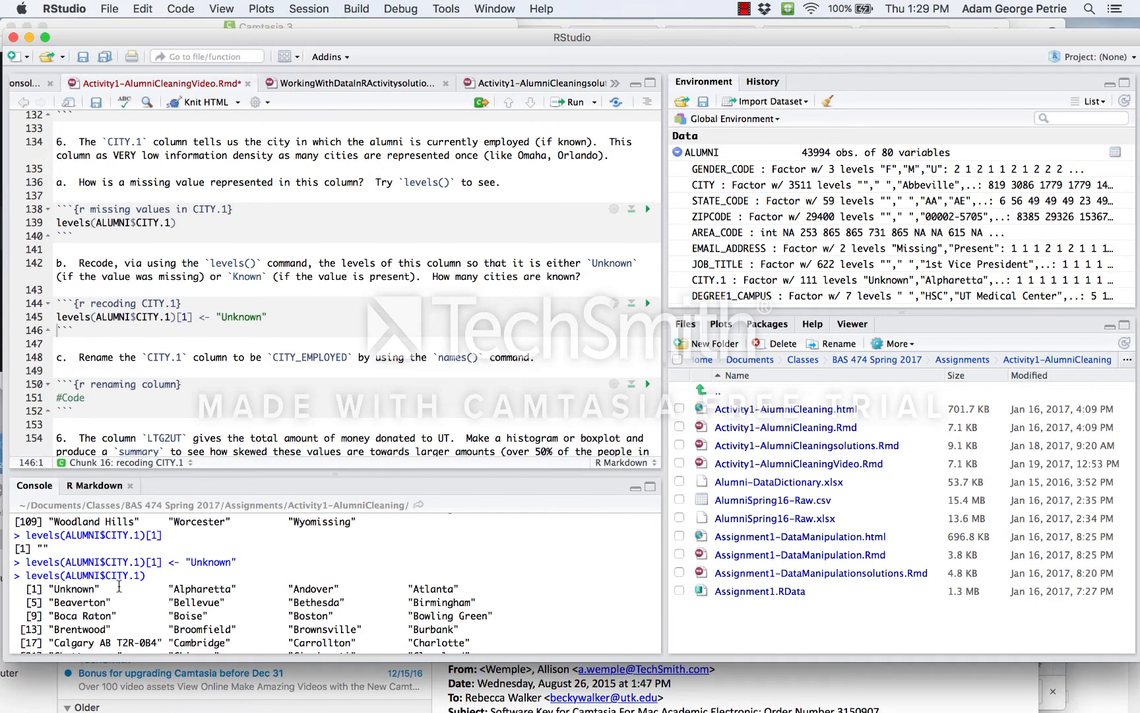
scroll(119, 586, "down", 3)
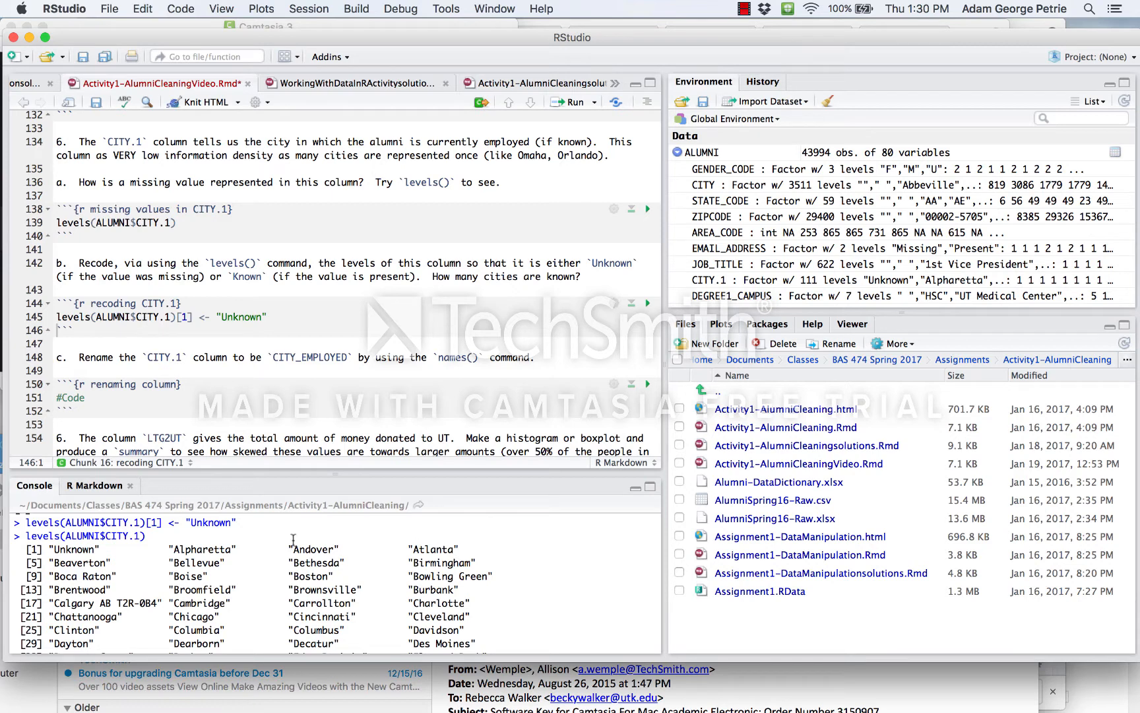
scroll(293, 540, "down", 10)
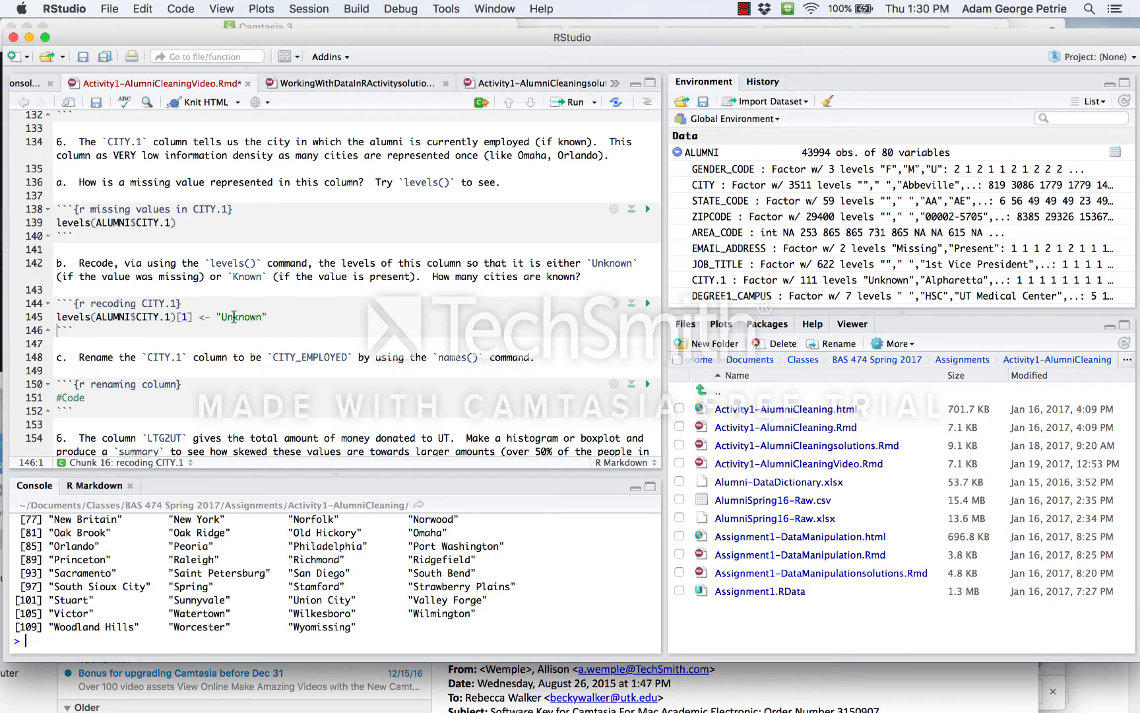
Duplicate the levels(ALUMNI$CITY.1)[1] <- "Unknown" line directly below itself, keeping the chunk's closing backticks on their own line.
left_click(284, 318)
left_click_drag(280, 318, 57, 324)
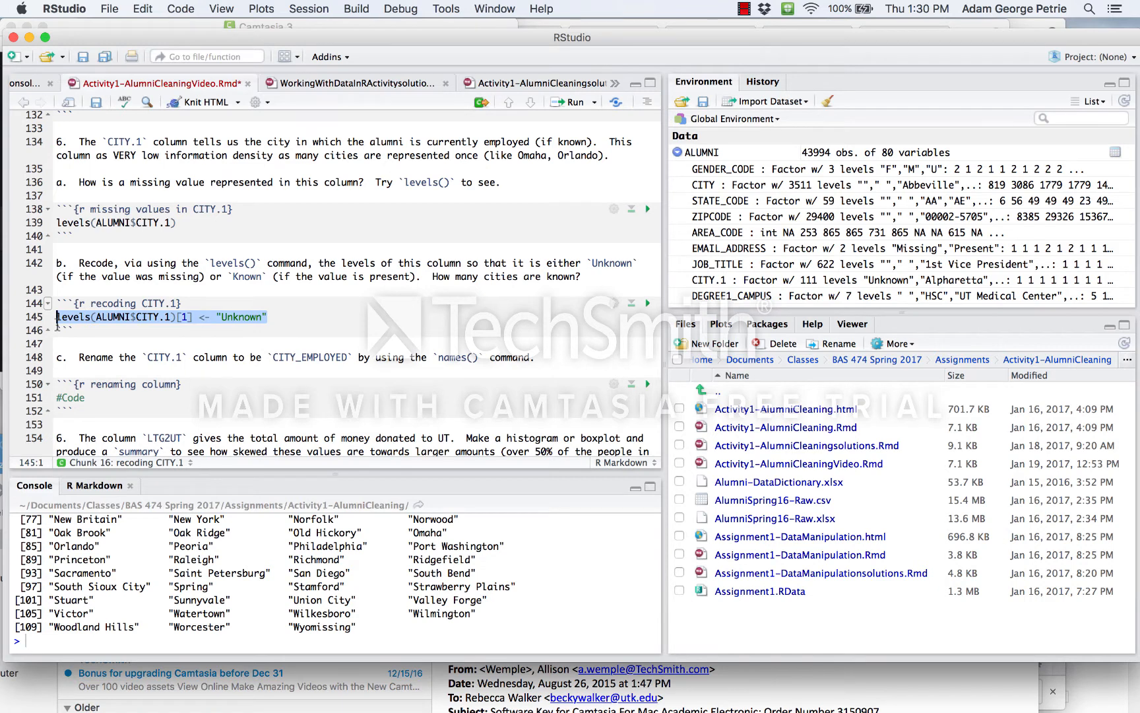
key("super+c")
left_click(58, 328)
key("super+v")
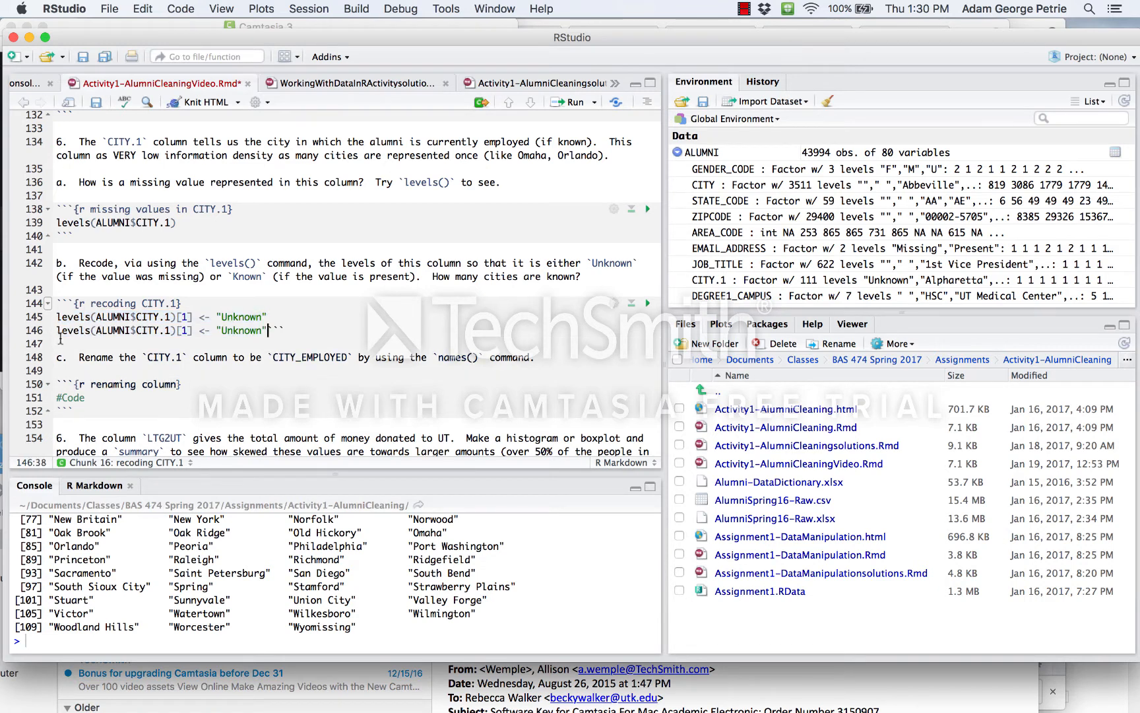
key("Return")
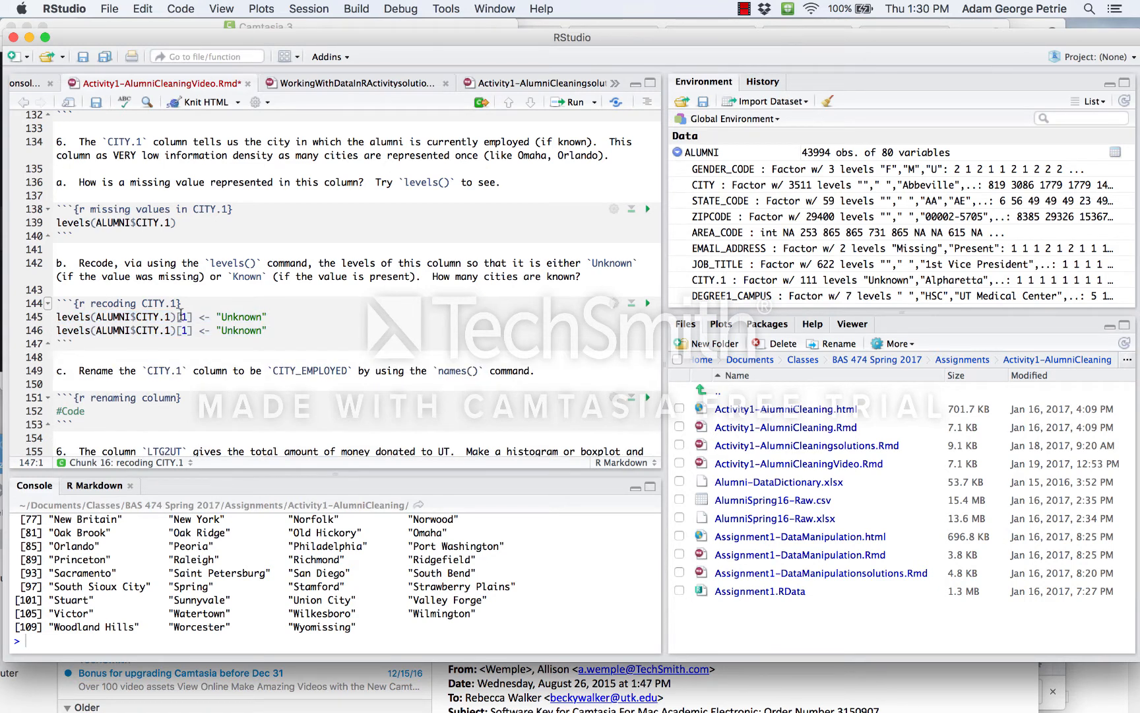
Run only the levels(ALUMNI$CITY.1) part of the duplicated line to print all the levels.
left_click(182, 331)
left_click(176, 330)
left_click_drag(176, 330, 55, 330)
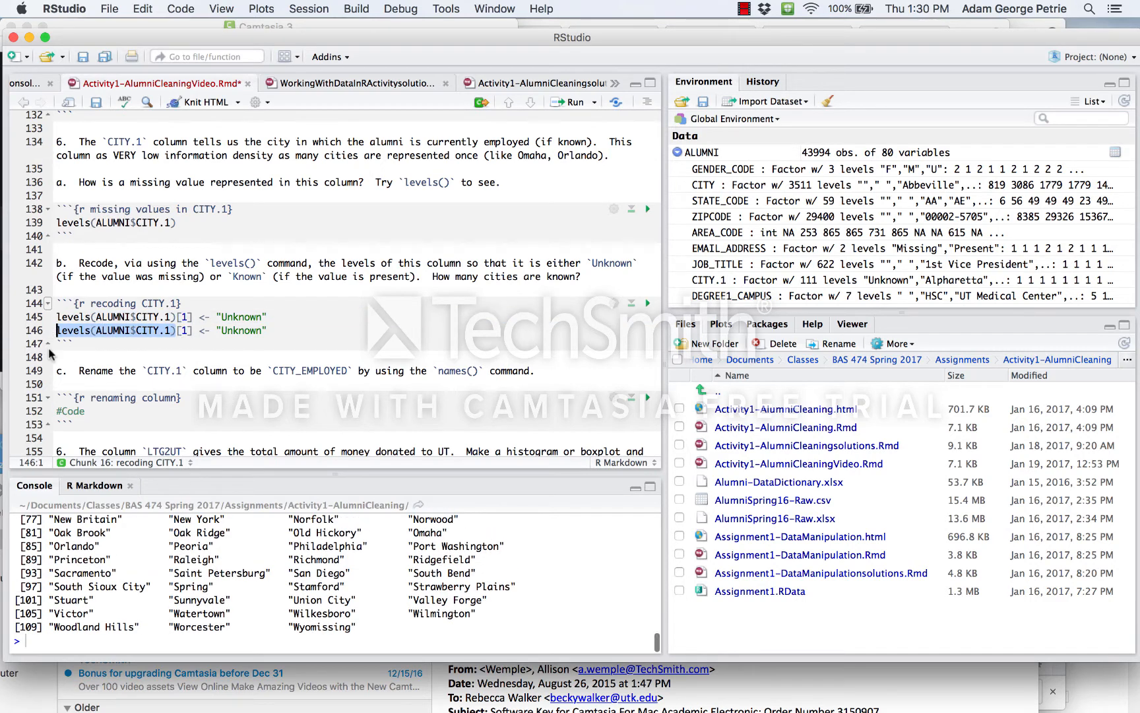
key("super+Return")
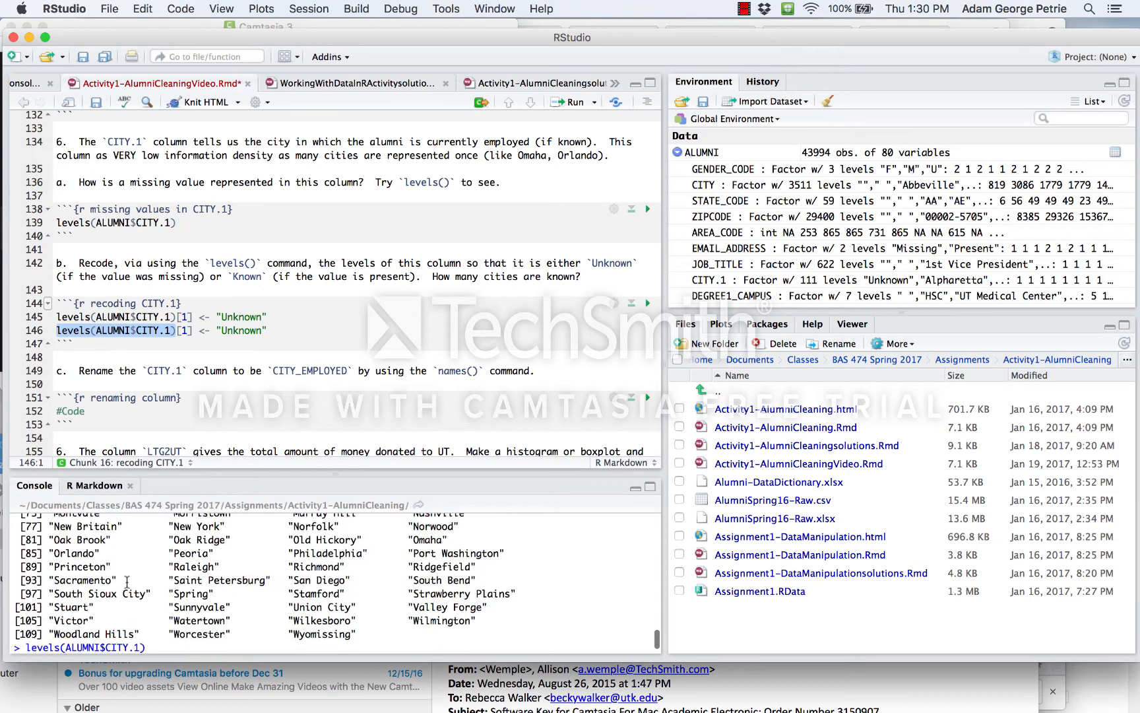
Change the duplicated line's index to [-1] and run only its levels(ALUMNI$CITY.1)[-1] part to view the levels without the first.
left_click(182, 316)
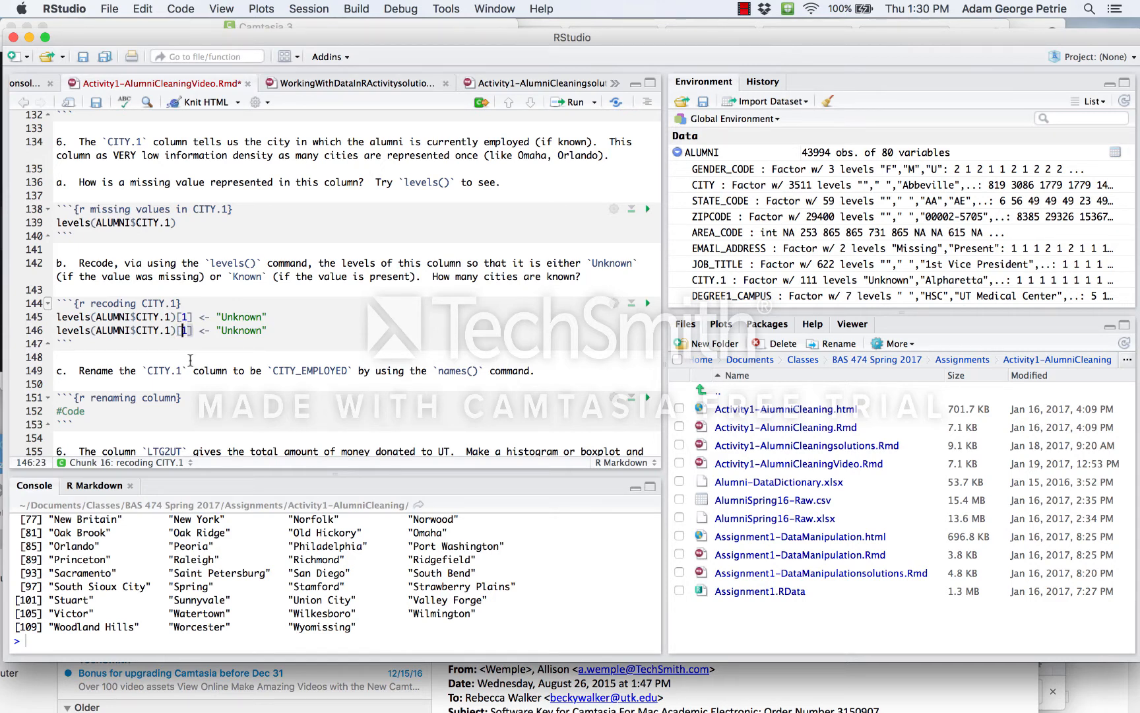
type("-")
left_click_drag(198, 330, 50, 332)
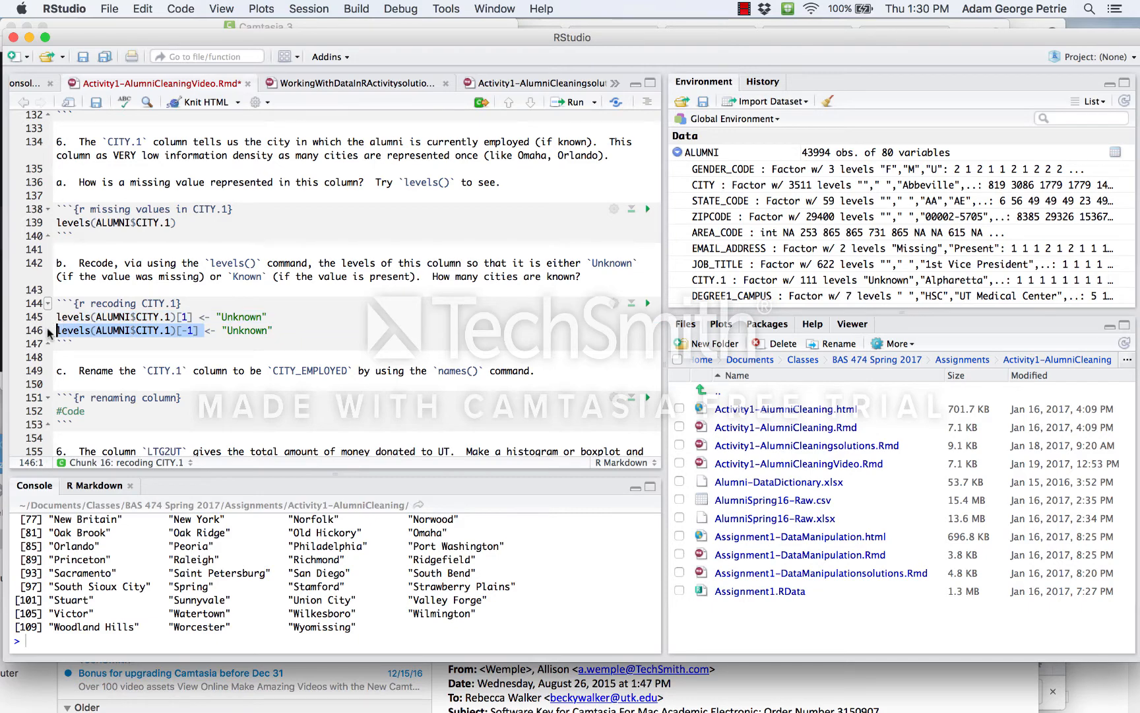
scroll(113, 579, "up", 10)
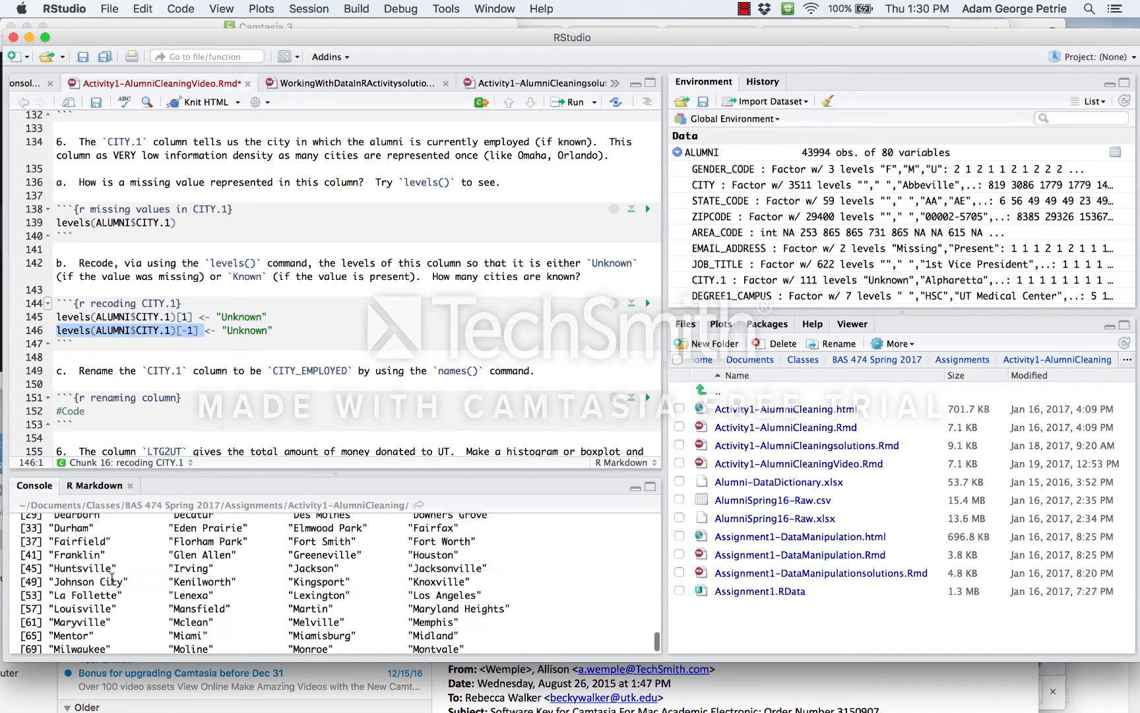
scroll(112, 578, "up", 5)
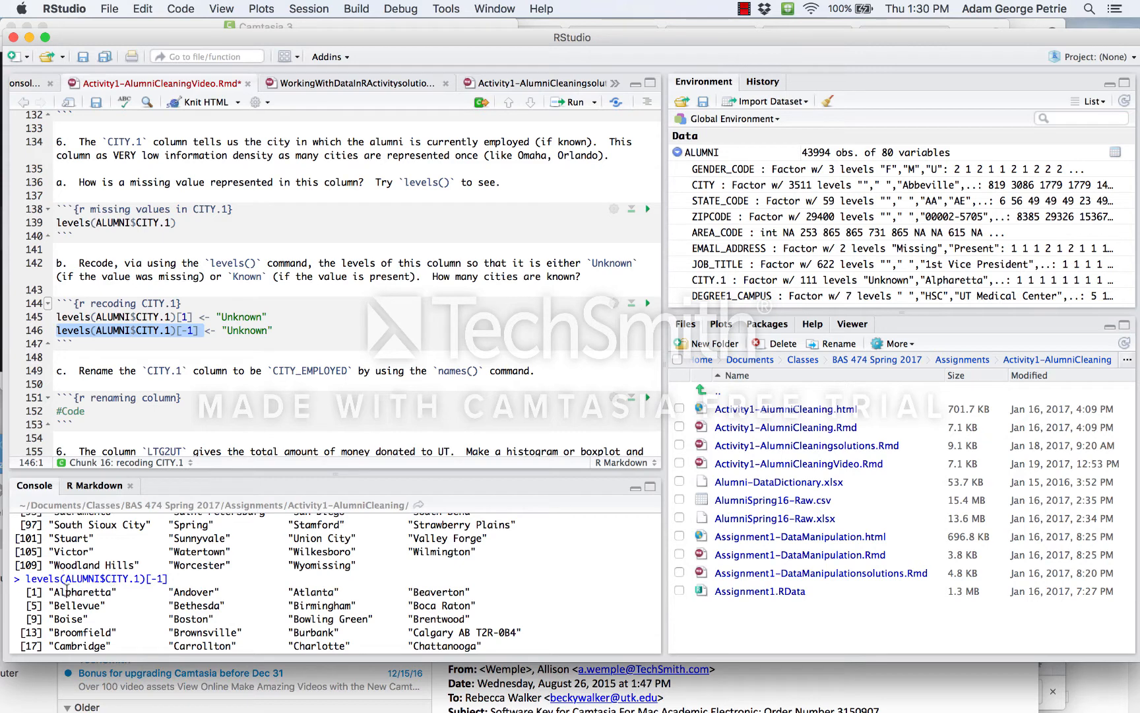
Change the value assigned to levels(ALUMNI$CITY.1)[-1] to "Known" and run that line.
scroll(79, 579, "down", 2)
scroll(80, 579, "down", 10)
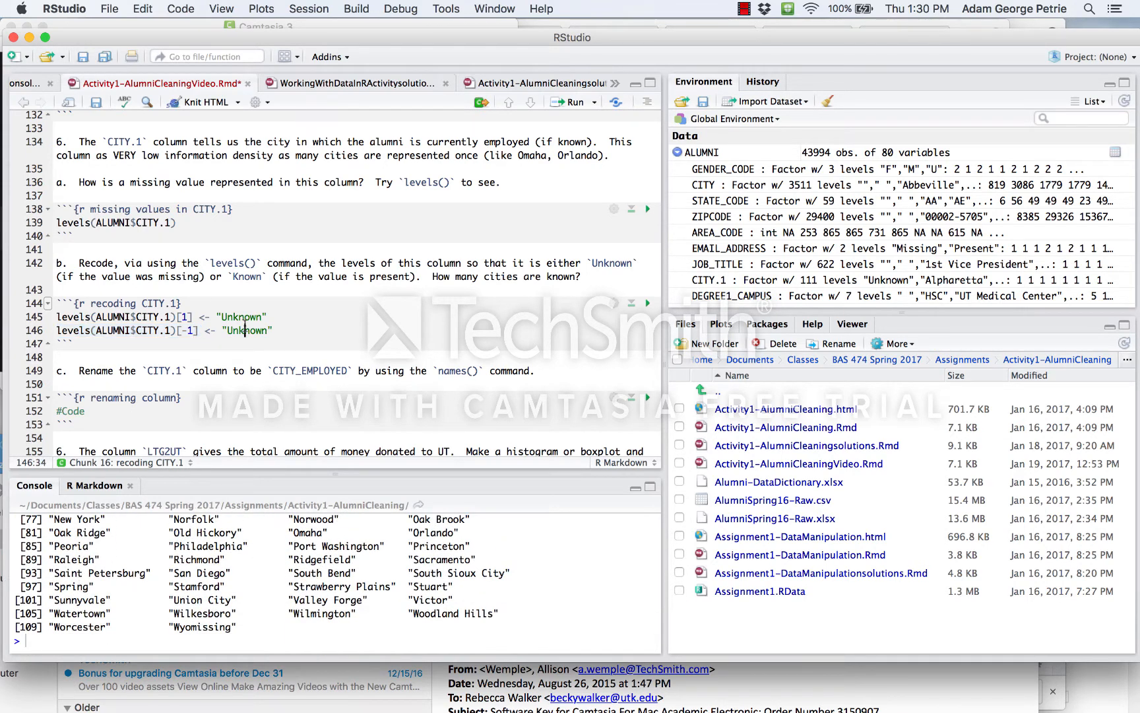
double_click(244, 329)
type("Known")
key("Right")
key("super+Return")
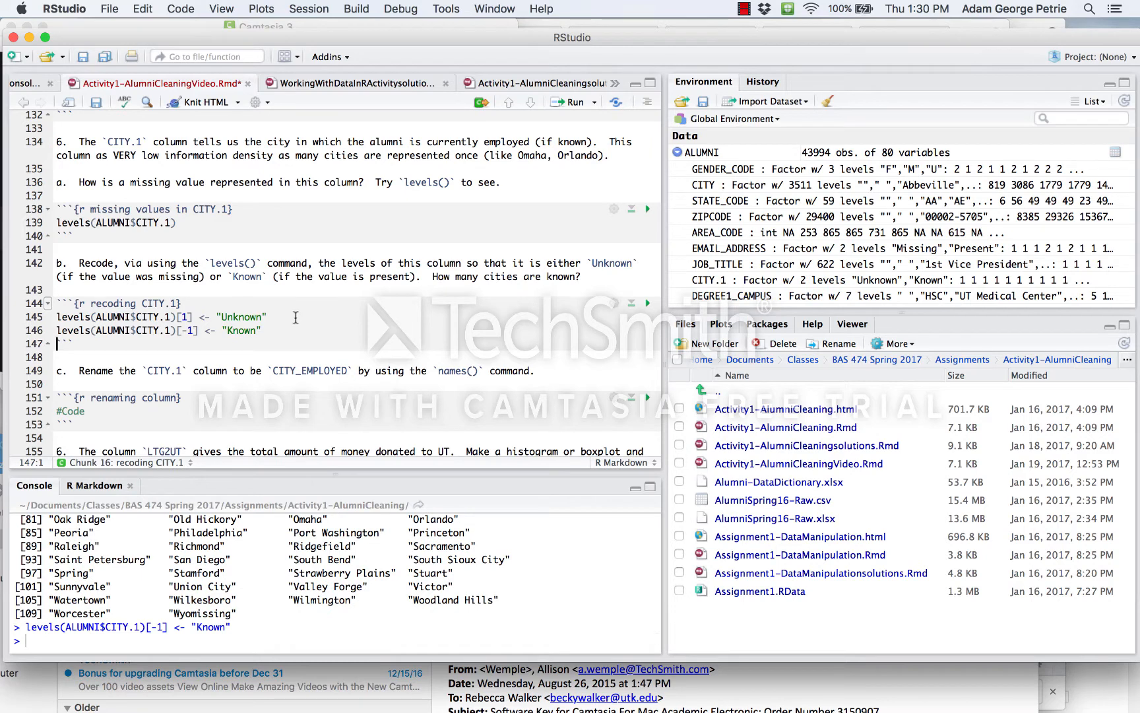
Add table(ALUMNI$CITY.1) below the recoding lines in the same chunk and run it.
left_click(262, 330)
key("Return")
type("table(")
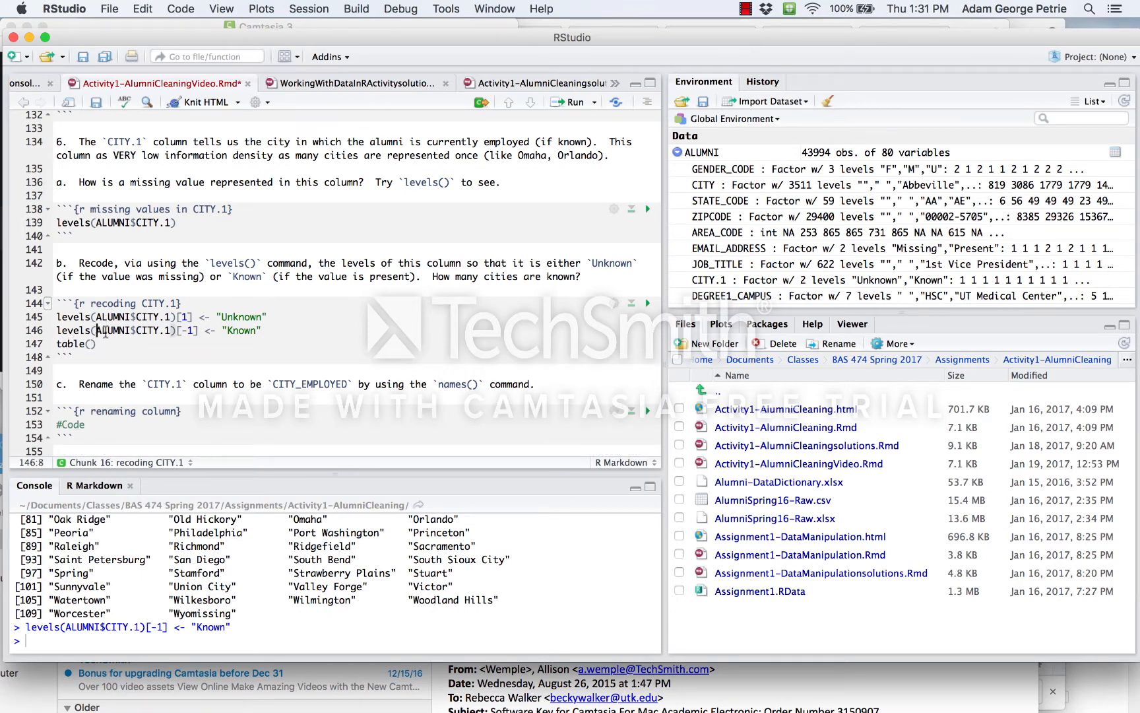
left_click_drag(97, 329, 172, 330)
key("super+c")
left_click(91, 343)
key("super+v")
key("super+Return")
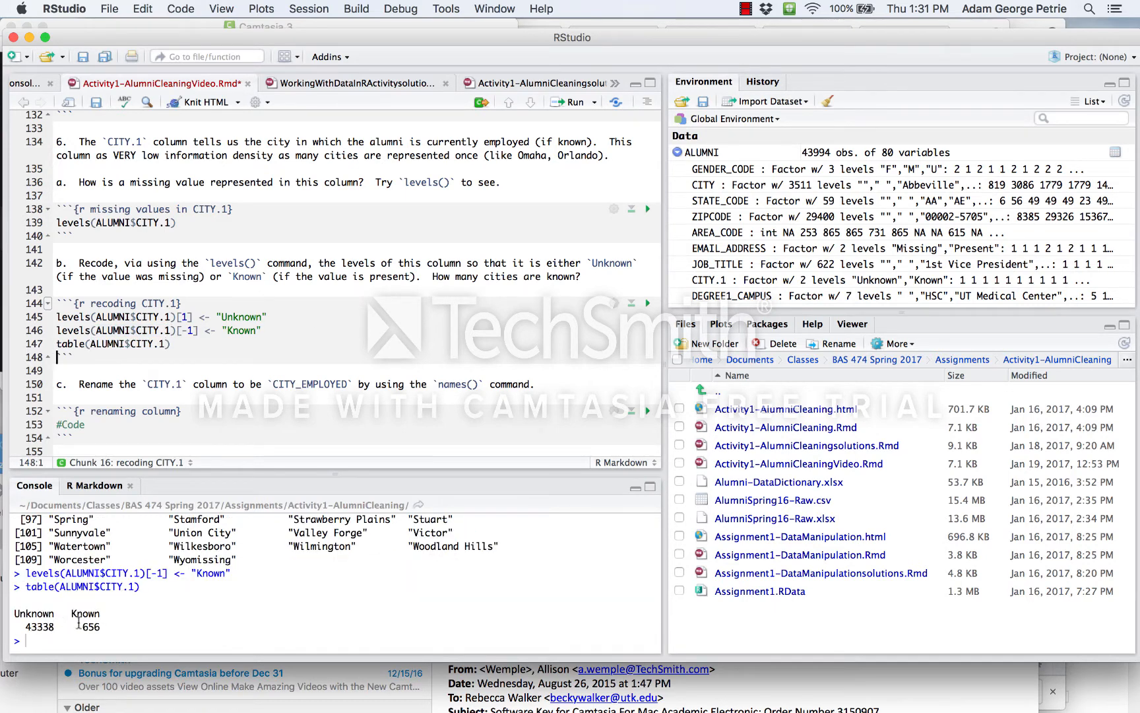
Check the Unknown and Known counts in the console output, and save the R Markdown file.
left_click_drag(81, 626, 134, 631)
double_click(39, 626)
left_click(191, 315)
scroll(191, 315, "down", 3)
left_click(213, 281)
key("super+s")
scroll(213, 280, "down", 2)
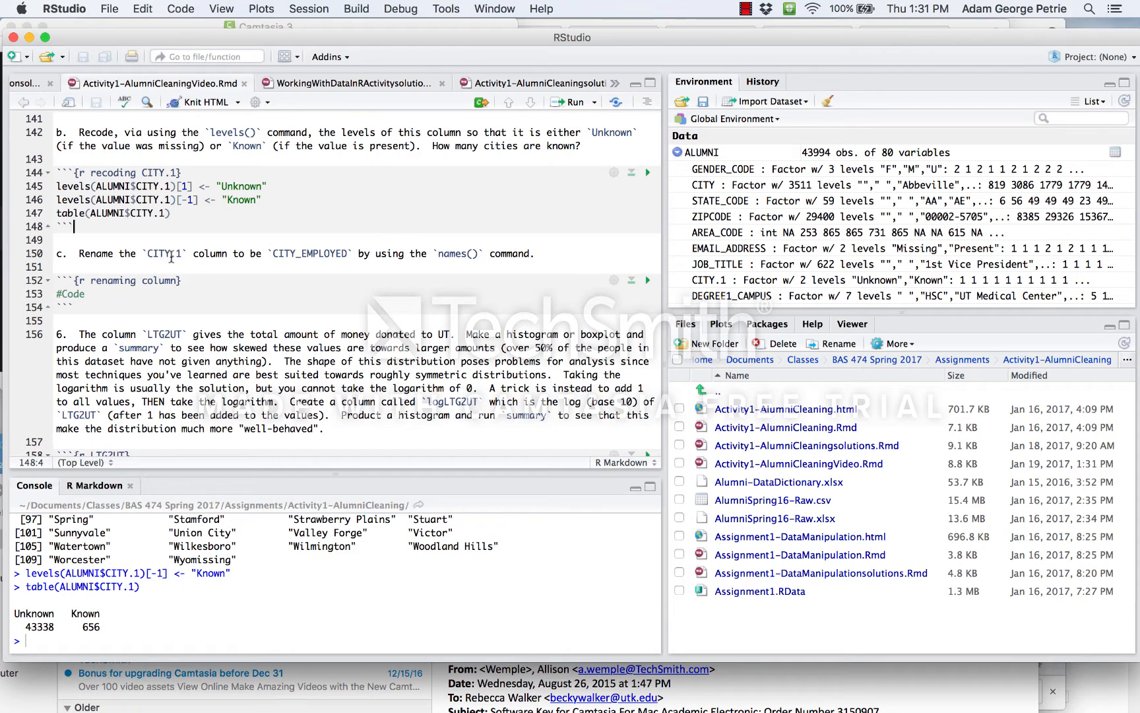
Replace the #Code placeholder in the renaming column chunk with names(ALUMNI) and run it.
left_click_drag(273, 255, 347, 255)
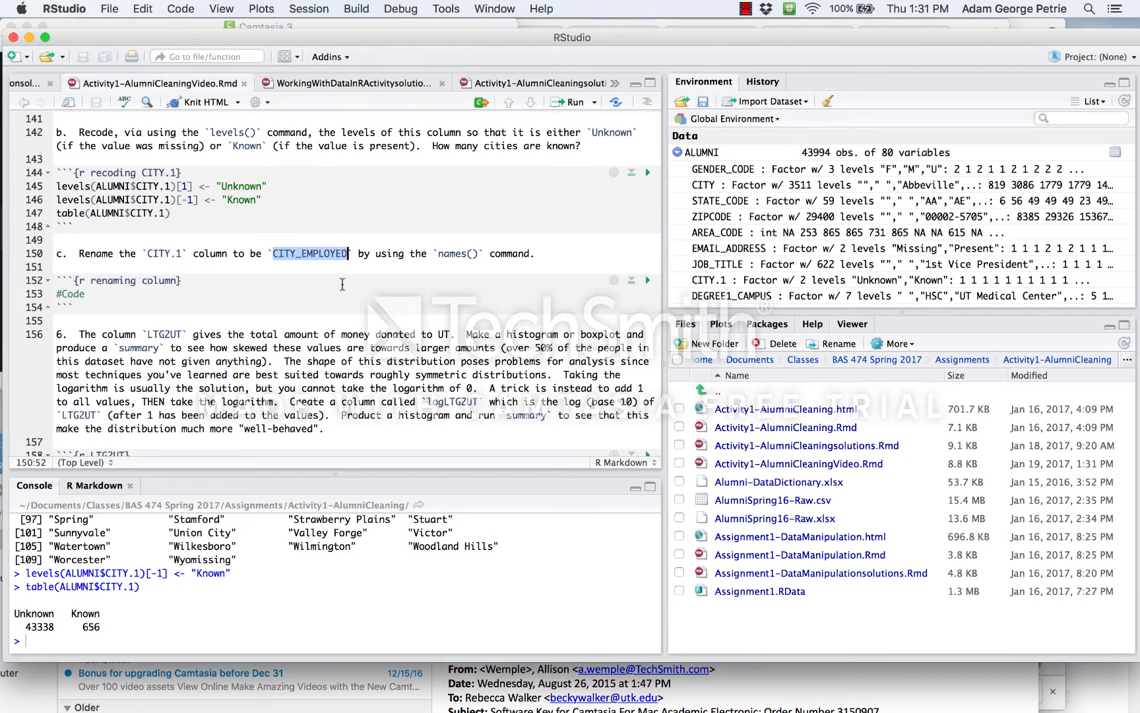
left_click(92, 293)
left_click_drag(93, 294, 57, 293)
type("names(")
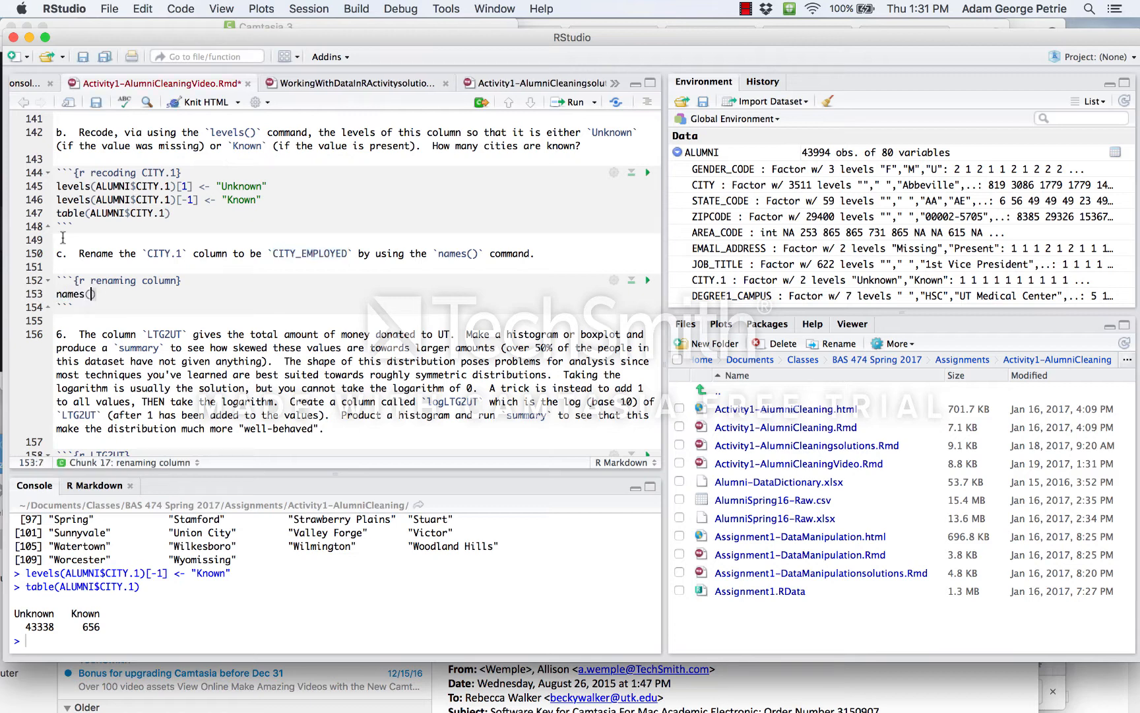
type("ALUMNI)")
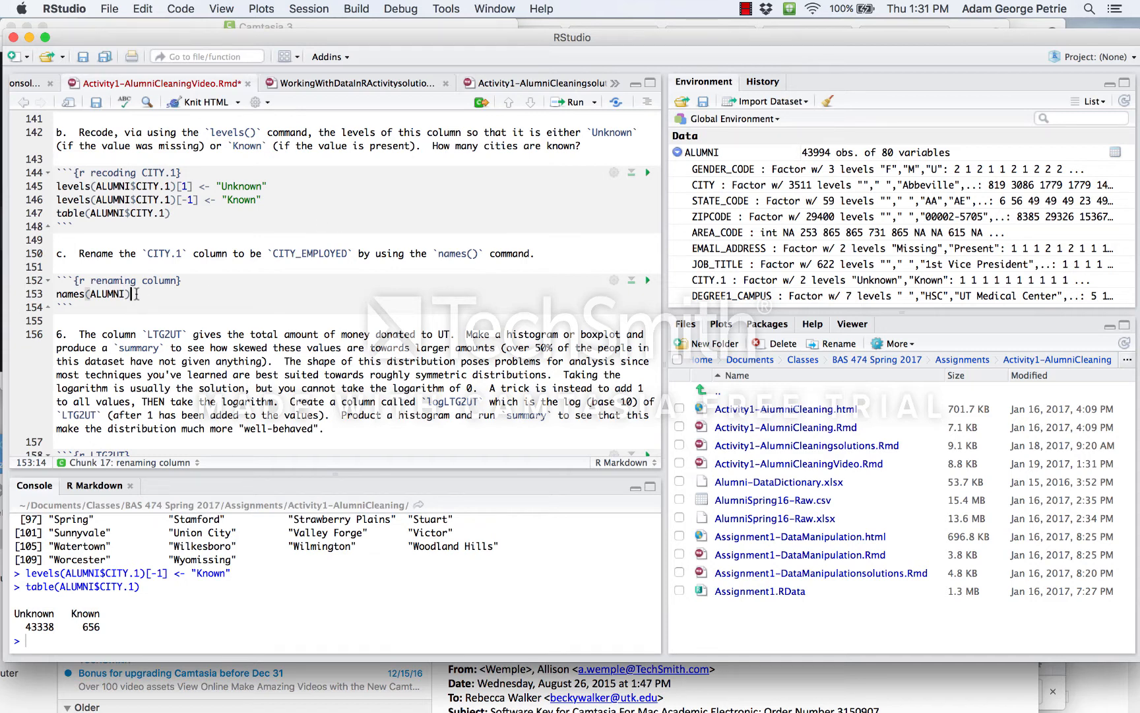
key("super+Return")
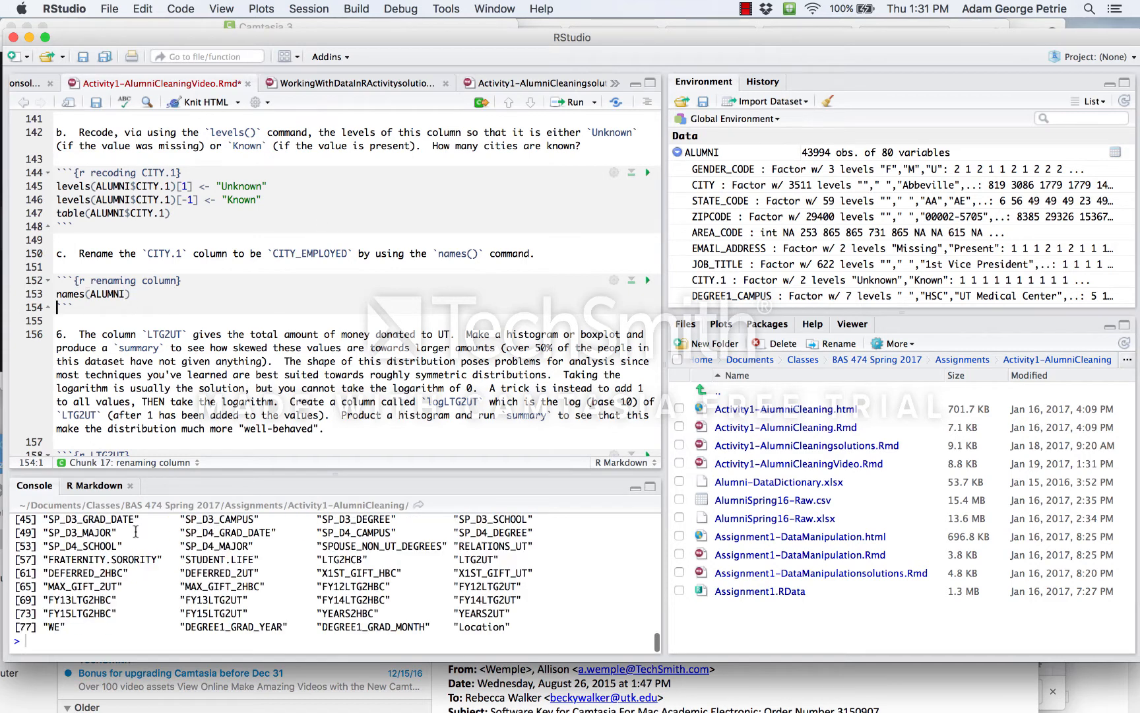
Look through the printed ALUMNI column names to work out the position of CITY.1.
scroll(136, 531, "up", 5)
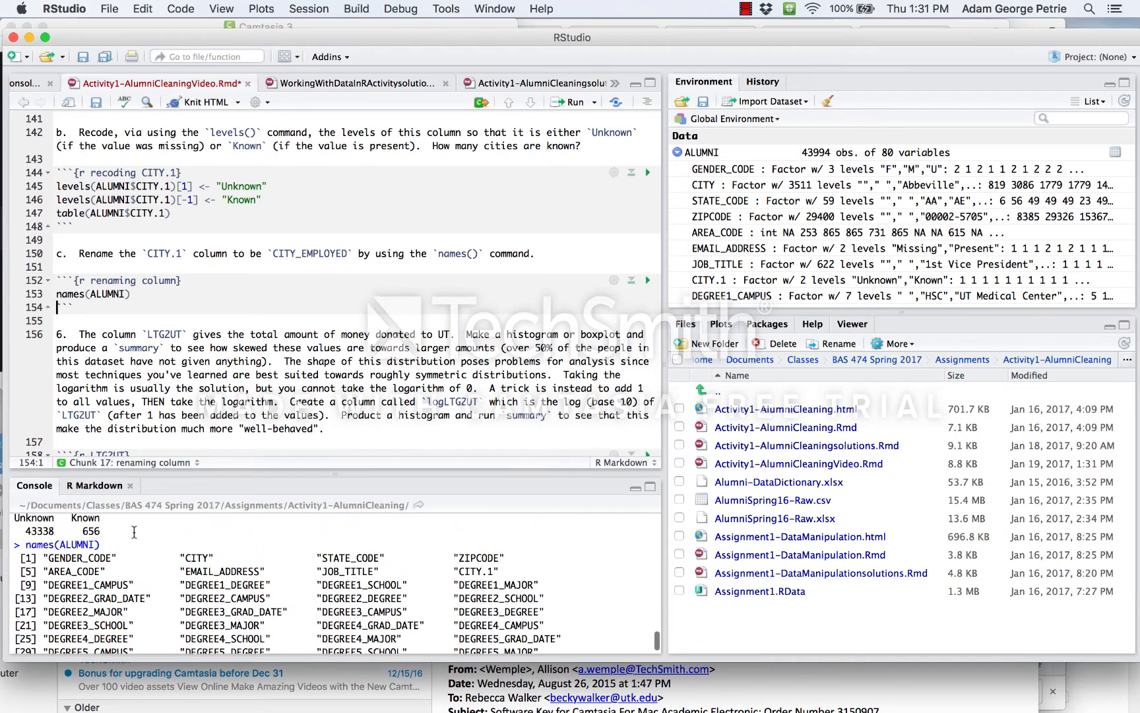
scroll(262, 556, "down", 5)
scroll(262, 556, "up", 5)
scroll(262, 556, "down", 3)
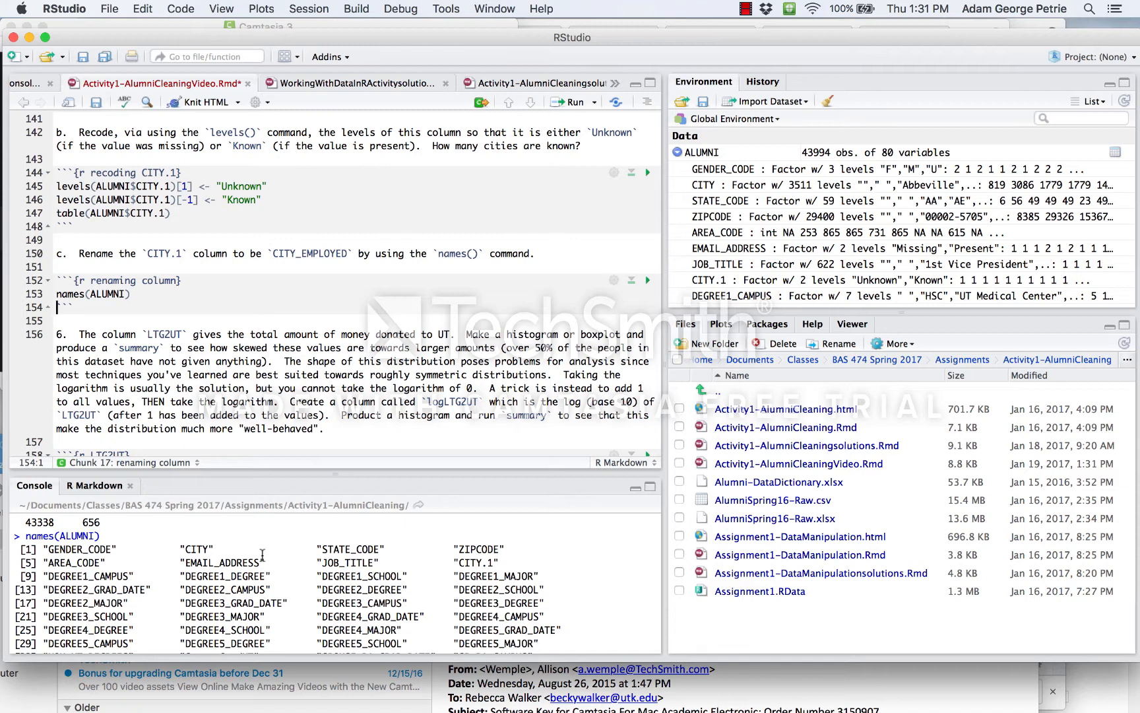
left_click(169, 292)
left_click_drag(458, 561, 504, 568)
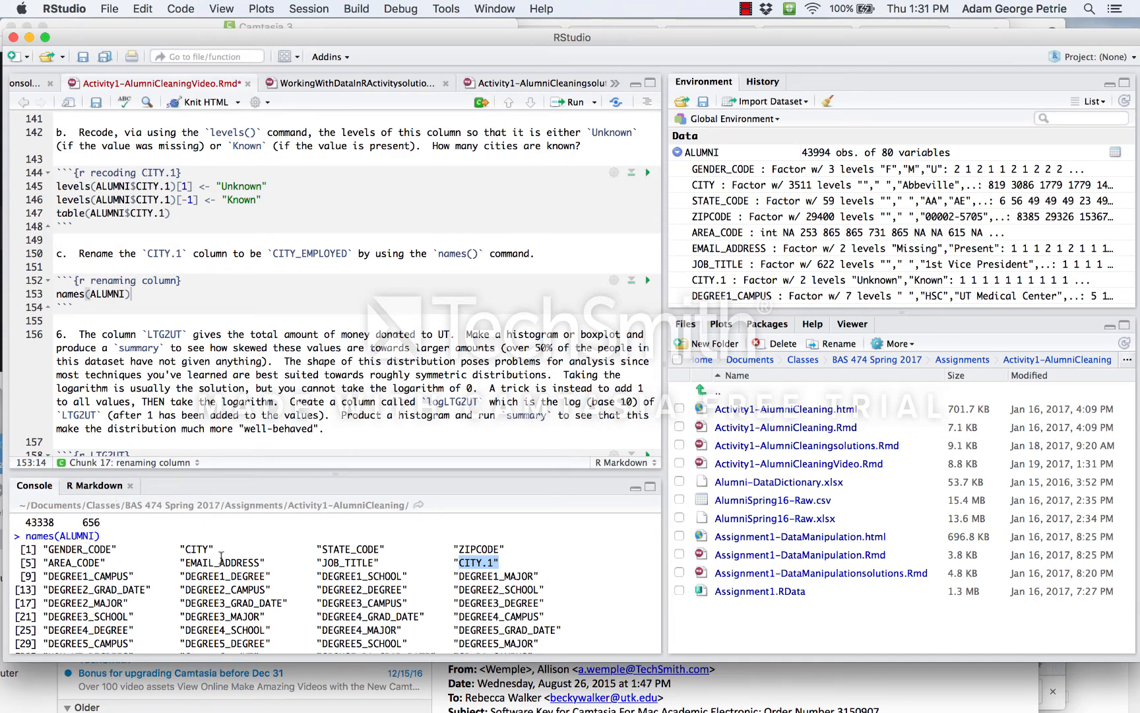
left_click(481, 556)
Extend the names(ALUMNI) line to names(ALUMNI)[8] <- "CITY_EMPLOYED" without running it, and look over the rest of the printed column names.
left_click(146, 293)
type("[8]")
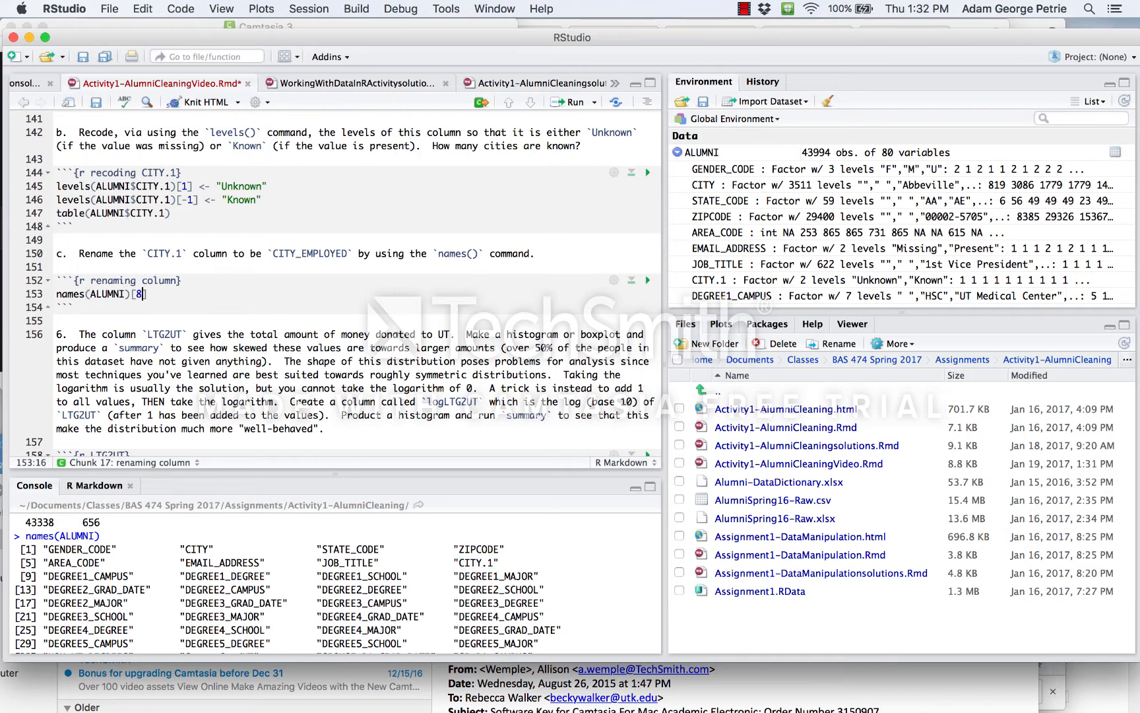
type(" <- \"CITY_EMPLOYED")
scroll(243, 556, "down", 5)
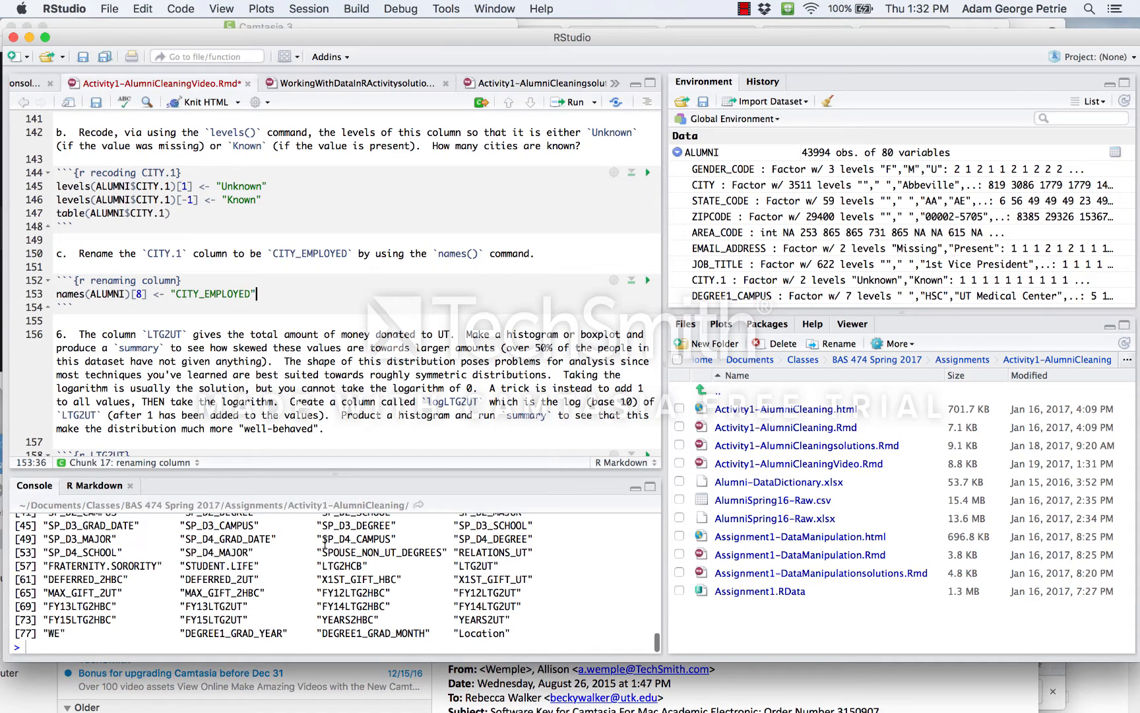
left_click_drag(323, 538, 391, 538)
scroll(357, 539, "up", 5)
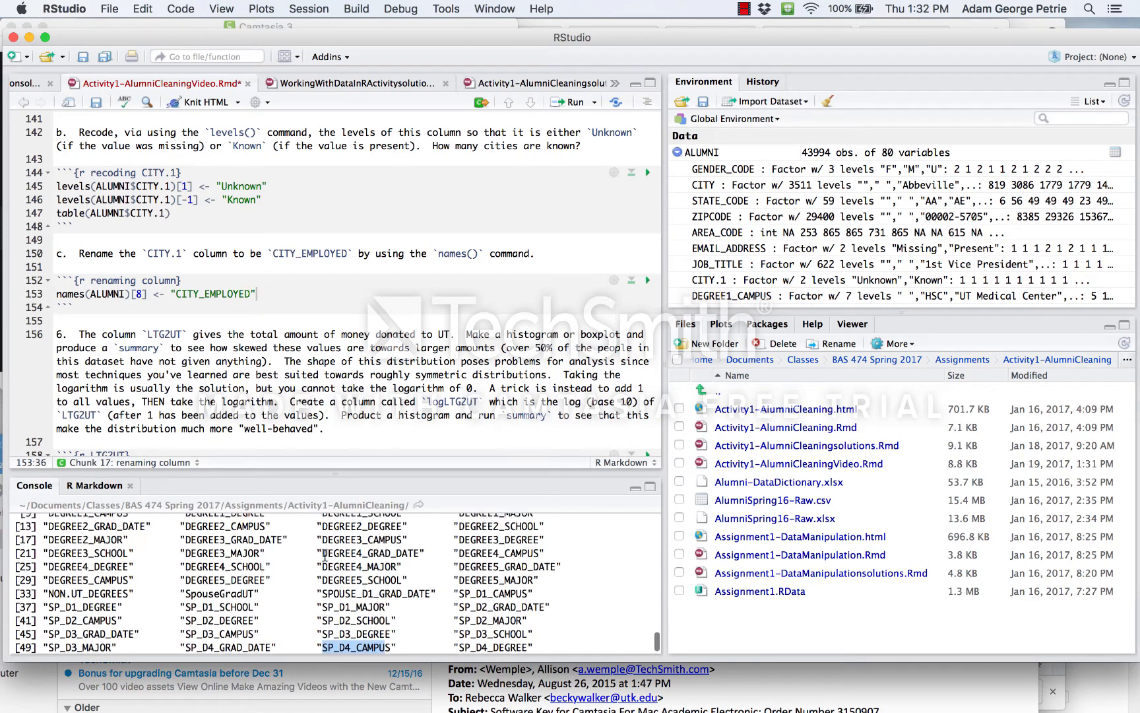
scroll(306, 578, "down", 5)
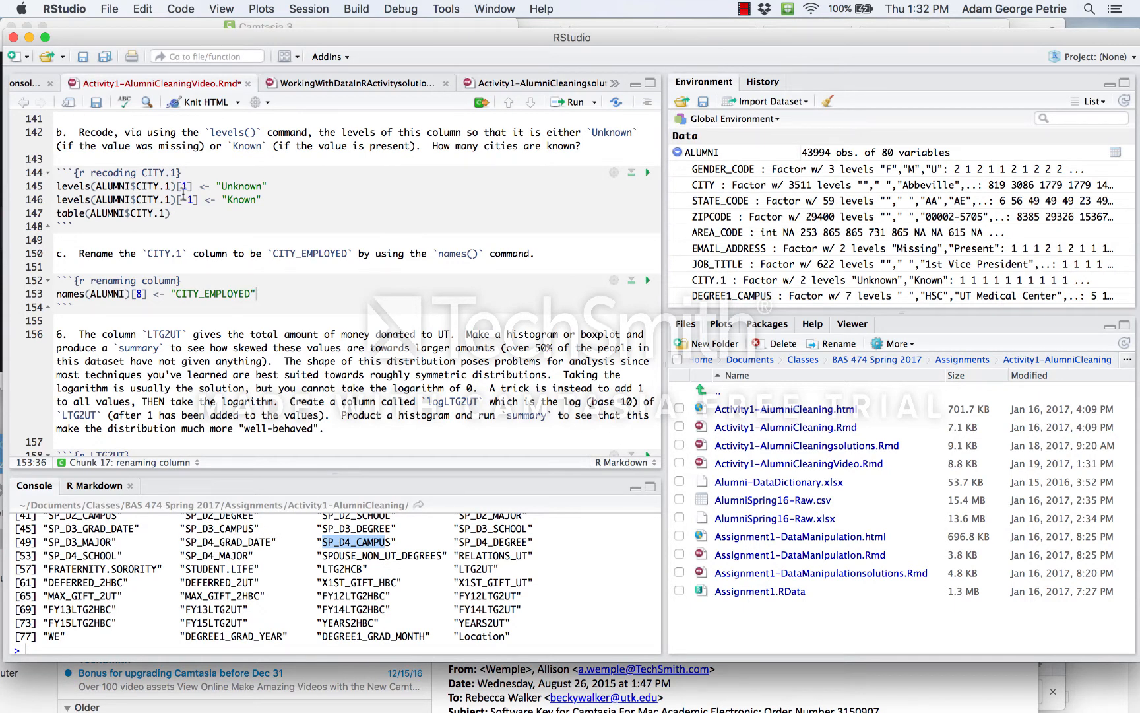
Add the line names(ALUMNI)[ which(names(ALUMNI)=="CITY.1") ] below the hard-coded renaming line.
left_click(281, 295)
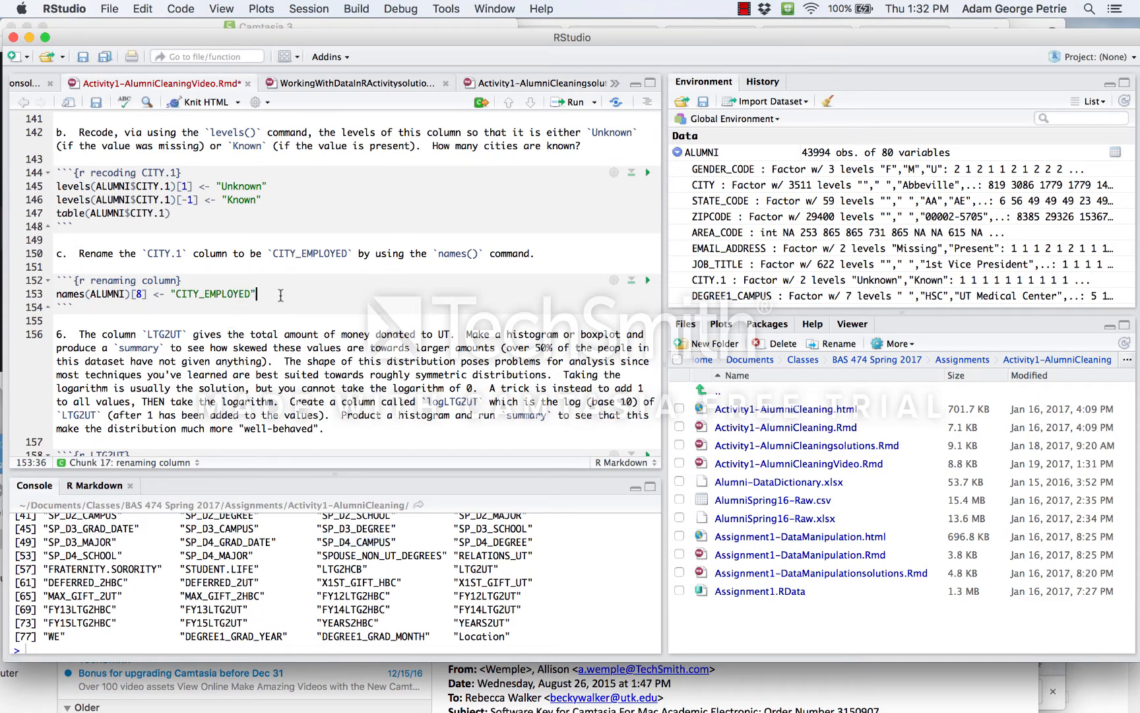
key("Return")
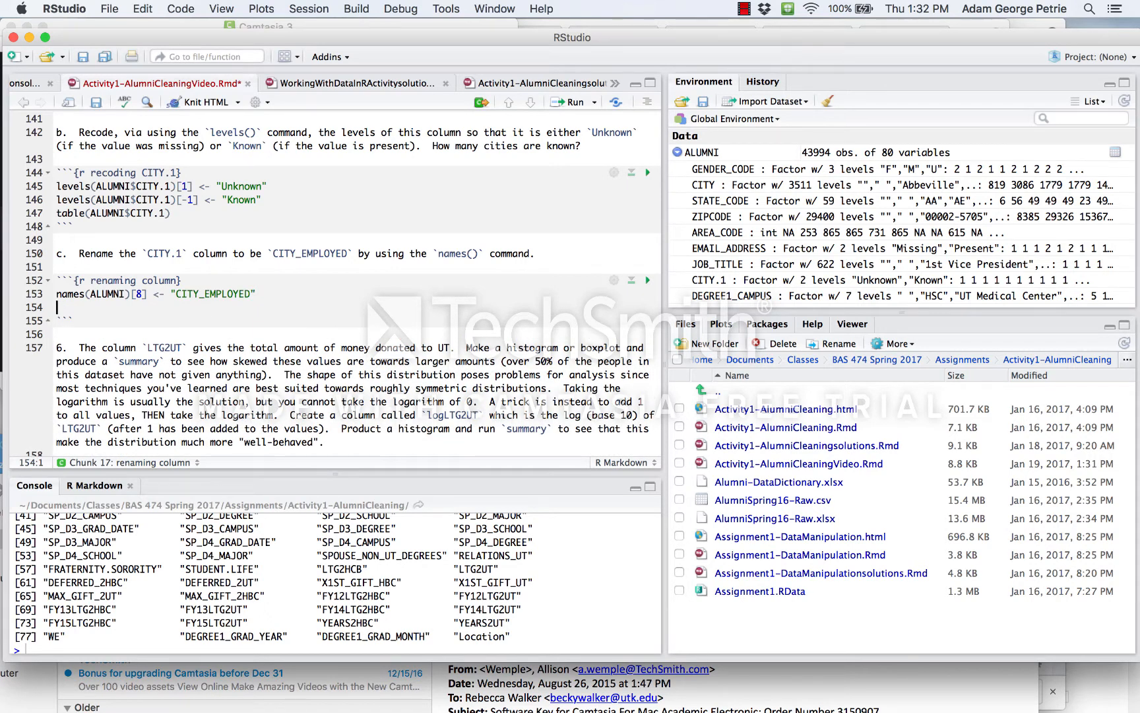
type("names(ALUMNI)")
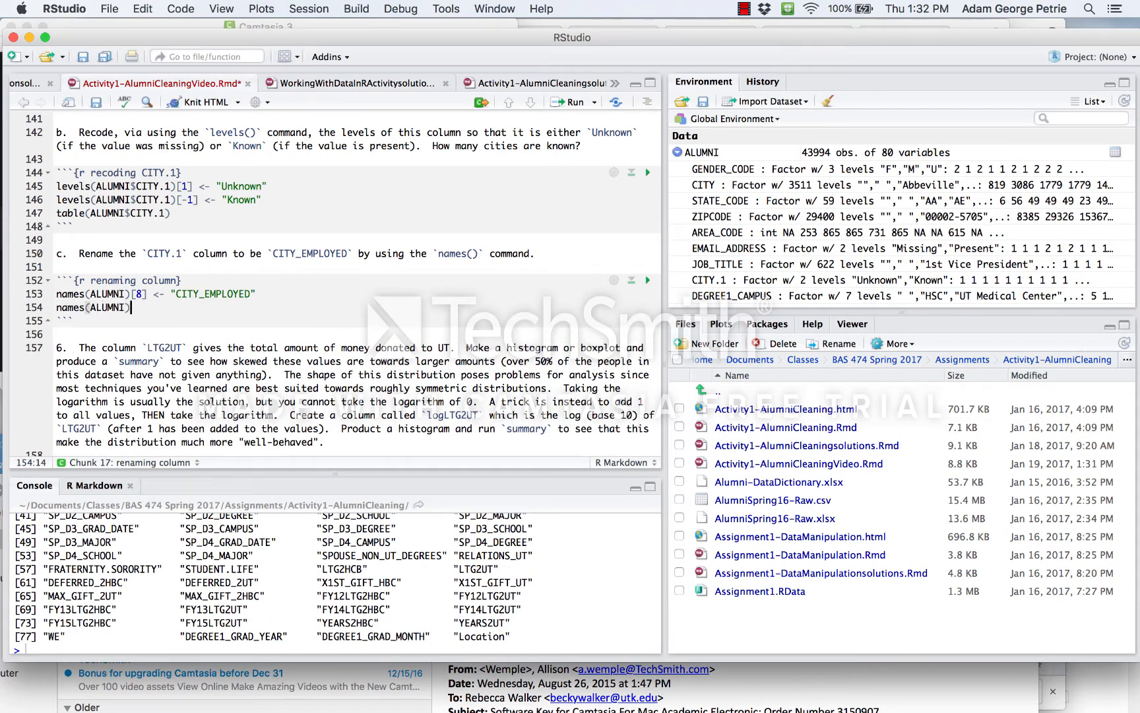
type("[")
type(" which(")
type("names(ALUMNI)")
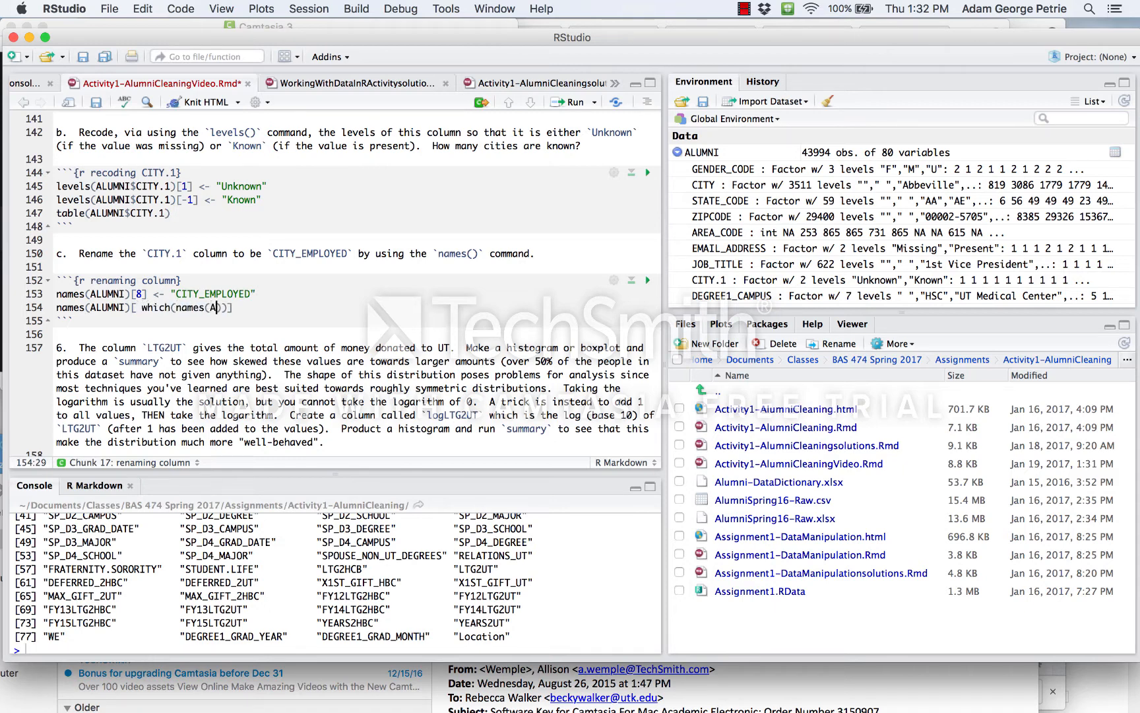
type("==\"CITY")
type(".1\")")
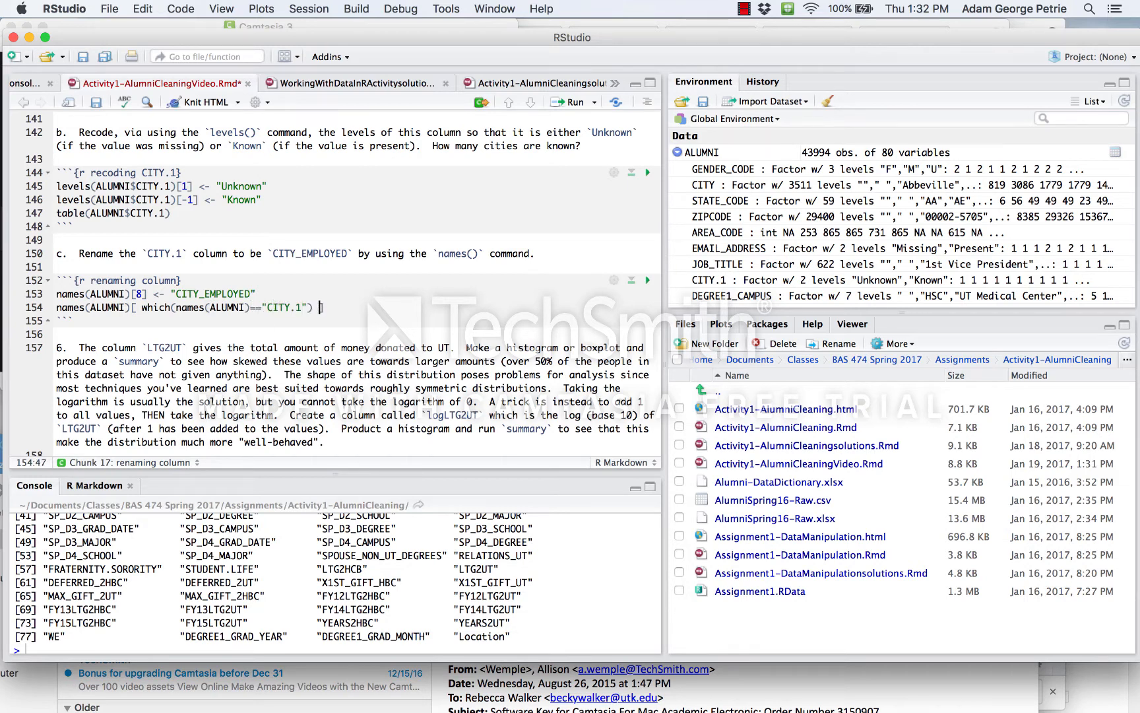
Run only the which(names(ALUMNI)=="CITY.1") part and compare its output with the printed column names.
left_click(177, 307)
left_click_drag(195, 308, 252, 307)
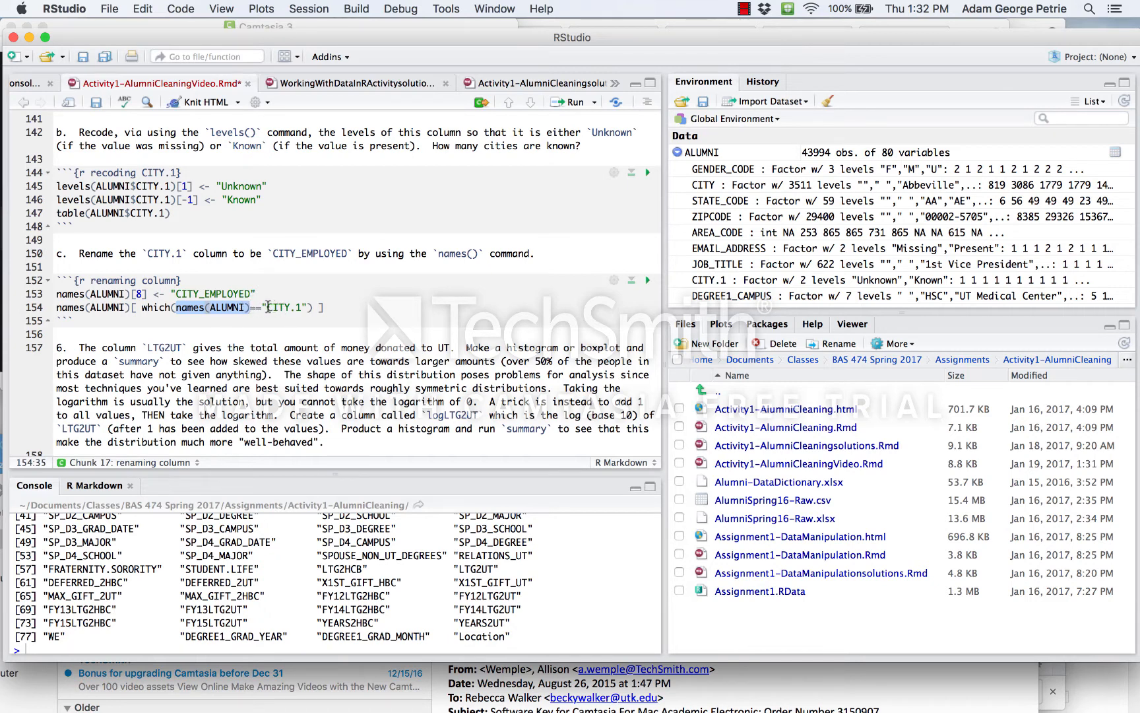
left_click_drag(266, 307, 303, 308)
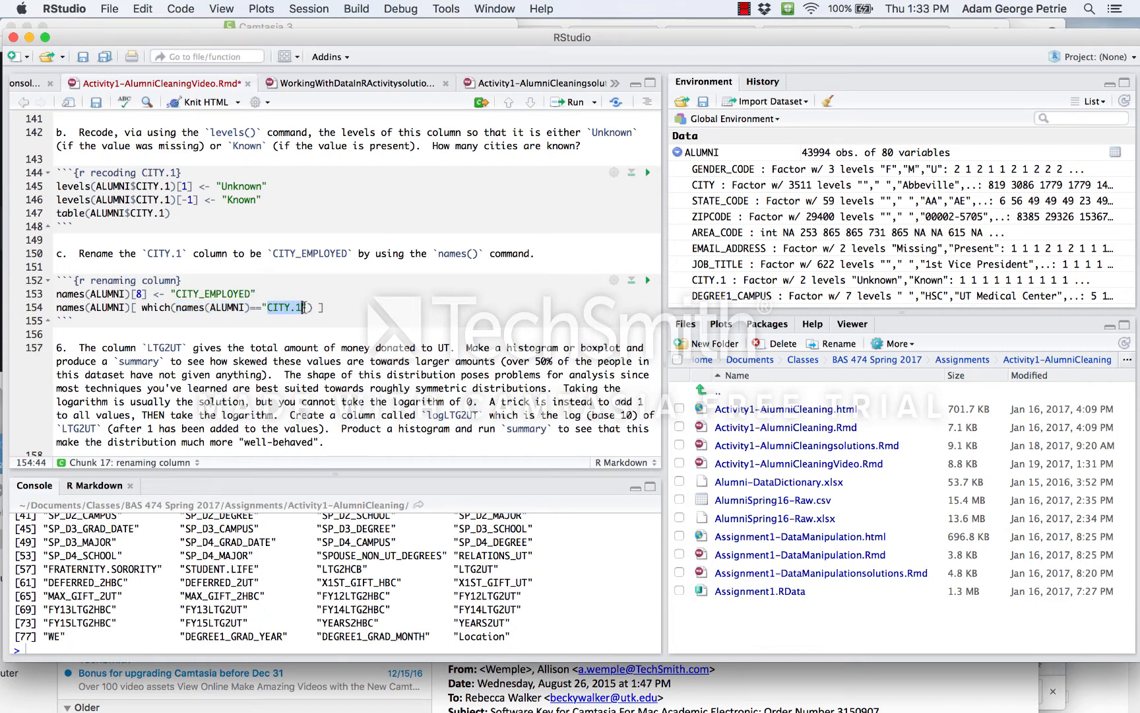
left_click(292, 308)
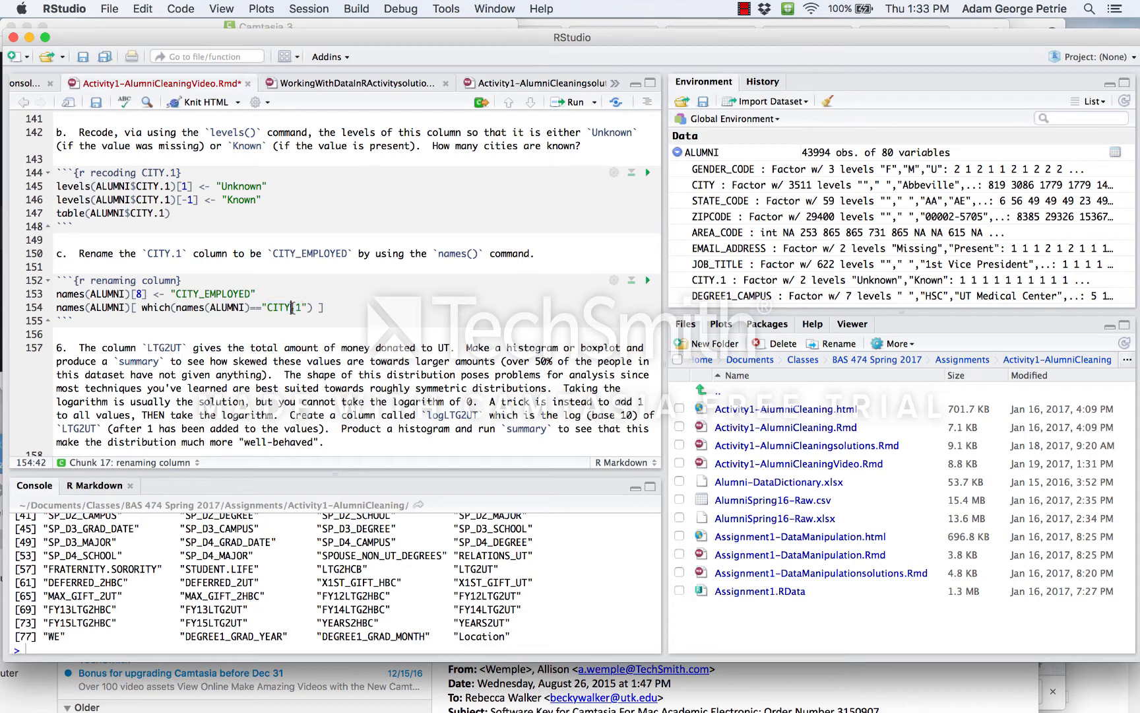
double_click(144, 308)
left_click_drag(182, 307, 326, 328)
key("ctrl+Return")
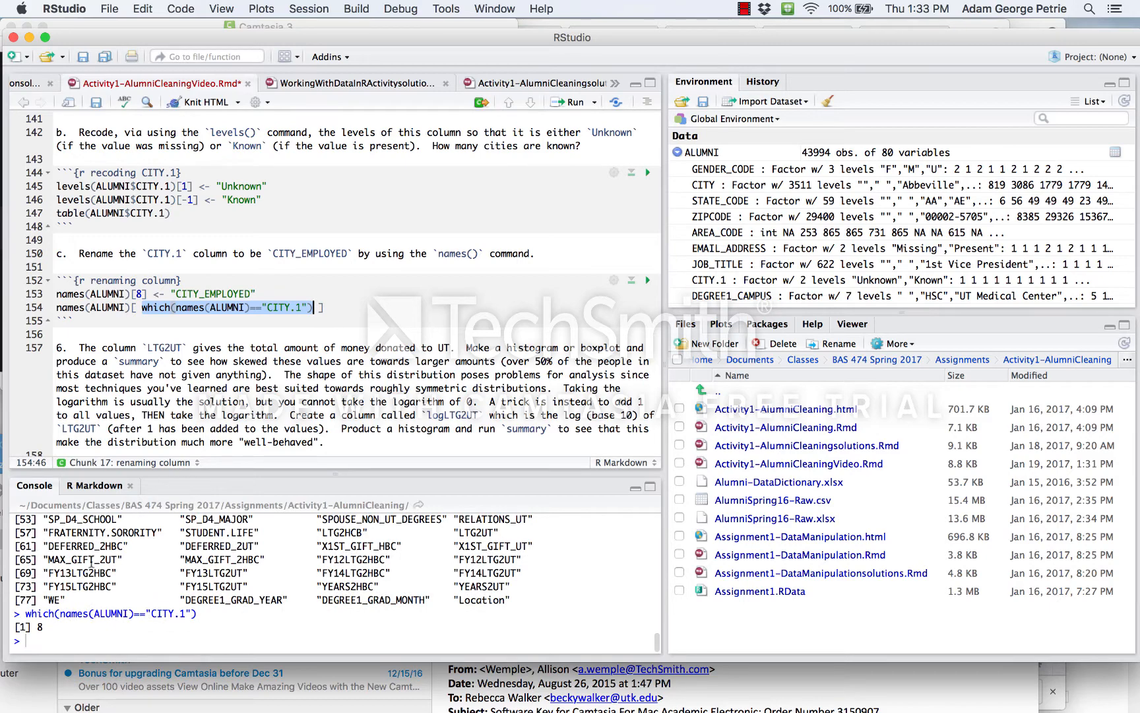
scroll(69, 596, "up", 4)
scroll(69, 596, "up", 2)
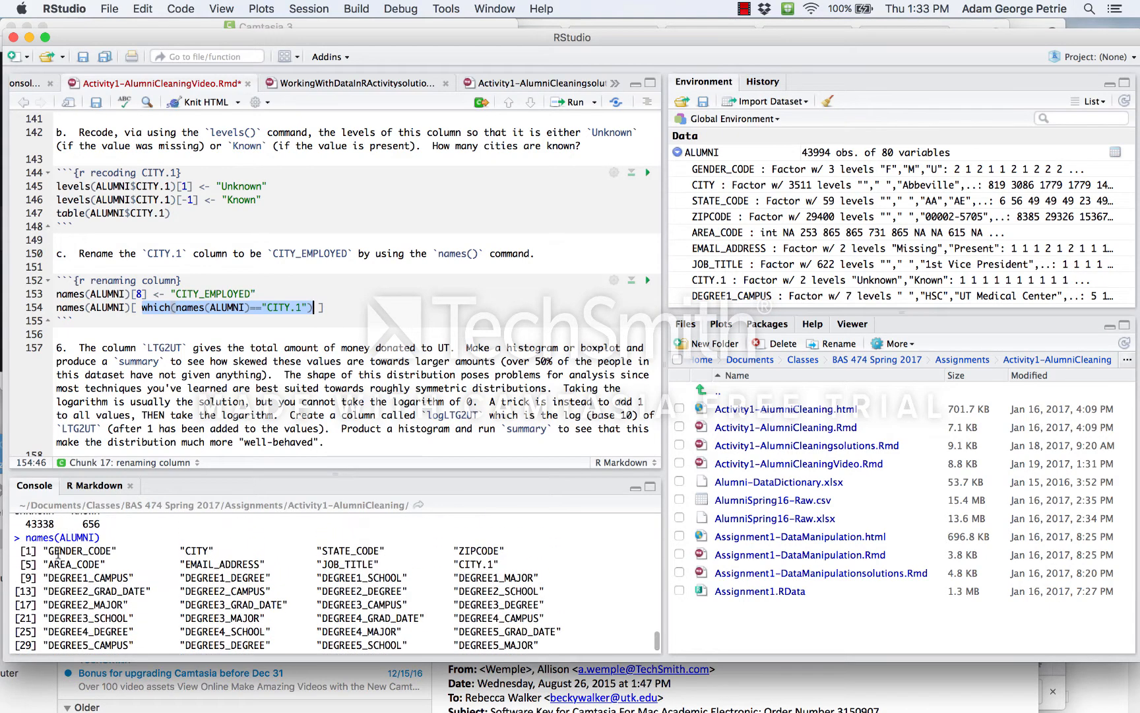
scroll(427, 541, "down", 2)
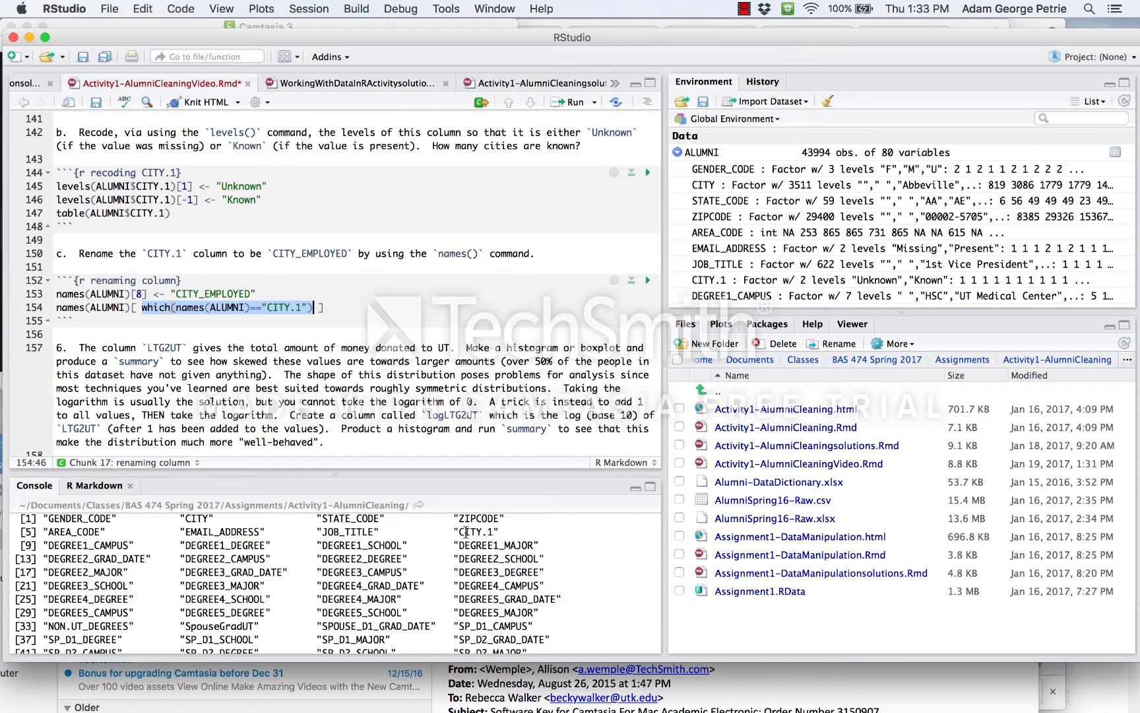
Delete the hard-coded names(ALUMNI)[8] line and run the remaining which()-based line.
left_click(229, 307)
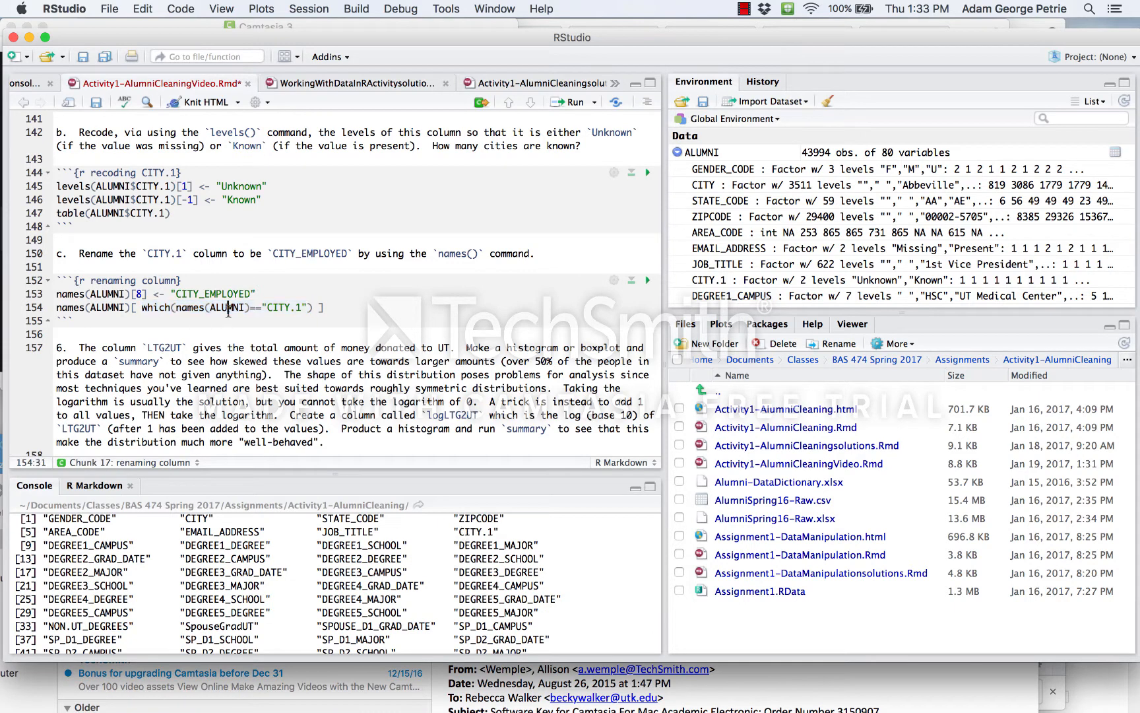
triple_click(224, 291)
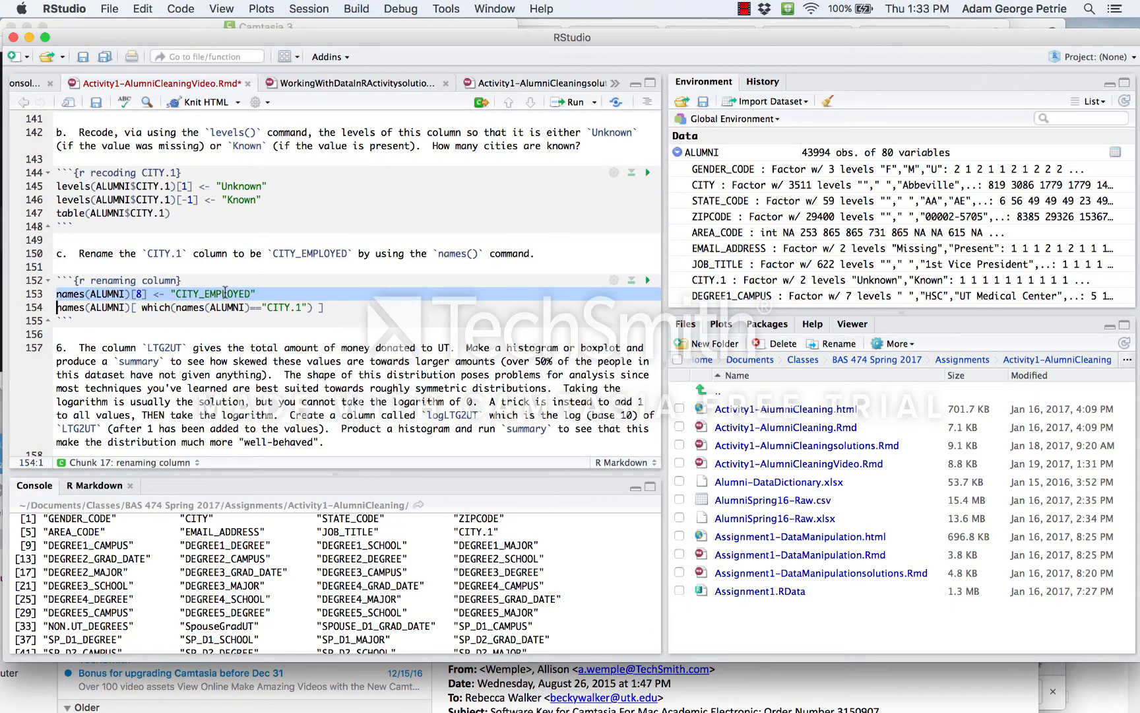
key("BackSpace")
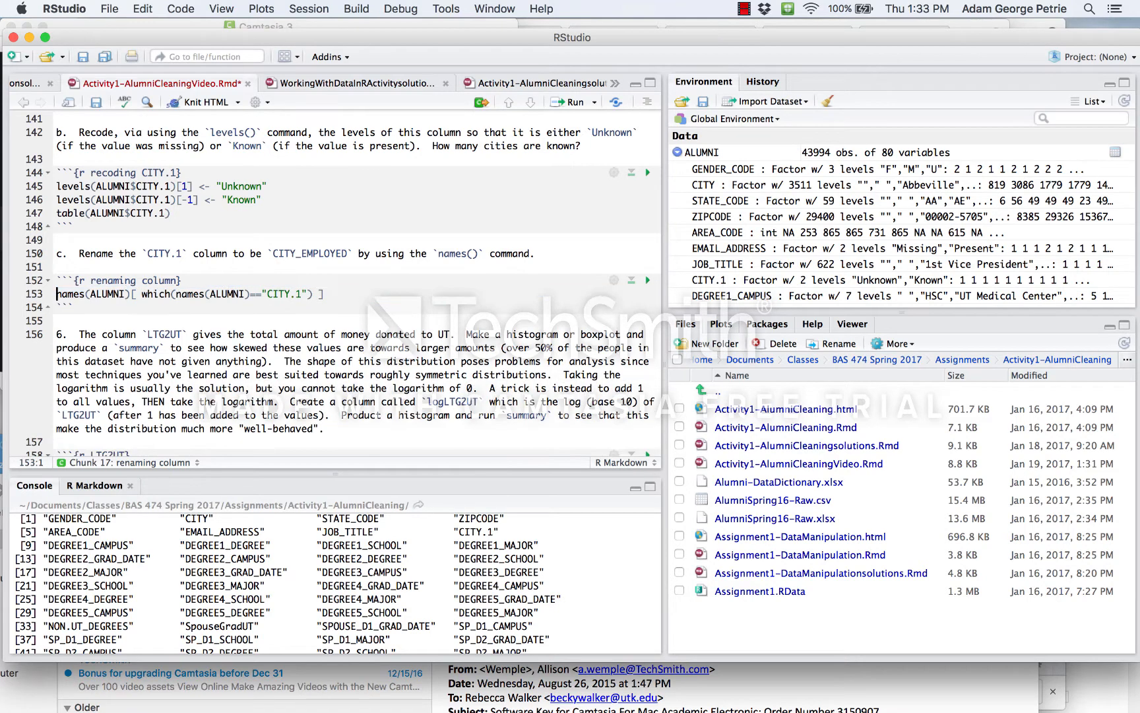
left_click(210, 293)
left_click(237, 294)
key("super+Return")
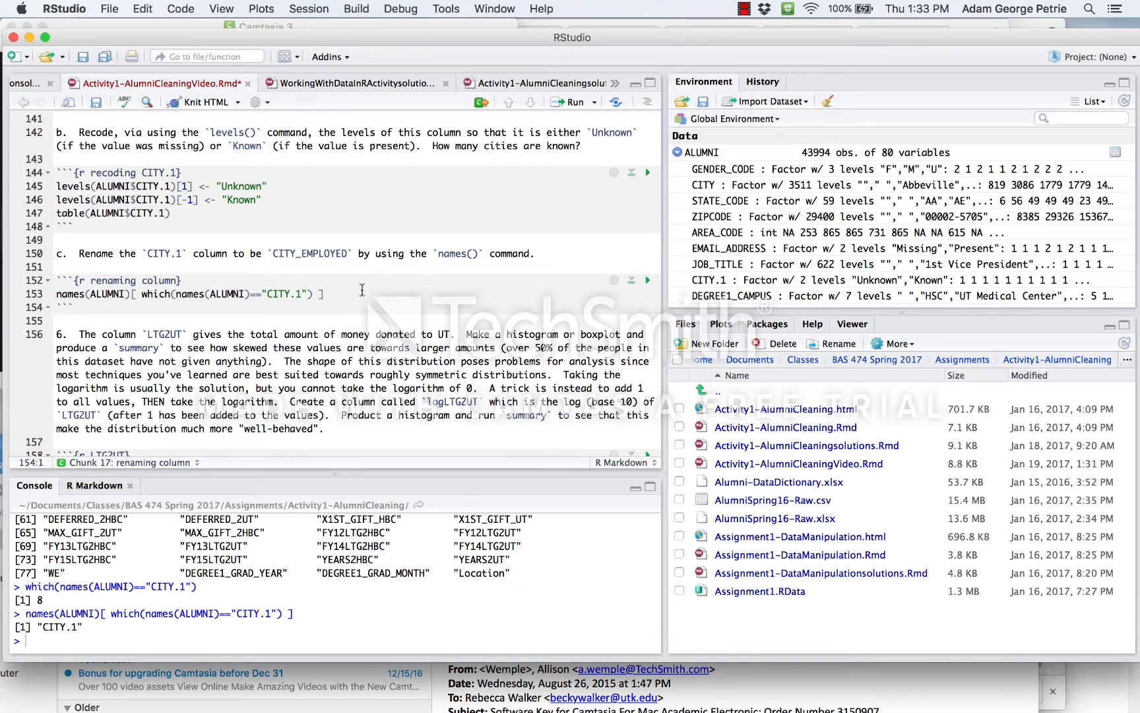
Append <- "CITY_EMPLOYED" to the which()-based line, run it, and check the renamed column in the ALUMNI variable list.
left_click(362, 291)
type("<- \"CITY_EMPLOYED")
key("super+Return")
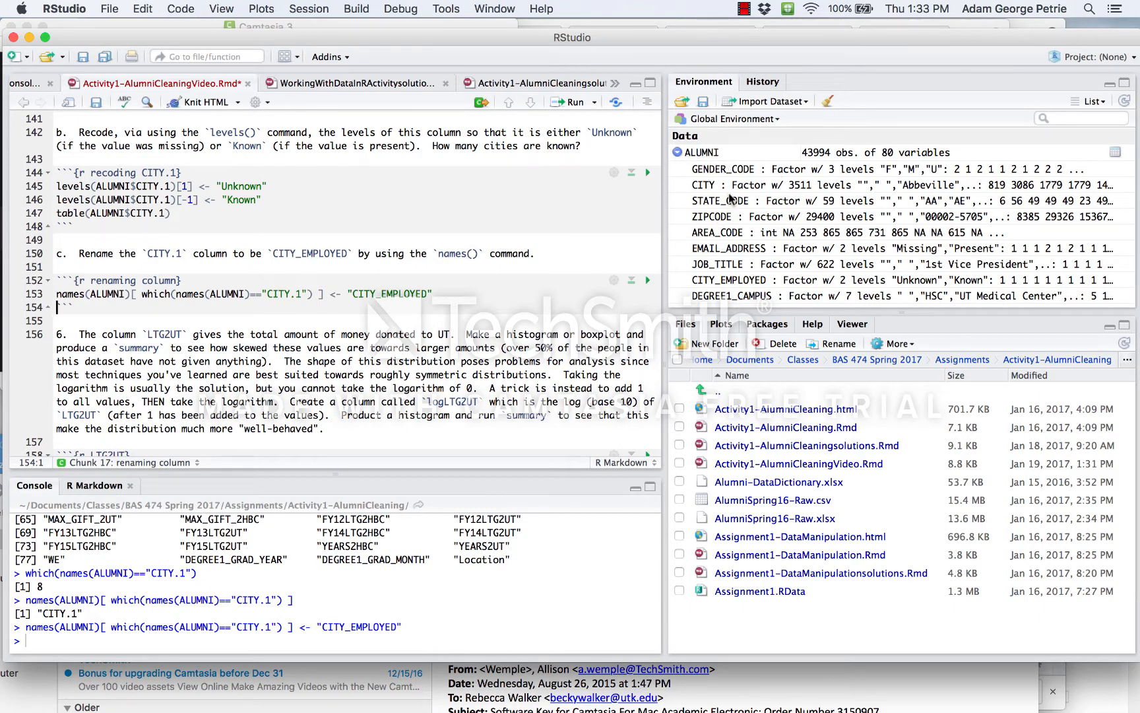
scroll(729, 212, "down", 2)
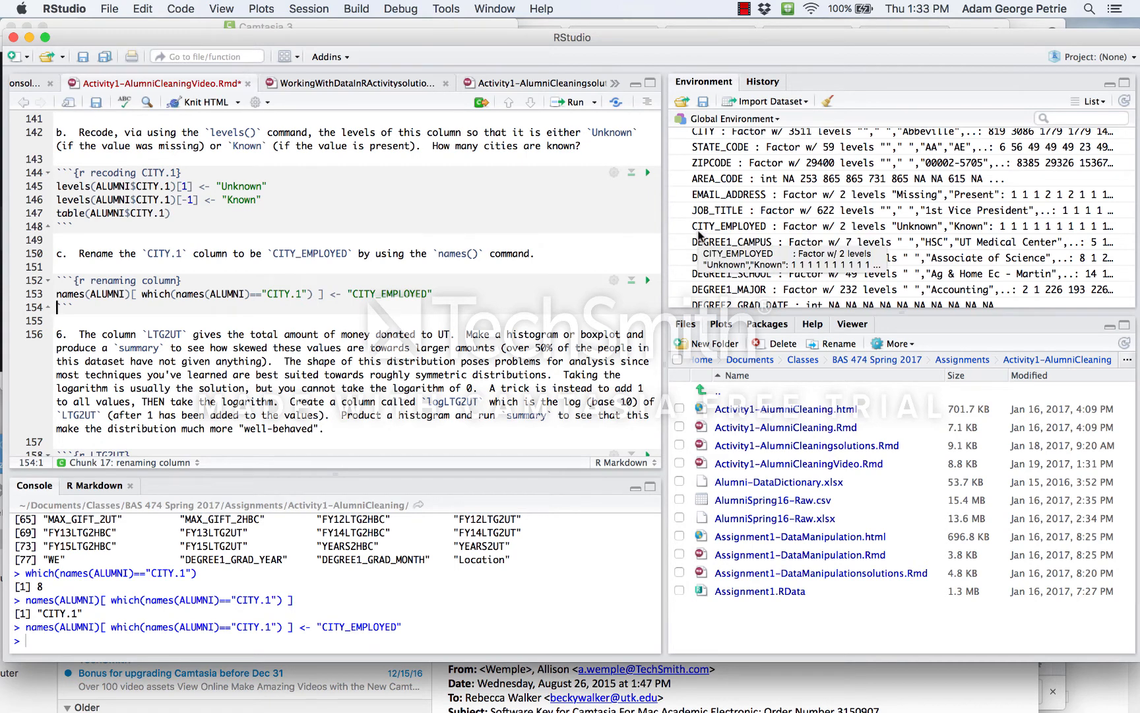
left_click(225, 242)
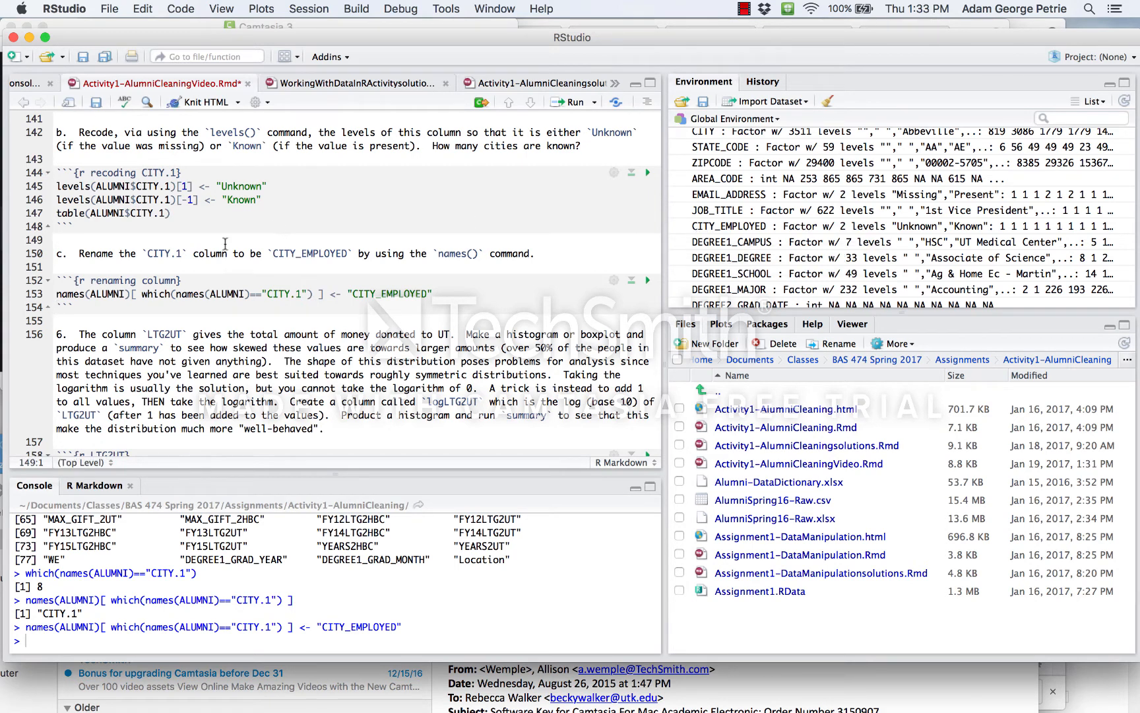
scroll(225, 243, "down", 3)
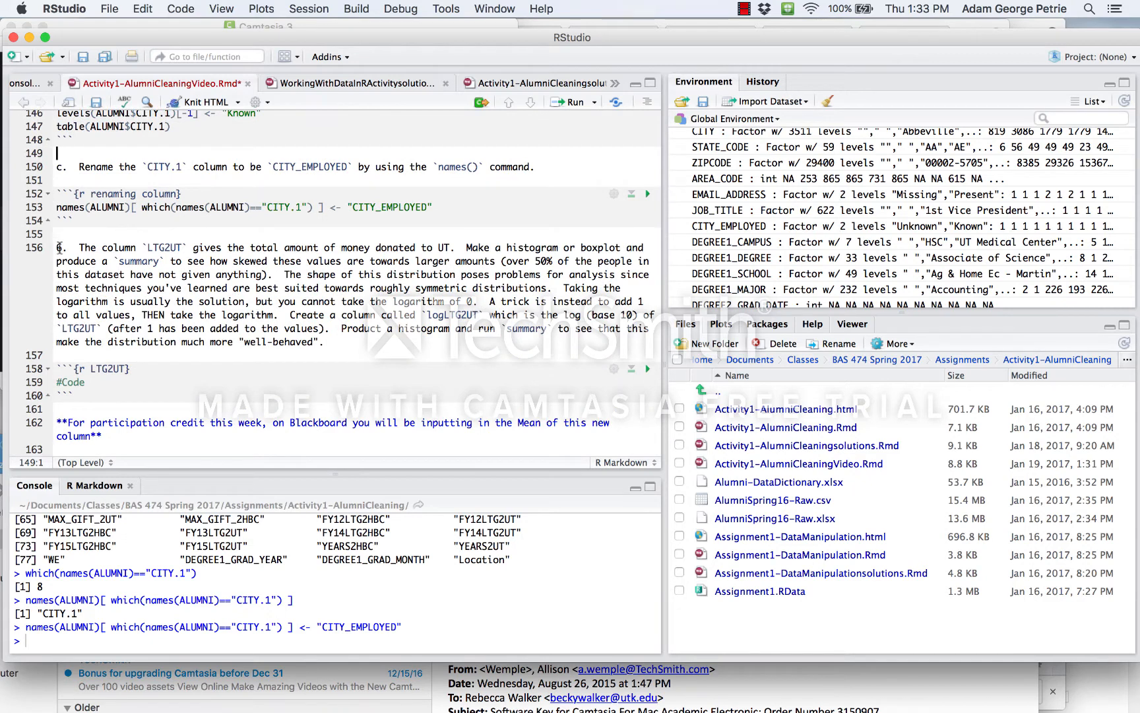
Renumber the LTG2UT question as 7 and save the R Markdown file.
double_click(59, 248)
type("7")
left_click(148, 301)
key("super+s")
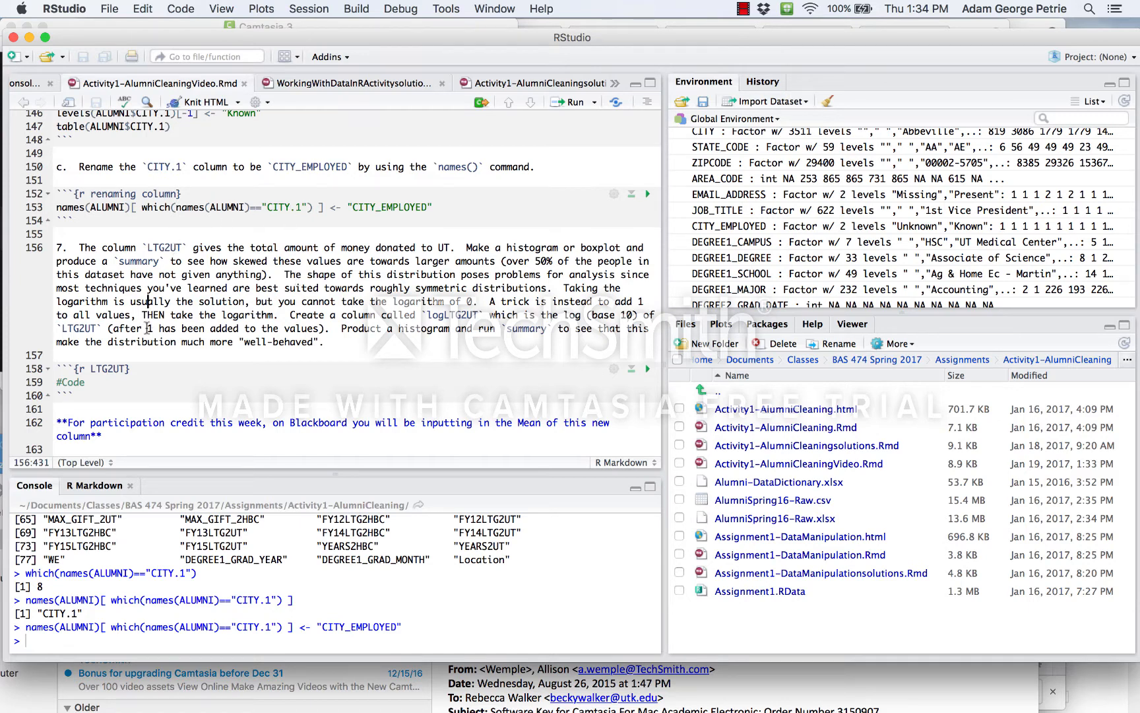
Remove the #Code placeholder from the LTG2UT chunk, leaving an empty line for new code.
left_click(95, 380)
key("BackSpace")
key("BackSpace")
key("BackSpace")
key("BackSpace")
key("BackSpace")
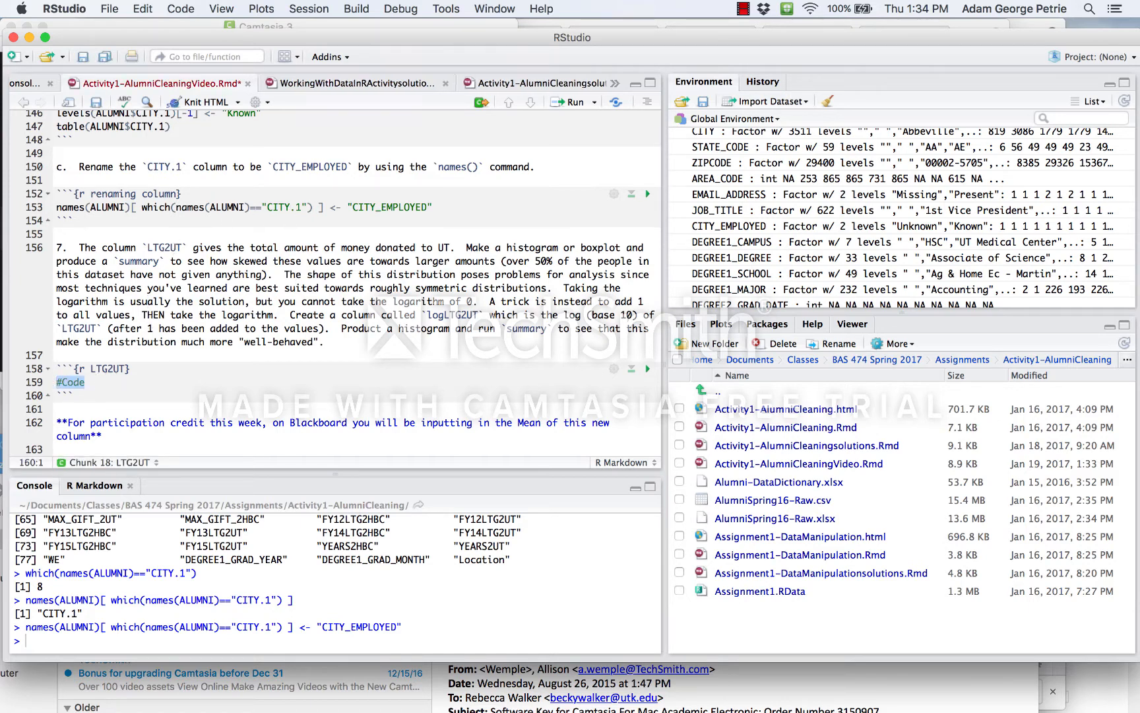
key("Return")
key("Up")
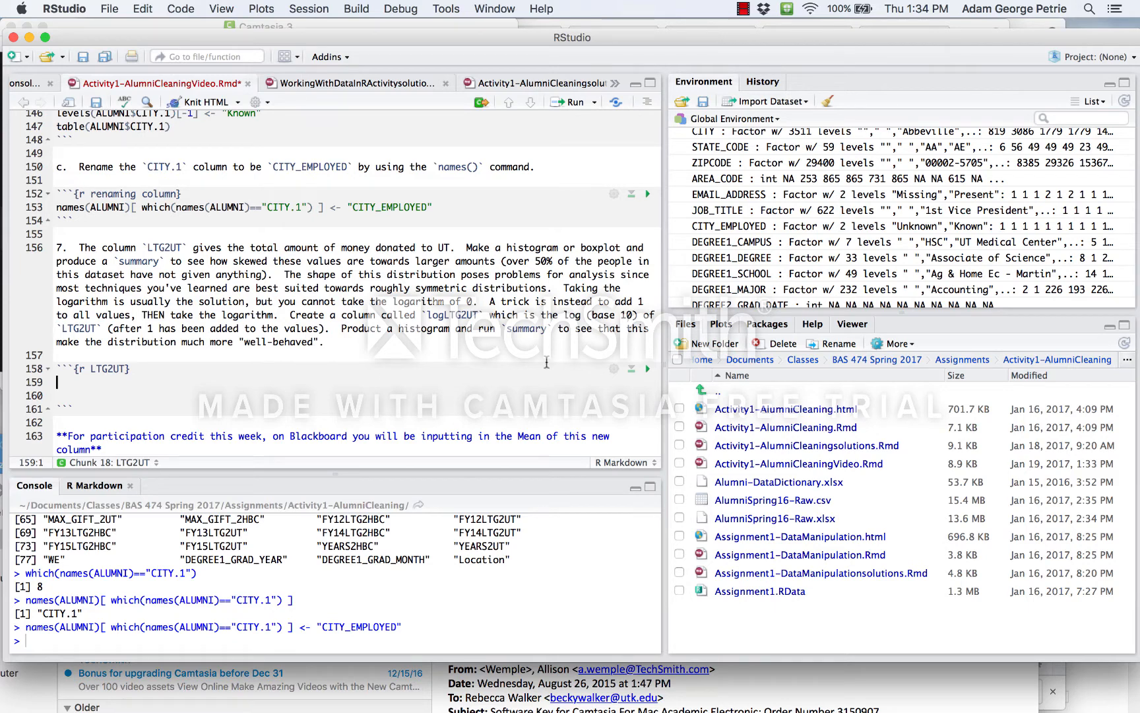
Add hist(ALUMNI$LTG2UT) to the LTG2UT chunk, run it, and enlarge the plot area to show the histogram.
type("hist(ALUMNI$")
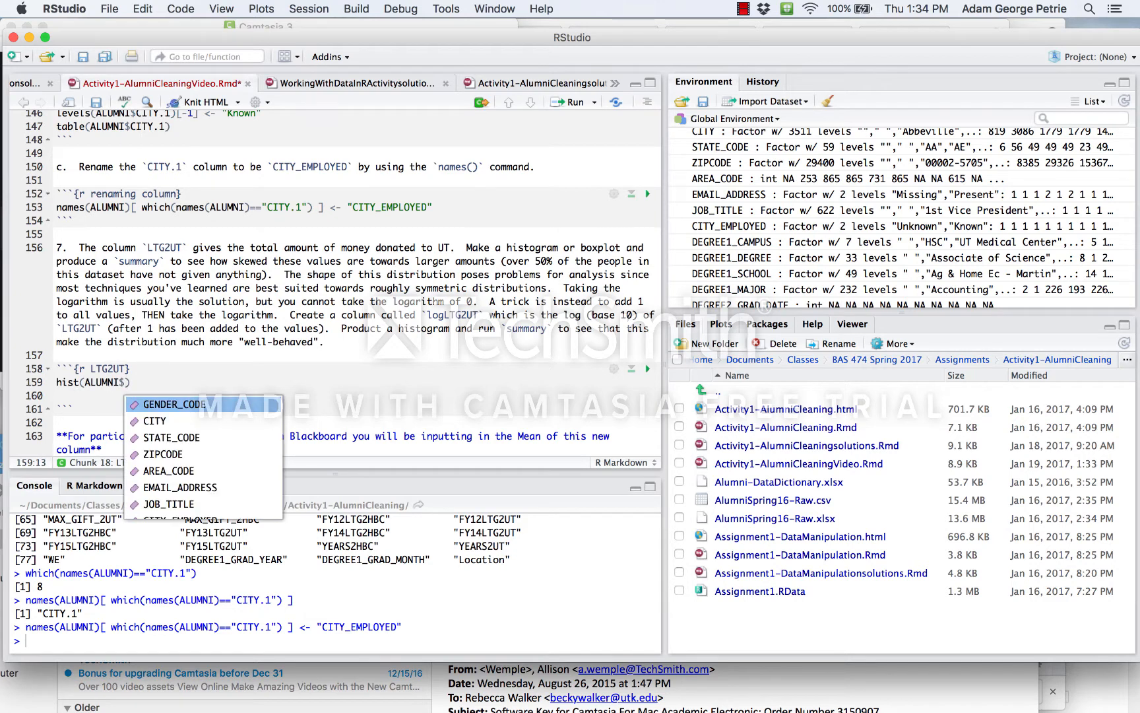
type("LTG2UT)")
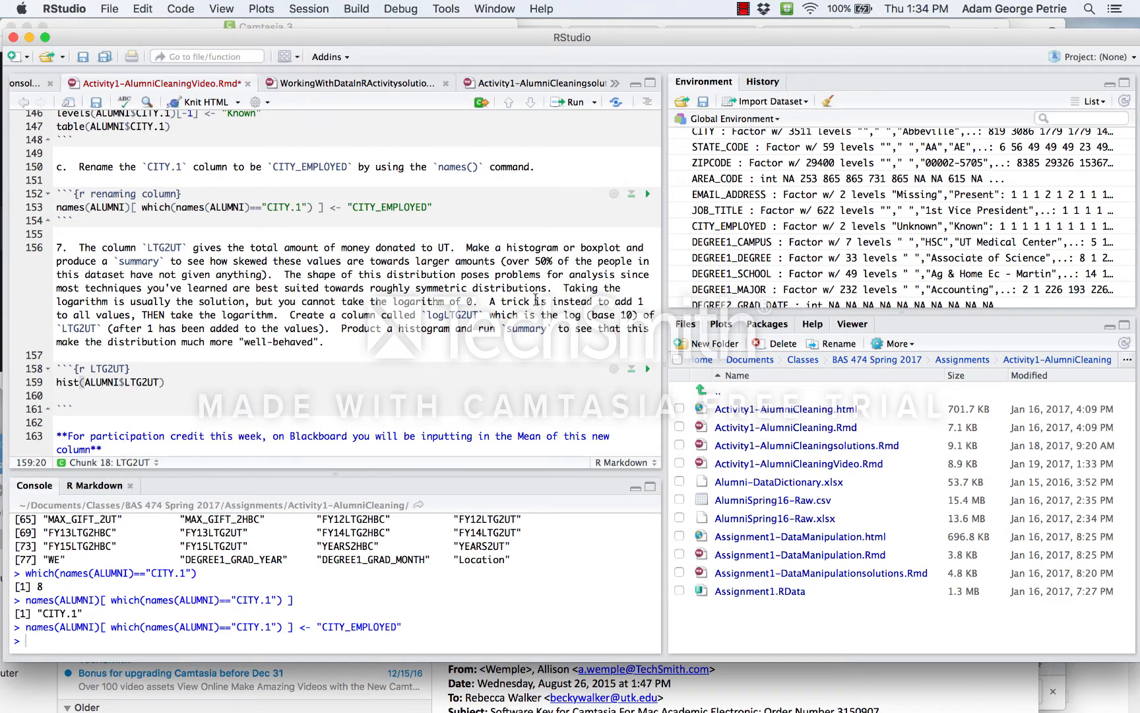
key("super+Return")
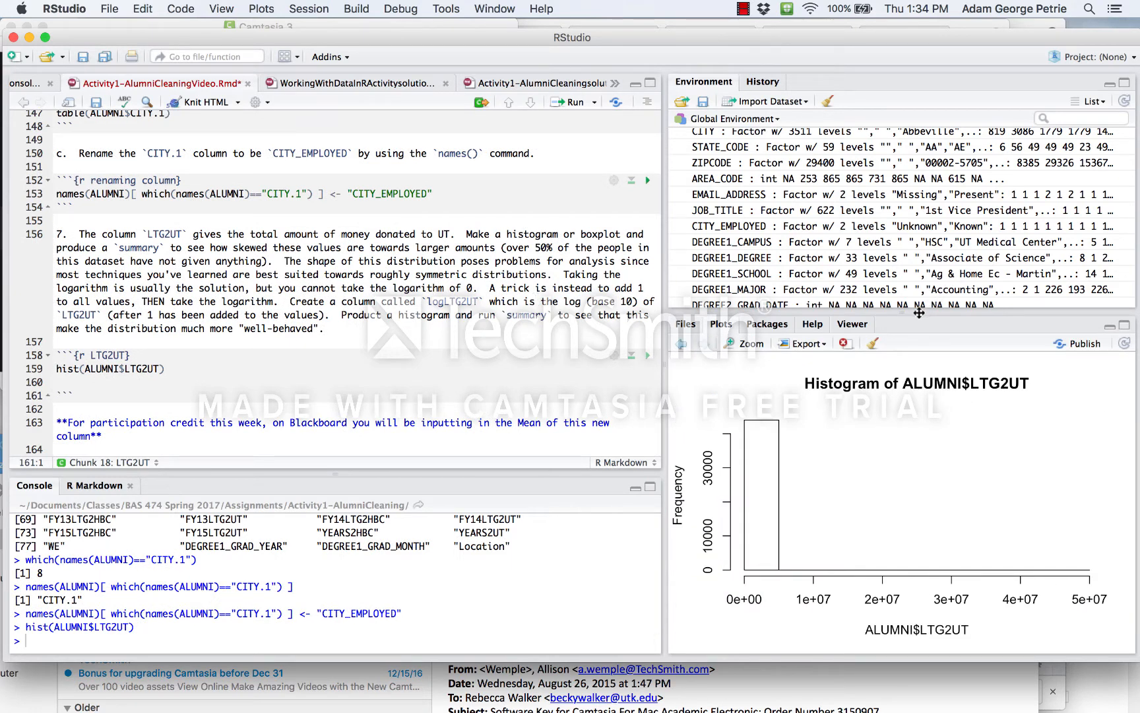
left_click_drag(919, 313, 920, 219)
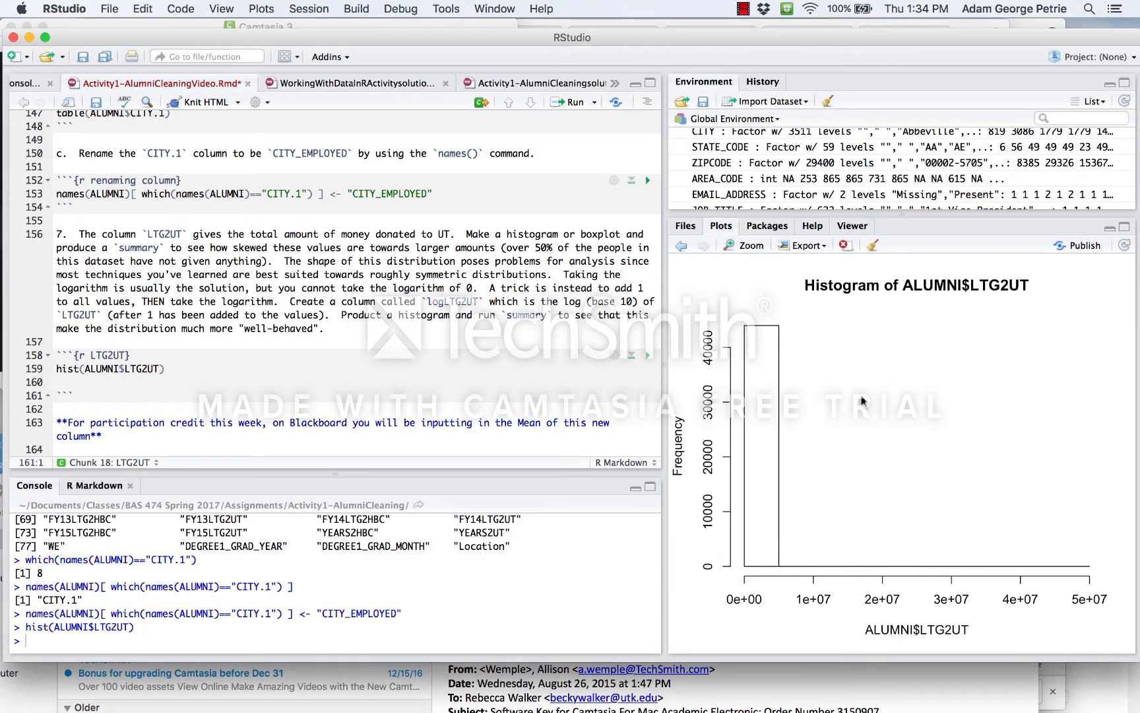
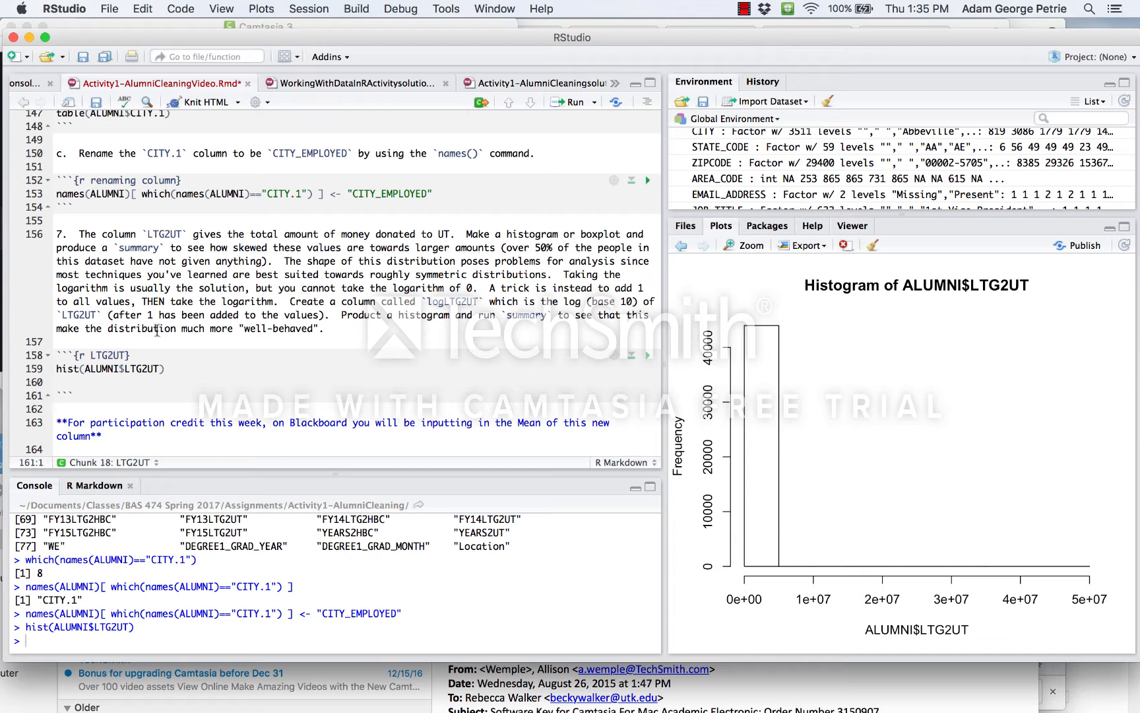
Add summary(ALUMNI$LTG2UT) below the histogram line and run it.
left_click(81, 382)
type("summary()")
left_click(84, 367)
left_click_drag(85, 368, 159, 368)
key("super+c")
left_click(101, 382)
key("super+v")
left_click(153, 382)
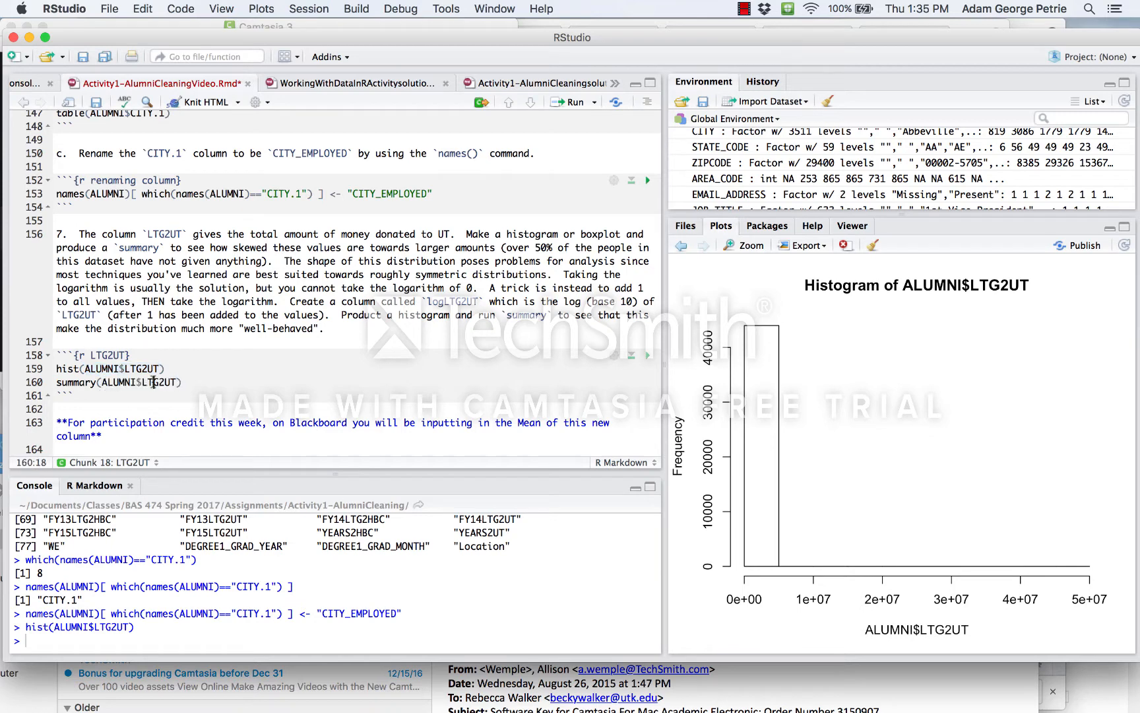
key("super+Return")
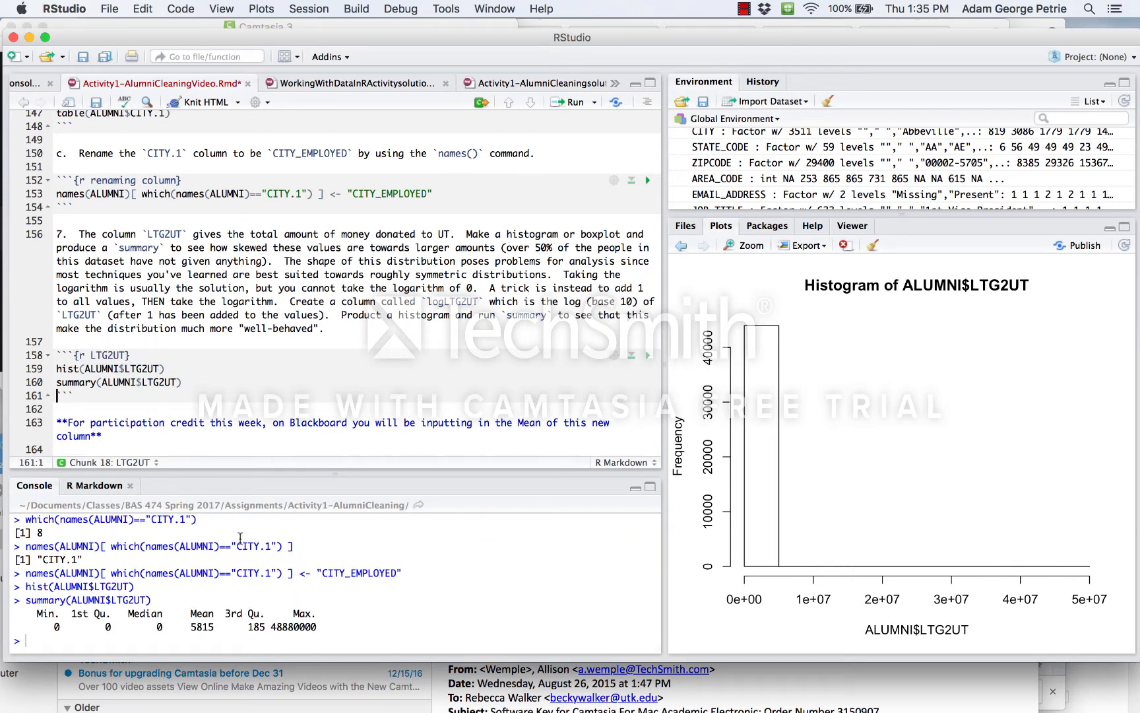
Examine the LTG2UT summary output for skewness, comparing the minimum, quartiles, median, mean and maximum.
left_click_drag(298, 625, 283, 626)
left_click(172, 566)
left_click_drag(37, 625, 170, 624)
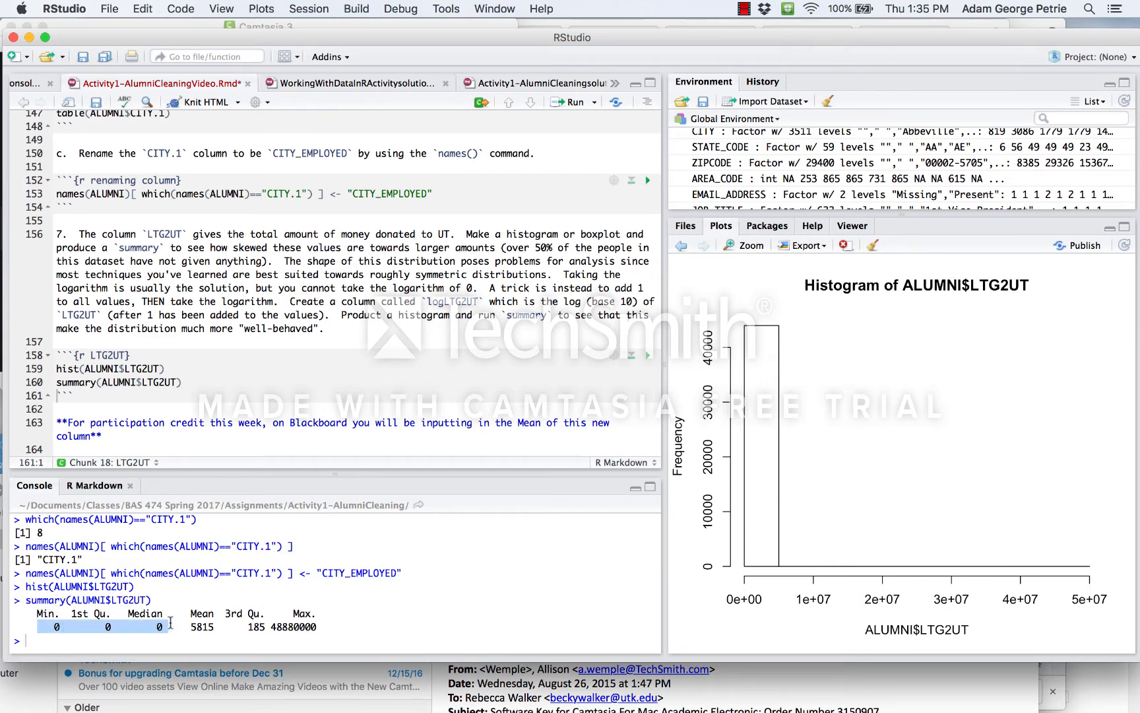
left_click(223, 381)
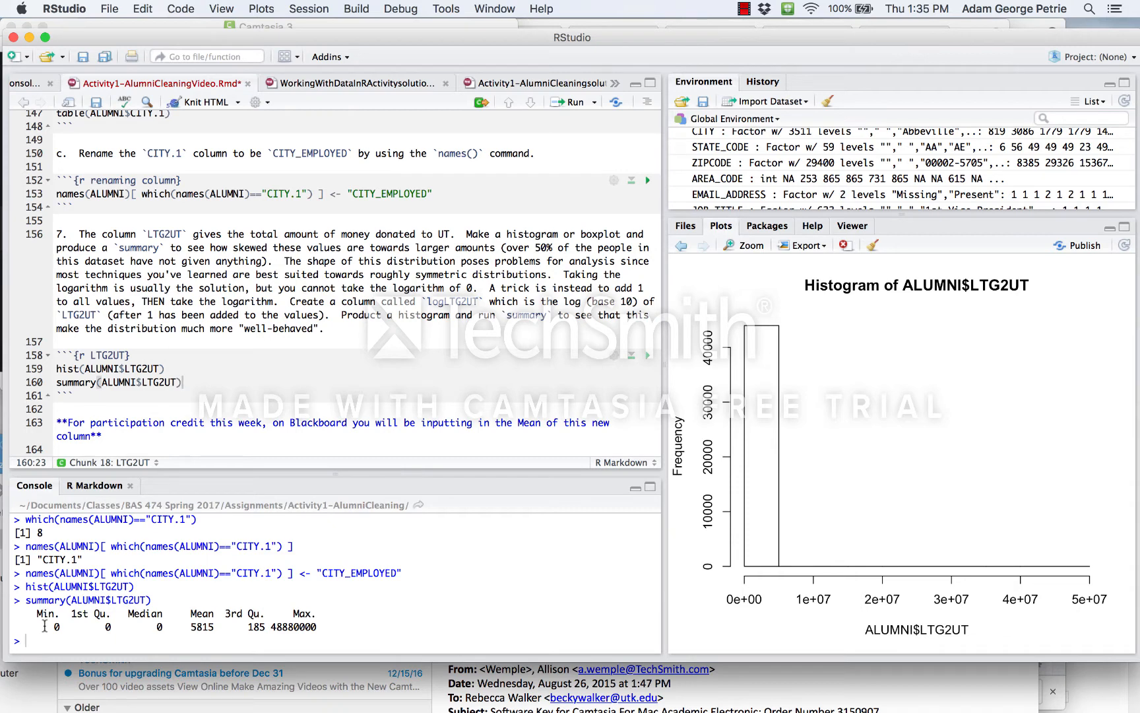
left_click_drag(44, 626, 167, 618)
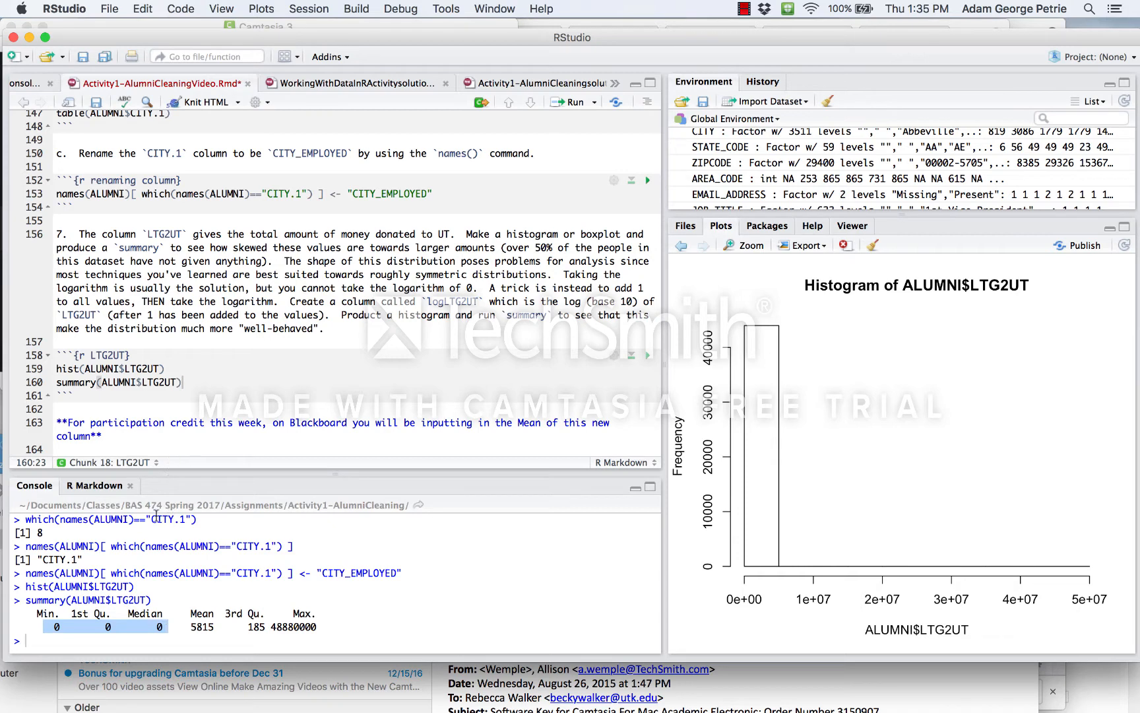
left_click(167, 556)
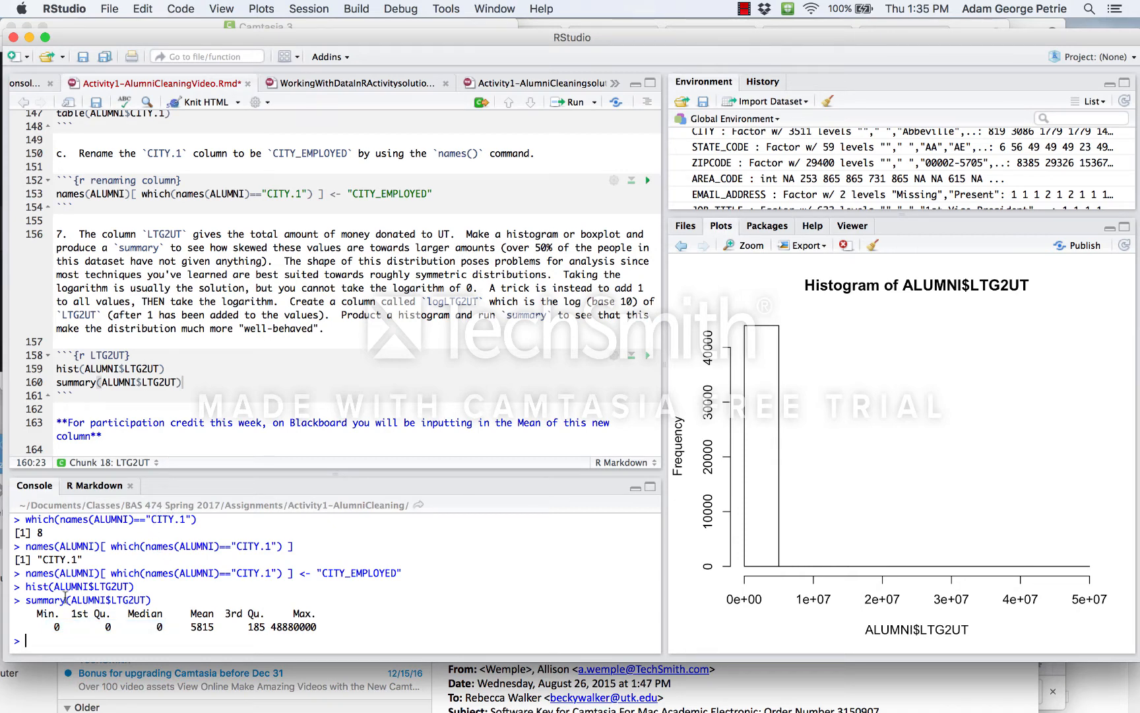
left_click_drag(37, 623, 329, 627)
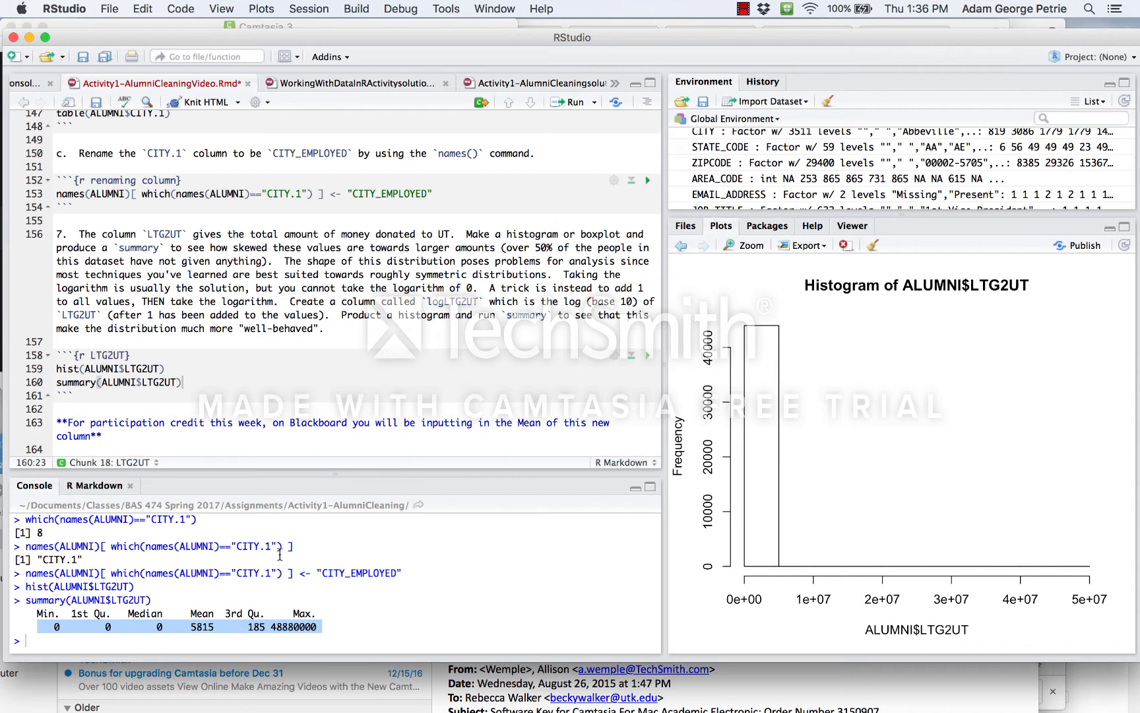
left_click(198, 554)
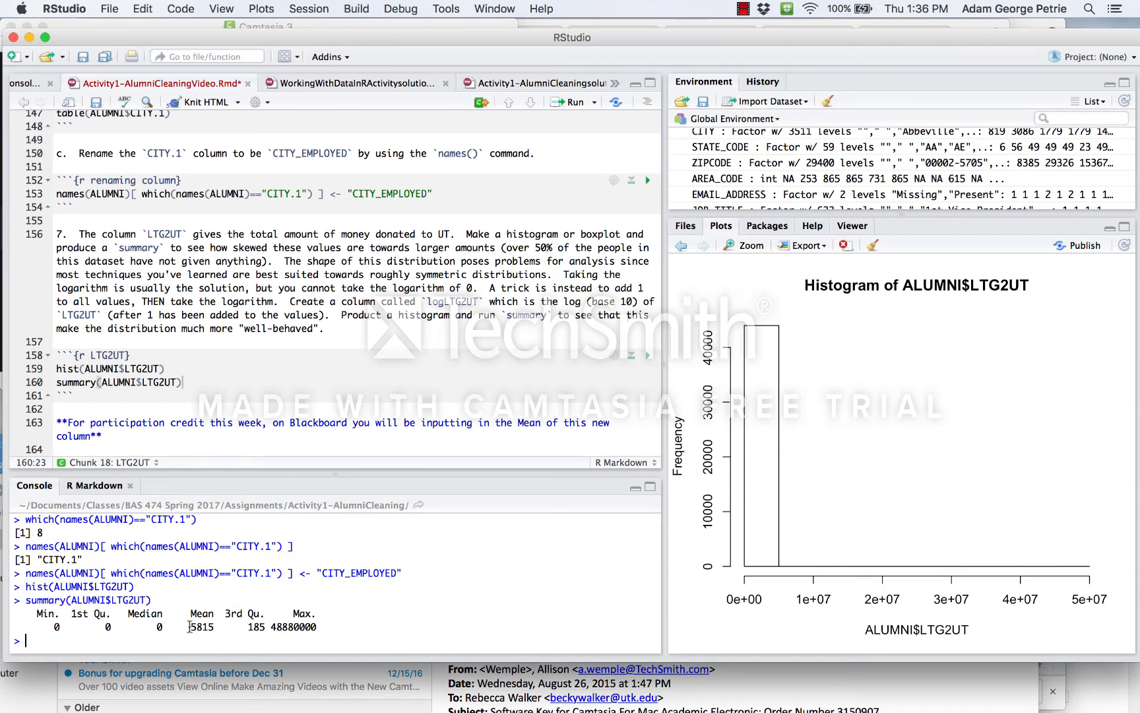
left_click_drag(189, 627, 211, 627)
Start a new line in the LTG2UT chunk with ALUMNI$logLTG2UT, using the column name from the question text.
left_click(200, 385)
key("Return")
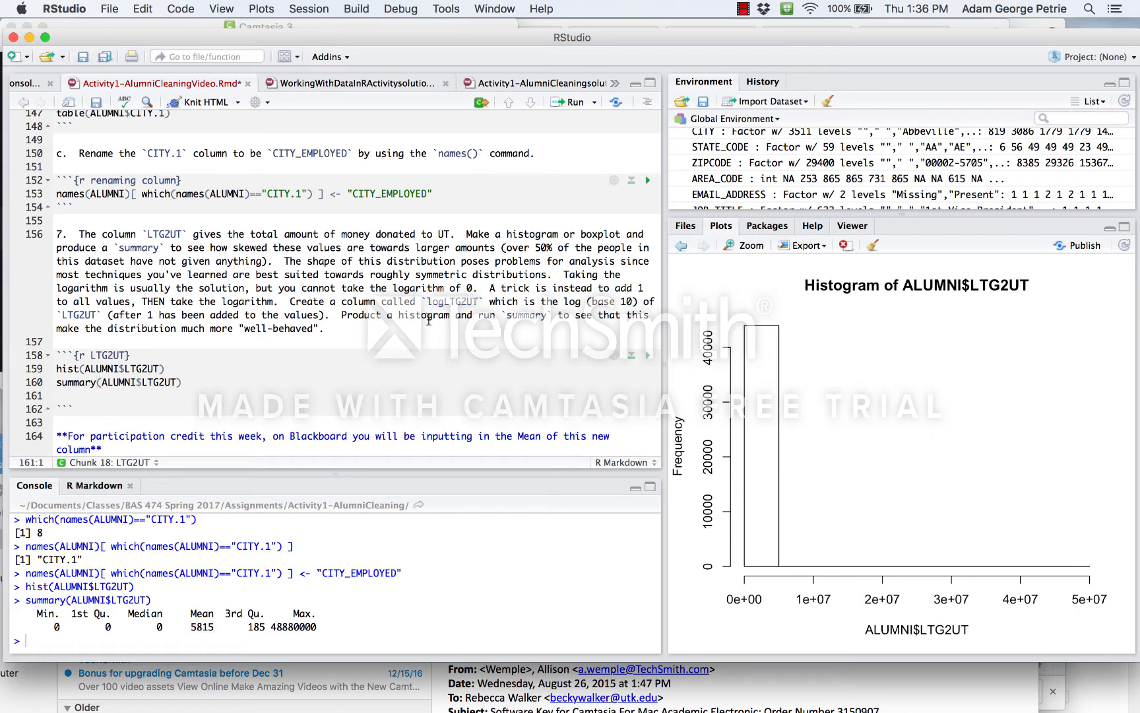
type("ALUMNI$")
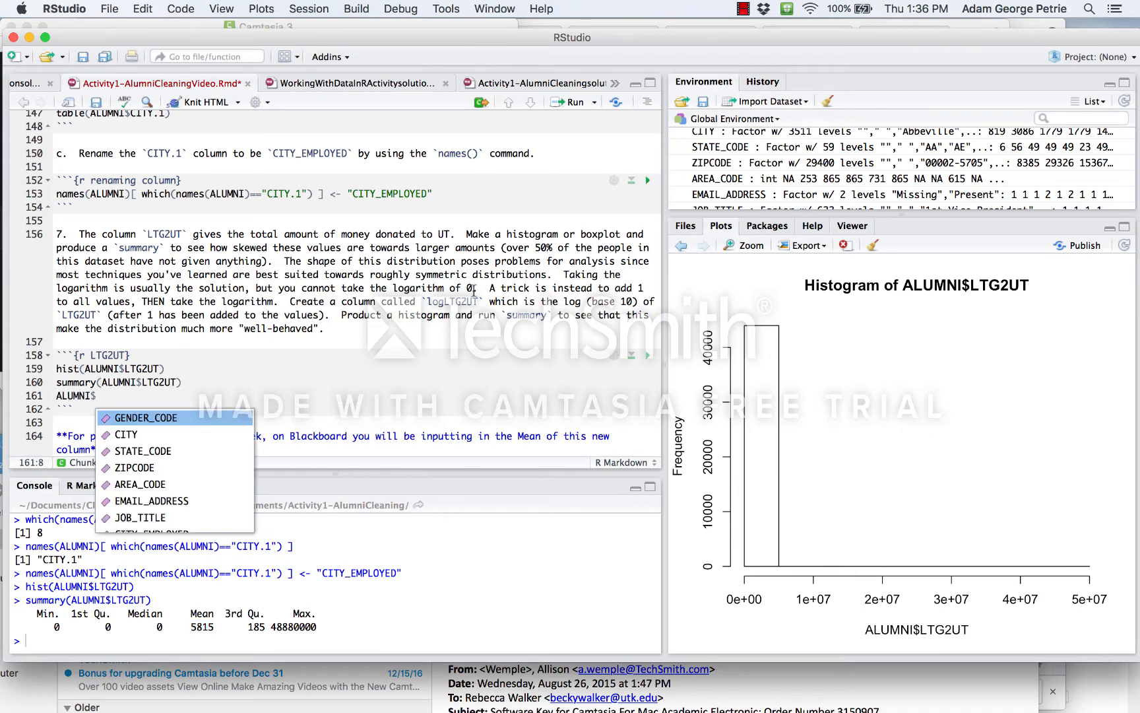
double_click(457, 301)
key("super+c")
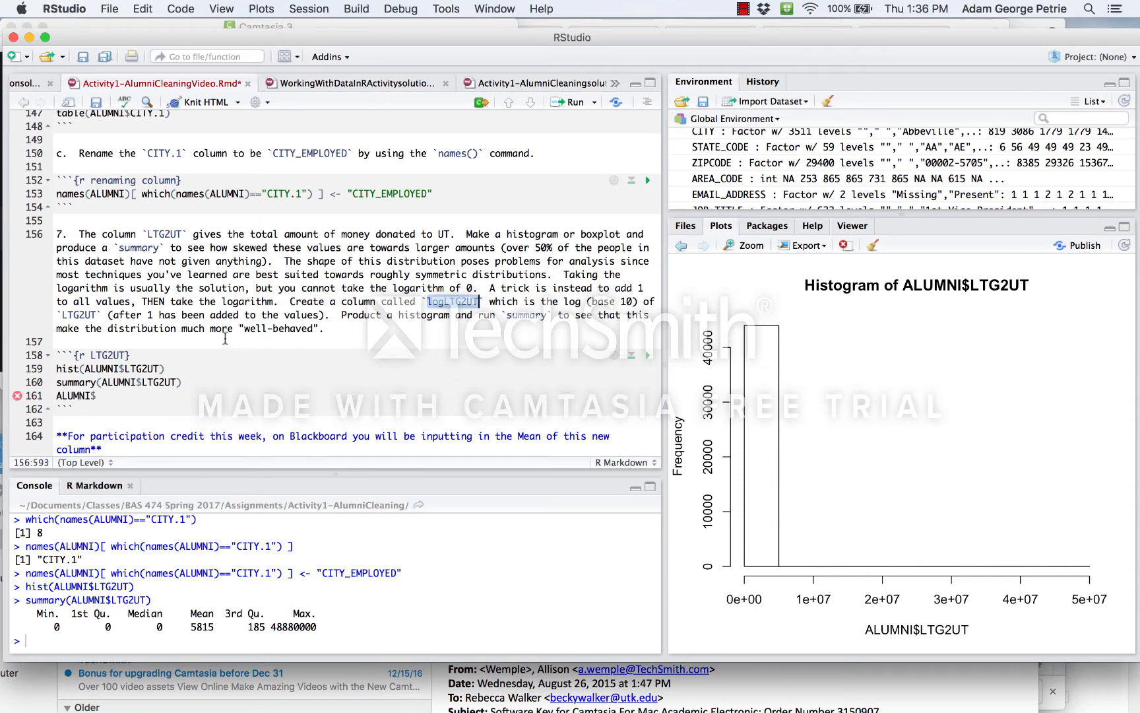
left_click(103, 394)
key("super+v")
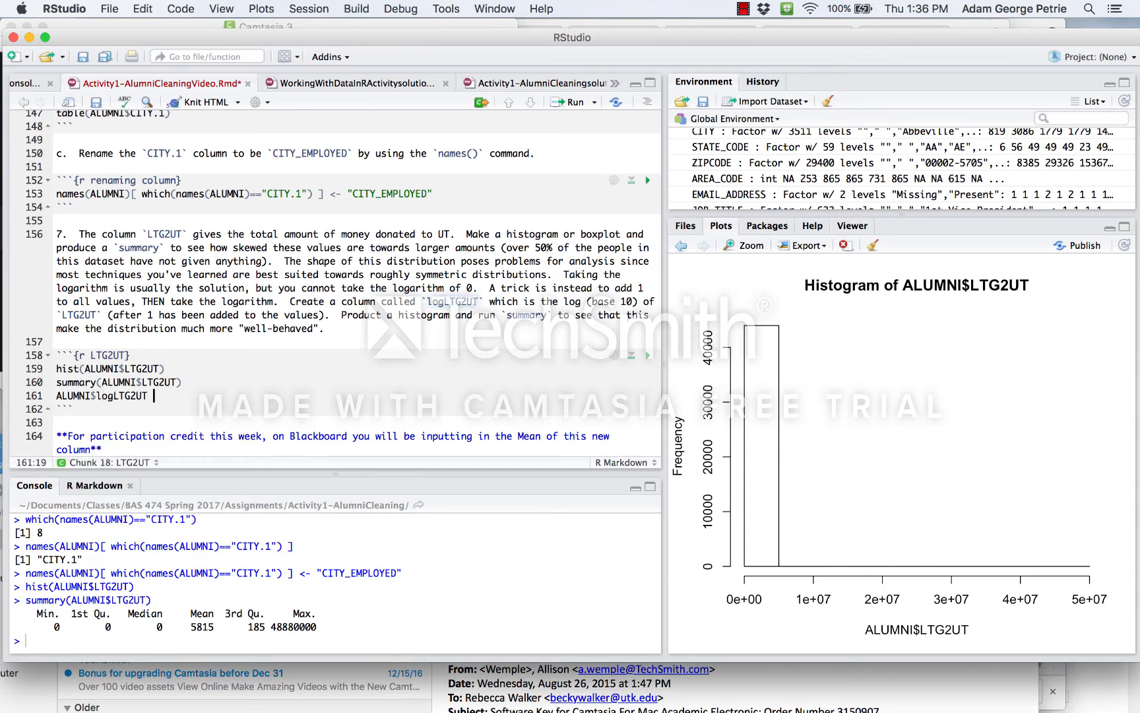
Complete the ALUMNI$logLTG2UT line with <- log10( ALUMNI$LTG2UT + 1) and run it.
type("<- log10(")
left_click(103, 382)
left_click_drag(103, 382, 178, 382)
key("super+c")
left_click(211, 395)
key("super+v")
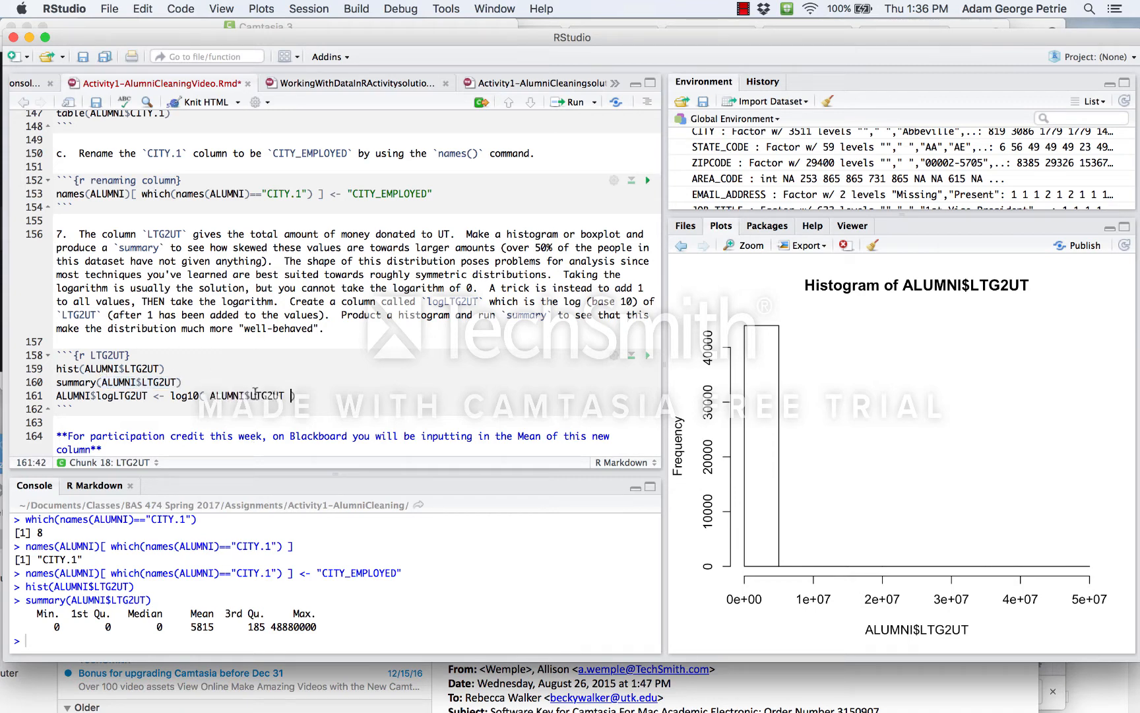
type("+ 1")
left_click(273, 395)
key("super+Return")
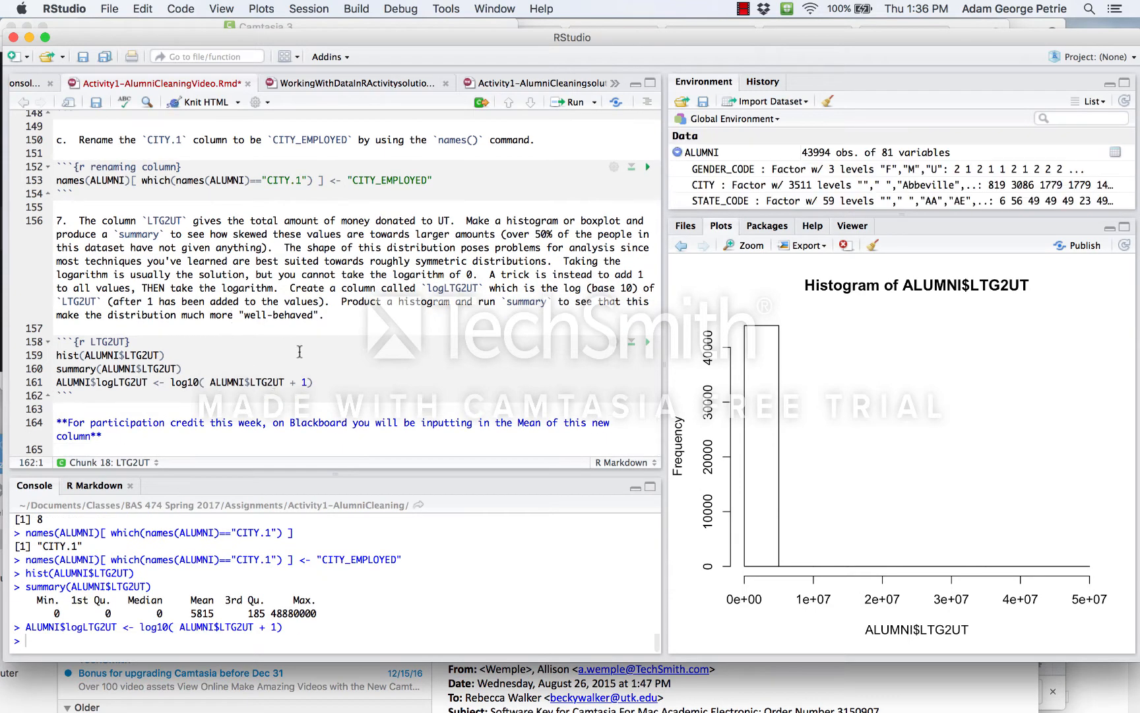
Add a hist(ALUMNI$logLTG2UT) line below the log10 line by adapting the first histogram line, and run it.
left_click(55, 355)
left_click_drag(55, 355, 55, 369)
key("super+c")
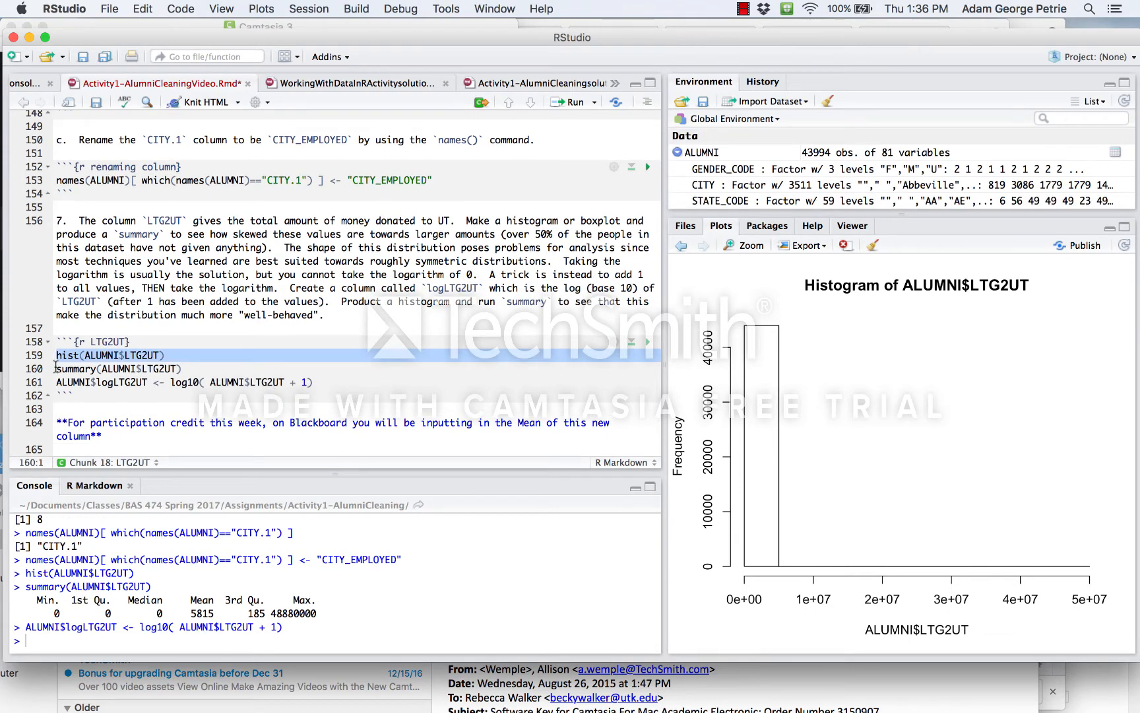
left_click(58, 395)
key("super+v")
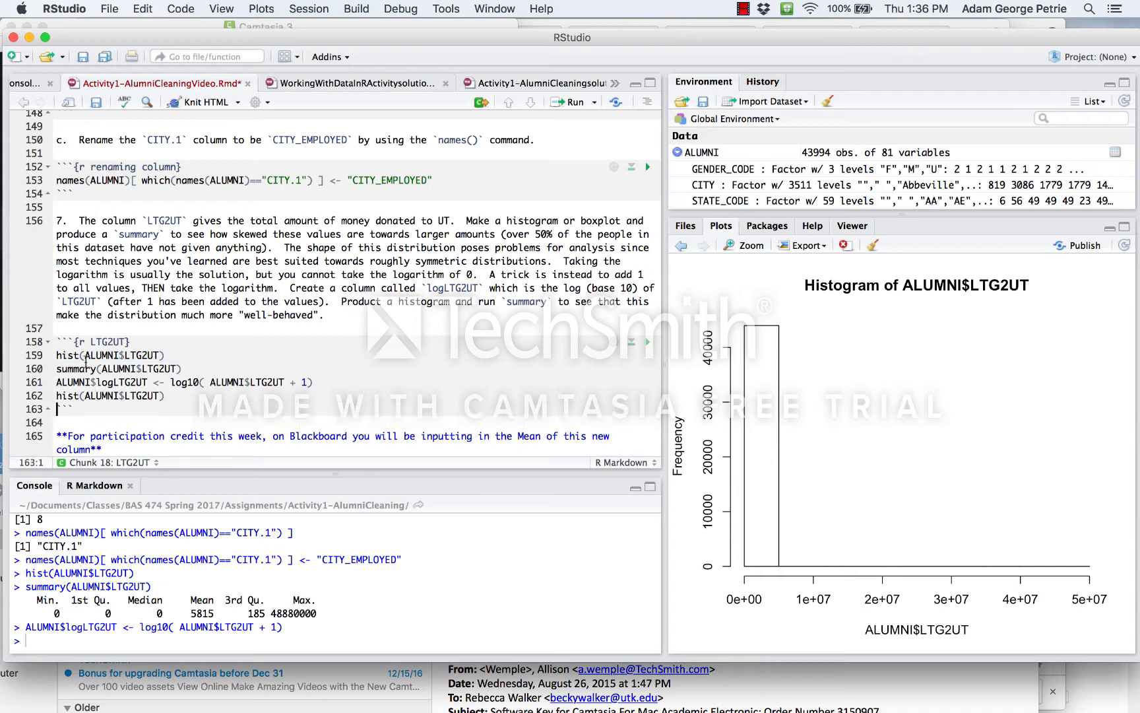
left_click_drag(96, 382, 159, 395)
key("super+c")
key("super+v")
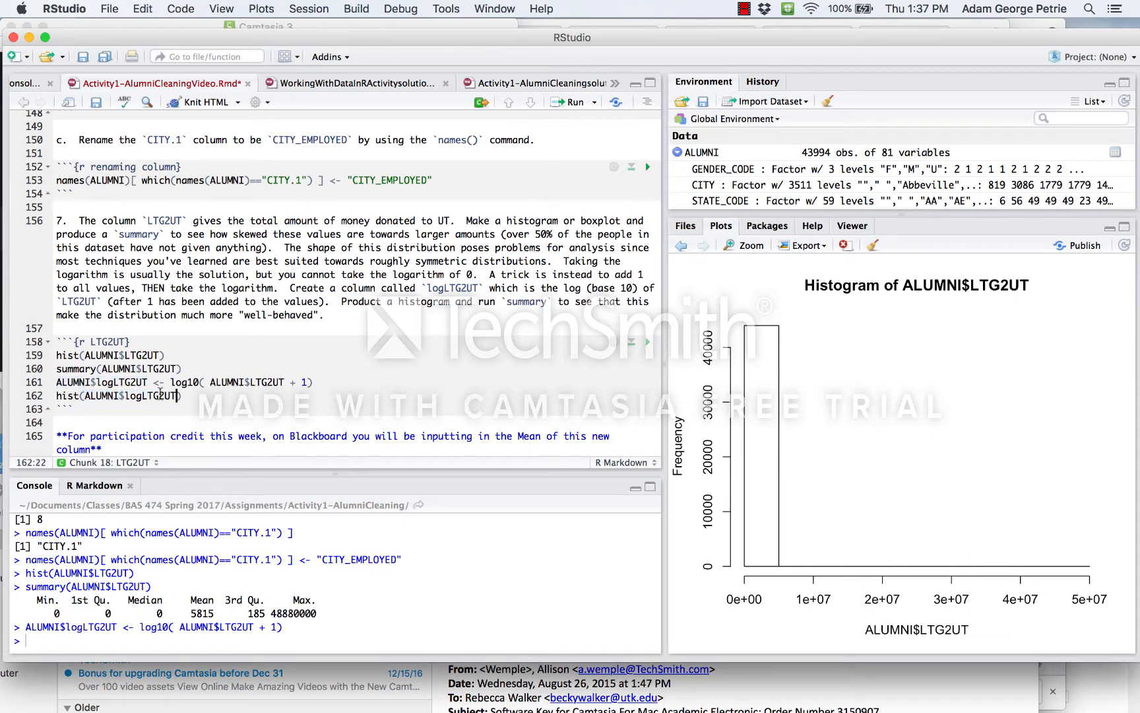
key("super+Return")
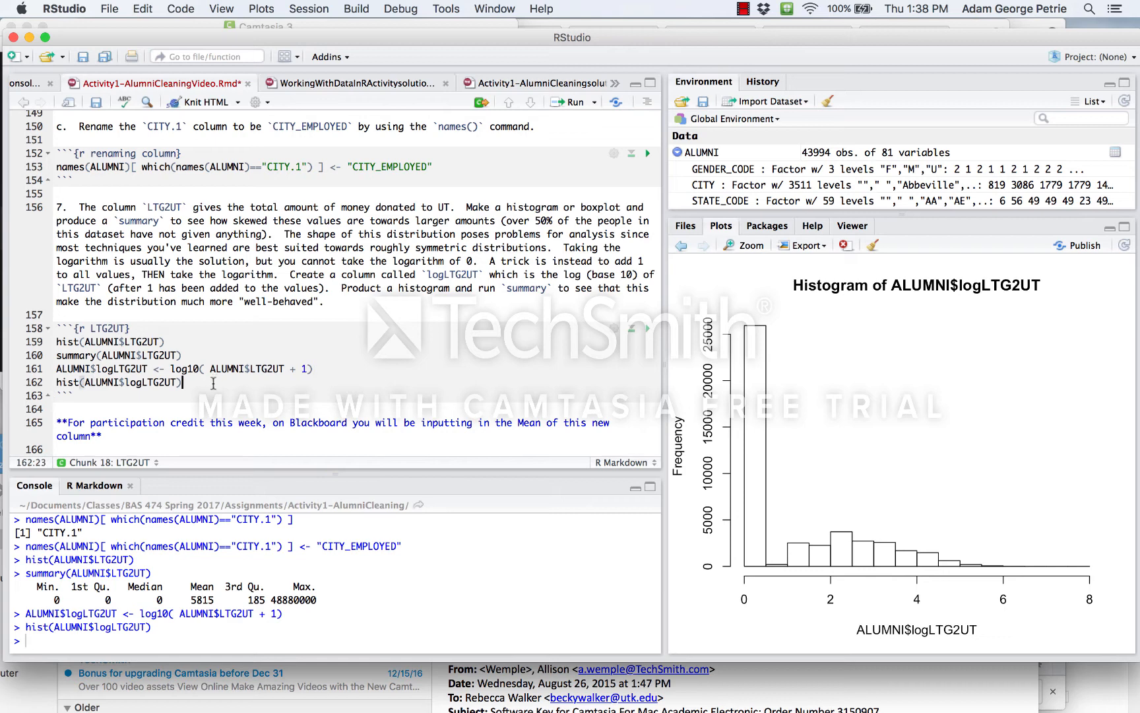
Add mean(ALUMNI$logLTG2UT) below the second histogram line and run it.
key("Return")
key("Up")
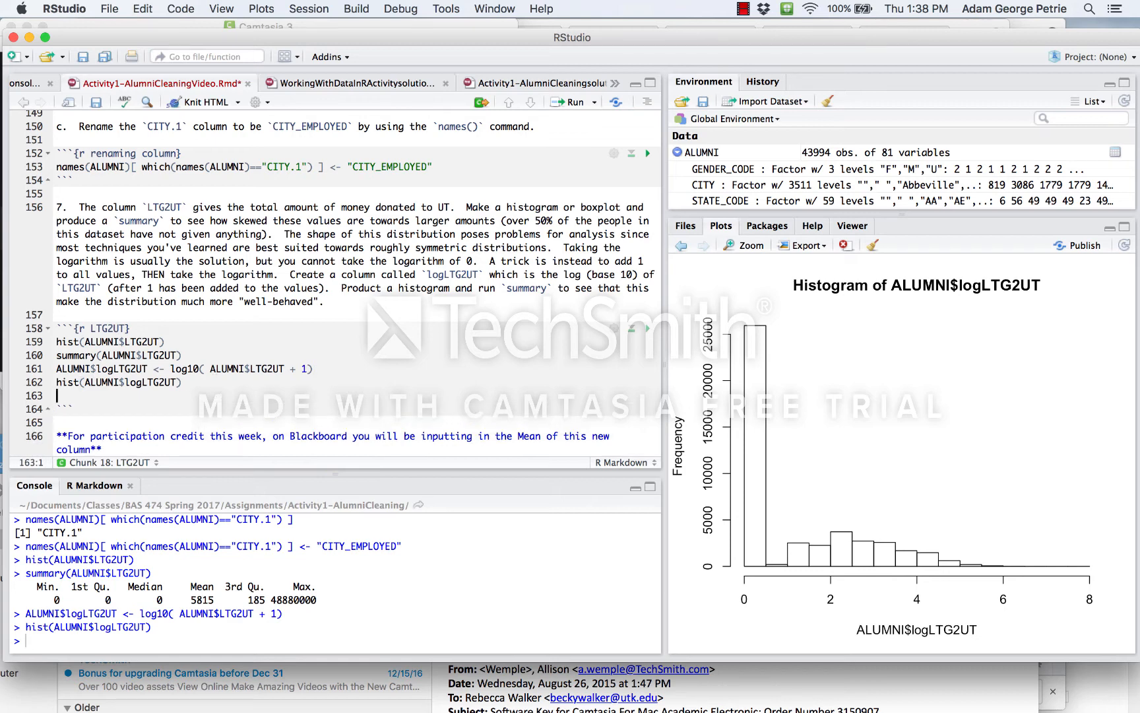
type("mean(")
left_click_drag(84, 381, 179, 382)
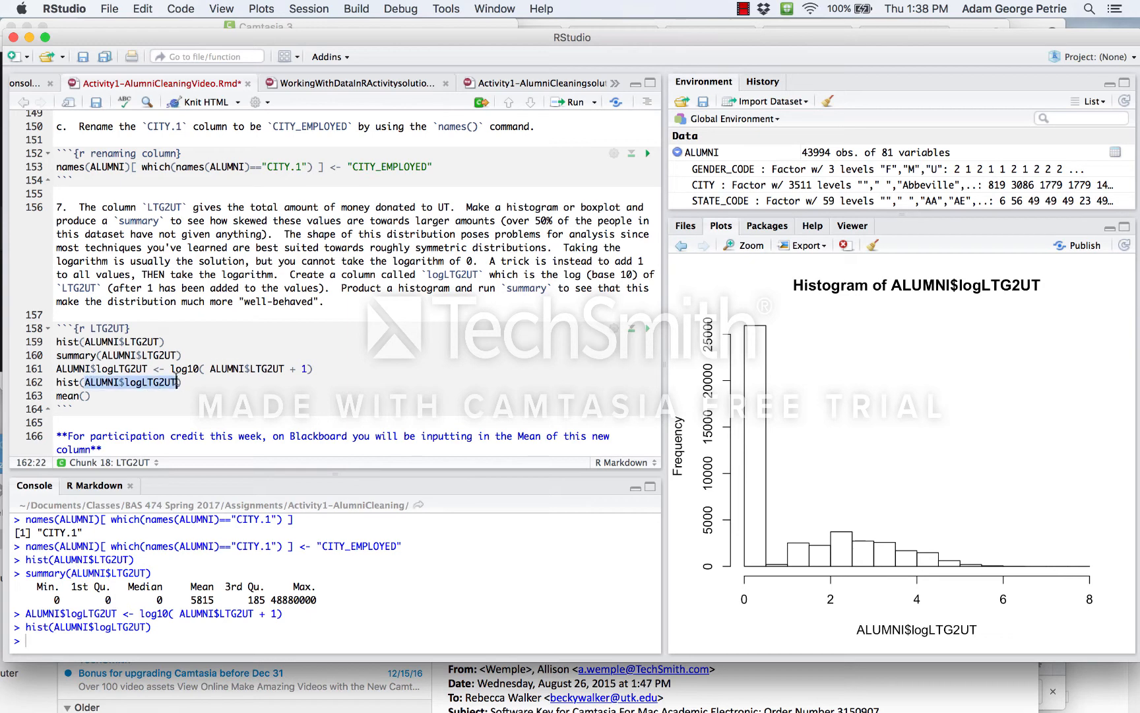
key("ctrl+c")
left_click(86, 395)
key("ctrl+v")
key("ctrl+Return")
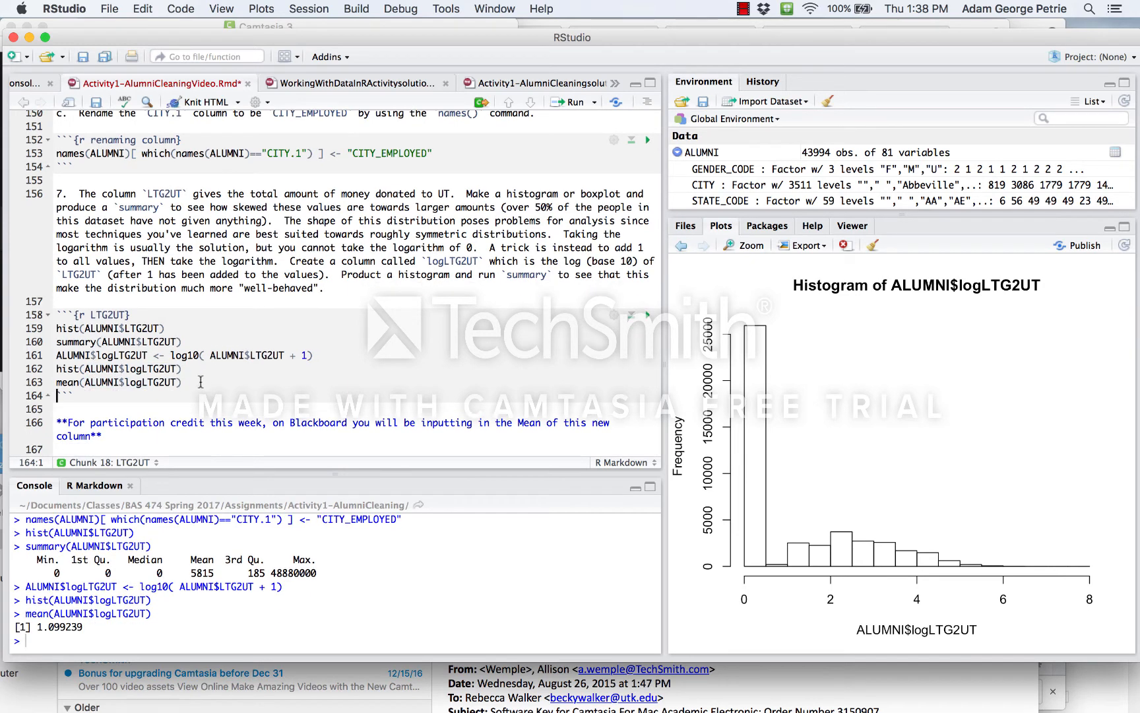
Add summary(ALUMNI$logLTG2UT) at the end of the LTG2UT chunk, run it, and check the maximum in its output.
key("Return")
key("Up")
type("summary(")
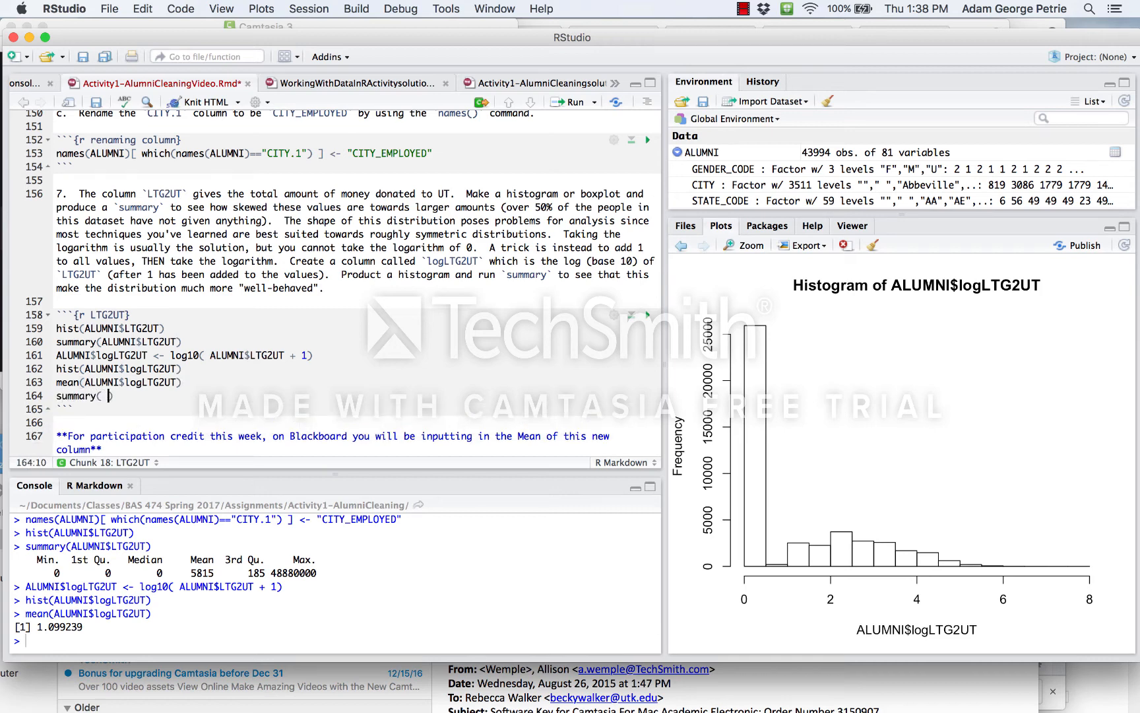
left_click_drag(85, 382, 176, 382)
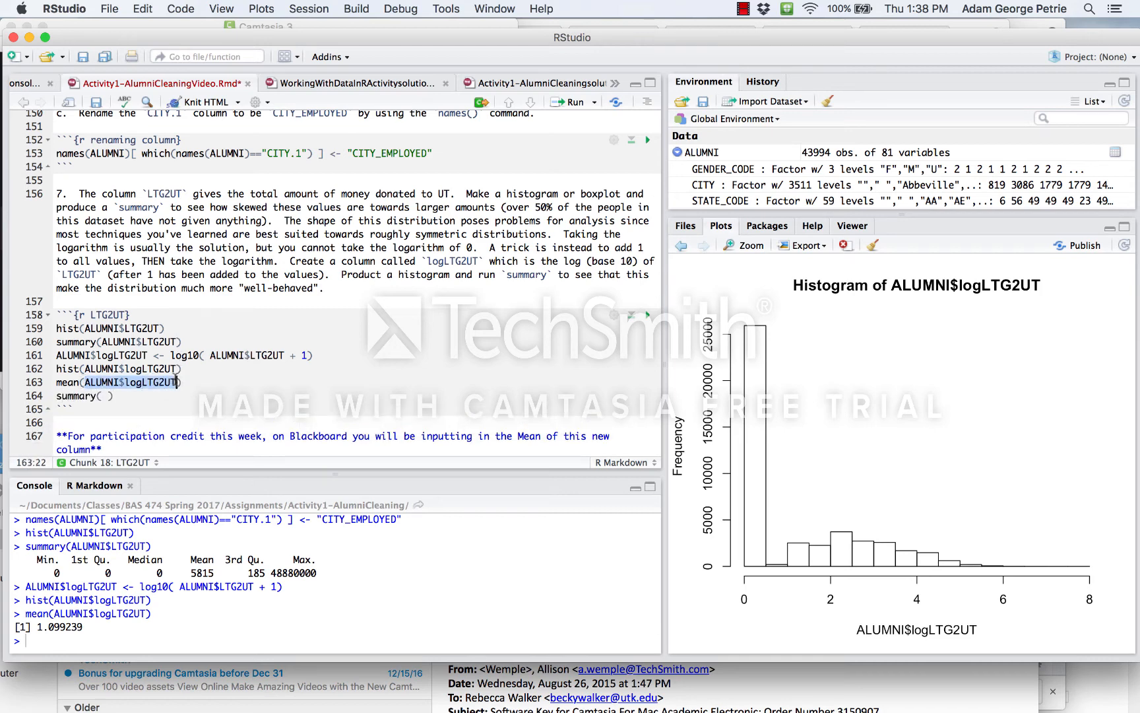
key("super+c")
left_click(103, 395)
key("super+v")
key("Delete")
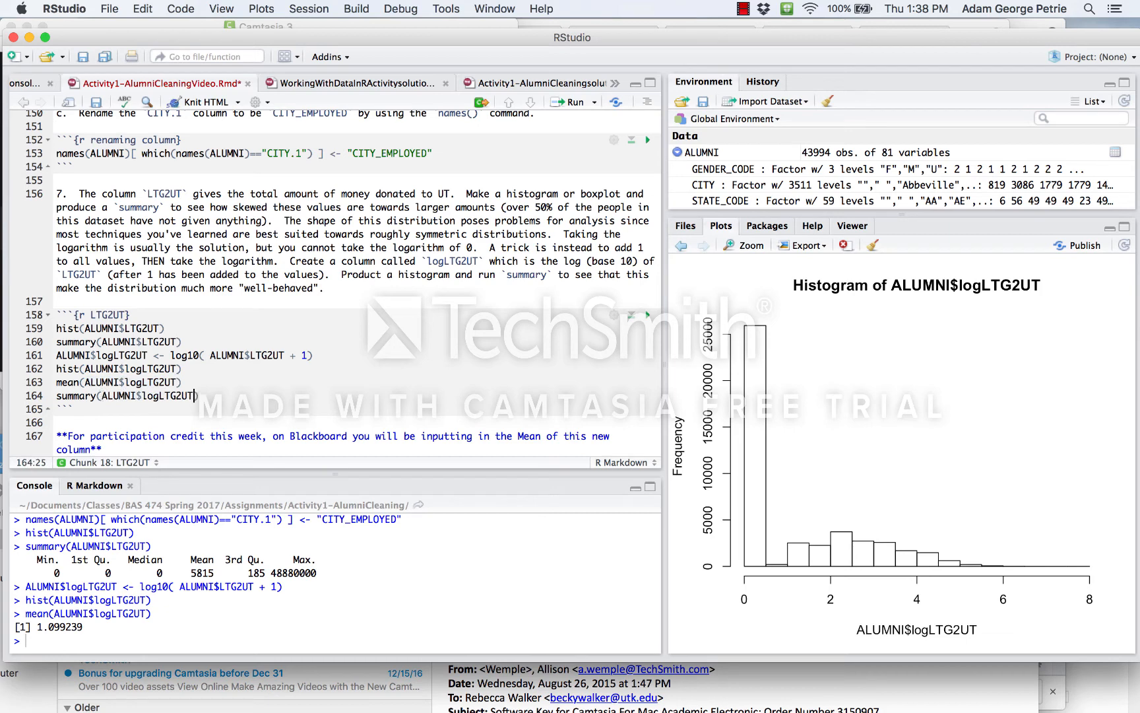
key("super+Return")
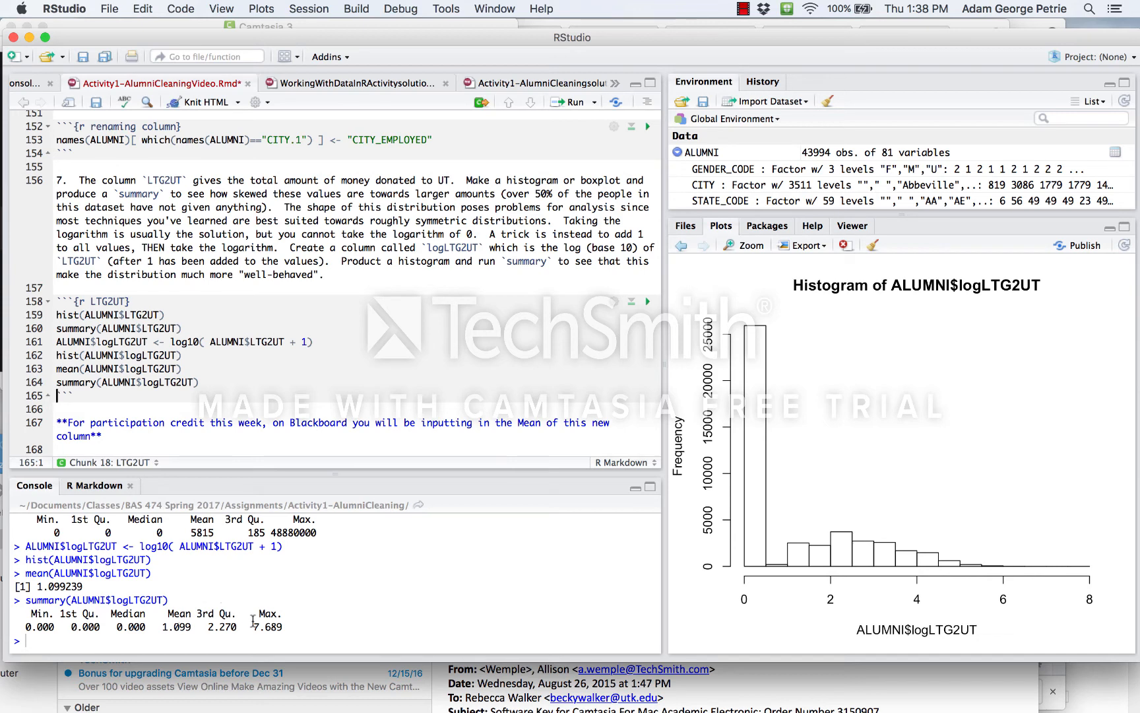
left_click_drag(251, 624, 289, 624)
Return to the beginning of the Activity1-AlumniCleaningVideo.Rmd document and save it.
left_click(220, 371)
scroll(220, 372, "up", 20)
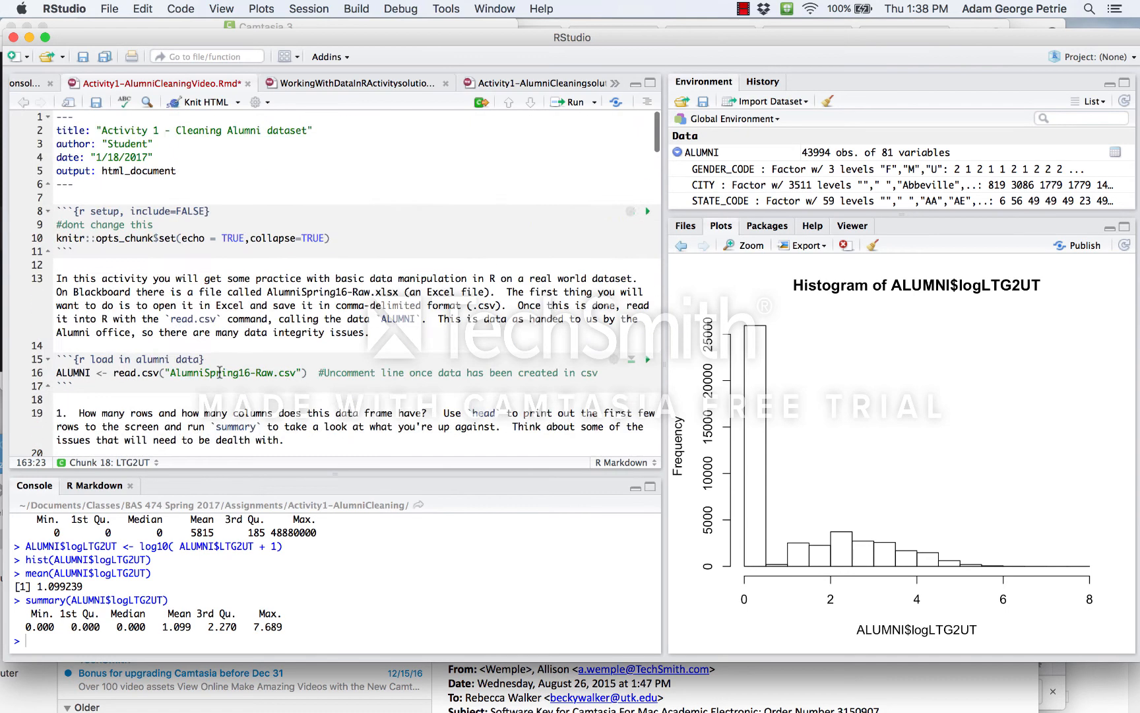
left_click(274, 320)
key("super+s")
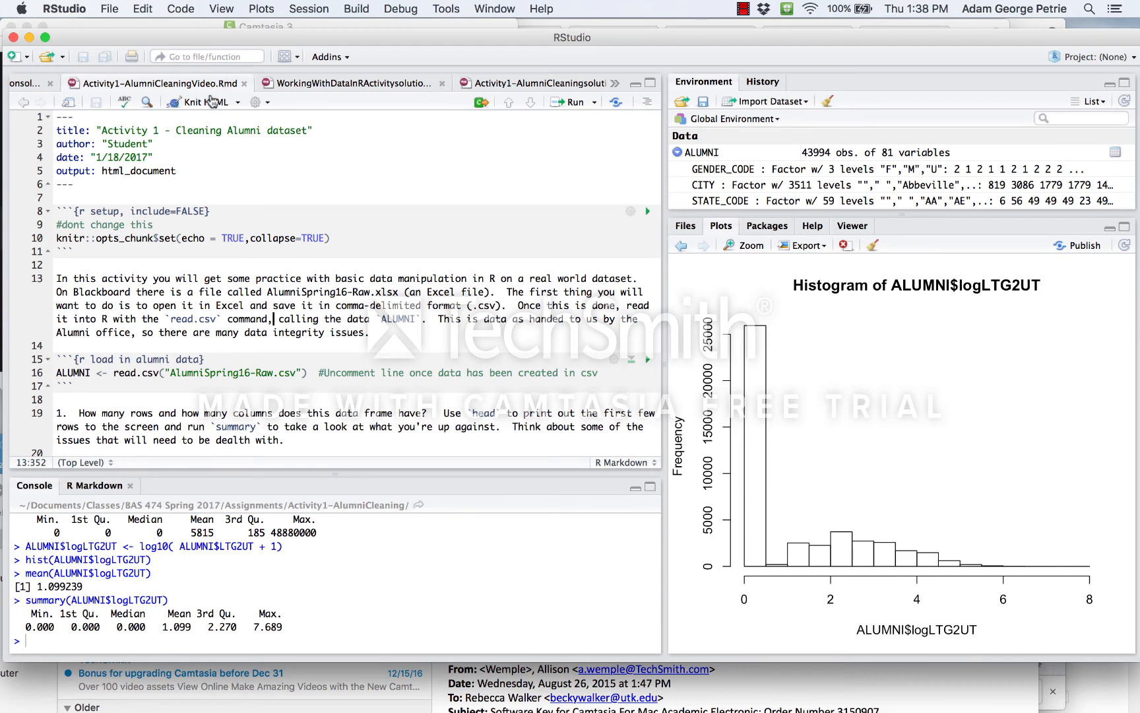
Knit the Activity1-AlumniCleaningVideo.Rmd document to HTML and move the resulting preview window aside.
left_click(204, 103)
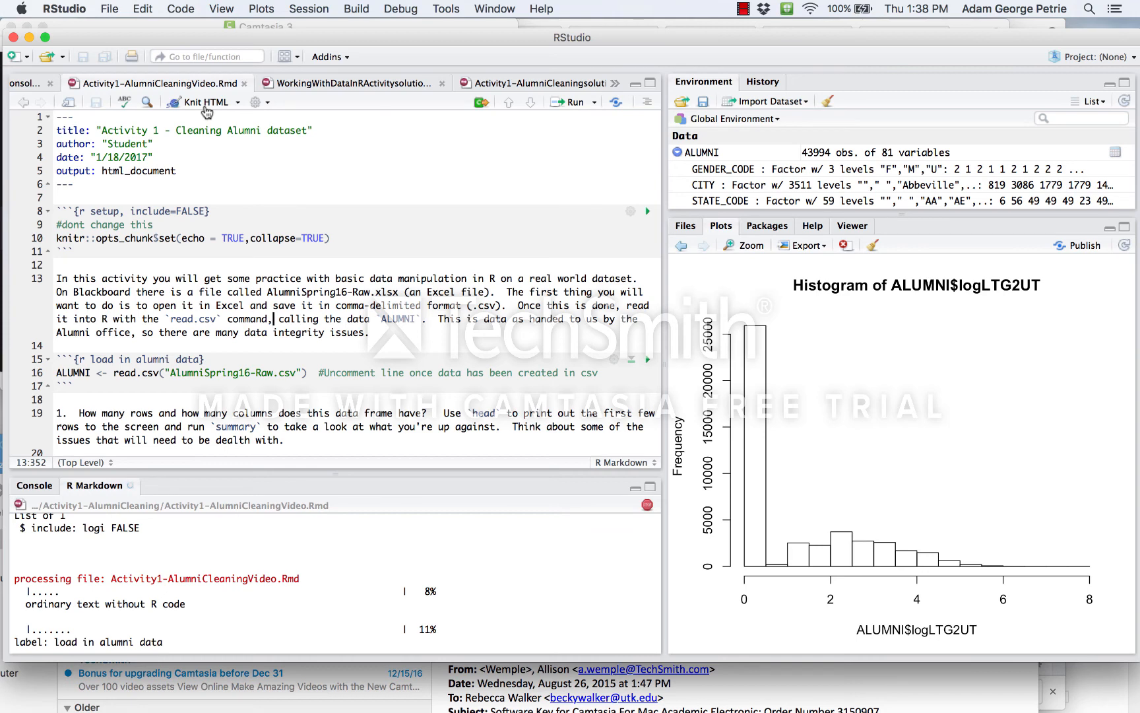
scroll(157, 277, "down", 5)
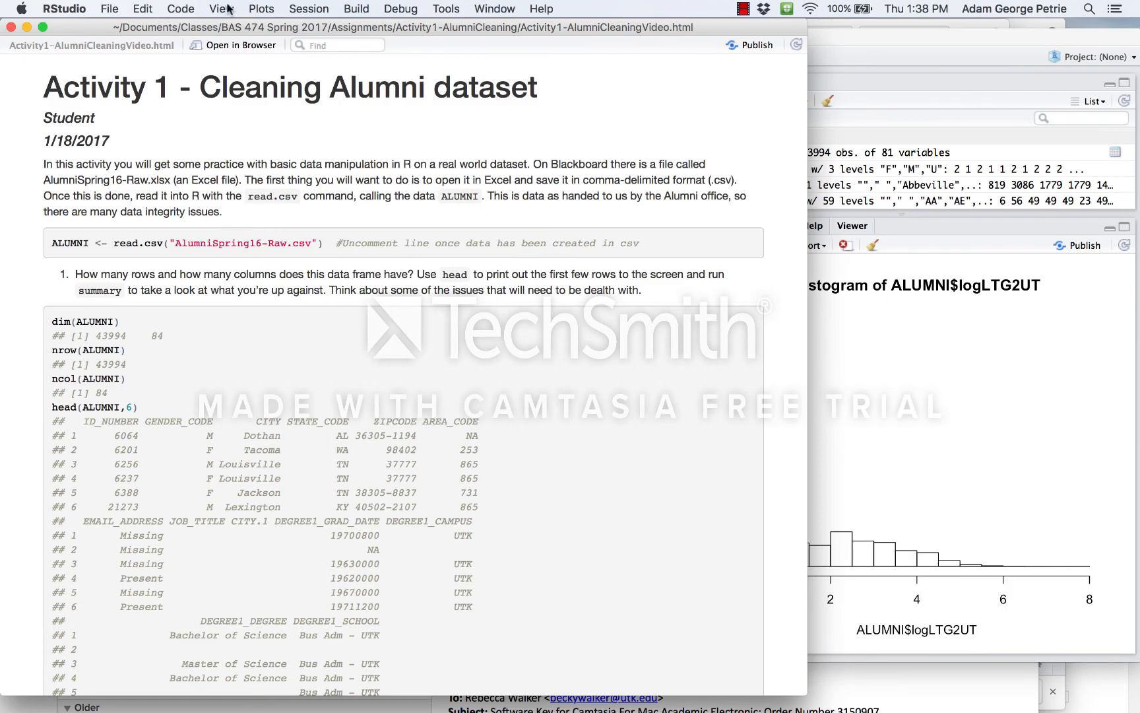
left_click_drag(195, 31, 421, 31)
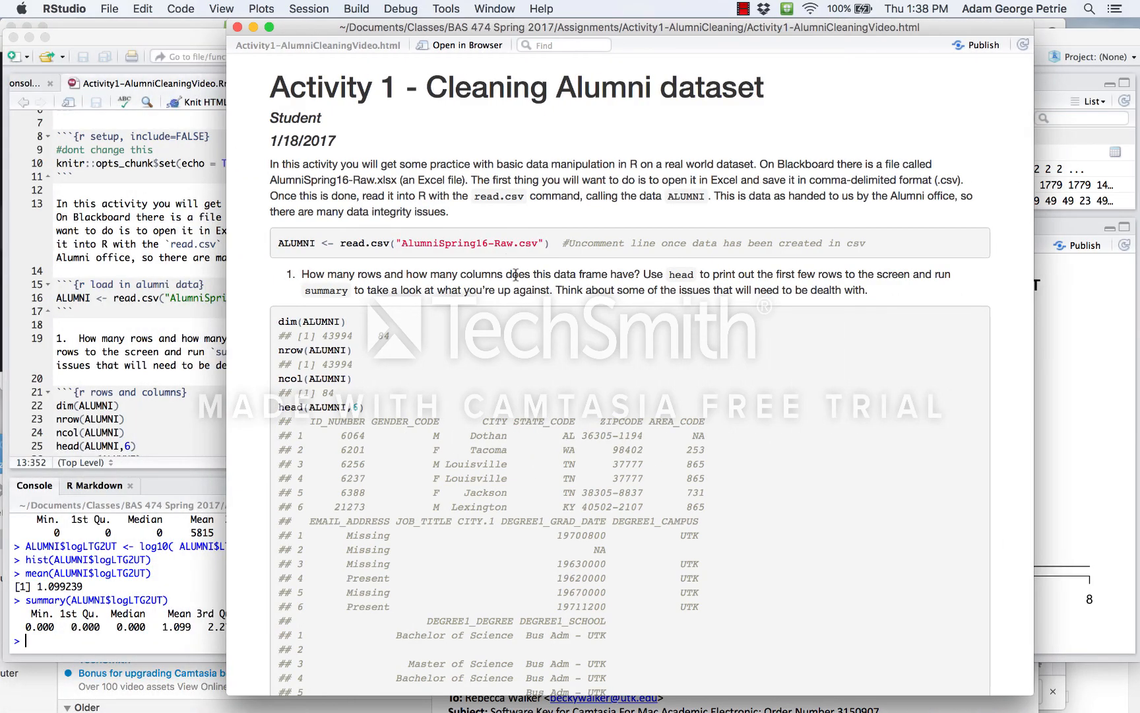
Review the knitted report down to the logLTG2UT histogram and summary, and return to the R Markdown source window.
scroll(516, 275, "down", 10)
scroll(516, 276, "down", 20)
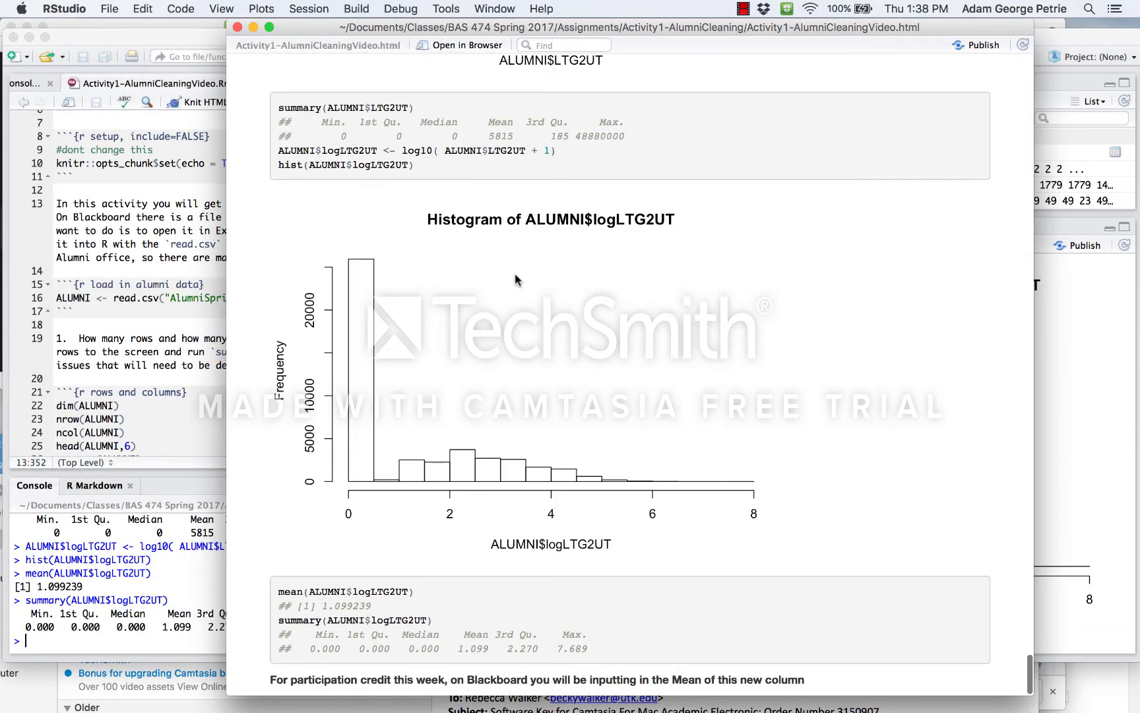
scroll(516, 280, "up", 20)
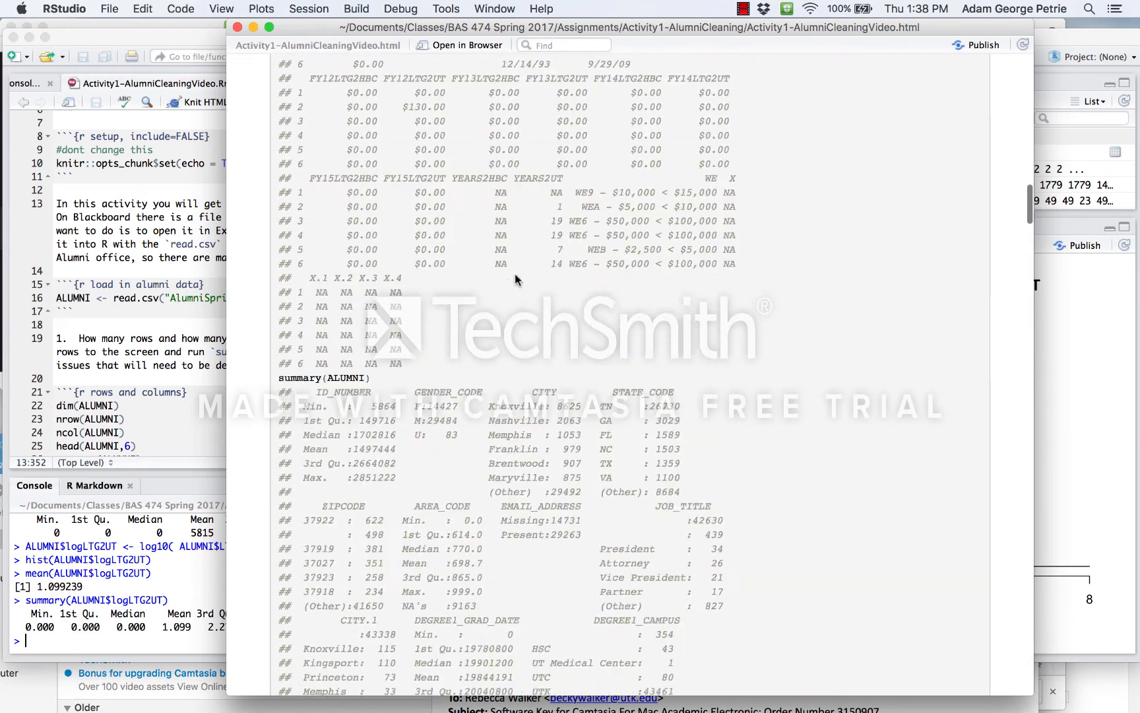
left_click(155, 256)
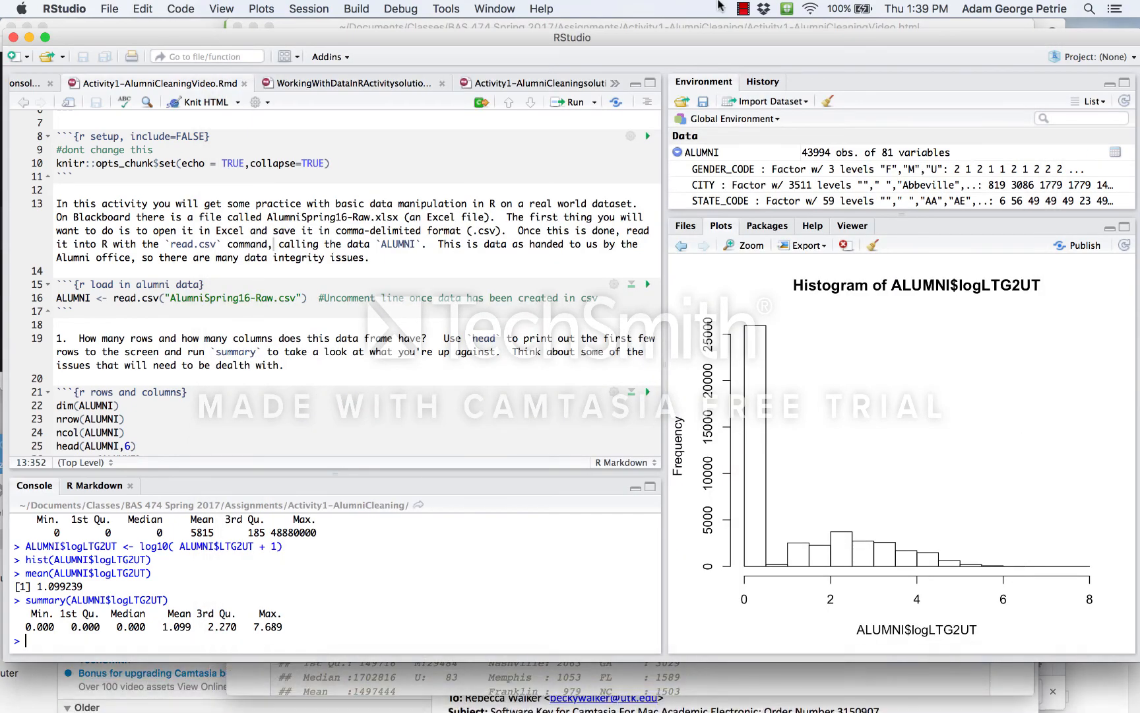